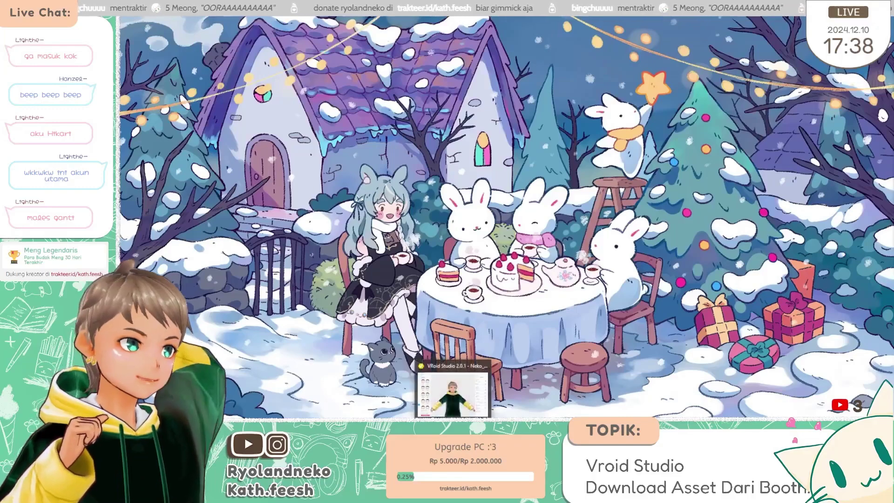
# - Switch to VRoid Studio and examine the hoodie avatar from different angles and distances
pyautogui.click(453, 394)
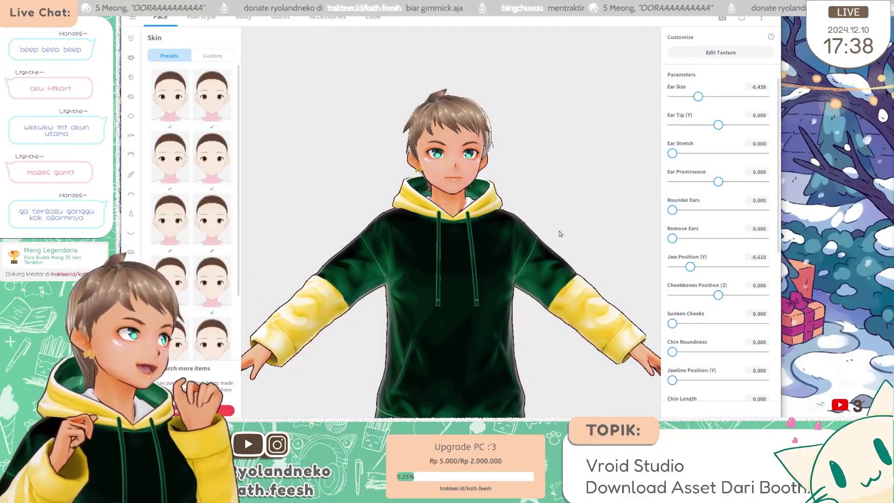
pyautogui.moveTo(554, 236); pyautogui.dragTo(543, 299)
pyautogui.scroll(-2, 496, 239)
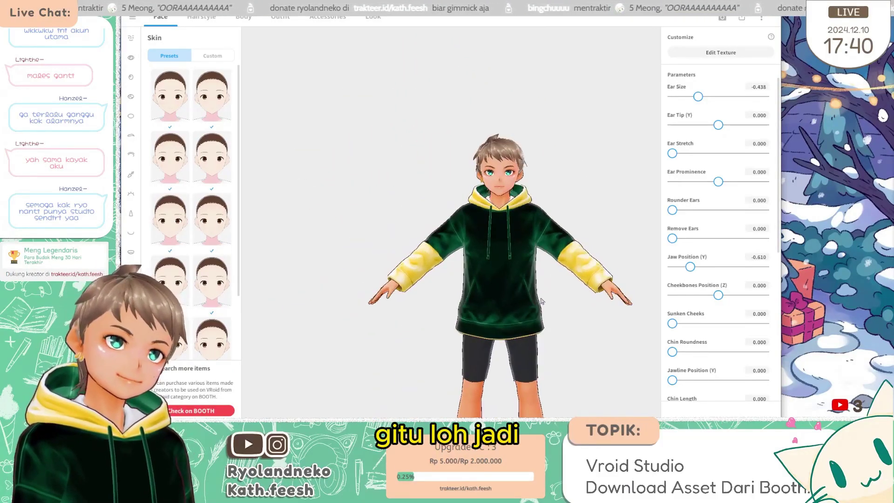
pyautogui.scroll(5, 515, 229)
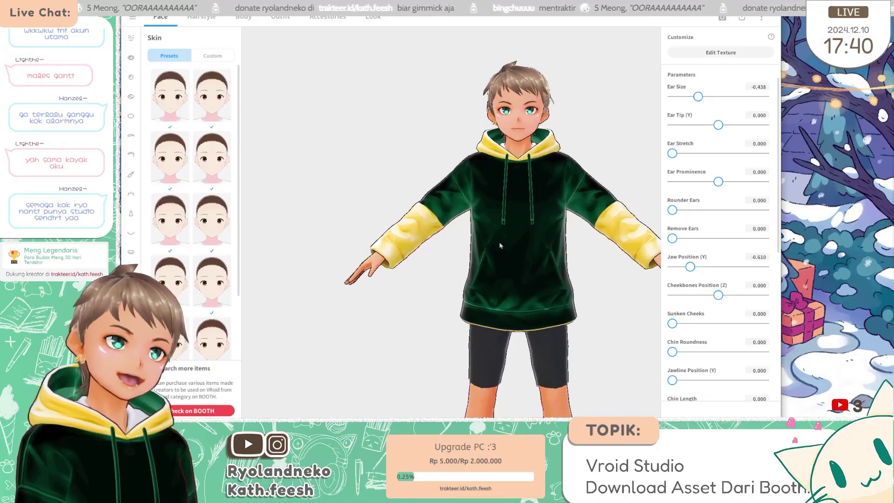
pyautogui.scroll(-3, 501, 245)
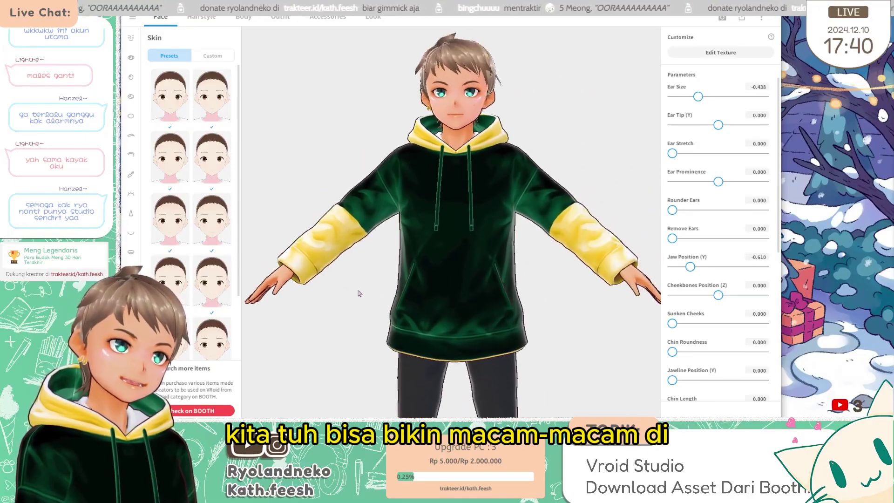
pyautogui.moveTo(361, 293); pyautogui.dragTo(493, 296)
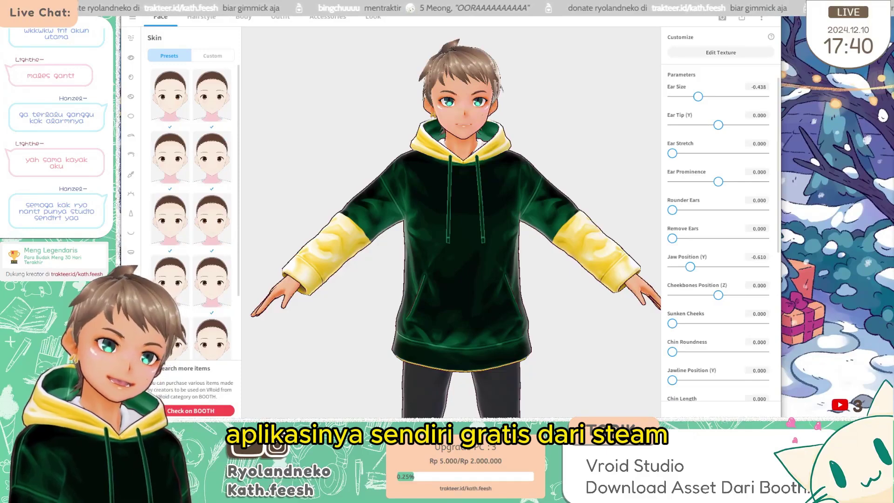
# - View the VRoid Studio page in the Steam library, and return to the avatar editor
pyautogui.hotkey('alt', 'Tab')
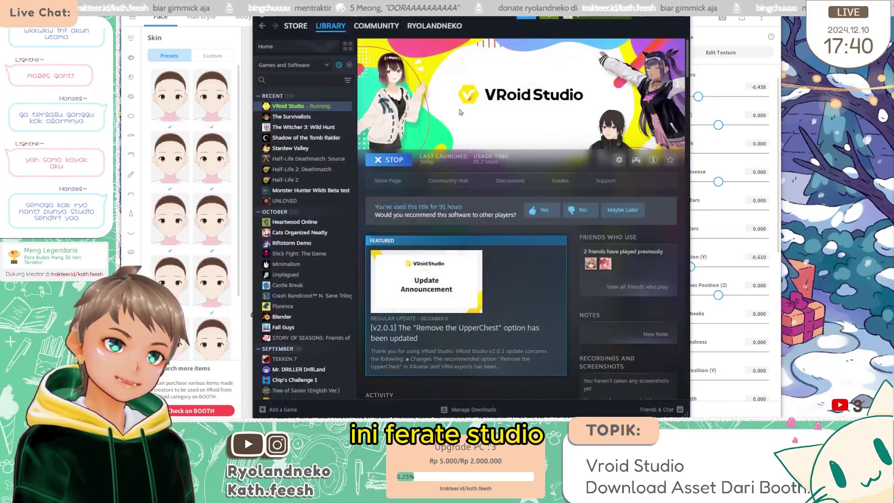
pyautogui.click(659, 16)
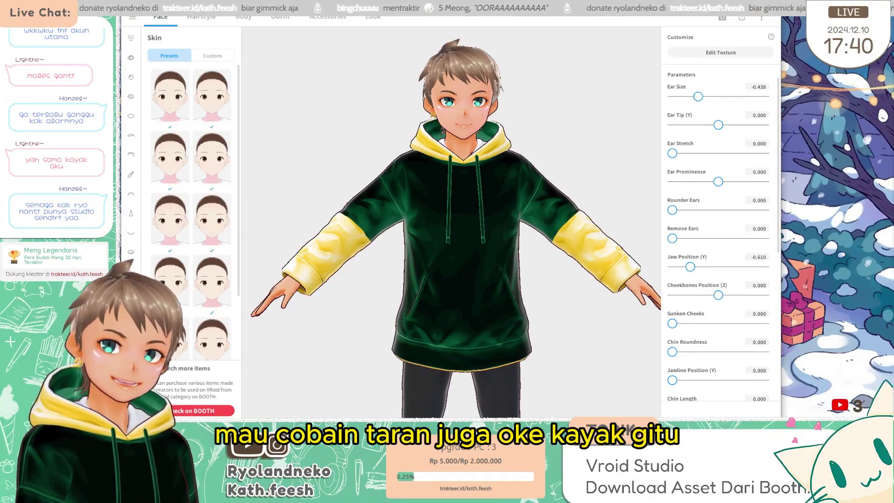
pyautogui.moveTo(576, 190); pyautogui.dragTo(527, 260)
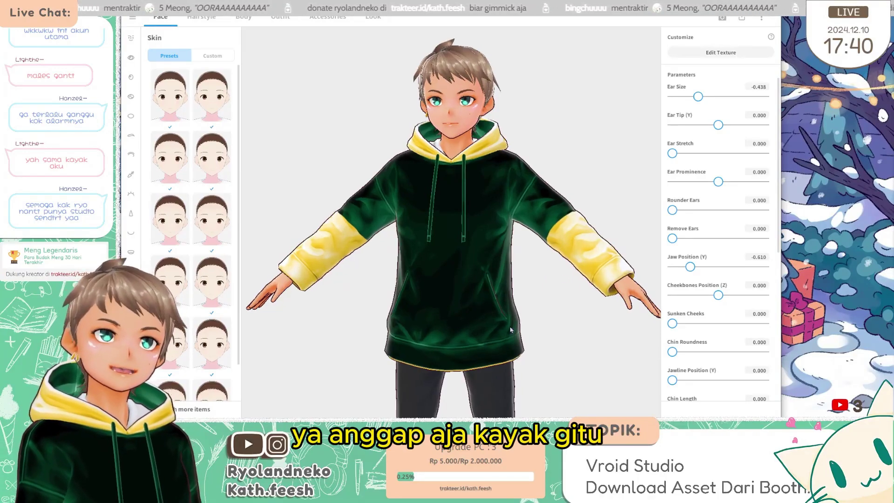
pyautogui.scroll(-3, 521, 316)
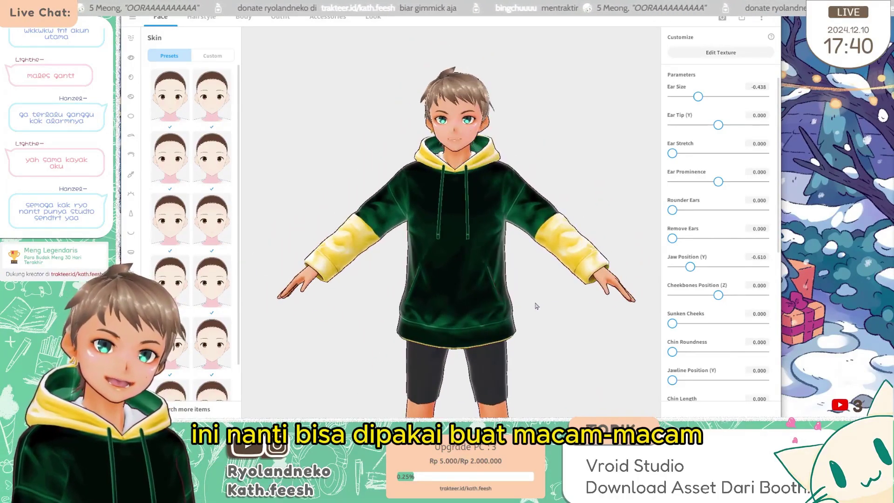
pyautogui.moveTo(536, 306); pyautogui.dragTo(547, 304)
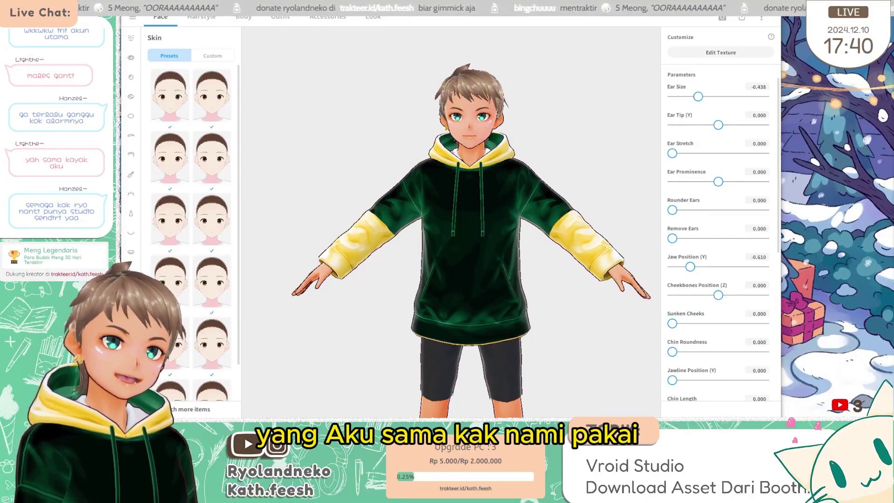
# - Bring up VSeeFace to view the tracked avatar, and switch back to the avatar in VRoid Studio
pyautogui.moveTo(893, 17); pyautogui.dragTo(511, 45)
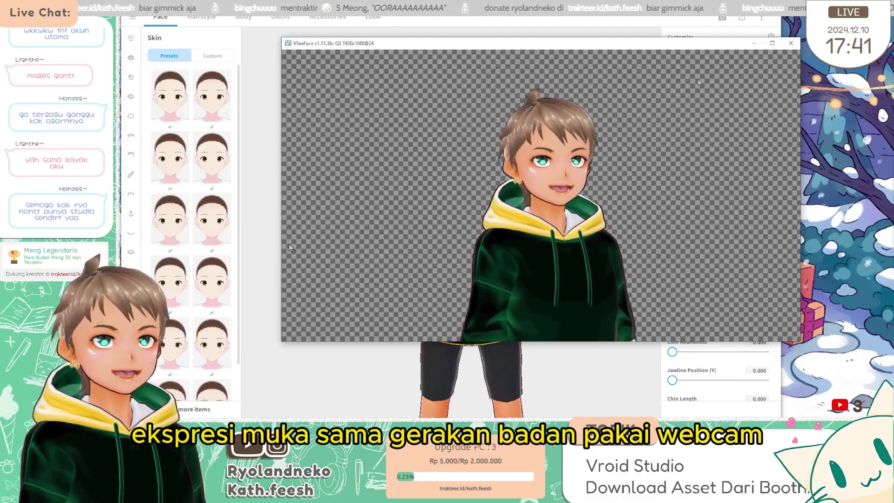
pyautogui.moveTo(287, 248)
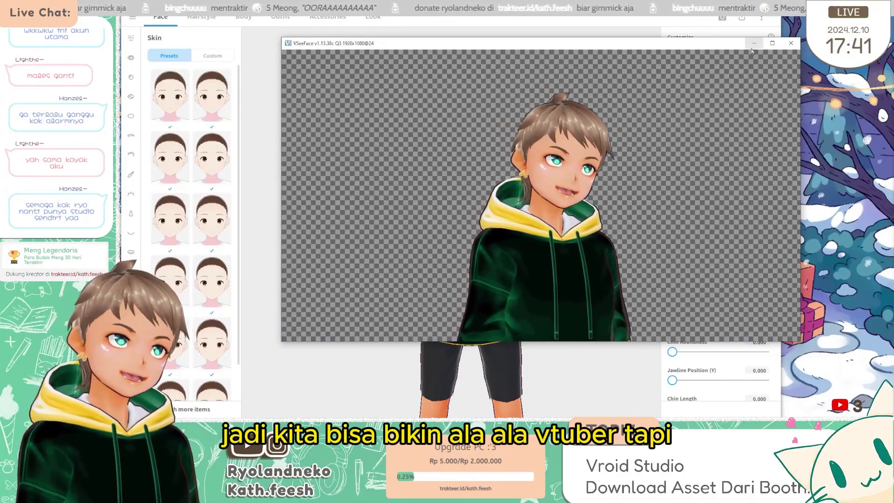
pyautogui.hotkey('alt', 'Tab')
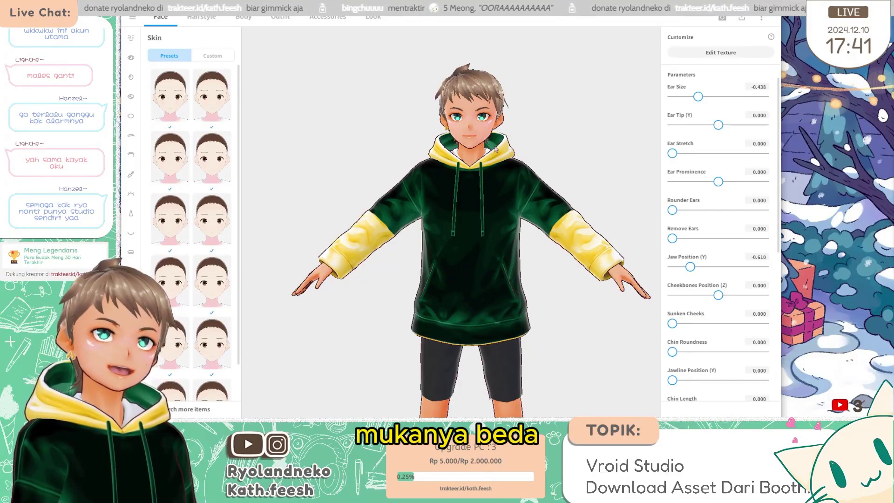
pyautogui.moveTo(549, 270)
pyautogui.mouseDown()
pyautogui.moveTo(499, 273)
pyautogui.moveTo(545, 268)
pyautogui.mouseUp()
pyautogui.moveTo(545, 268); pyautogui.dragTo(562, 269)
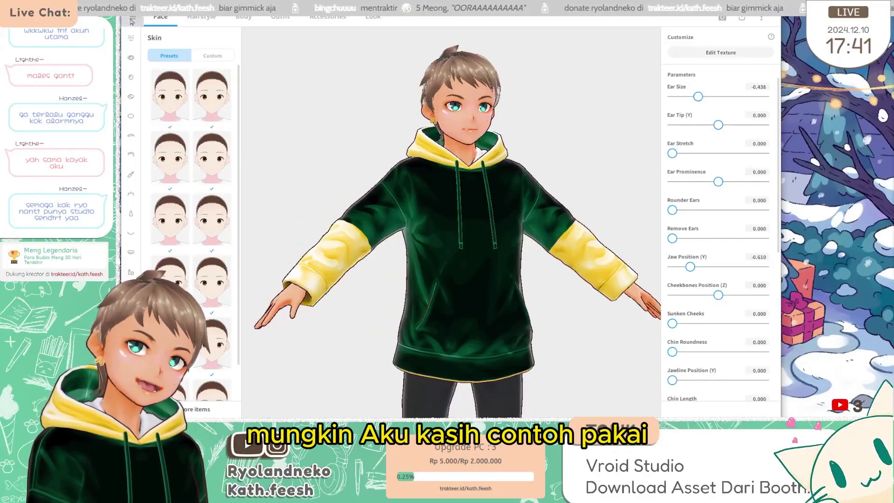
# - Return to the model selection without saving the edits to the hoodie avatar
pyautogui.click(133, 17)
pyautogui.click(348, 167)
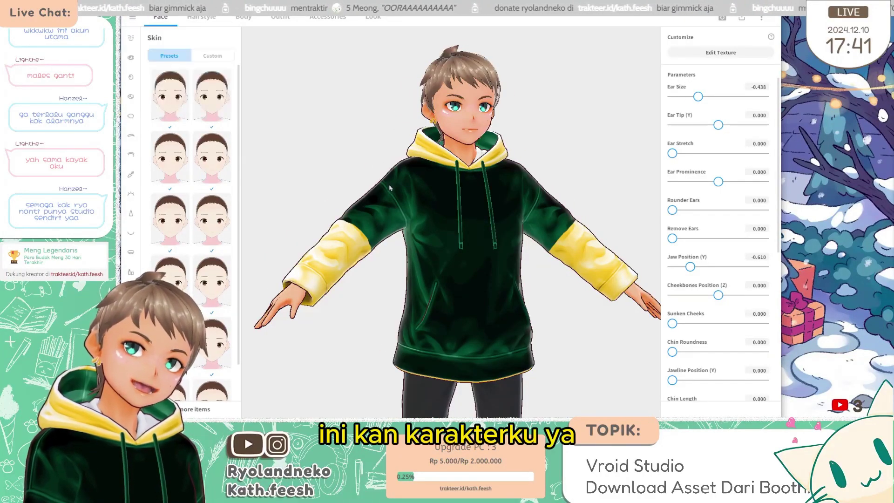
pyautogui.moveTo(397, 142)
pyautogui.mouseDown()
pyautogui.moveTo(299, 132)
pyautogui.moveTo(444, 148)
pyautogui.moveTo(405, 147)
pyautogui.mouseUp()
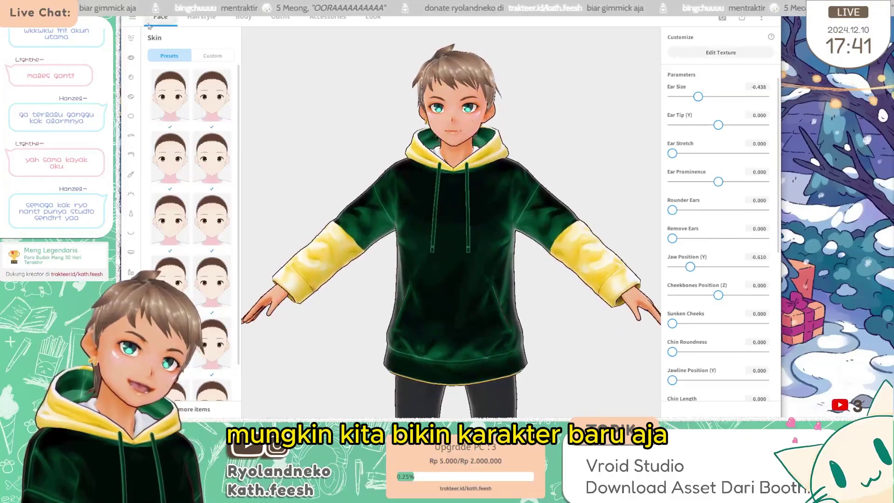
pyautogui.click(133, 18)
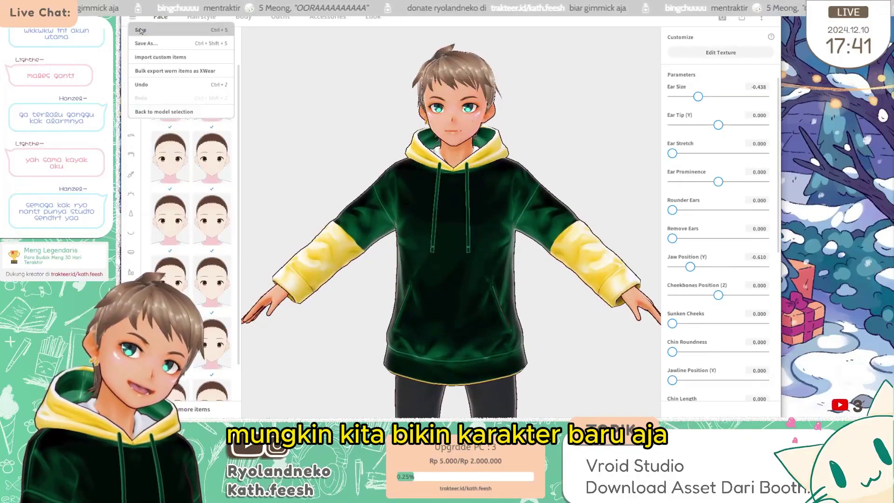
pyautogui.click(164, 112)
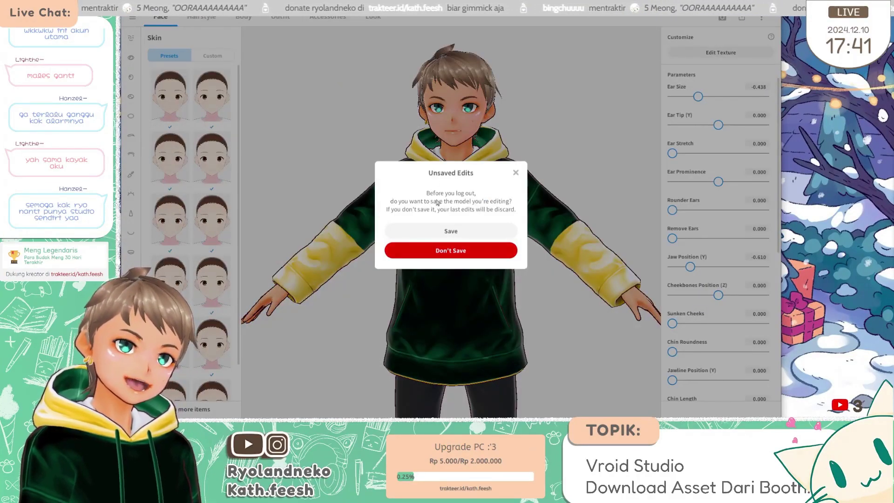
pyautogui.click(450, 251)
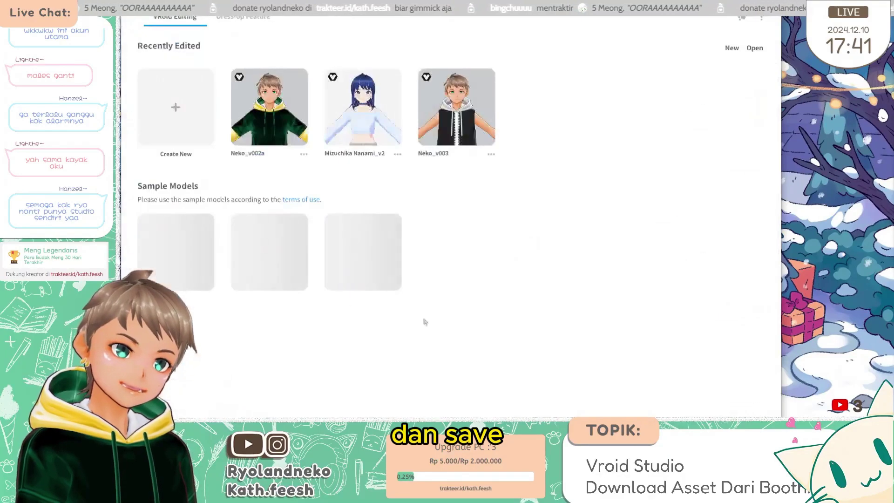
# - Create a new character from the Masc base
pyautogui.click(174, 104)
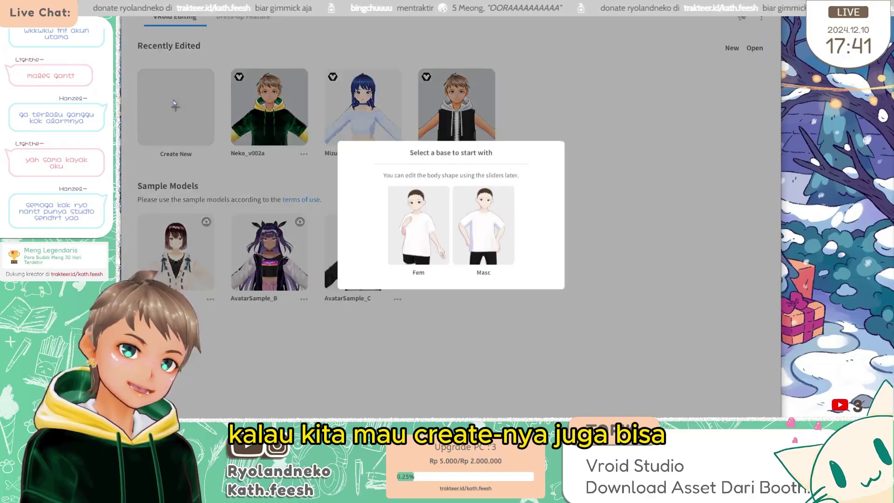
pyautogui.click(519, 259)
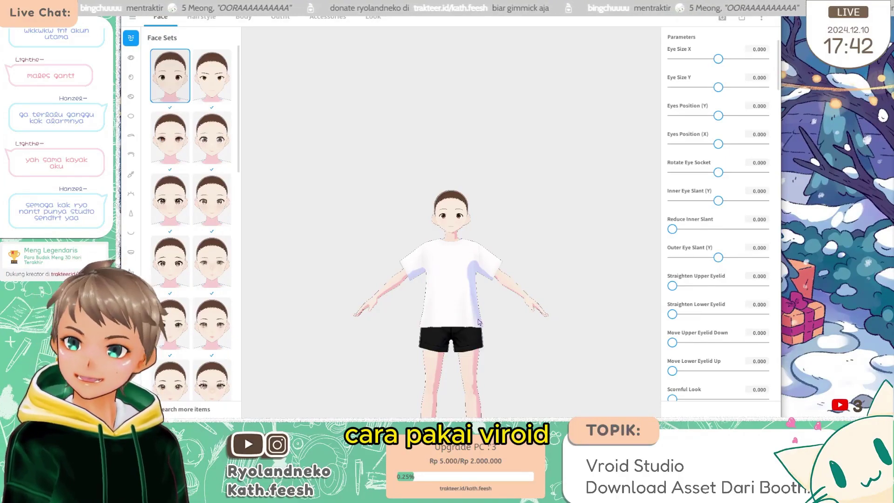
pyautogui.moveTo(480, 322); pyautogui.dragTo(417, 234)
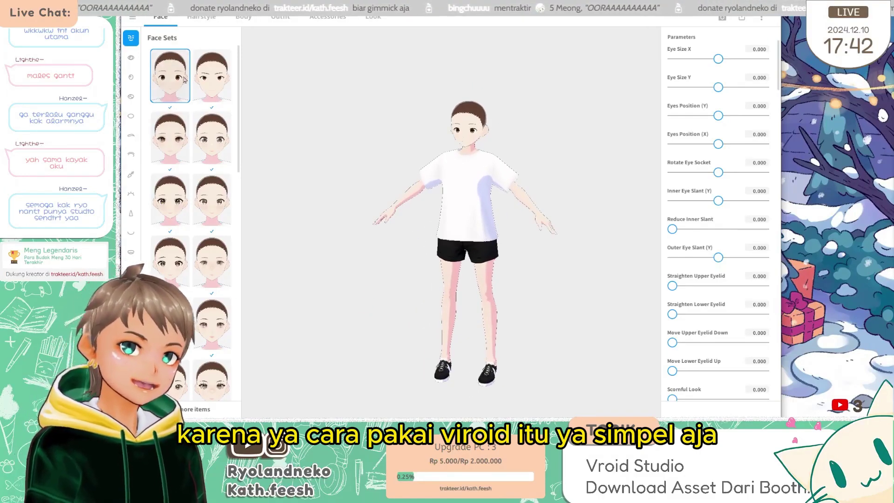
# - Try several face sets on the new character, including both in the first row and the first in the second row
pyautogui.click(212, 76)
pyautogui.scroll(2, 501, 185)
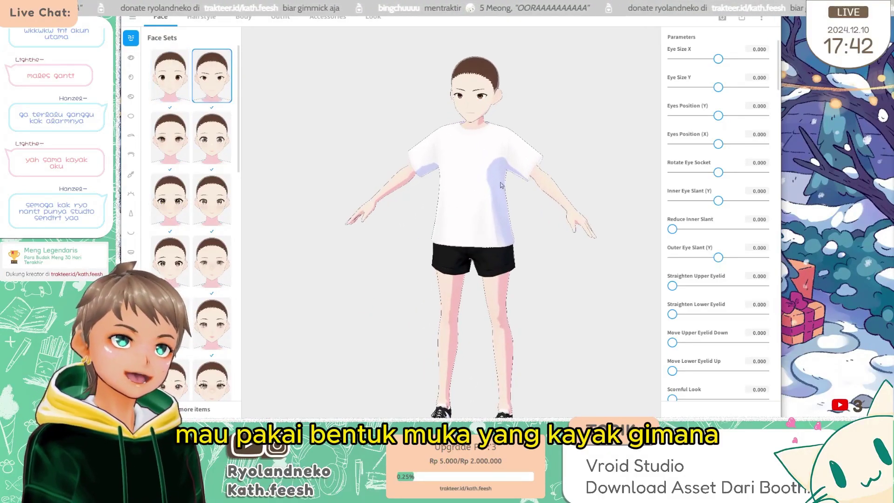
pyautogui.click(170, 76)
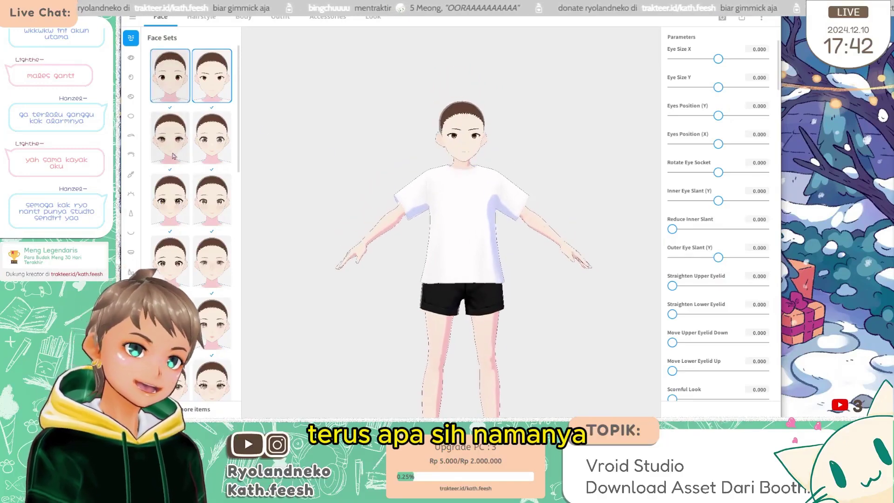
pyautogui.click(172, 156)
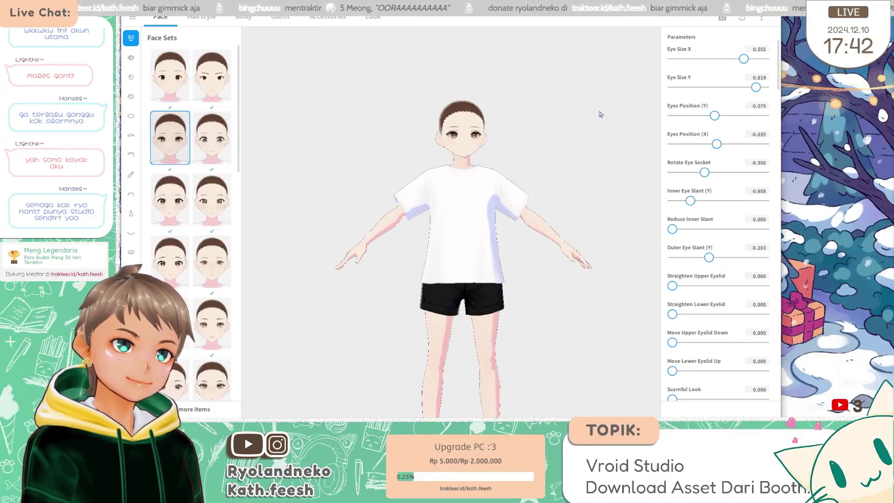
# - Apply the second face set in the second row and set Eye Size Y to 1.000
pyautogui.moveTo(756, 87); pyautogui.dragTo(671, 85)
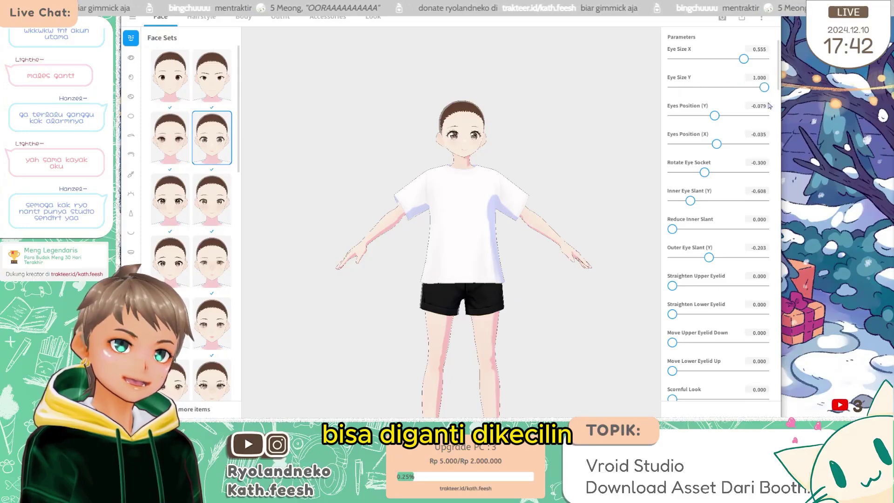
pyautogui.moveTo(770, 106); pyautogui.dragTo(721, 88)
pyautogui.scroll(5, 530, 112)
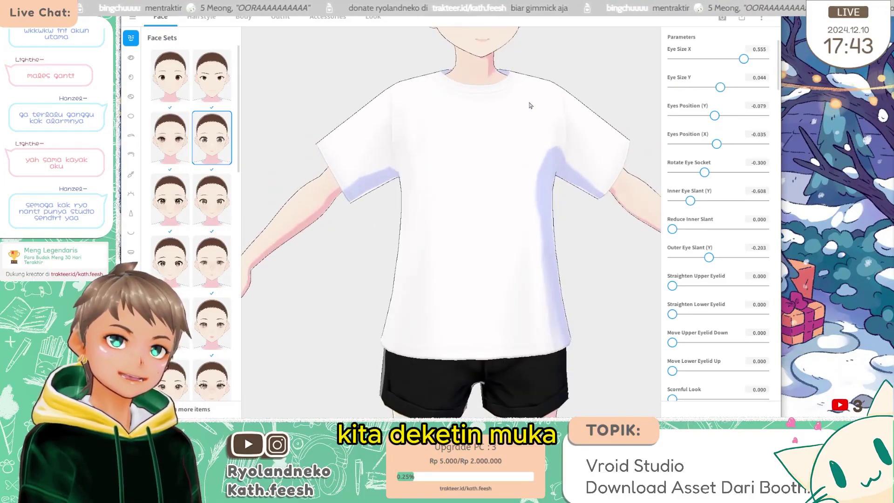
pyautogui.moveTo(530, 106); pyautogui.dragTo(517, 182)
pyautogui.moveTo(721, 87); pyautogui.dragTo(745, 87)
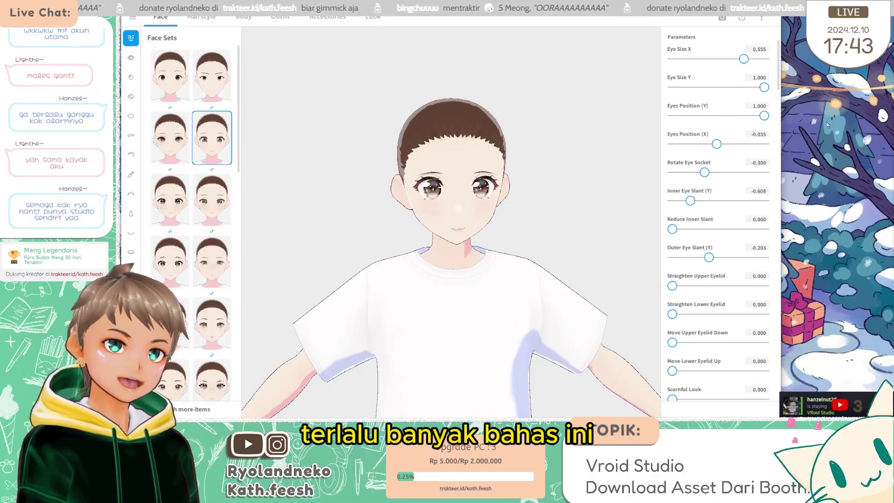
# - Try exaggerated Rotate Eye Socket values of 1, 5 and 10 on the character's face
pyautogui.moveTo(673, 149); pyautogui.dragTo(736, 152)
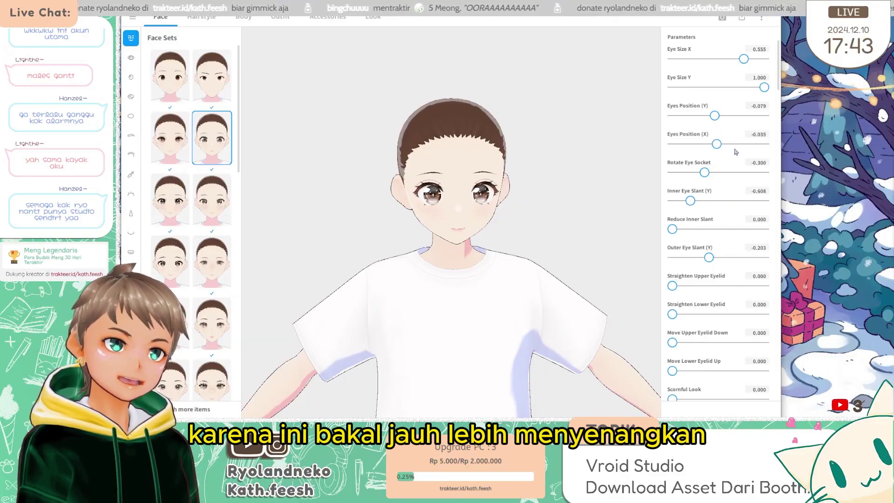
pyautogui.click(766, 172)
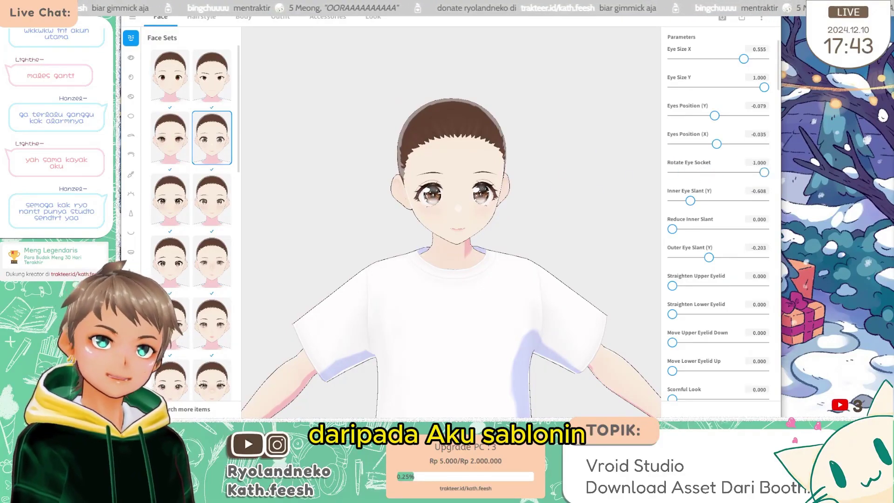
pyautogui.click(758, 163)
pyautogui.write('-0.3')
pyautogui.press('Return')
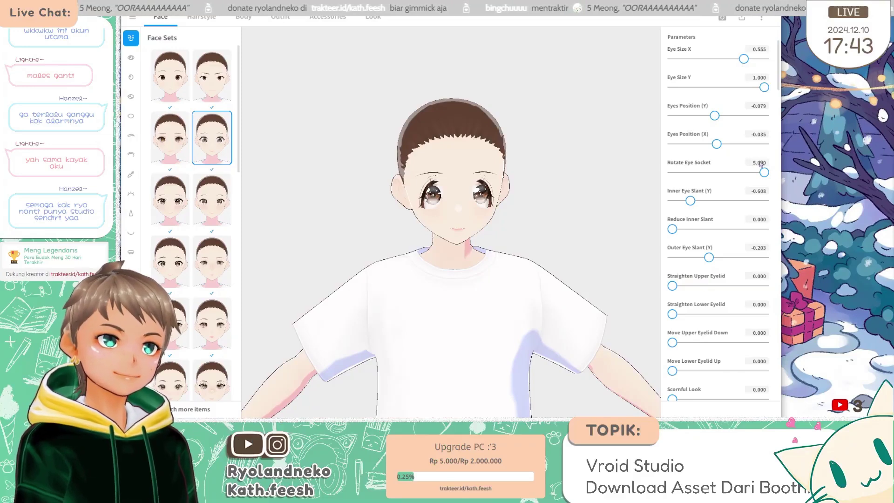
pyautogui.write('10')
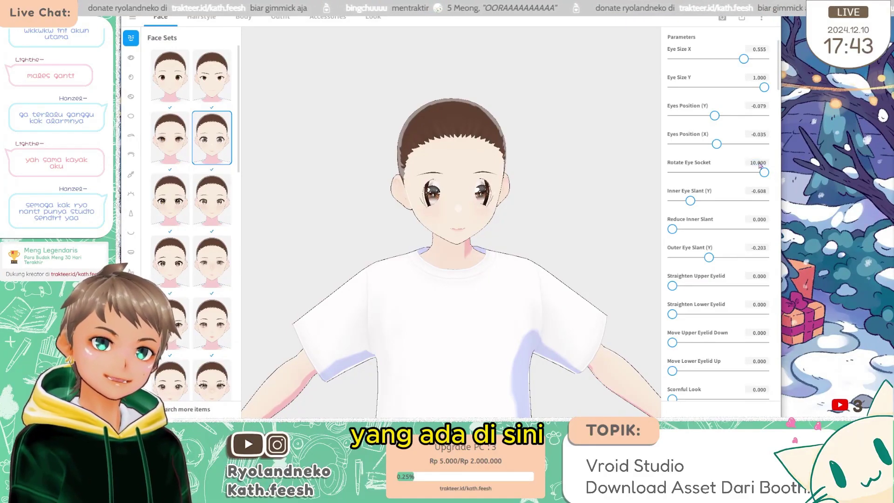
# - Bring Rotate Eye Socket back to a neutral value of about 0.004
pyautogui.write('.93')
pyautogui.press('Return')
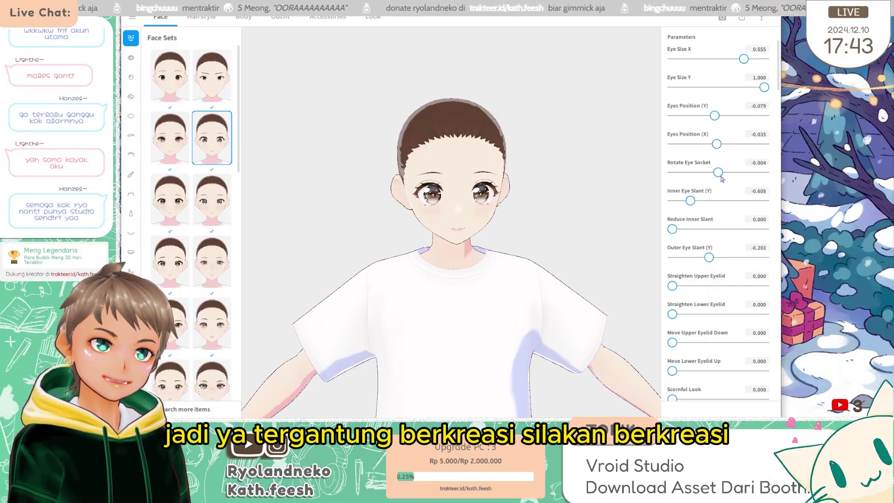
pyautogui.moveTo(722, 178); pyautogui.dragTo(722, 179)
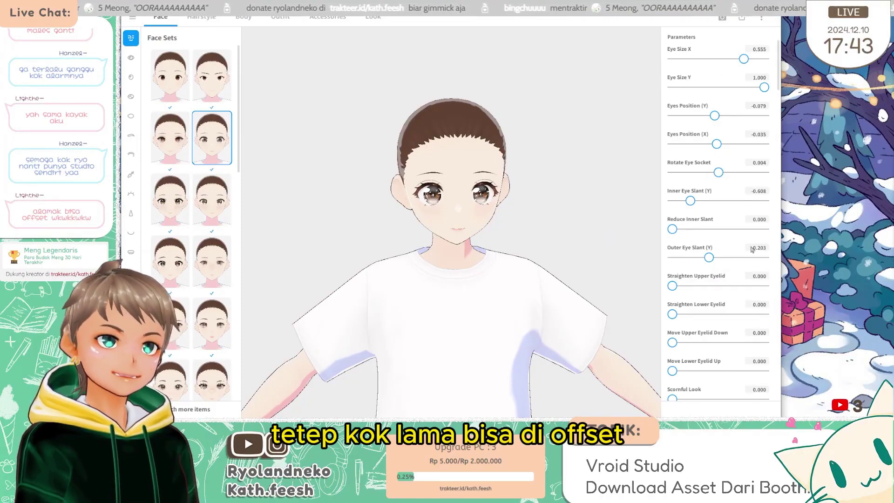
pyautogui.moveTo(880, 246); pyautogui.dragTo(671, 261)
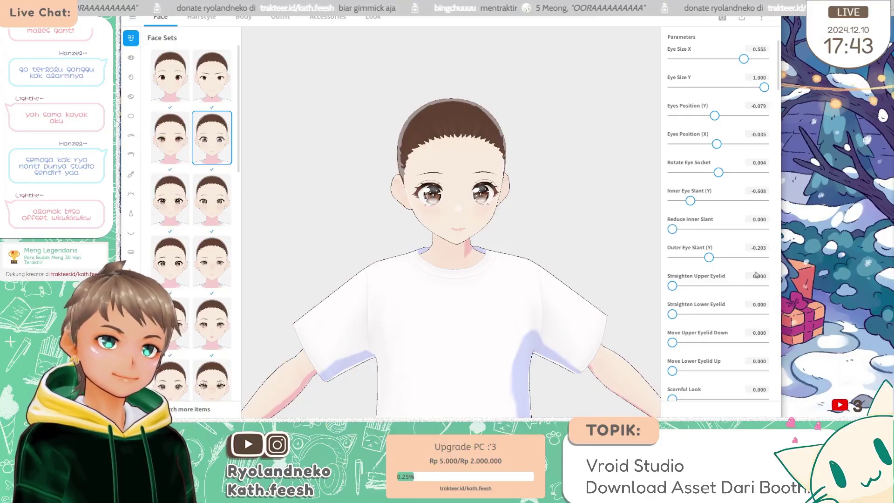
# - Set the Nose Size of the character's face to -0.286
pyautogui.moveTo(538, 289); pyautogui.dragTo(486, 286)
pyautogui.scroll(-10, 697, 359)
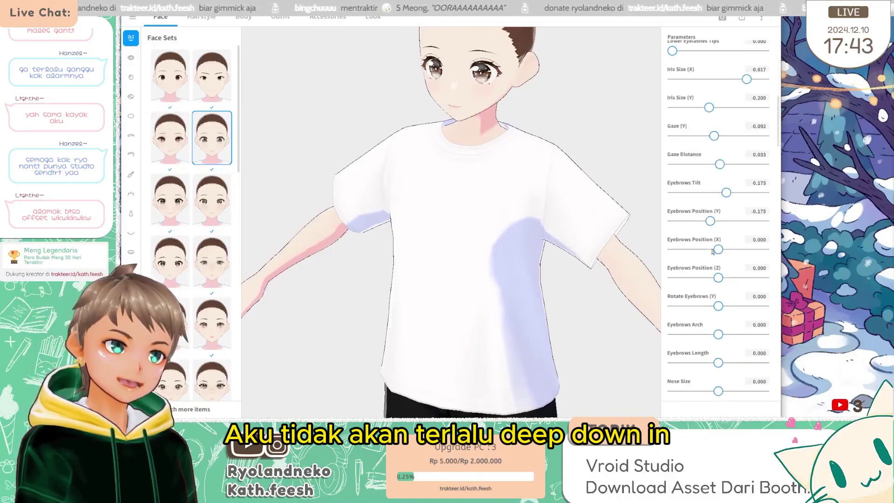
pyautogui.scroll(8, 697, 359)
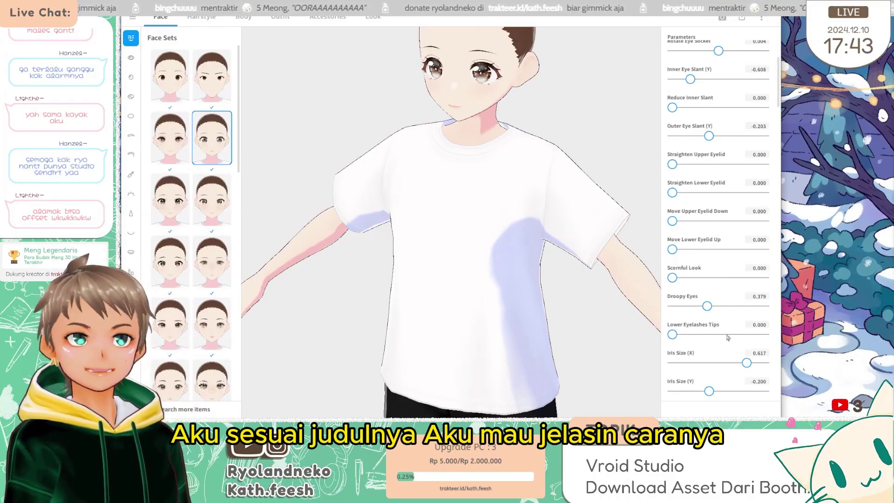
pyautogui.scroll(-3, 493, 310)
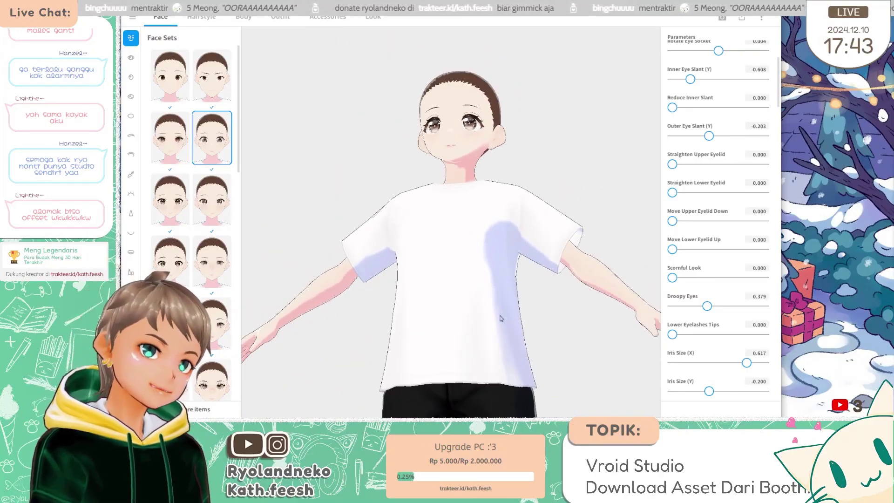
pyautogui.scroll(4, 494, 250)
pyautogui.moveTo(493, 250); pyautogui.dragTo(424, 281)
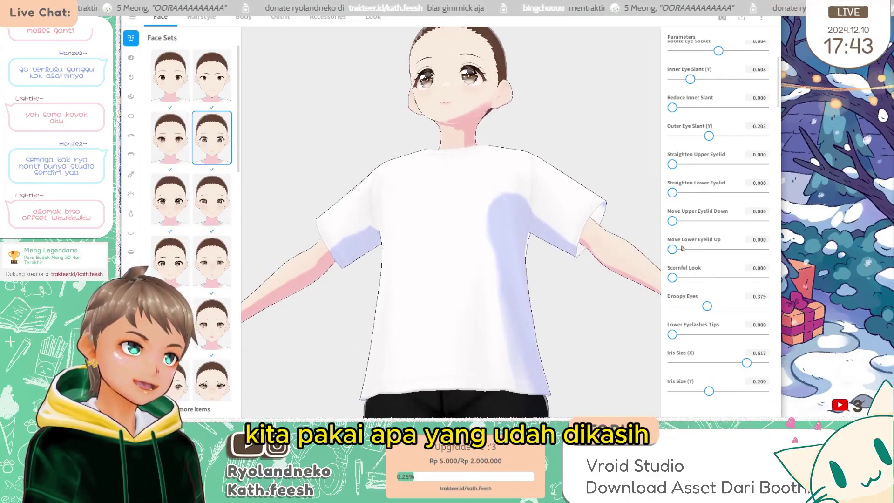
pyautogui.scroll(-5, 717, 233)
pyautogui.scroll(2, 463, 255)
pyautogui.scroll(-2, 463, 255)
pyautogui.scroll(2, 463, 255)
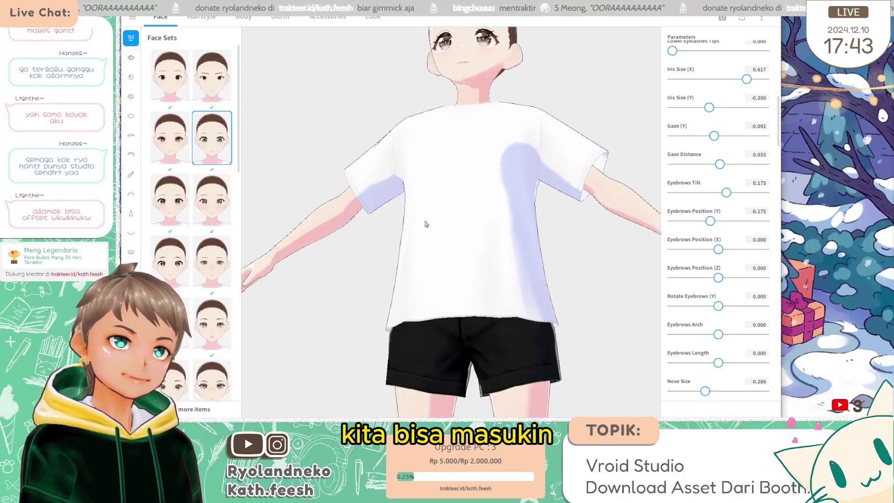
pyautogui.scroll(-2, 448, 270)
pyautogui.scroll(2, 419, 289)
pyautogui.scroll(-1, 406, 302)
pyautogui.moveTo(407, 301); pyautogui.dragTo(427, 295)
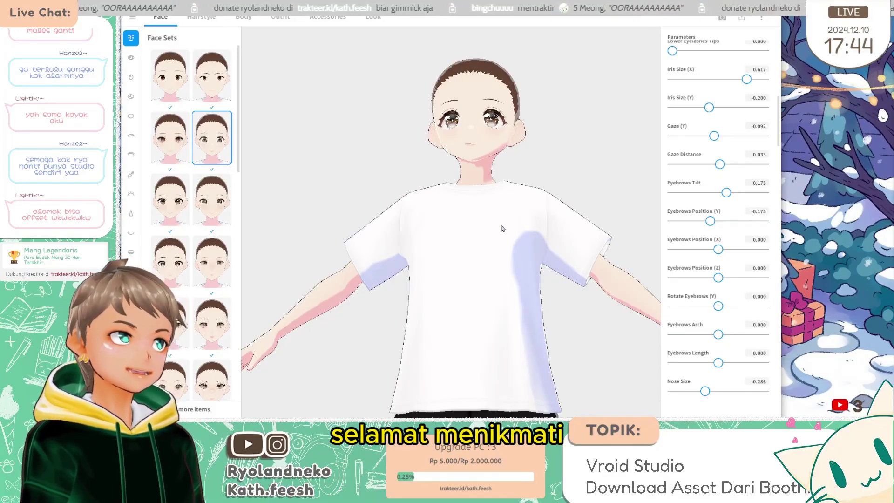
pyautogui.scroll(-3, 517, 187)
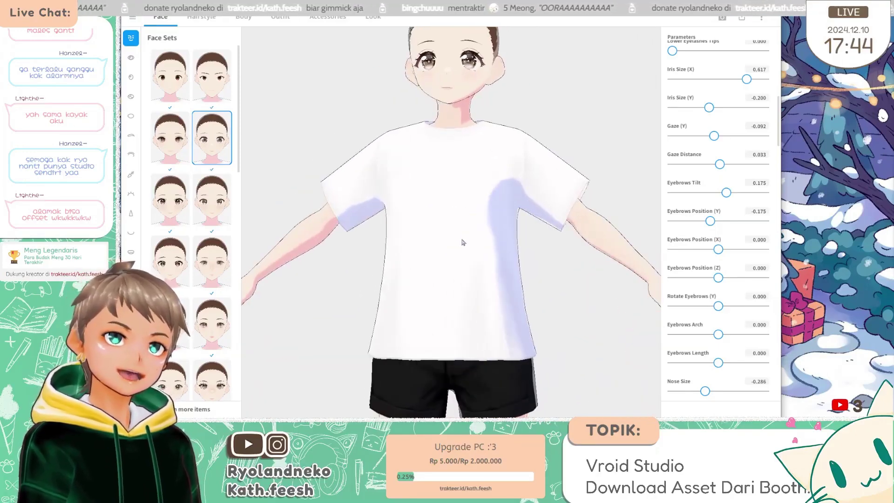
pyautogui.scroll(3, 406, 205)
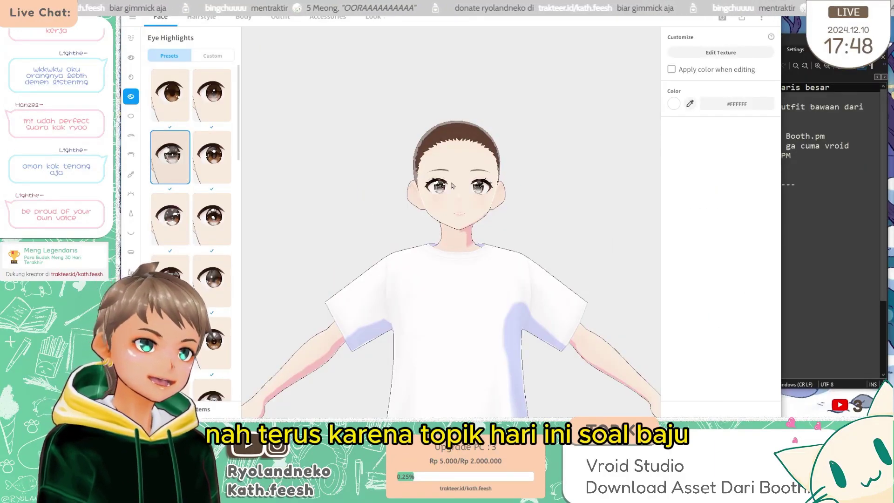
# - Switch to the outfit's whole sets and try the white sleeveless set with a dark tie, second in the first row
pyautogui.moveTo(452, 186); pyautogui.dragTo(298, 121)
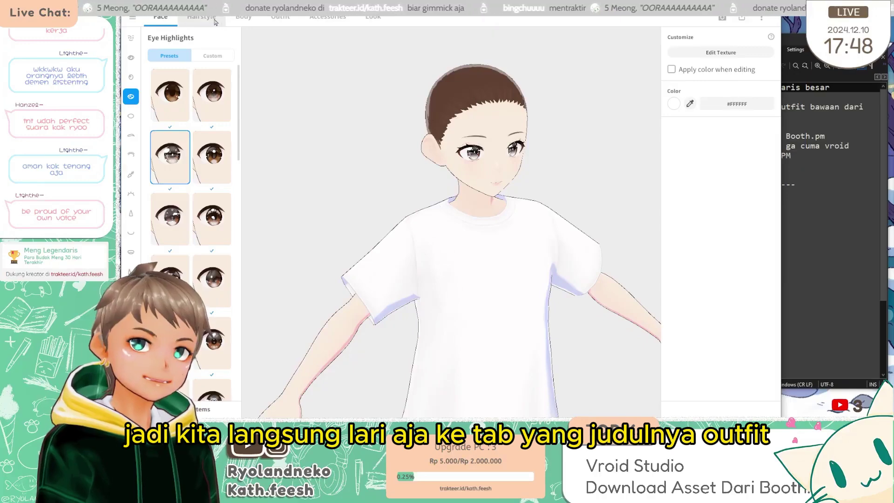
pyautogui.click(281, 20)
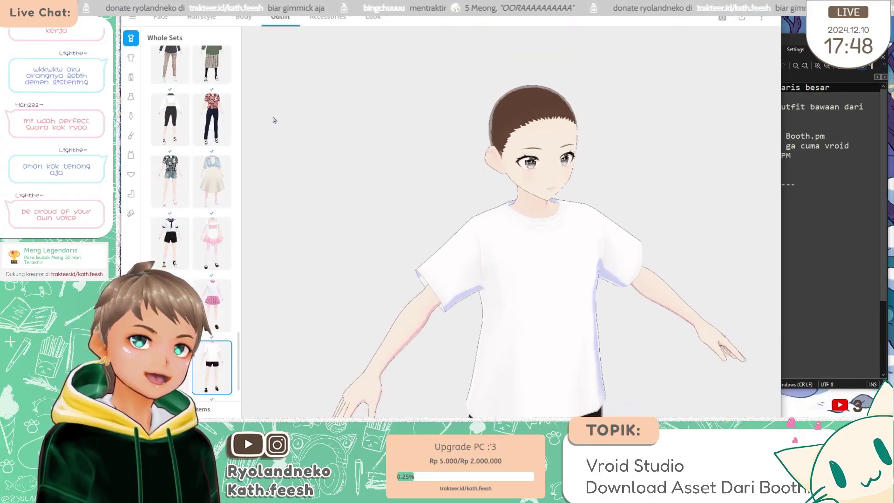
pyautogui.scroll(10, 211, 145)
pyautogui.scroll(10, 210, 145)
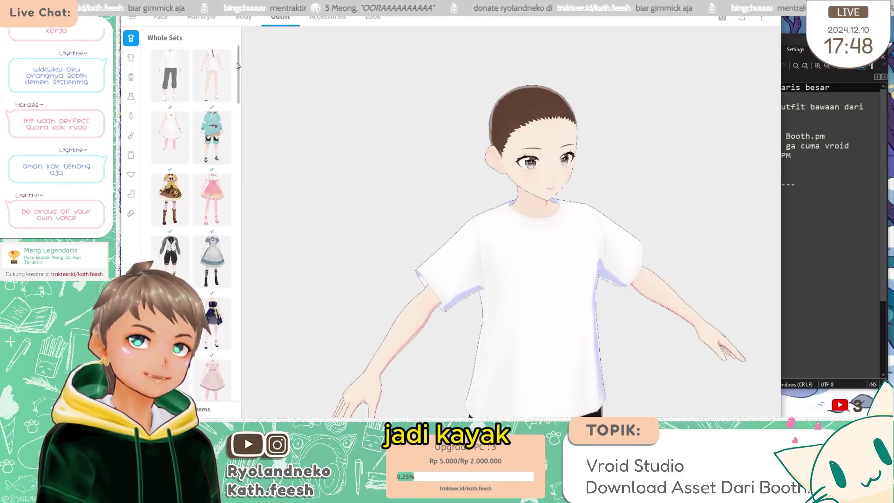
pyautogui.moveTo(238, 65)
pyautogui.mouseDown()
pyautogui.moveTo(251, 392)
pyautogui.moveTo(240, 63)
pyautogui.mouseUp()
pyautogui.click(212, 78)
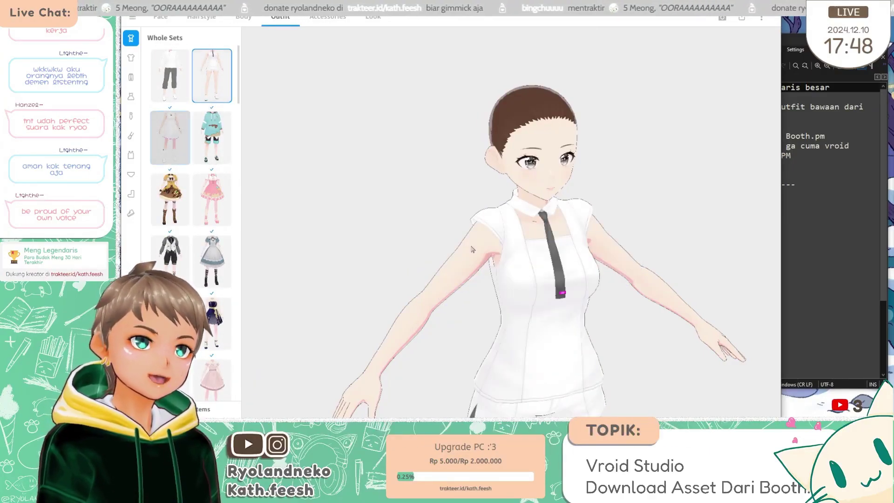
# - Try the white halter dress, the teal set beside it and the yellow-brown chocolate dress on the character
pyautogui.click(170, 137)
pyautogui.moveTo(494, 321); pyautogui.dragTo(680, 280)
pyautogui.click(212, 140)
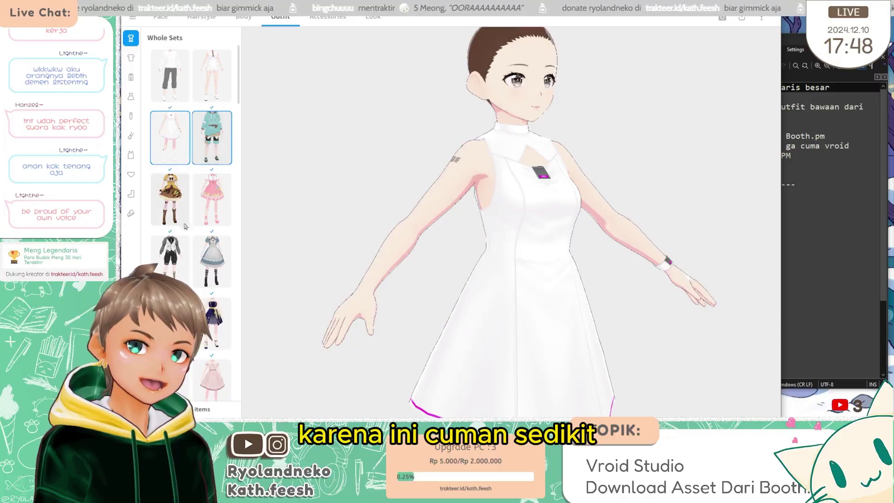
pyautogui.scroll(-5, 239, 111)
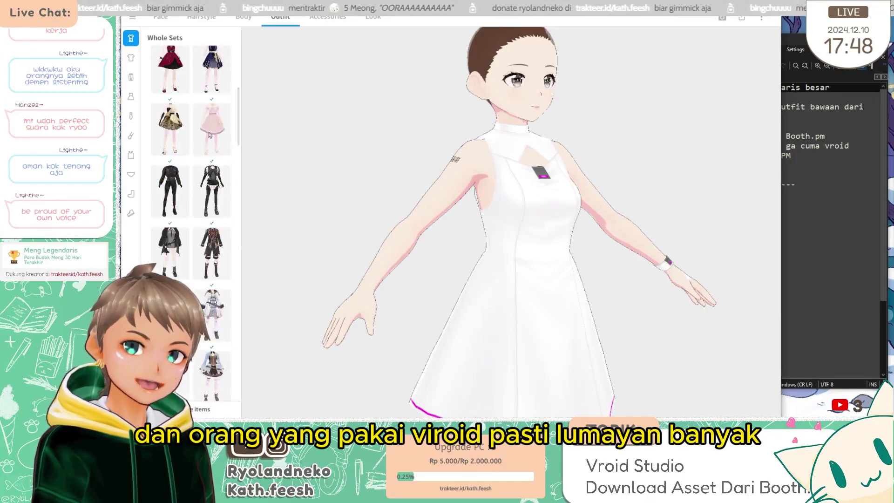
pyautogui.scroll(5, 240, 121)
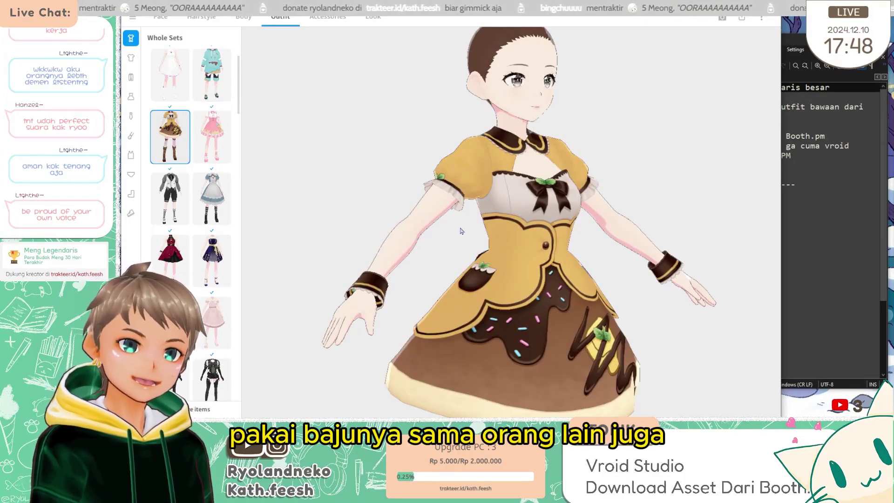
# - Try the pink sprinkle-patterned dress and the blue dress with a white ruffled apron on the character
pyautogui.click(210, 131)
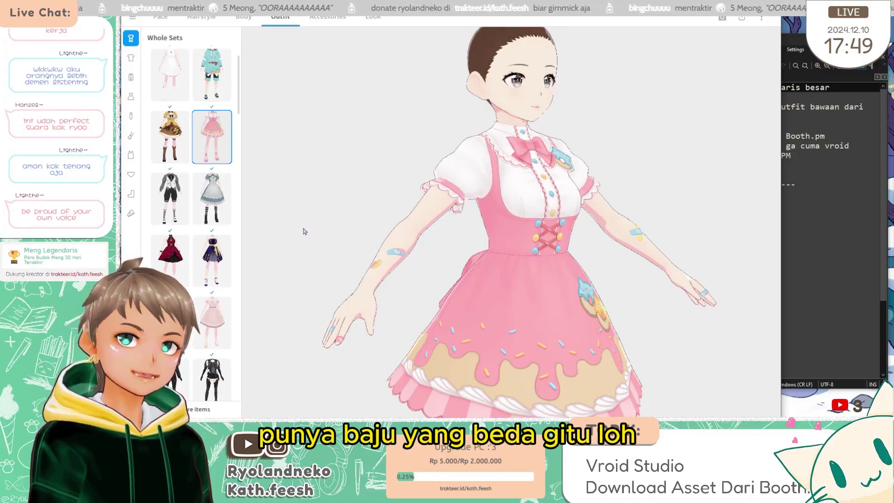
pyautogui.click(212, 199)
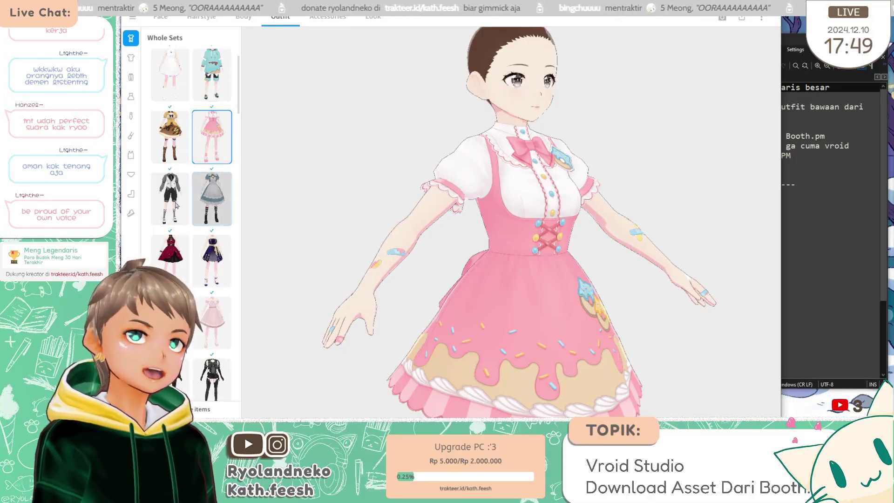
pyautogui.scroll(-1, 183, 216)
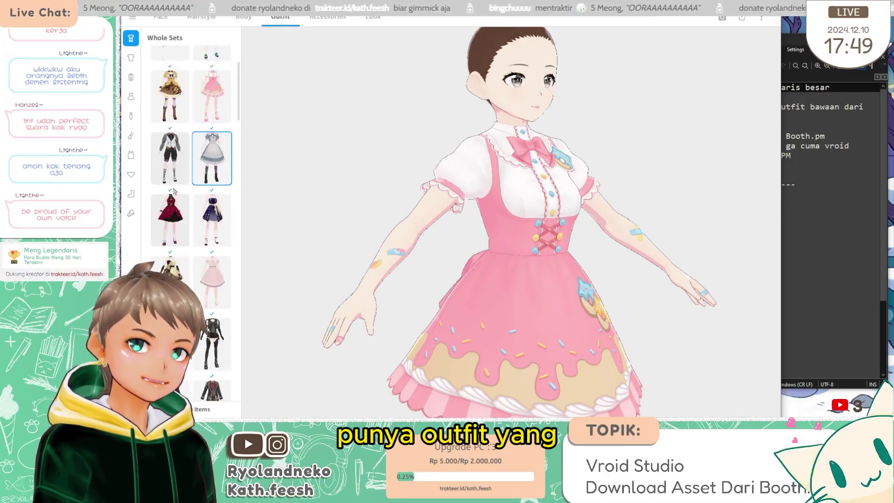
pyautogui.click(186, 227)
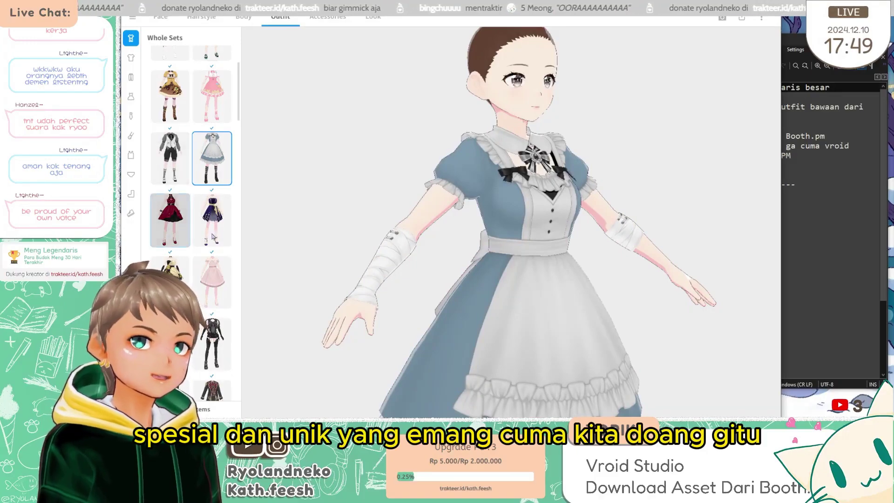
# - Look through the remaining whole-set presets to see which built-in outfits are offered
pyautogui.scroll(-1, 186, 227)
pyautogui.scroll(-10, 241, 163)
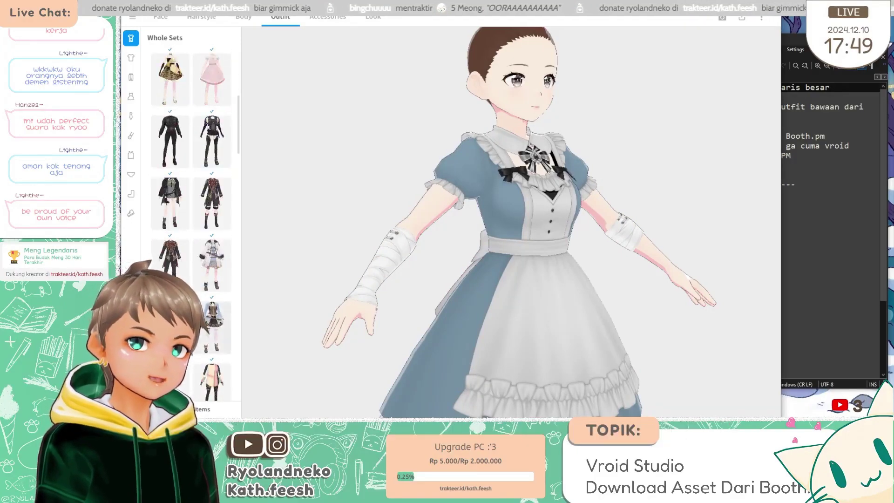
pyautogui.scroll(5, 241, 162)
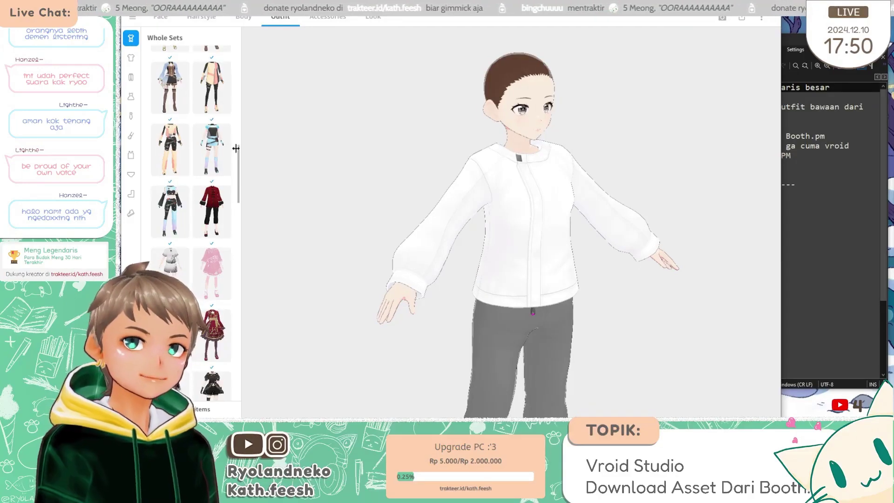
pyautogui.scroll(-5, 231, 136)
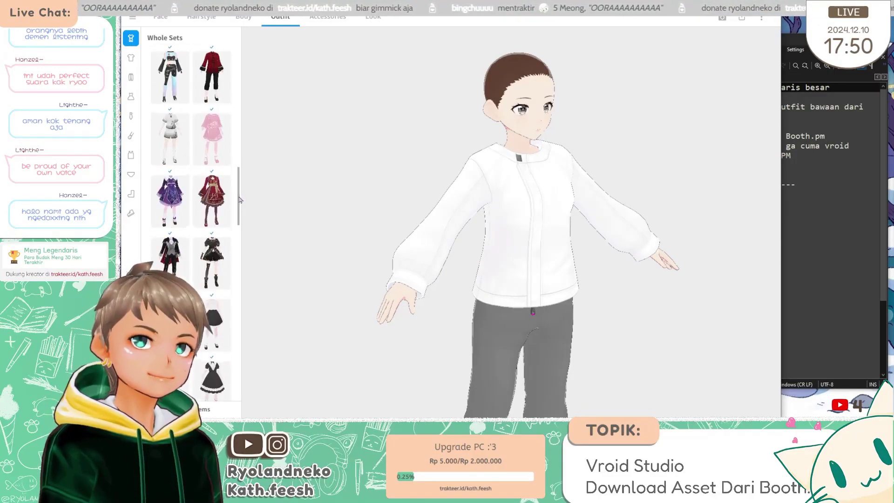
pyautogui.scroll(-10, 240, 208)
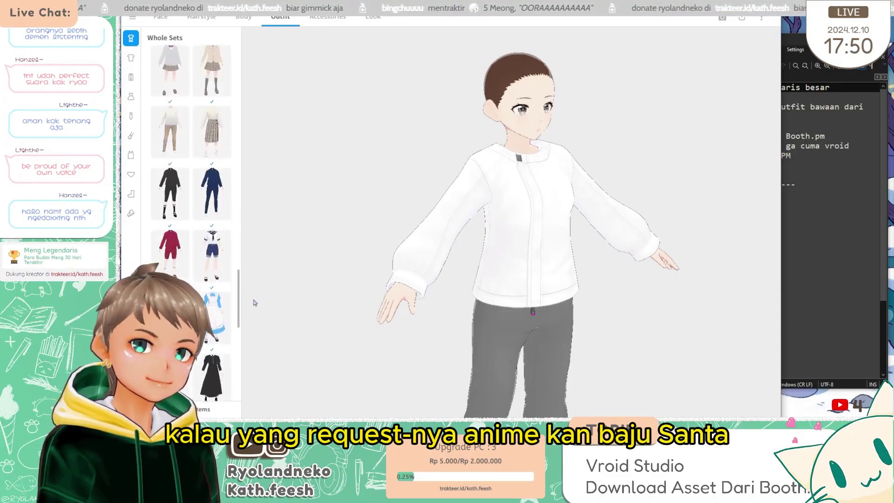
pyautogui.scroll(5, 235, 379)
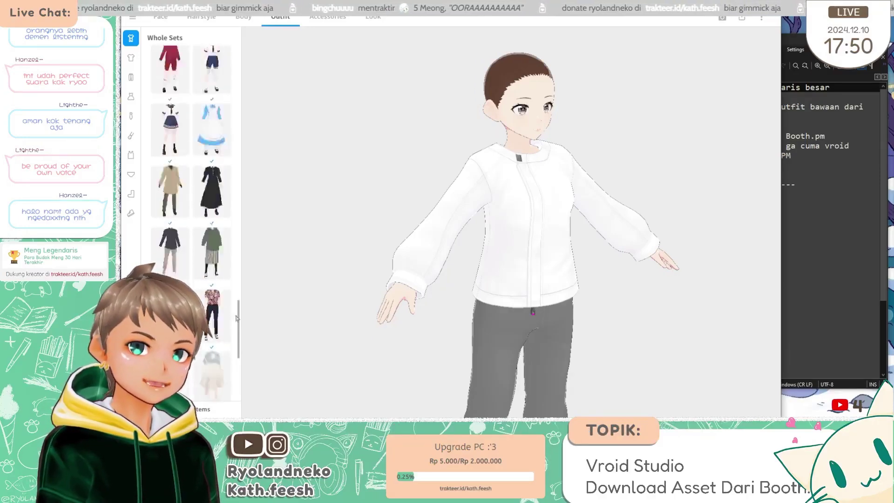
pyautogui.scroll(-5, 238, 379)
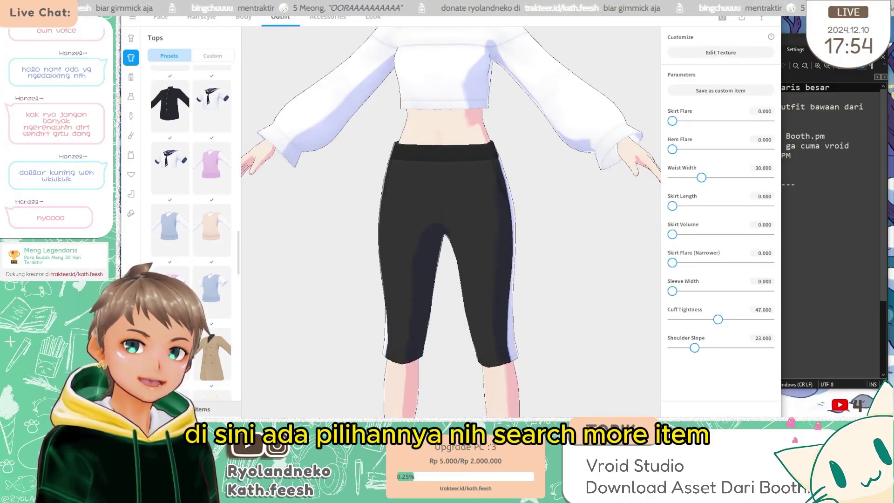
# - Use the search for more items under Tops to open BOOTH's VRoid tops listing, and maximize the browser window
pyautogui.click(201, 409)
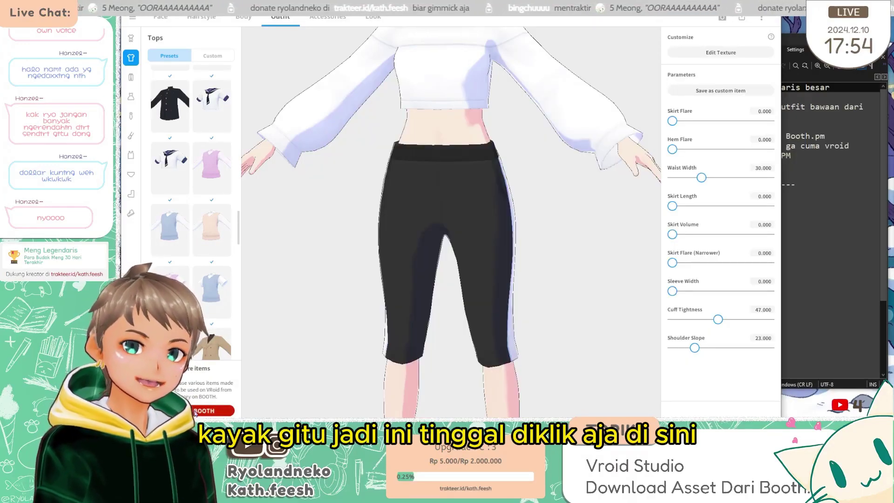
pyautogui.click(196, 411)
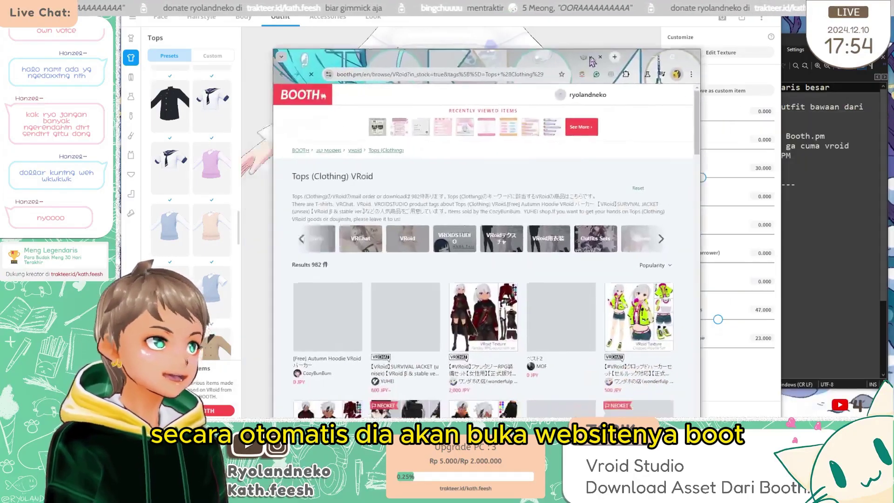
pyautogui.moveTo(592, 62); pyautogui.dragTo(637, 41)
pyautogui.doubleClick(637, 41)
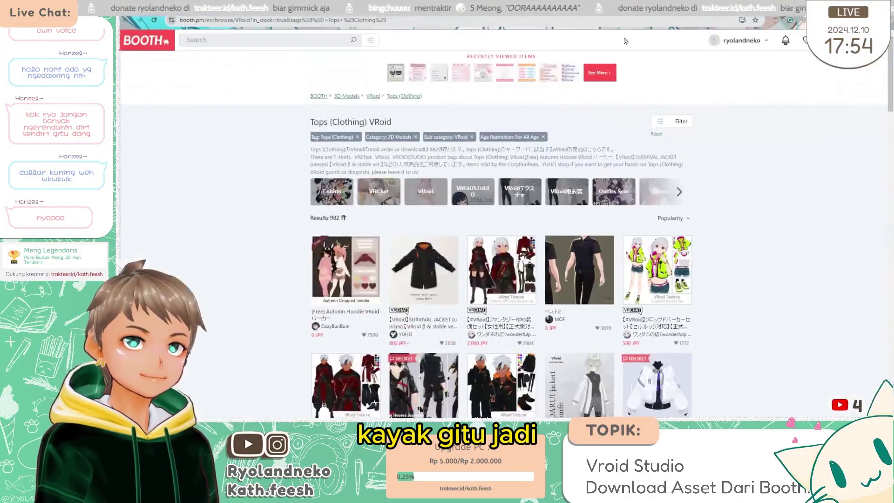
# - Shorten the web address to booth.pm and go to the BOOTH home page
pyautogui.moveTo(207, 21); pyautogui.dragTo(219, 22)
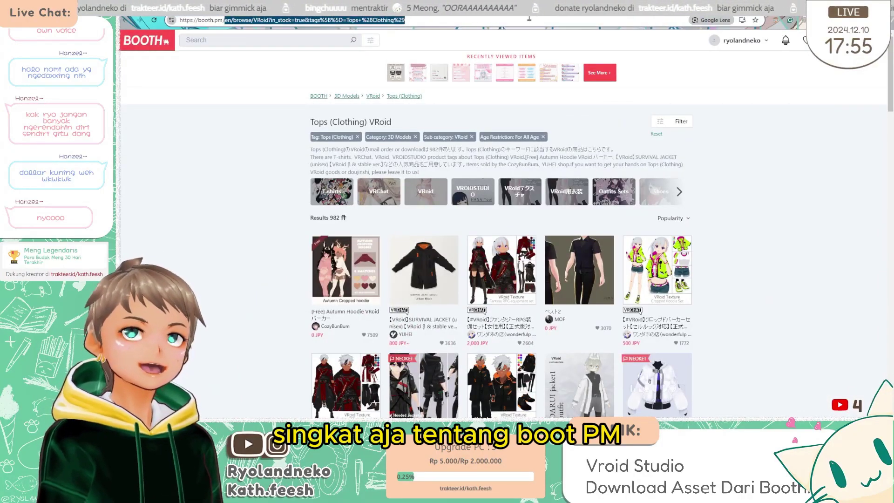
pyautogui.press('BackSpace')
pyautogui.press('Return')
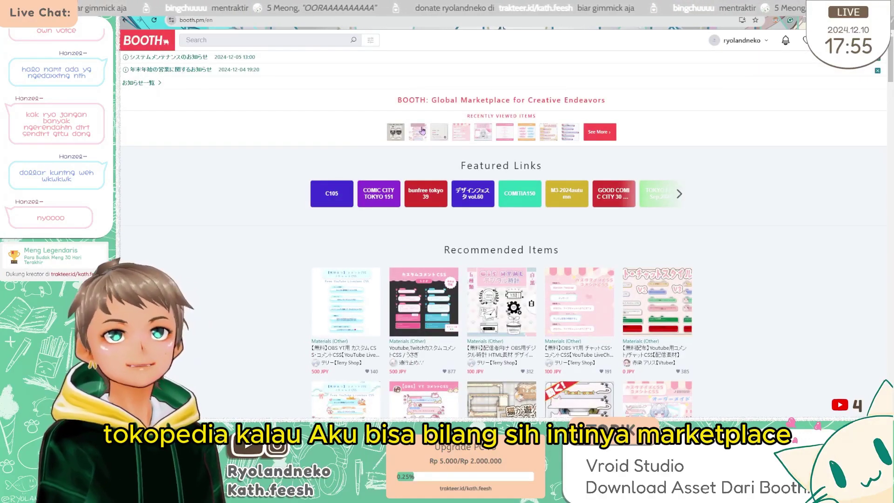
# - Examine the BOOTH home page's recommended items, categories, popular tags and comics section
pyautogui.scroll(-3, 422, 130)
pyautogui.scroll(1, 517, 326)
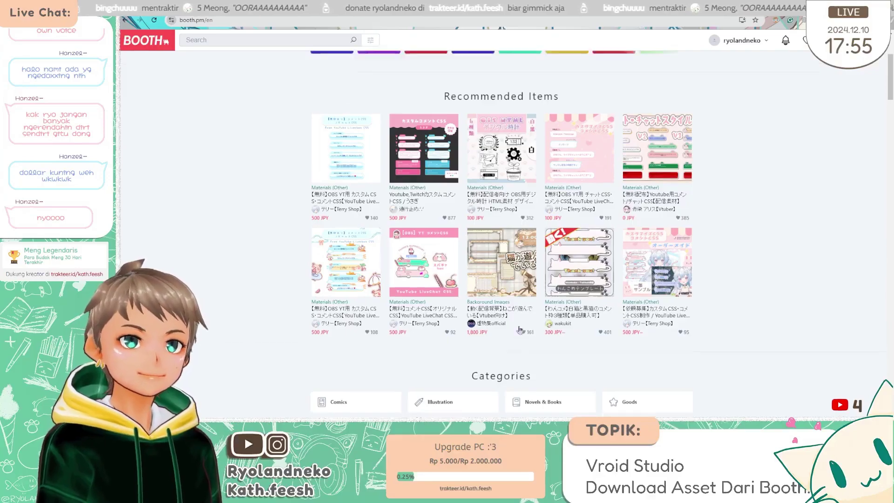
pyautogui.scroll(-2, 517, 279)
pyautogui.scroll(-6, 516, 265)
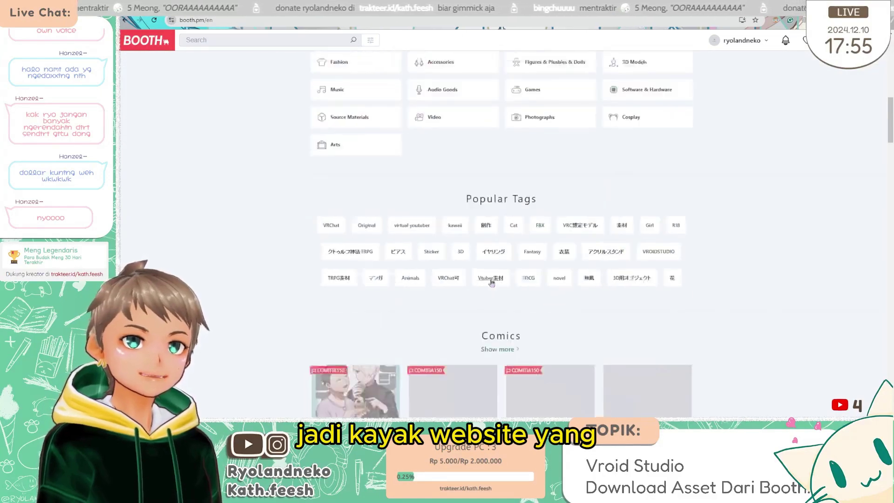
pyautogui.scroll(5, 493, 280)
pyautogui.scroll(-6, 366, 256)
pyautogui.scroll(-3, 503, 333)
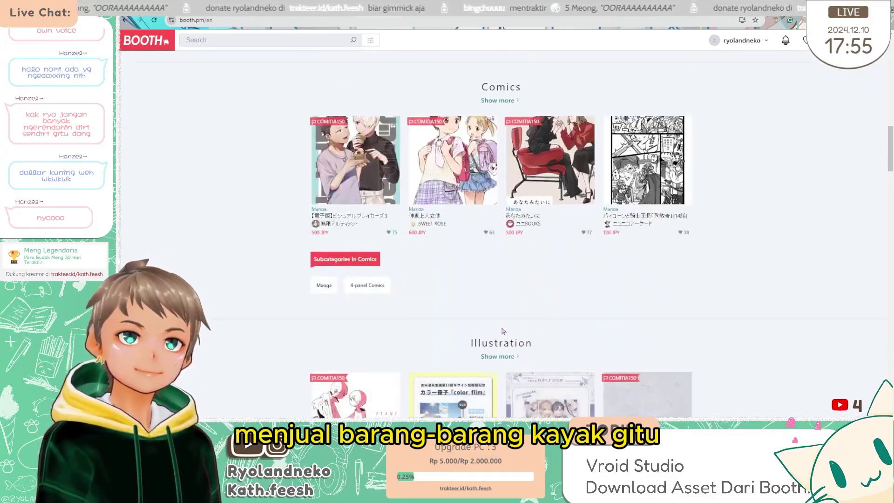
pyautogui.scroll(8, 497, 331)
pyautogui.scroll(2, 489, 352)
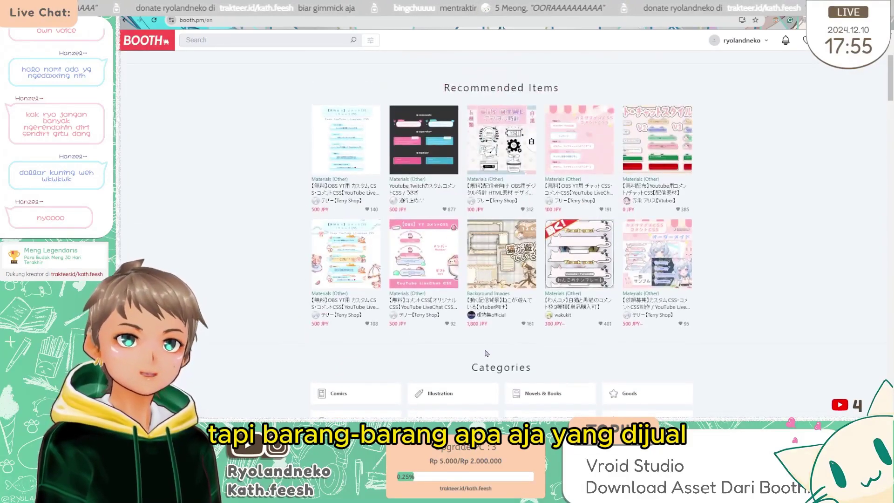
pyautogui.scroll(-2, 462, 314)
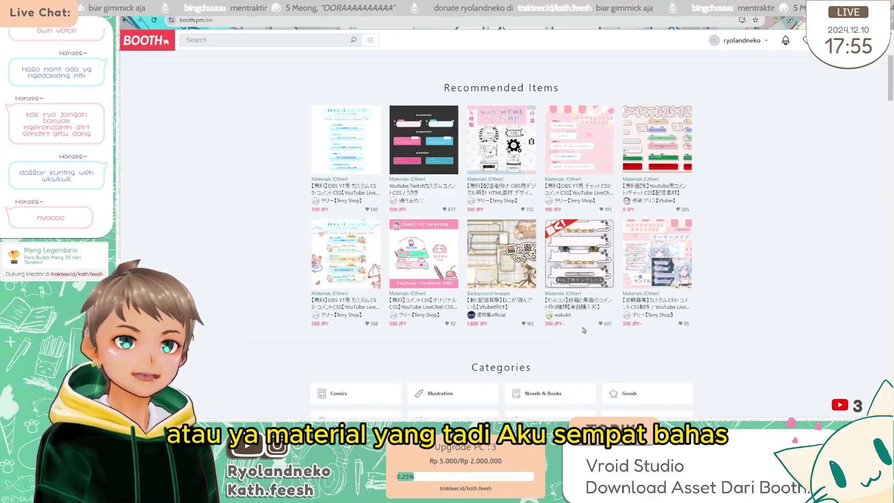
# - Look over the categories, popular tags, Novels & Books and Goods sections further down the BOOTH home page
pyautogui.scroll(-5, 582, 329)
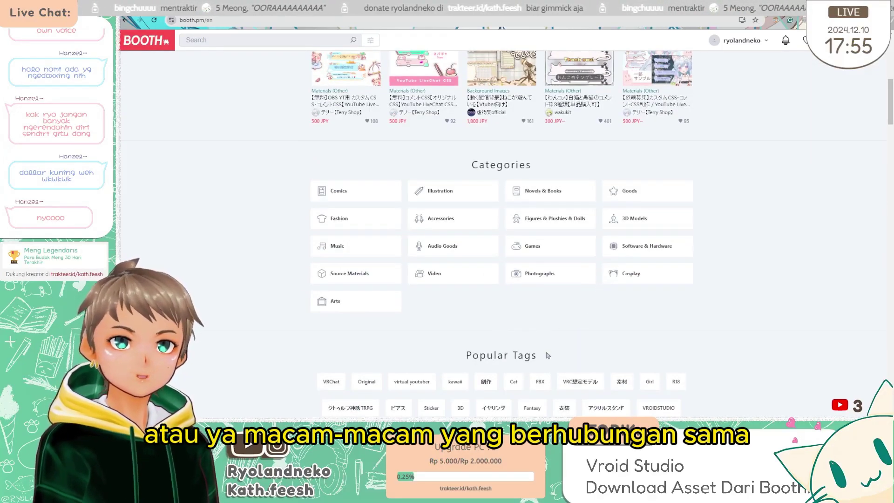
pyautogui.scroll(-15, 540, 349)
pyautogui.scroll(-5, 534, 351)
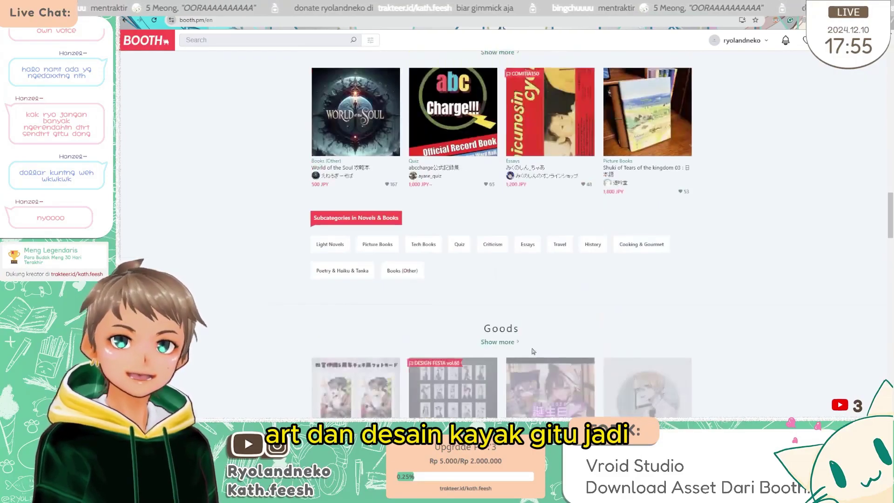
pyautogui.scroll(-7, 533, 351)
pyautogui.scroll(20, 535, 340)
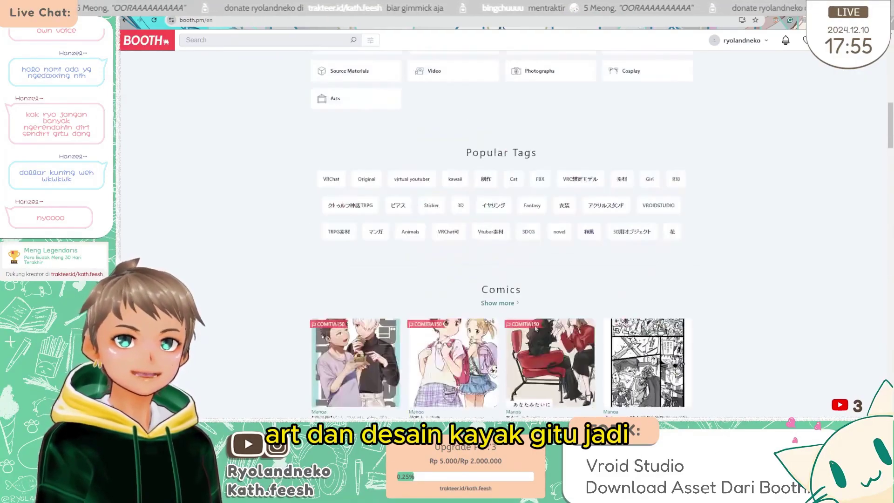
pyautogui.scroll(12, 536, 328)
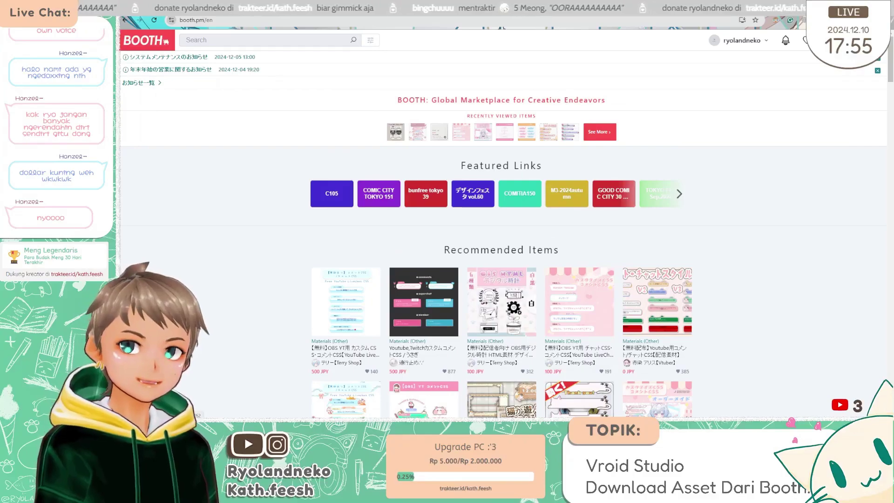
# - Switch to the VTuber's YouTube channel and open the Santuy Sambil Kerja Part 2 - Breath of Fire IV video from its live streams
pyautogui.hotkey('ctrl', 't')
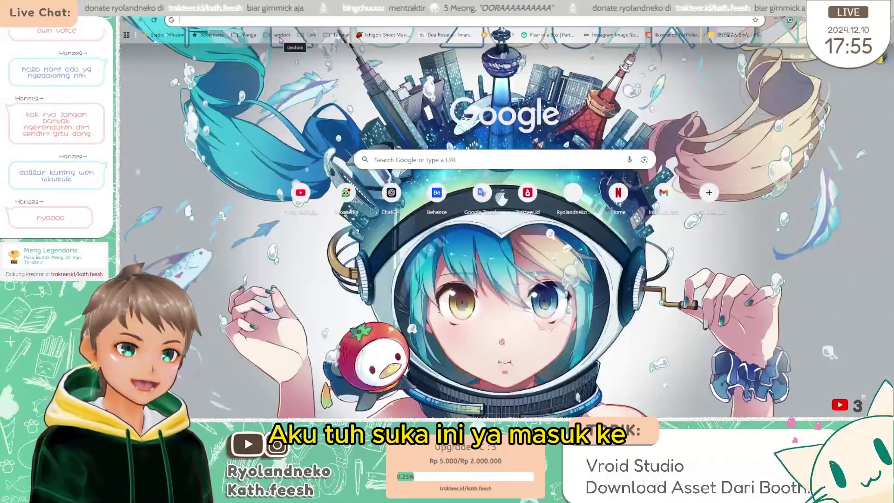
pyautogui.click(280, 20)
pyautogui.press('Escape')
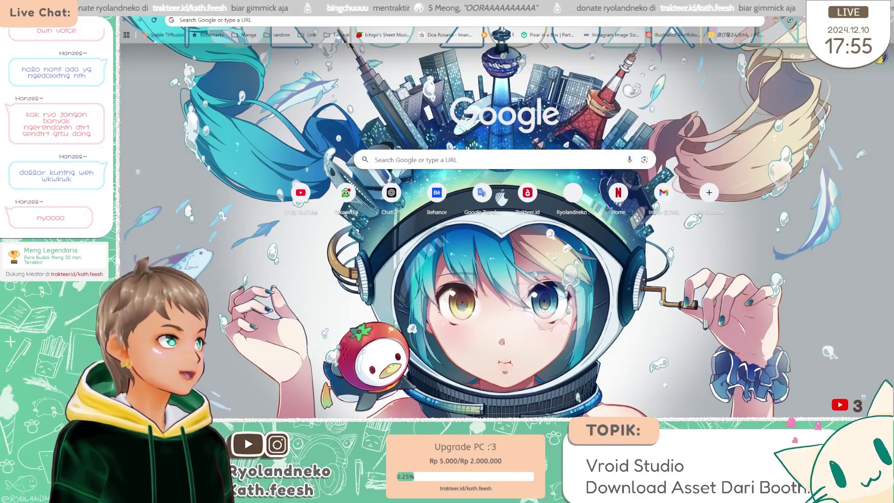
pyautogui.hotkey('alt', 'Tab')
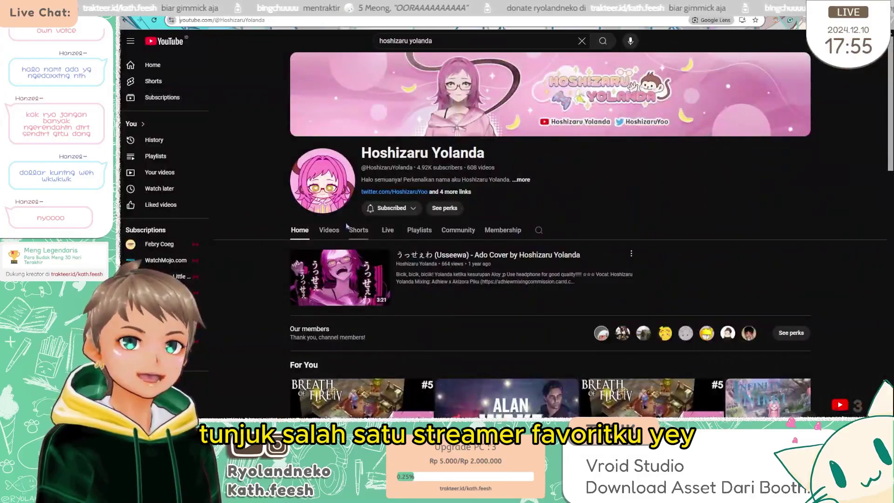
pyautogui.click(387, 234)
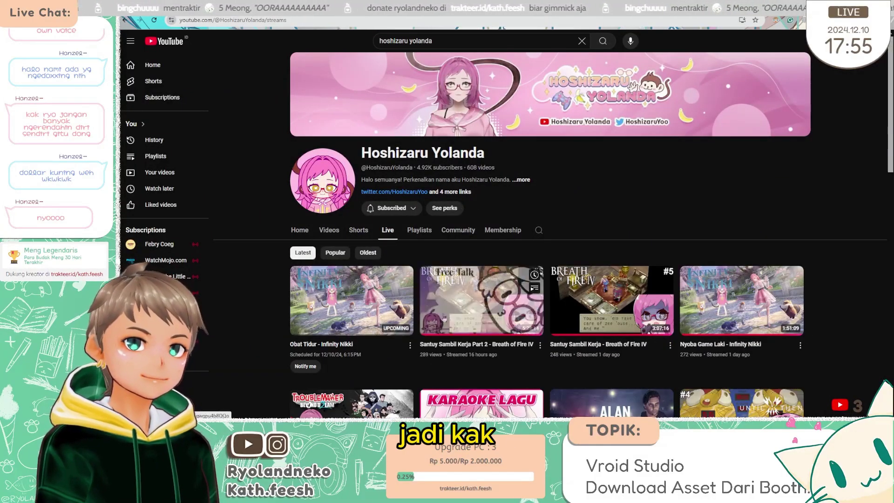
pyautogui.click(490, 337)
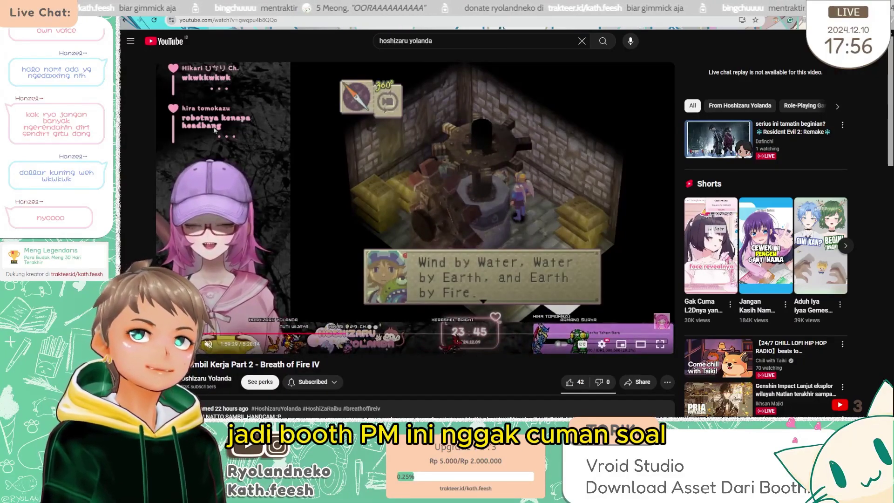
# - Review BOOTH's recommended items and categories alongside the Breath of Fire IV stream, and return to the BOOTH home page
pyautogui.hotkey('ctrl', 'Tab')
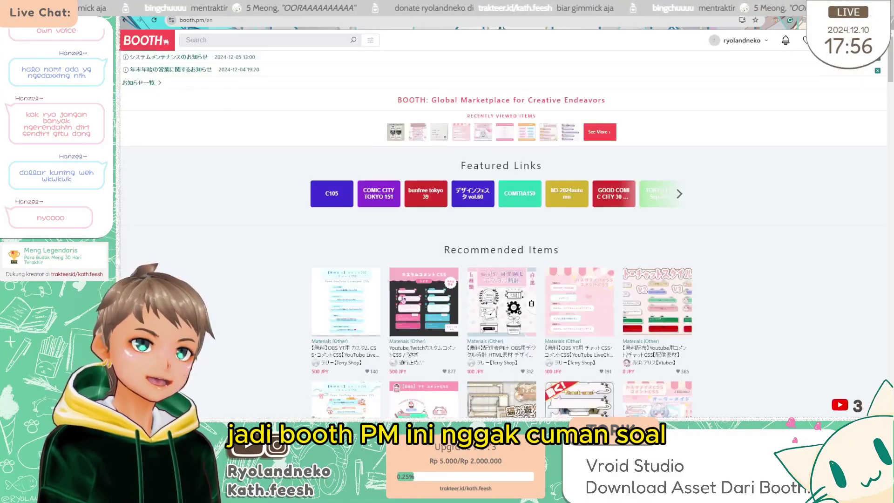
pyautogui.scroll(-4, 446, 316)
pyautogui.scroll(-3, 438, 275)
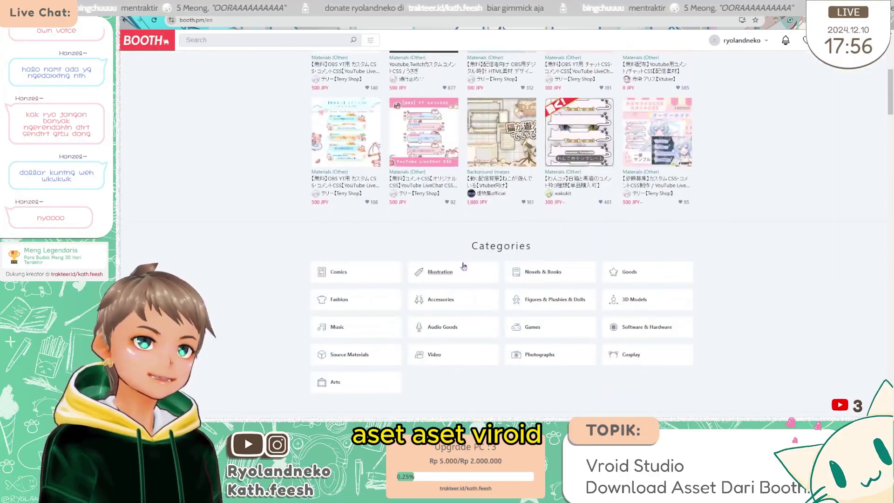
pyautogui.scroll(4, 430, 235)
pyautogui.hotkey('ctrl', 'shift', 'Tab')
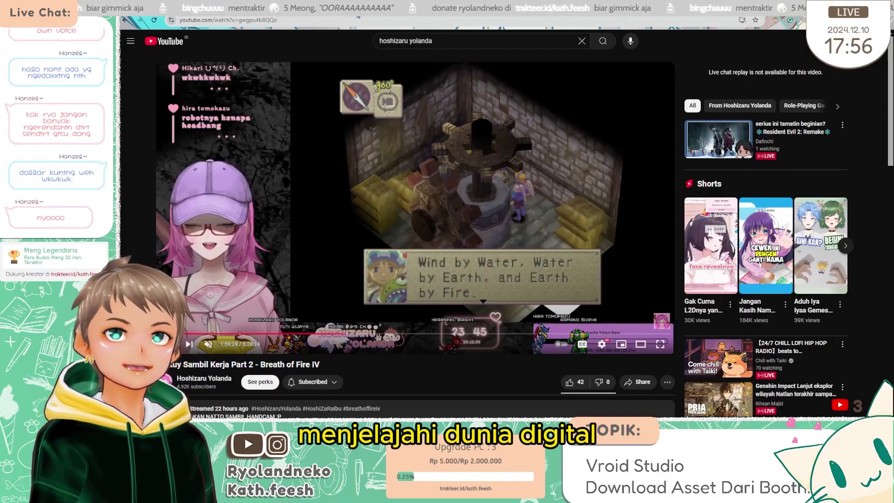
pyautogui.hotkey('ctrl', 'Tab')
pyautogui.hotkey('ctrl', 'Tab')
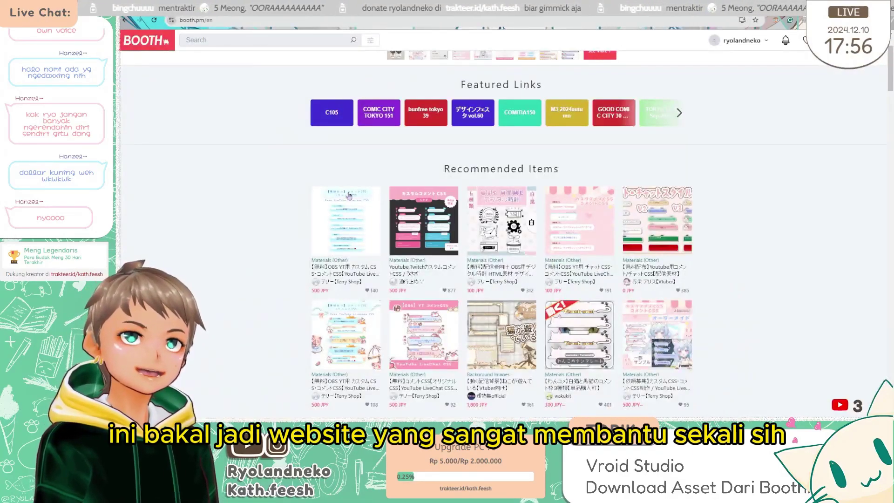
# - Go back to the start of the BOOTH home page and check the signed-in account
pyautogui.scroll(2, 189, 172)
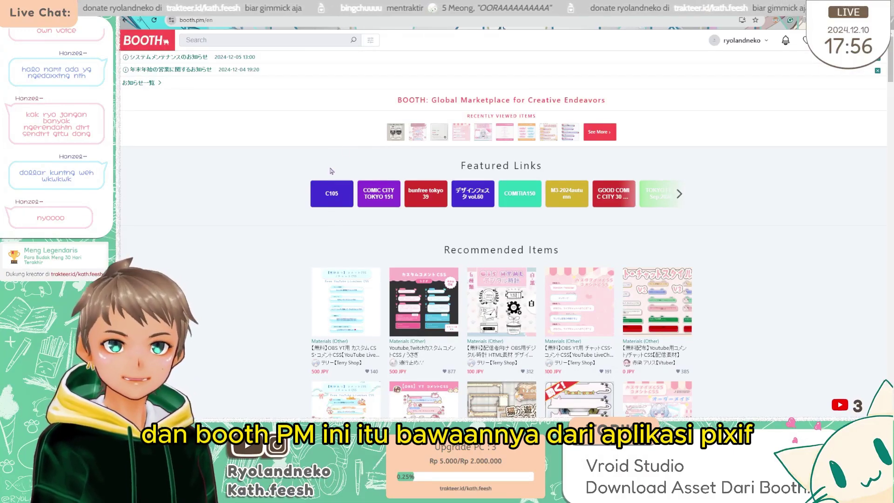
pyautogui.scroll(-1, 456, 246)
pyautogui.scroll(1, 455, 245)
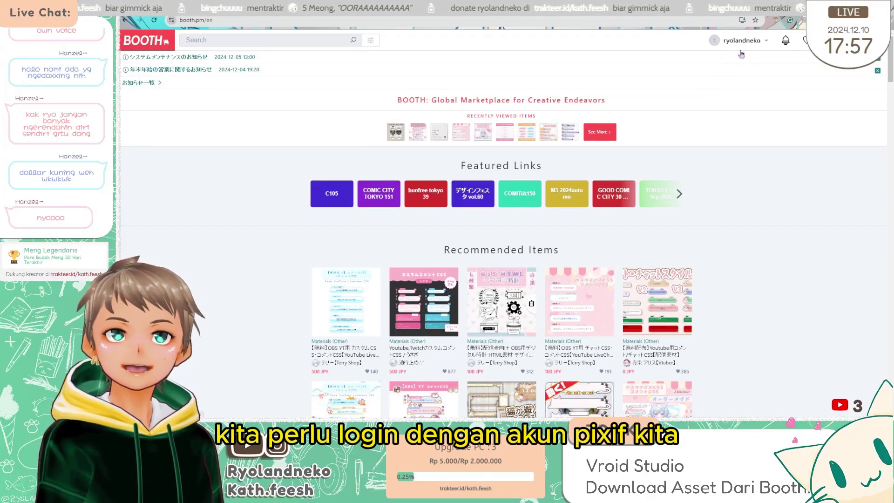
pyautogui.click(756, 48)
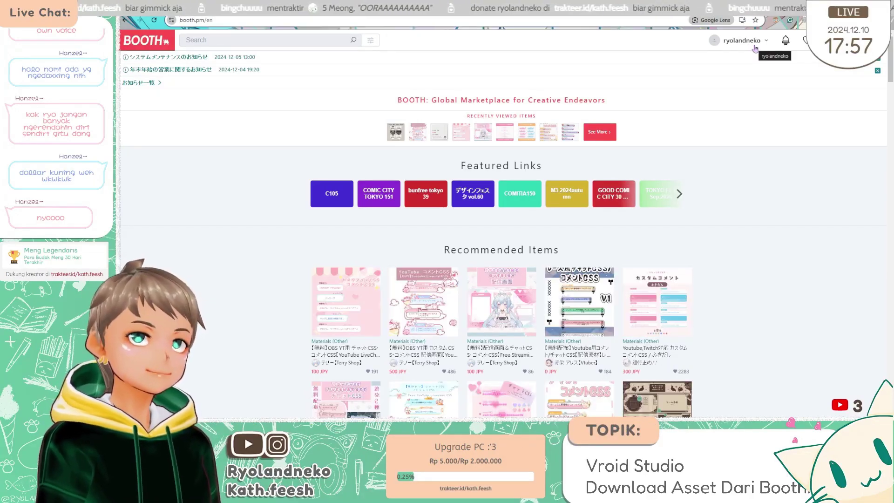
pyautogui.hotkey('ctrl', 't')
pyautogui.hotkey('ctrl', 'w')
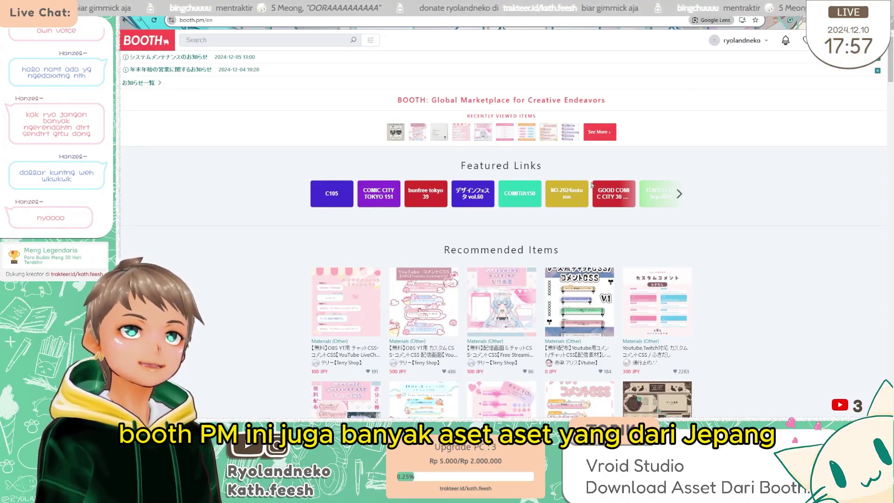
# - Browse the Comics, Illustration, Novels & Books and Goods sections of the BOOTH home page
pyautogui.scroll(-15, 592, 185)
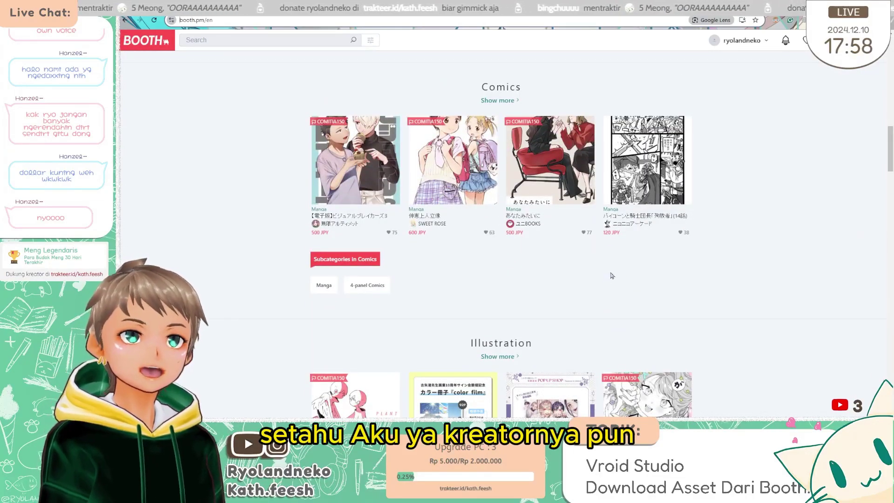
pyautogui.scroll(-4, 596, 275)
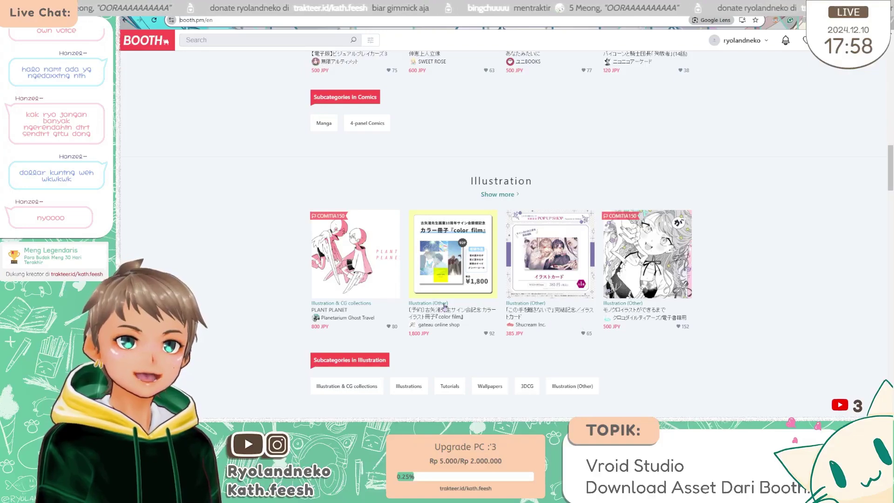
pyautogui.scroll(-7, 512, 324)
pyautogui.scroll(-6, 503, 324)
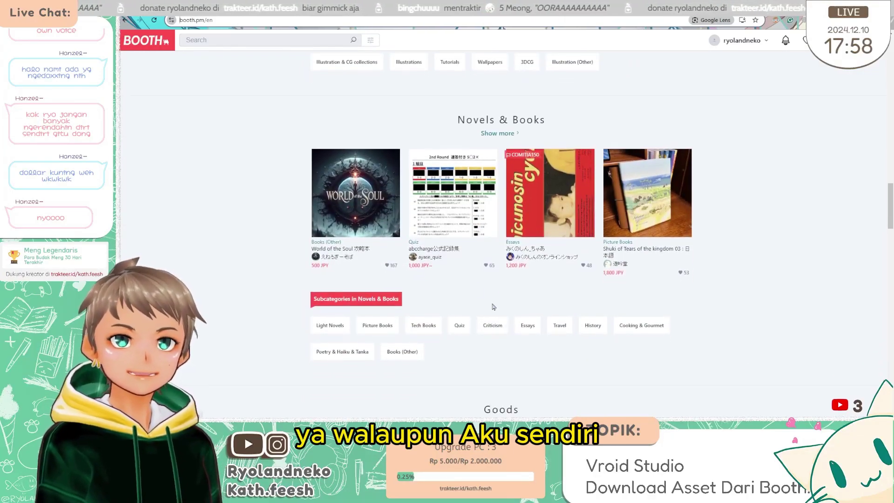
pyautogui.scroll(1, 503, 371)
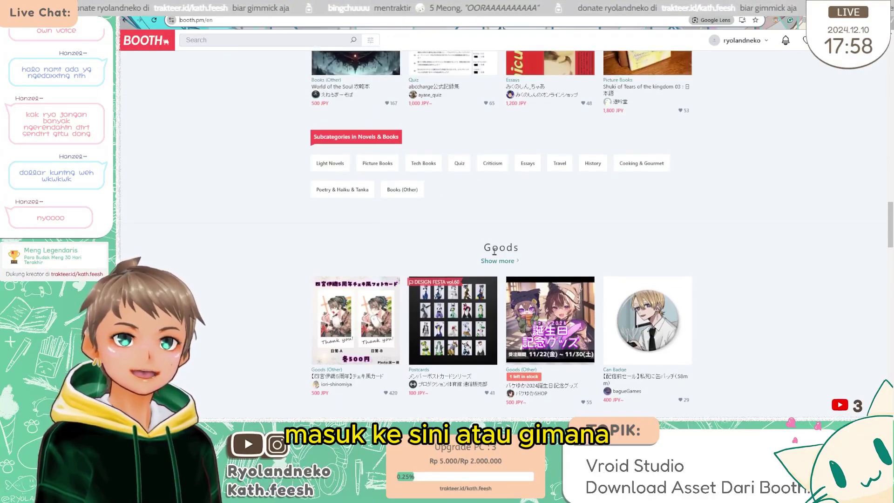
pyautogui.scroll(-7, 523, 304)
pyautogui.scroll(18, 542, 305)
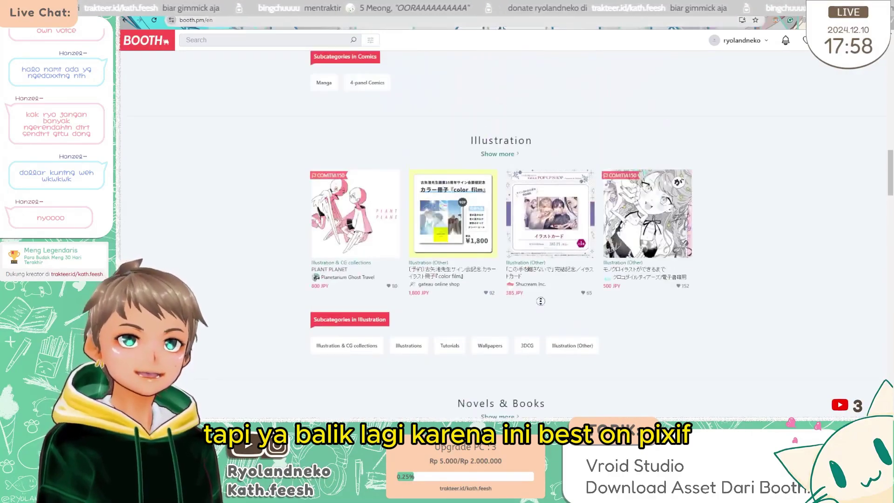
pyautogui.scroll(11, 542, 305)
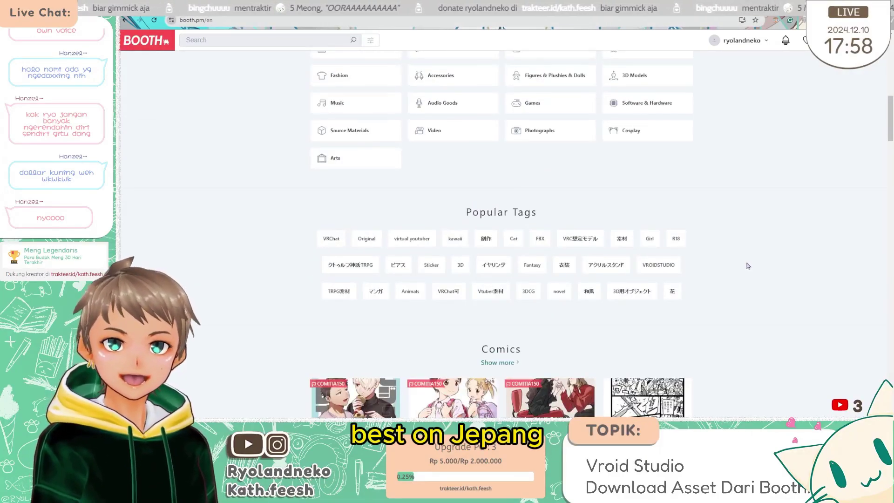
# - Highlight the title and price of the recommended OBS YouTube comment CSS item to examine its language and currency
pyautogui.scroll(10, 717, 257)
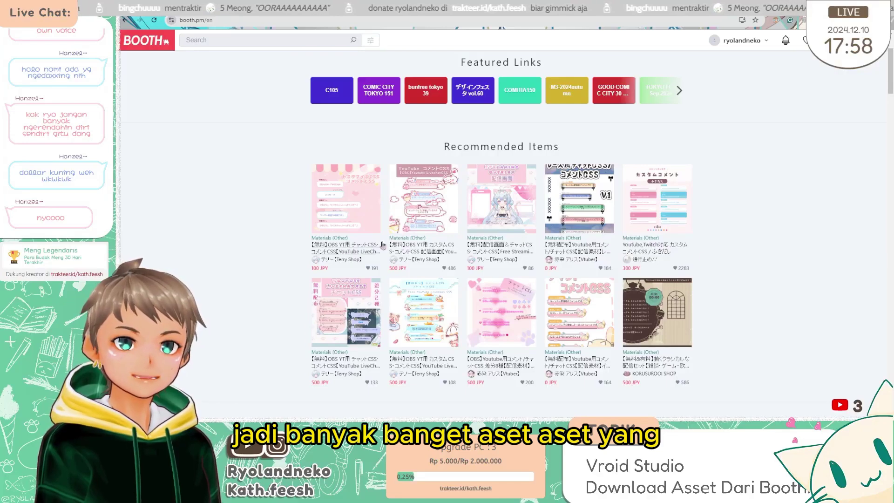
pyautogui.scroll(-3, 501, 242)
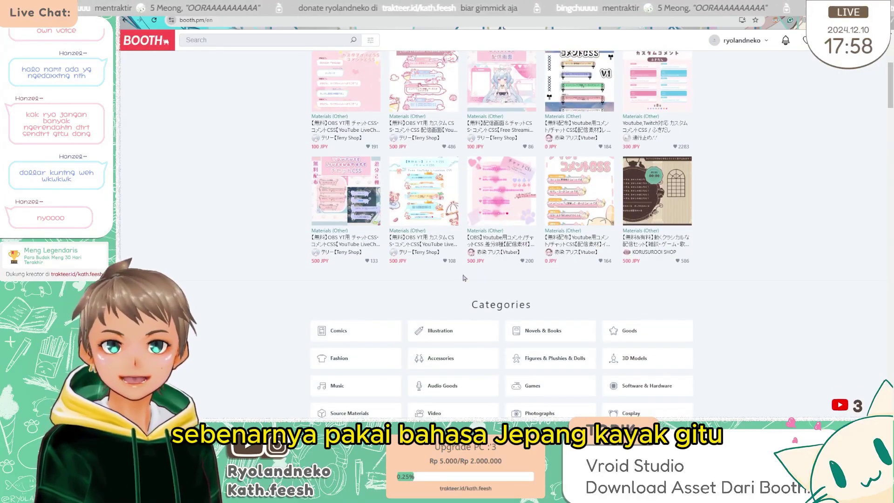
pyautogui.tripleClick(469, 261)
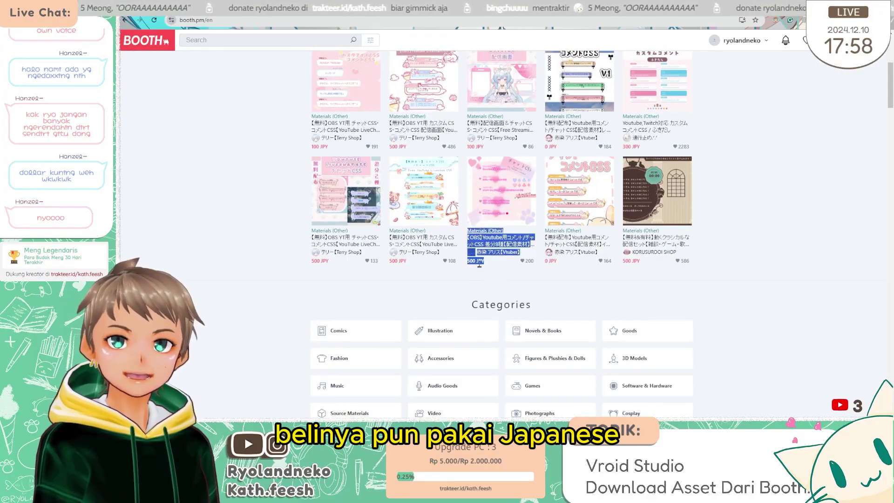
pyautogui.scroll(5, 480, 224)
# - Examine the section headings from Categories to 3D Models, highlighting the Novels & Books heading to check its language
pyautogui.scroll(-12, 480, 224)
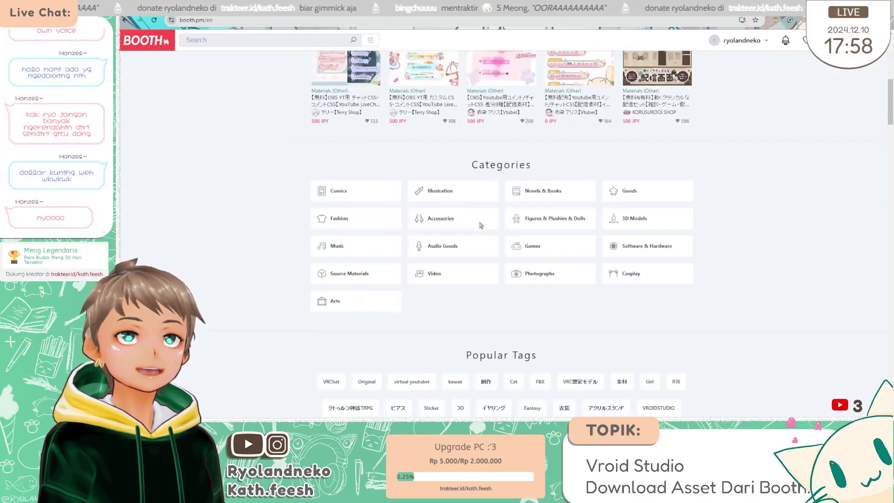
pyautogui.scroll(1, 637, 94)
pyautogui.scroll(-2, 637, 95)
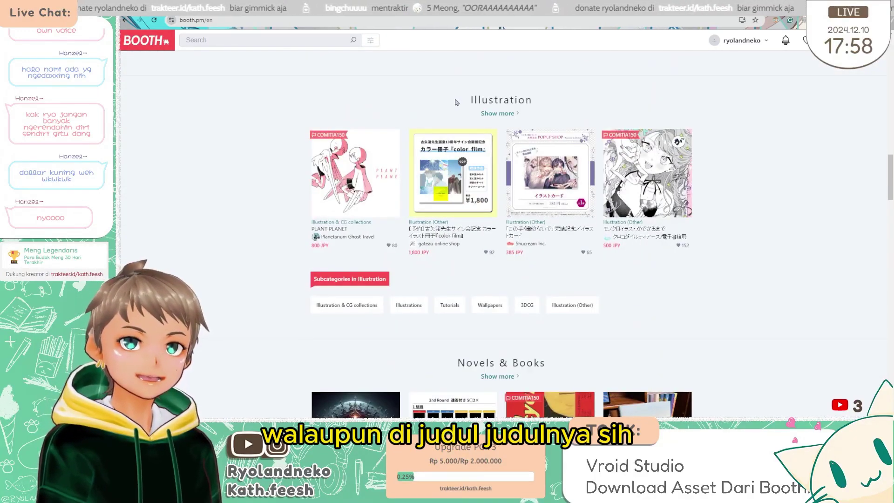
pyautogui.tripleClick(637, 95)
pyautogui.click(639, 95)
pyautogui.scroll(-3, 485, 377)
pyautogui.moveTo(445, 207); pyautogui.dragTo(645, 198)
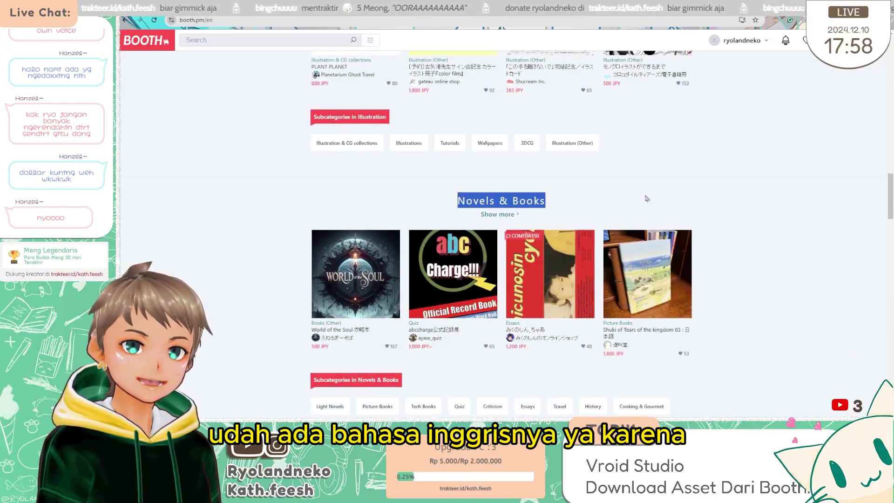
pyautogui.click(646, 199)
pyautogui.scroll(-10, 672, 266)
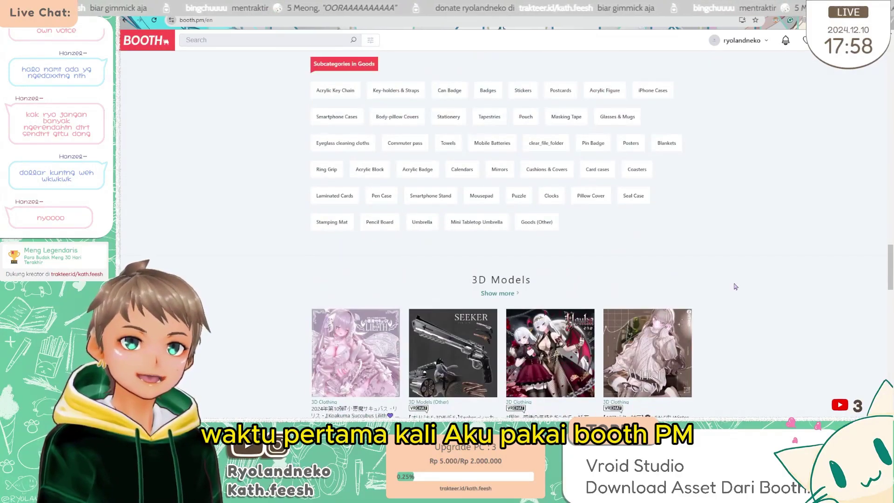
pyautogui.scroll(4, 717, 286)
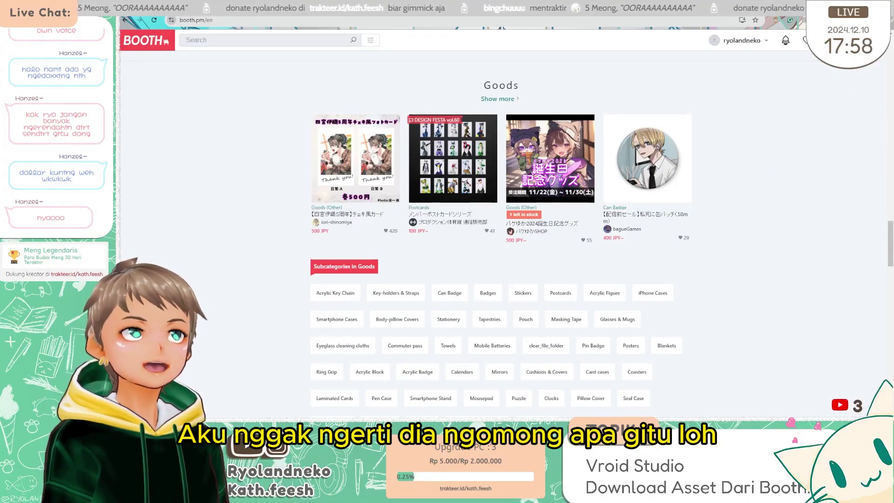
# - Show BOOTH's available display languages in a reduced browser window, maximize the window again, and dismiss the language list
pyautogui.click(863, 41)
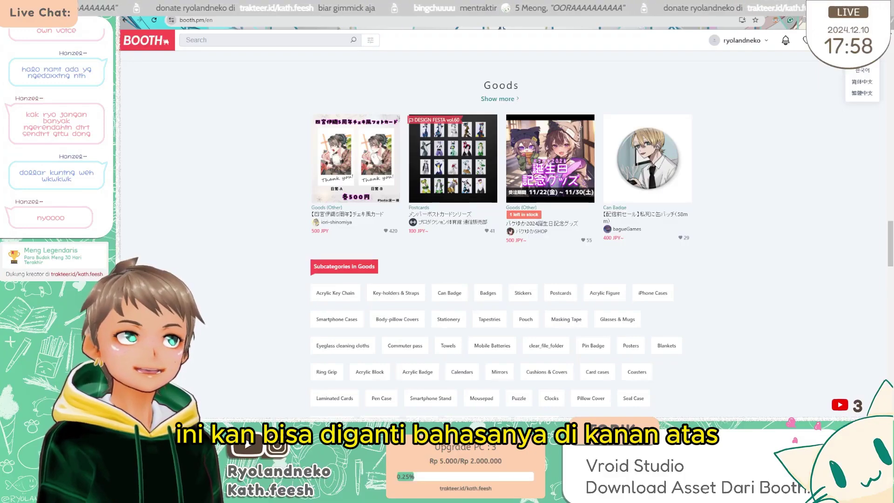
pyautogui.click(863, 41)
pyautogui.moveTo(752, 11); pyautogui.dragTo(578, 39)
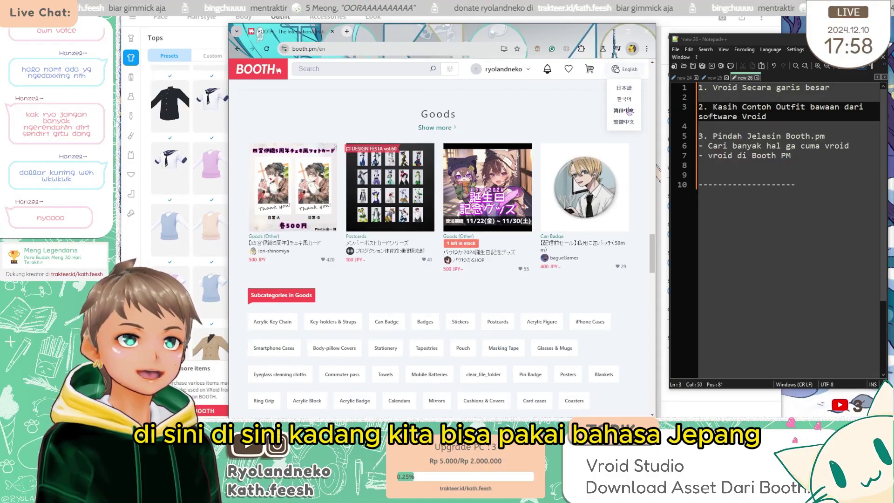
pyautogui.doubleClick(554, 39)
pyautogui.scroll(8, 634, 233)
pyautogui.scroll(-5, 634, 233)
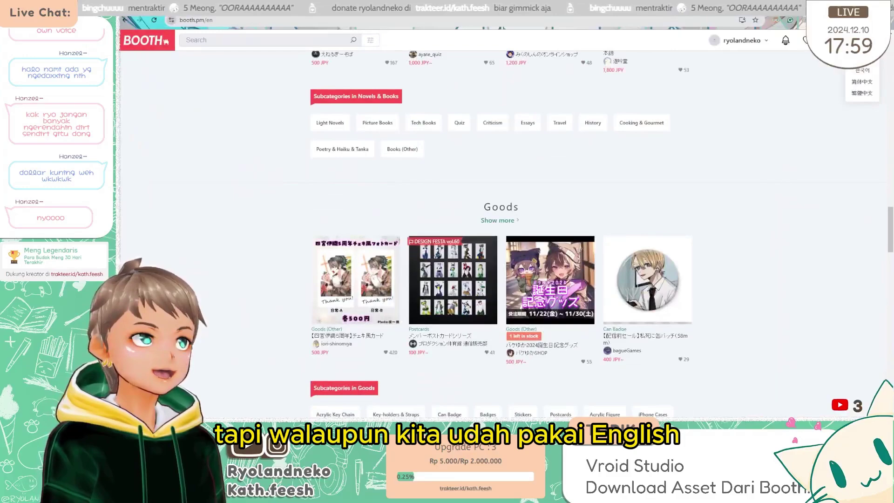
pyautogui.click(760, 217)
pyautogui.scroll(10, 698, 252)
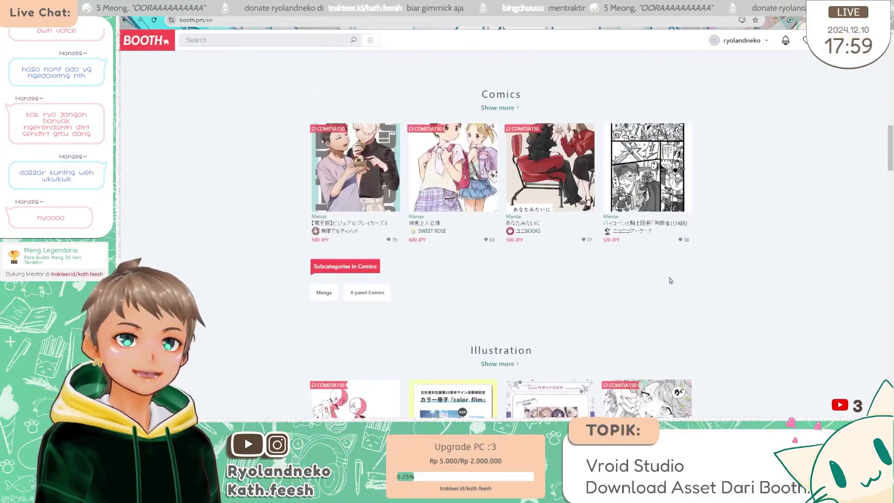
# - Highlight the text beneath a free comment CSS item in Recommended Items to examine the language sellers use
pyautogui.scroll(10, 671, 280)
pyautogui.scroll(-3, 455, 148)
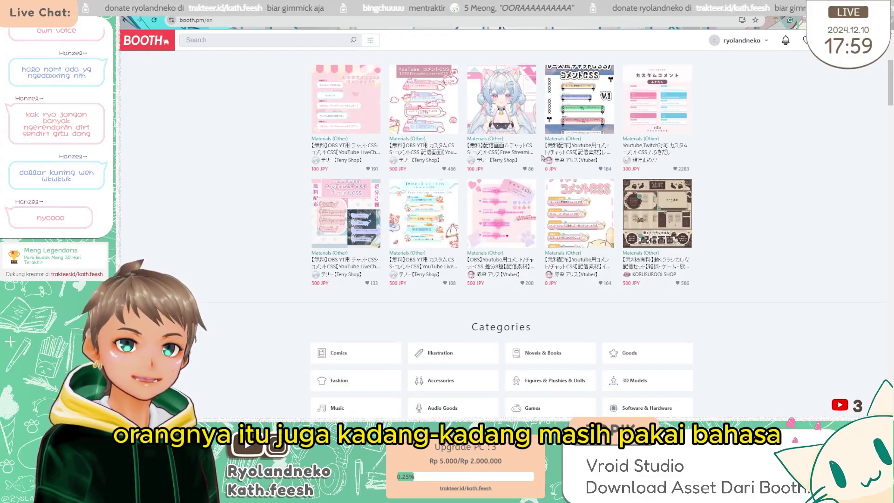
pyautogui.moveTo(542, 157); pyautogui.dragTo(606, 153)
pyautogui.click(724, 157)
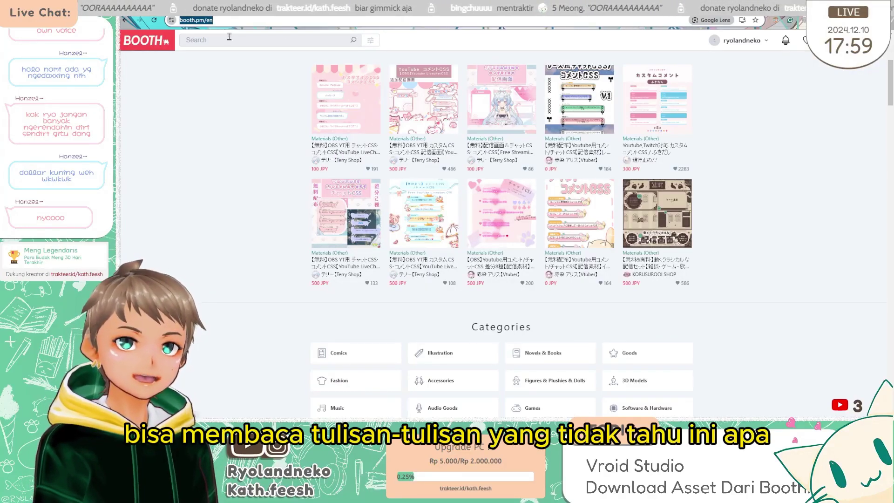
pyautogui.hotkey('ctrl', 't')
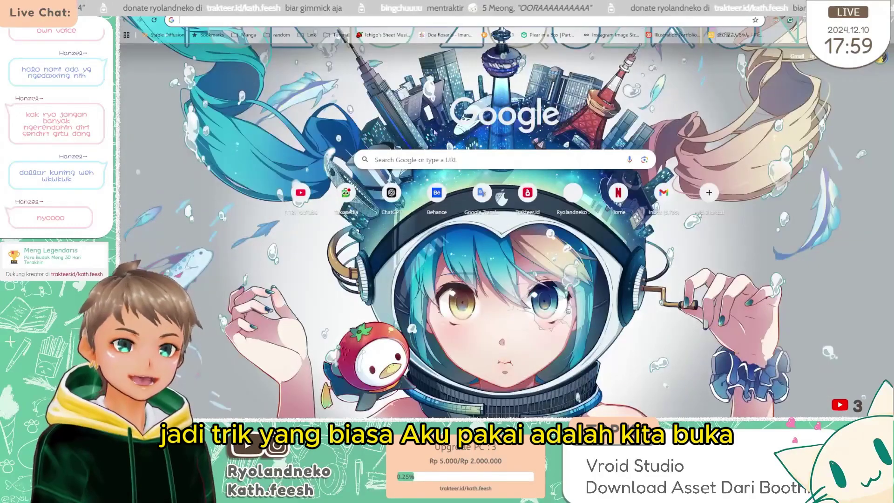
pyautogui.write('translate.google.com')
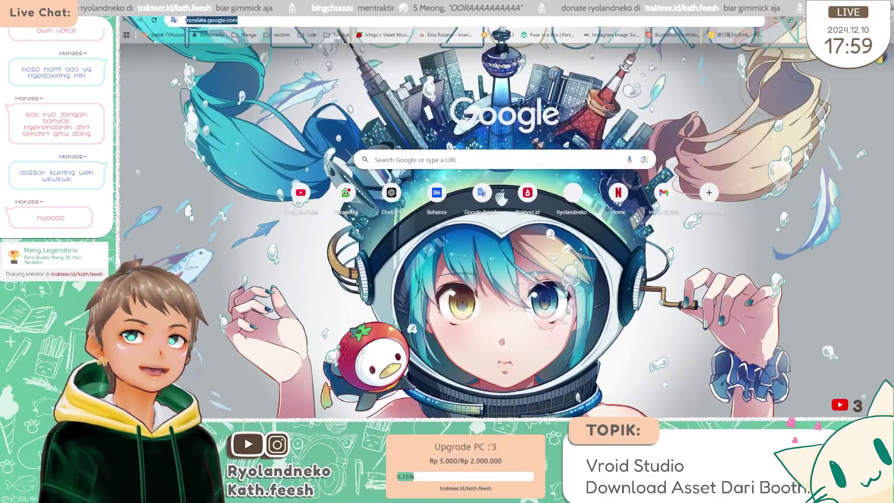
pyautogui.press('Return')
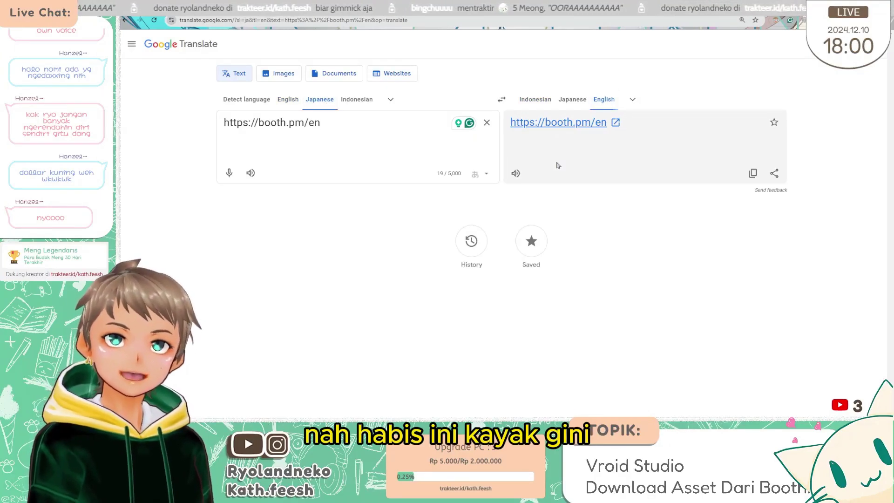
pyautogui.click(557, 125)
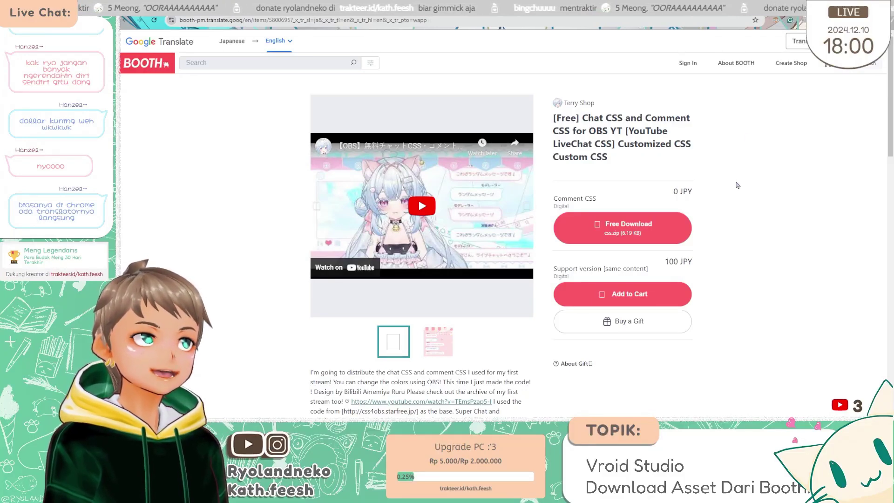
# - Examine the translated OBS chat and comment CSS item page, comparing its description with the original Japanese page
pyautogui.scroll(-4, 822, 171)
pyautogui.scroll(4, 758, 197)
pyautogui.scroll(-2, 669, 160)
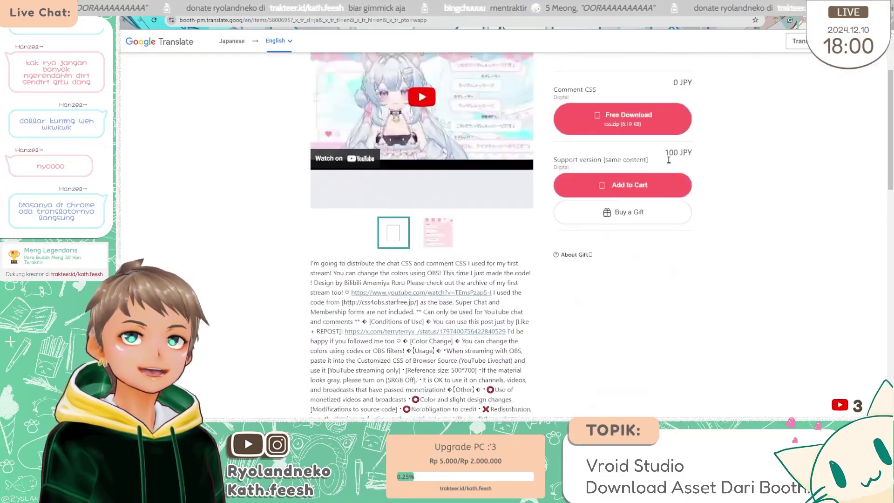
pyautogui.scroll(1, 669, 160)
pyautogui.click(433, 6)
pyautogui.scroll(-6, 418, 274)
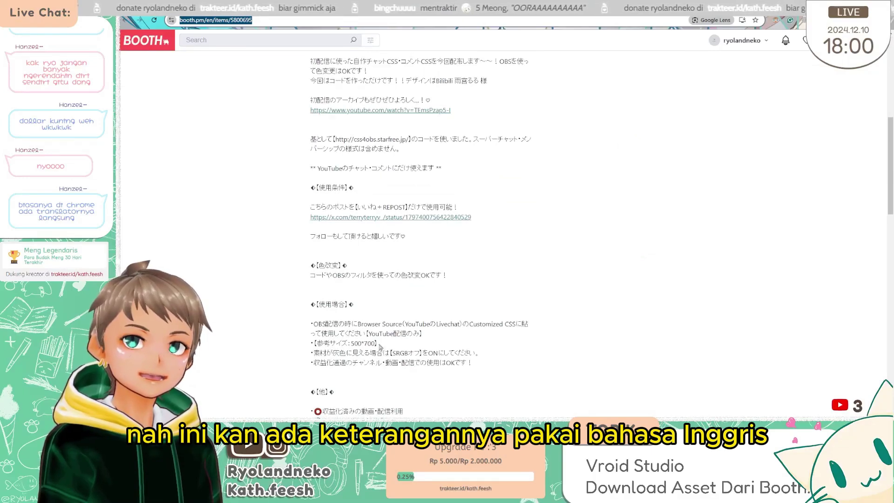
pyautogui.scroll(-3, 391, 219)
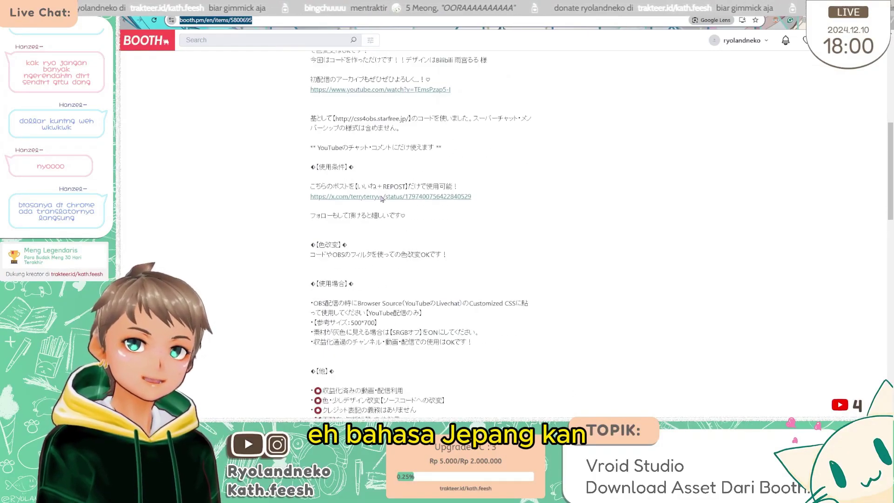
# - Return to the translated item page and examine its English description and the Terry Shop items listed below
pyautogui.click(344, 7)
pyautogui.click(419, 7)
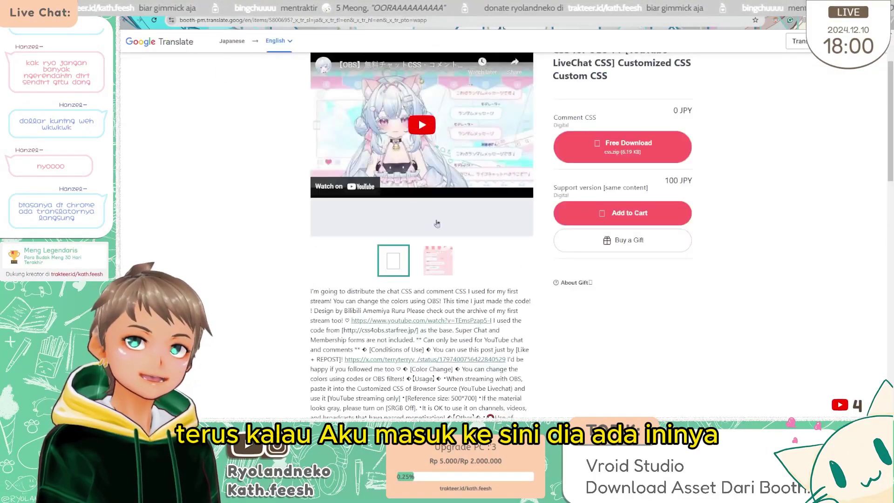
pyautogui.scroll(-5, 428, 243)
pyautogui.scroll(-1, 418, 324)
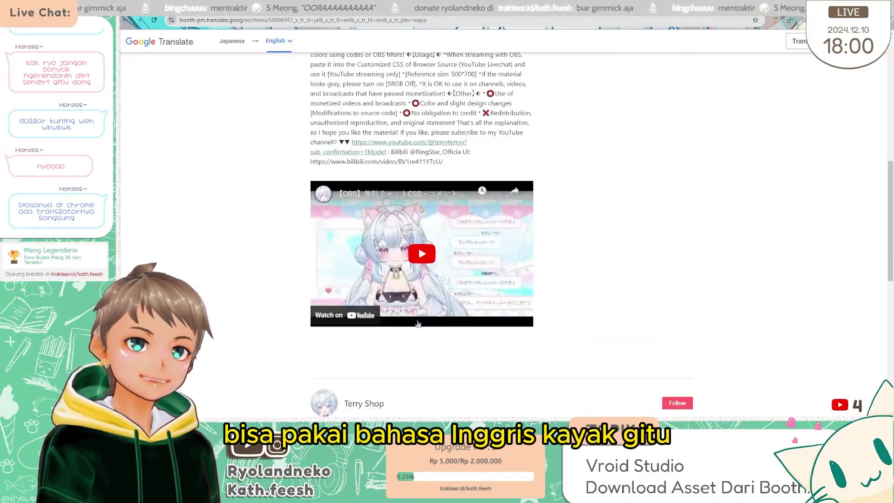
pyautogui.scroll(-2, 446, 318)
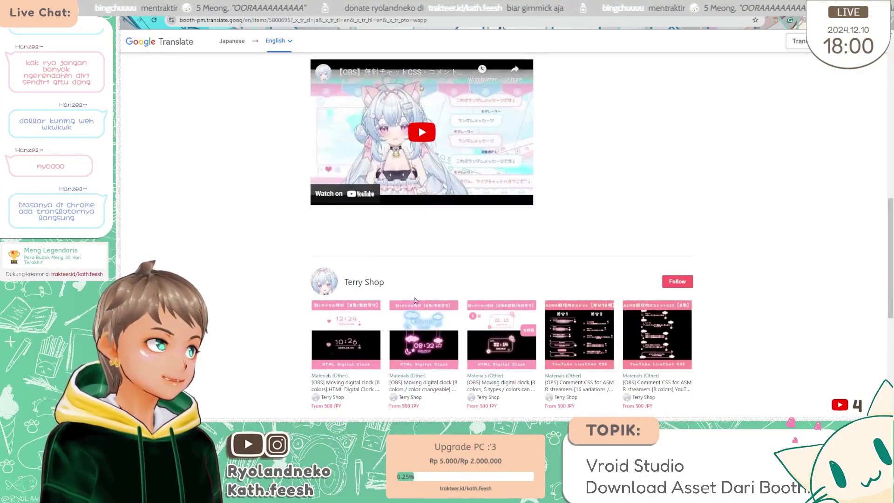
pyautogui.scroll(8, 368, 174)
pyautogui.scroll(-2, 368, 174)
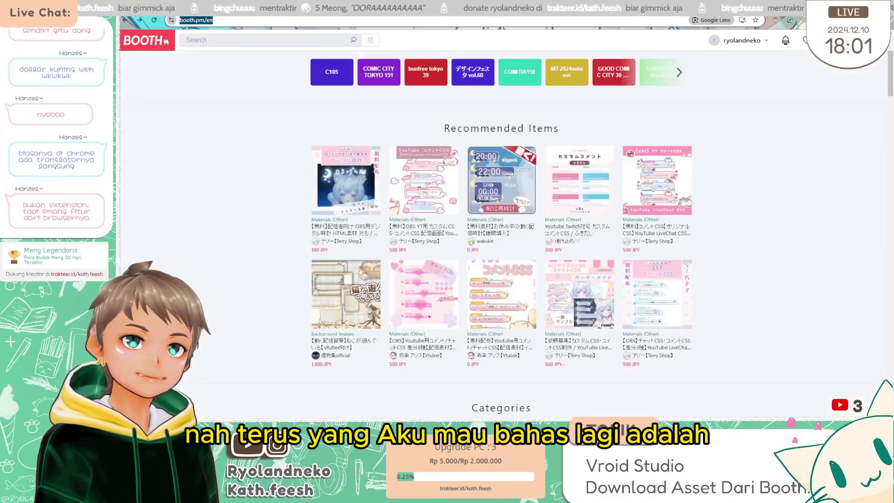
# - Return to the original BOOTH home page, open the recommended OBS YT custom CSS item, and examine its preview video, pausing it
pyautogui.hotkey('alt', 'Left')
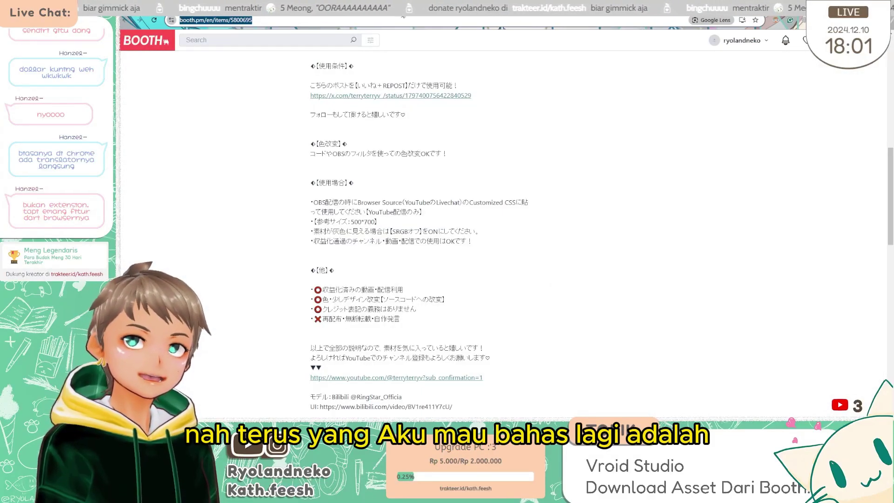
pyautogui.hotkey('alt', 'Right')
pyautogui.scroll(3, 532, 111)
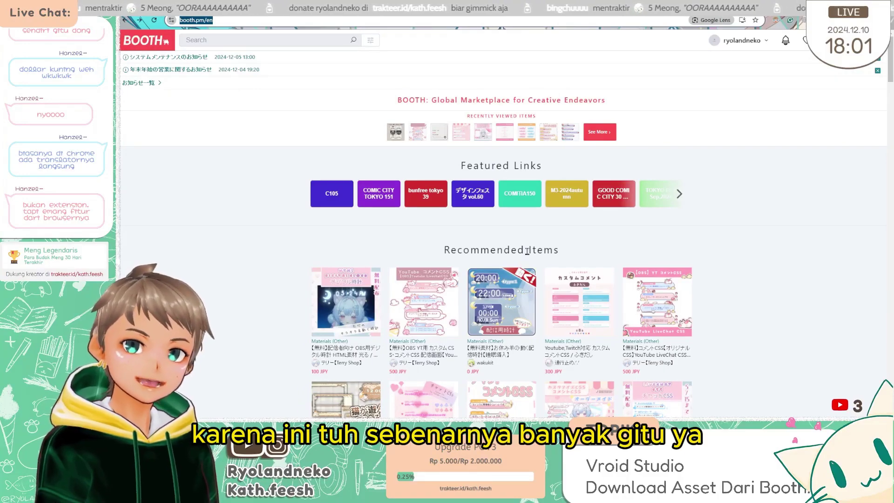
pyautogui.click(354, 302)
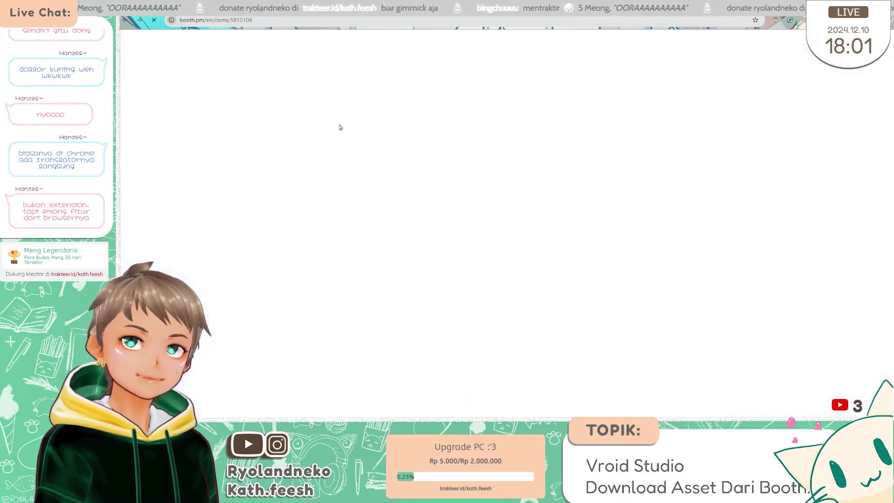
pyautogui.scroll(-1, 455, 261)
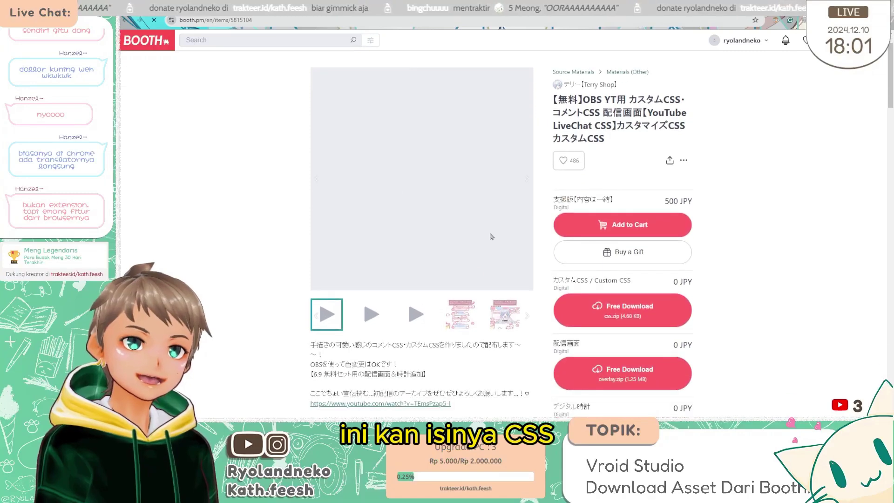
pyautogui.scroll(-3, 419, 331)
pyautogui.scroll(4, 419, 331)
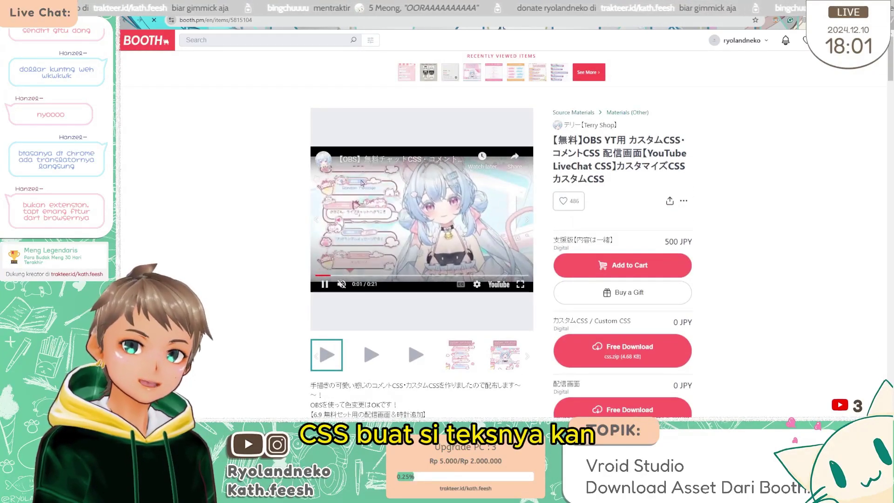
pyautogui.click(368, 222)
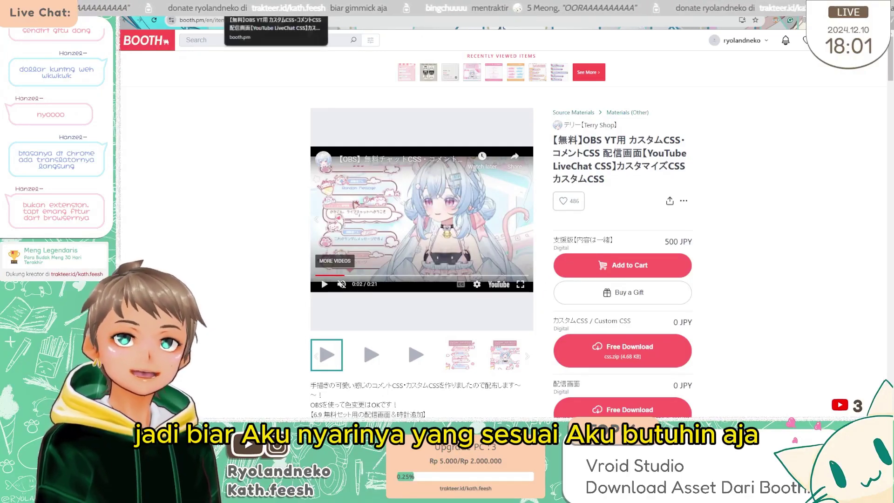
# - From the BOOTH home page, open the search filter and set Category to 3D Models and Sub Category to VRoid
pyautogui.hotkey('alt', 'Left')
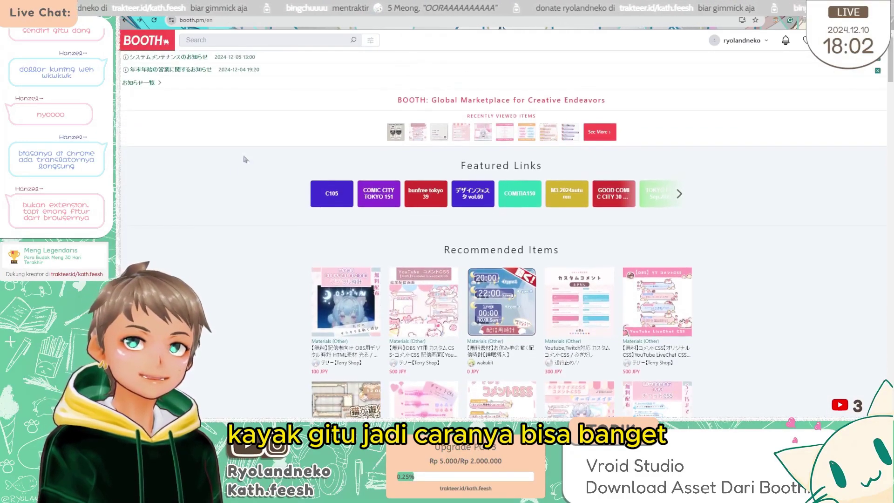
pyautogui.click(337, 41)
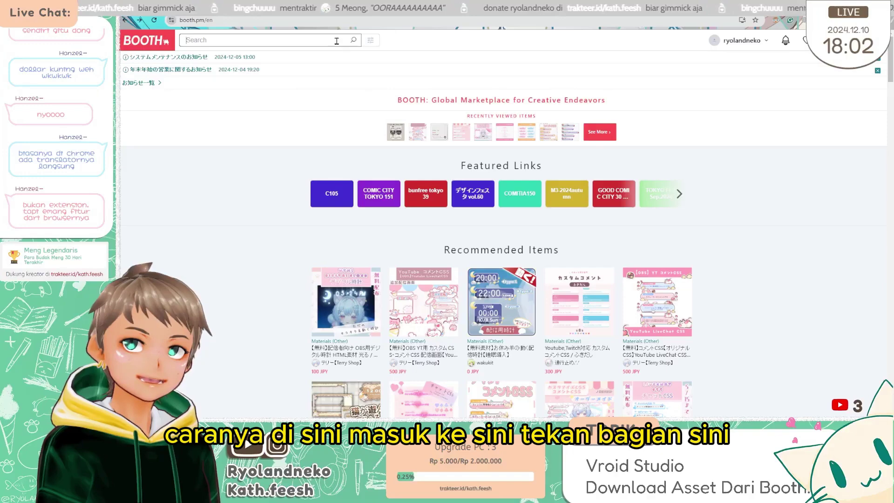
pyautogui.click(373, 42)
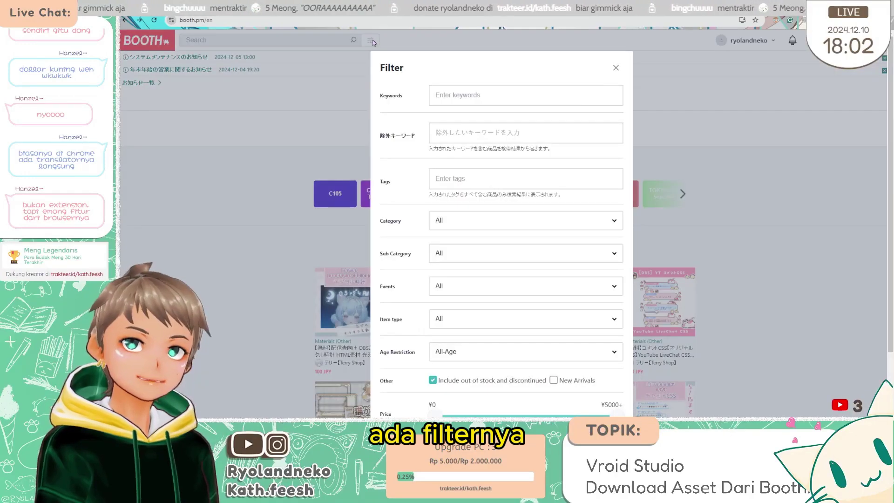
pyautogui.click(461, 221)
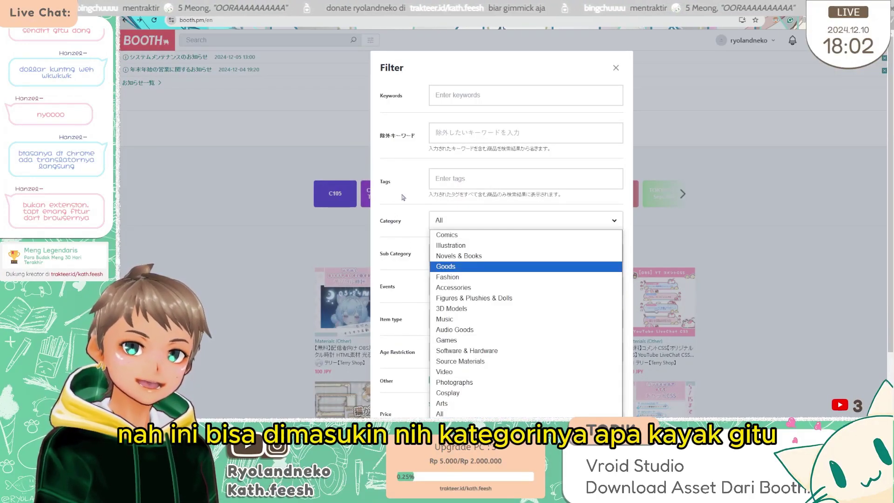
pyautogui.scroll(-2, 404, 197)
pyautogui.scroll(2, 419, 186)
pyautogui.scroll(-2, 466, 163)
pyautogui.click(485, 146)
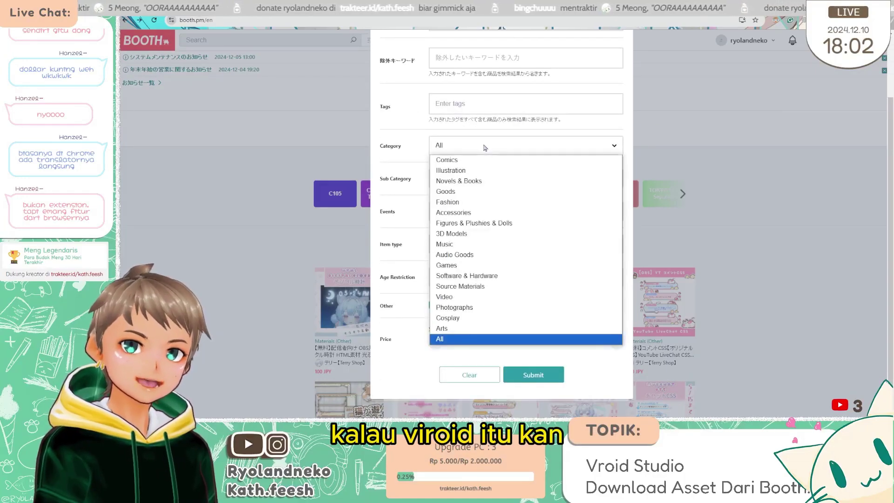
pyautogui.click(468, 233)
pyautogui.click(475, 180)
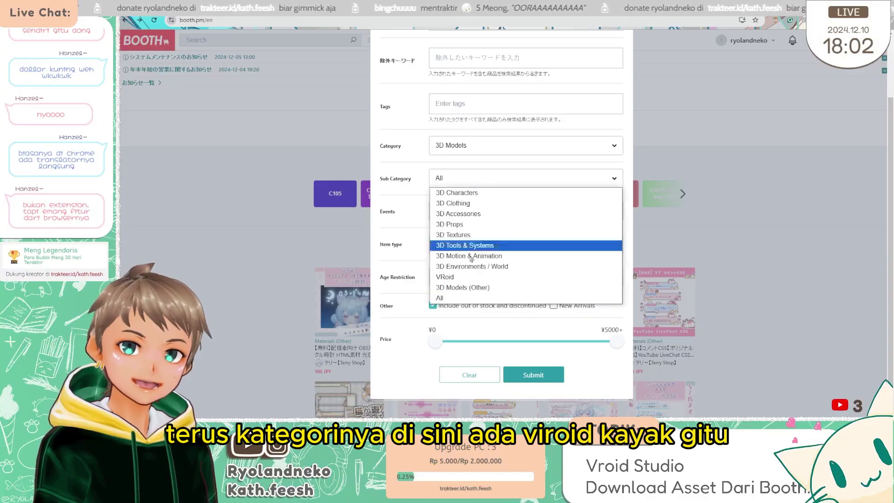
pyautogui.click(465, 278)
# - View the available Events and Item type options in the search filter, leaving both set to All
pyautogui.click(470, 214)
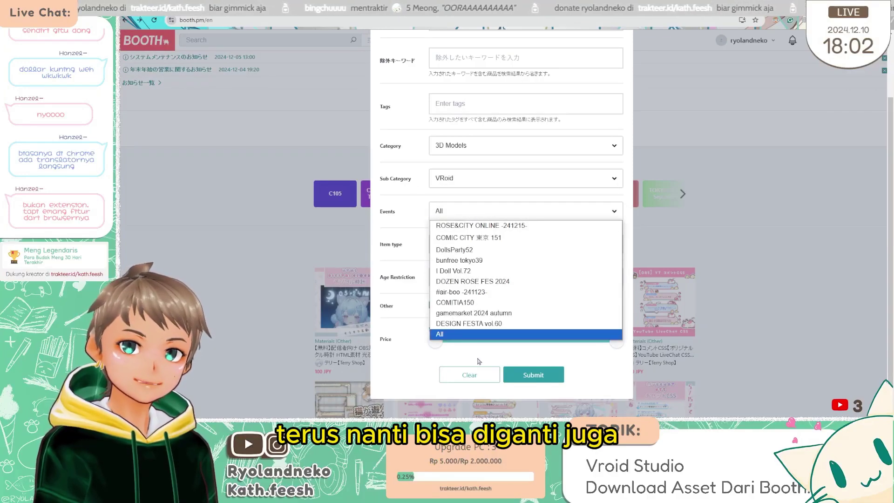
pyautogui.click(395, 231)
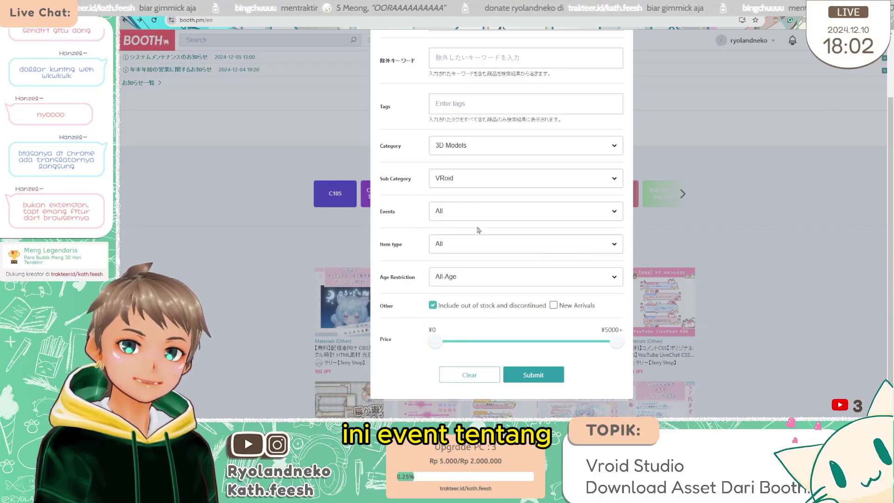
pyautogui.click(457, 212)
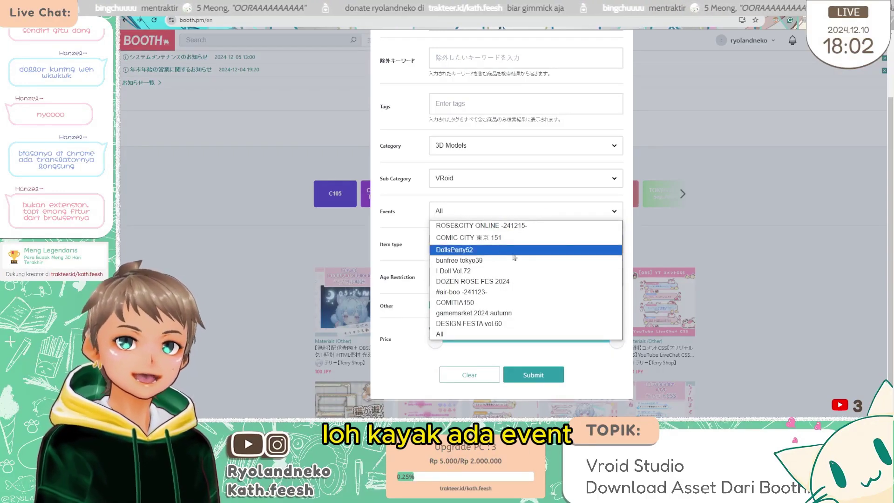
pyautogui.click(485, 211)
pyautogui.click(485, 244)
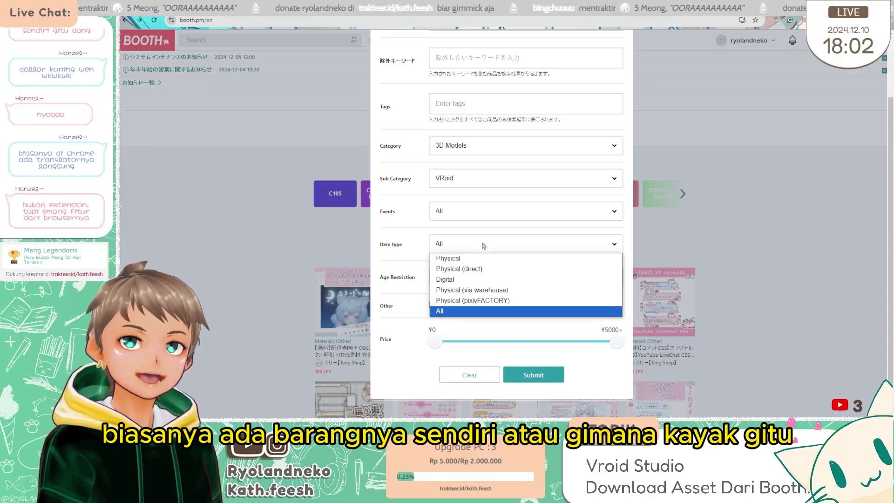
pyautogui.click(398, 242)
# - Enter "Santa Claus" as the filter keyword, submit the search, and browse the matching VRoid items
pyautogui.scroll(3, 463, 244)
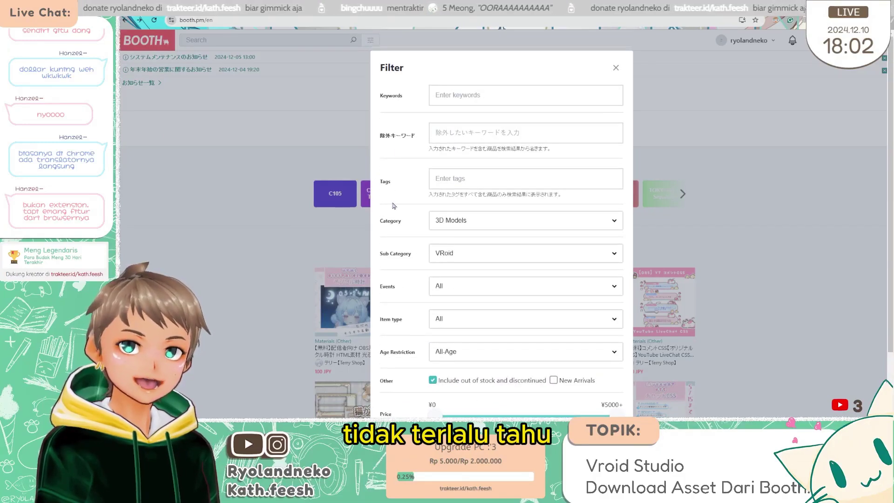
pyautogui.click(469, 97)
pyautogui.write('Sa')
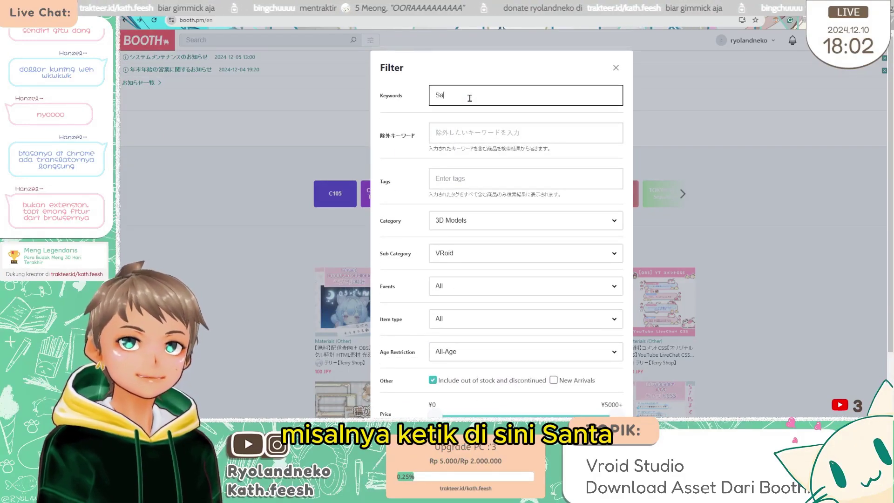
pyautogui.write('nta')
pyautogui.click(479, 134)
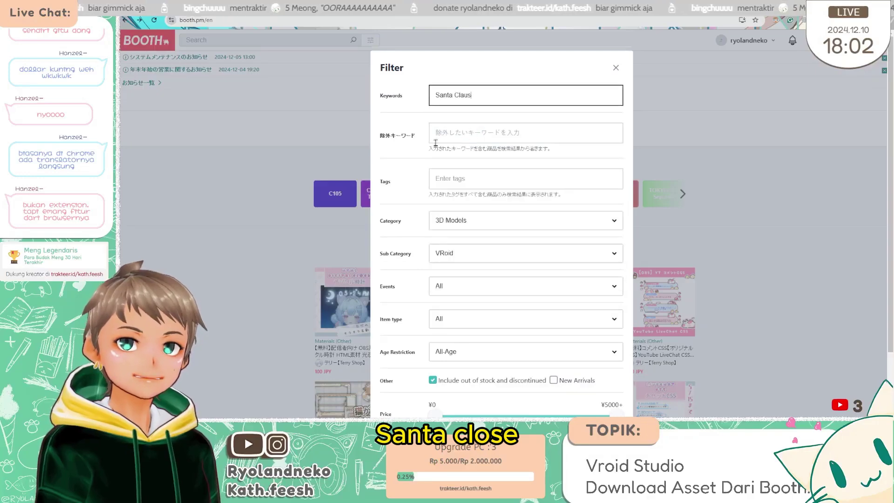
pyautogui.scroll(-2, 447, 203)
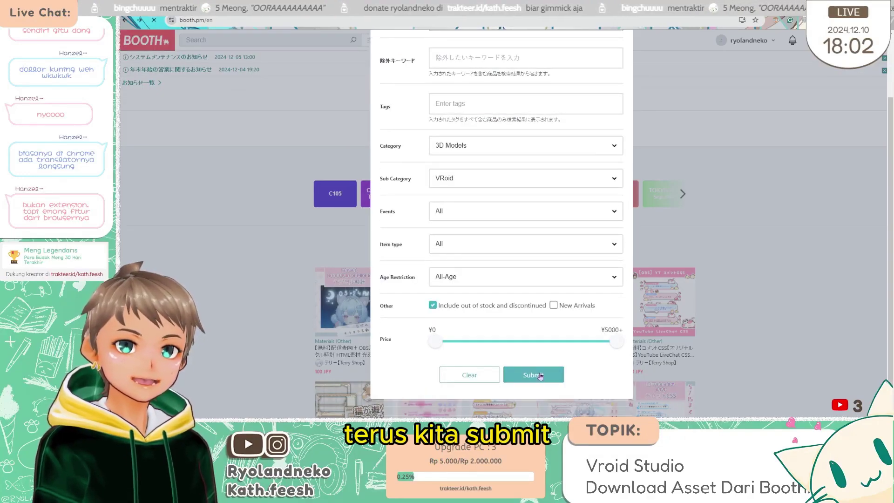
pyautogui.click(533, 375)
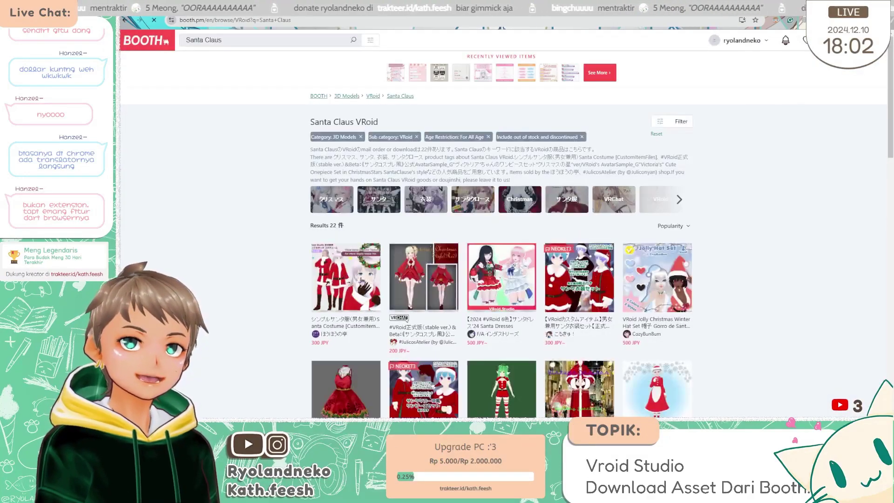
pyautogui.scroll(-6, 621, 325)
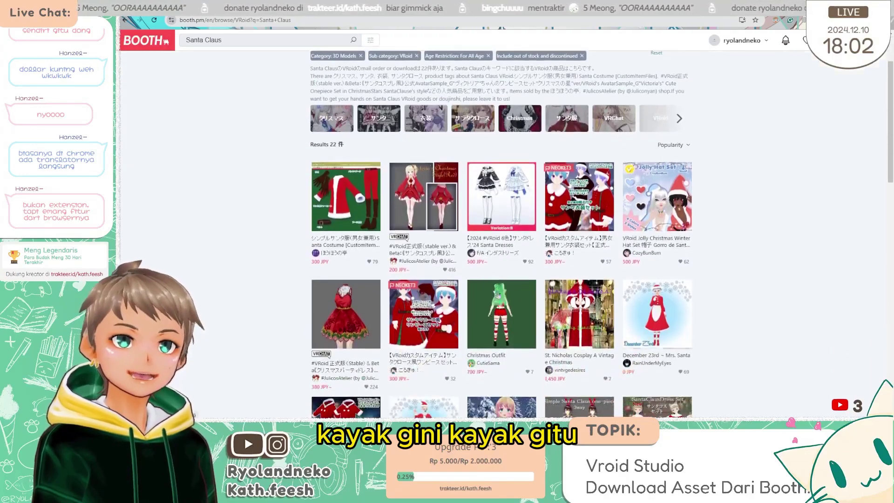
# - Examine the Santa Claus VRoid search results through the full list of outfits and accessories
pyautogui.scroll(-3, 636, 305)
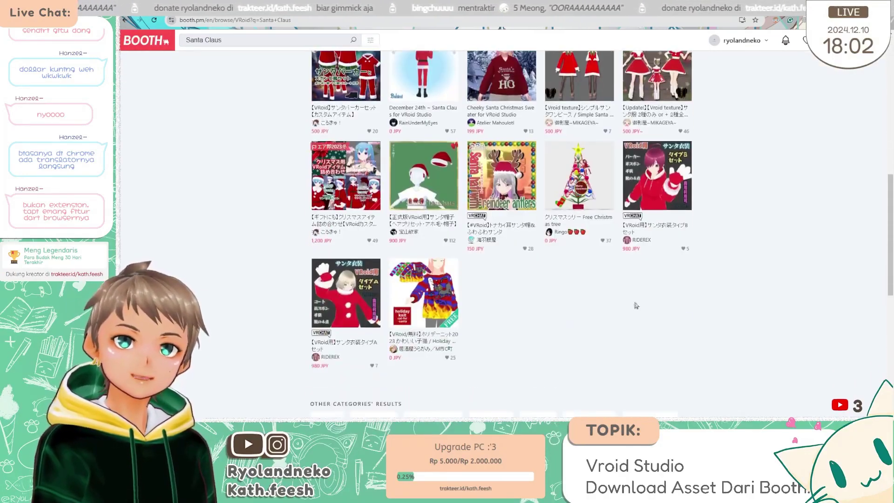
pyautogui.scroll(-5, 622, 339)
pyautogui.scroll(12, 492, 210)
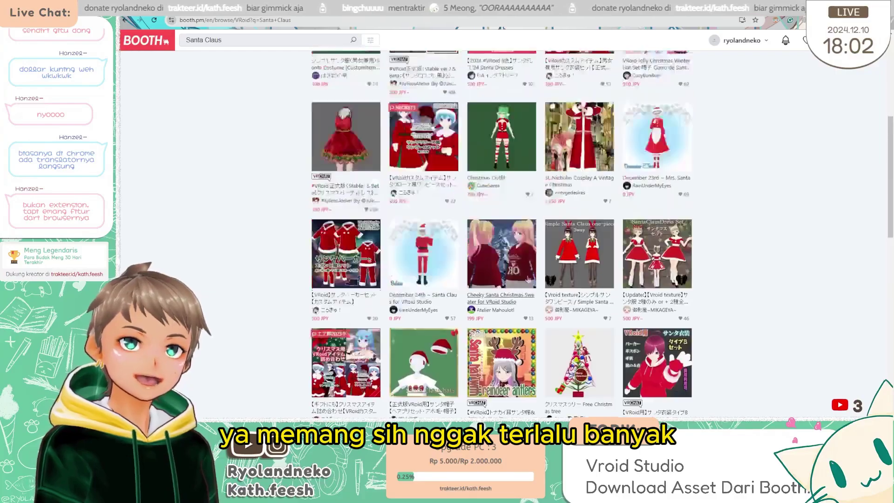
pyautogui.scroll(3, 491, 211)
pyautogui.scroll(-4, 531, 210)
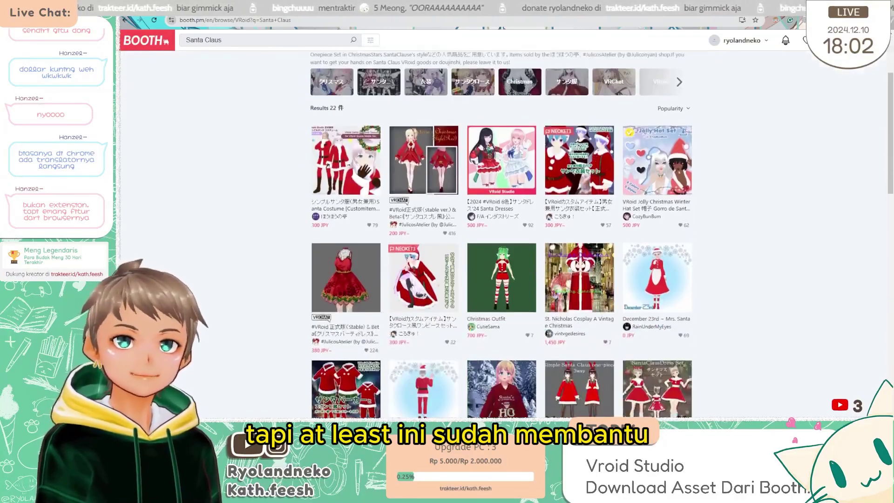
pyautogui.scroll(-2, 531, 210)
pyautogui.scroll(5, 532, 210)
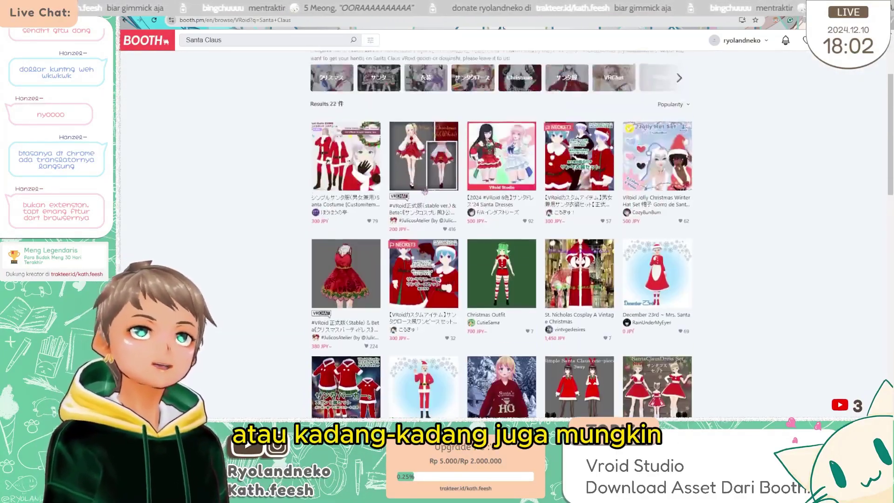
pyautogui.scroll(-3, 398, 228)
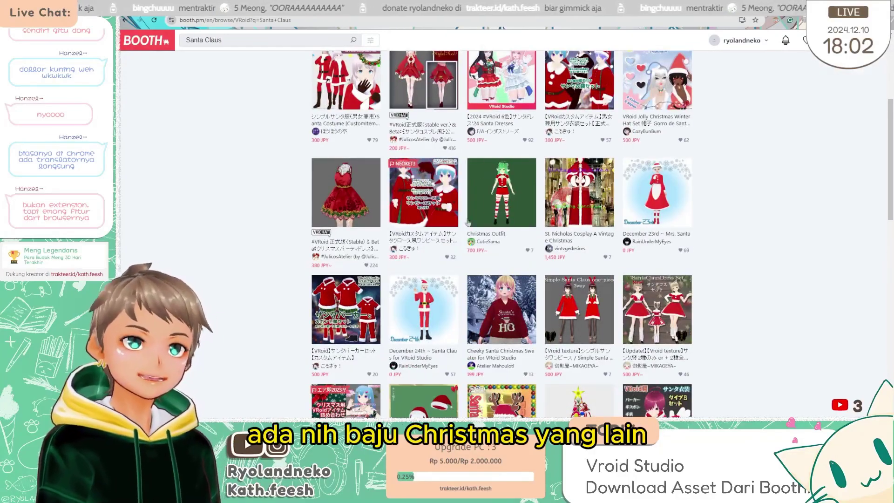
pyautogui.scroll(5, 466, 209)
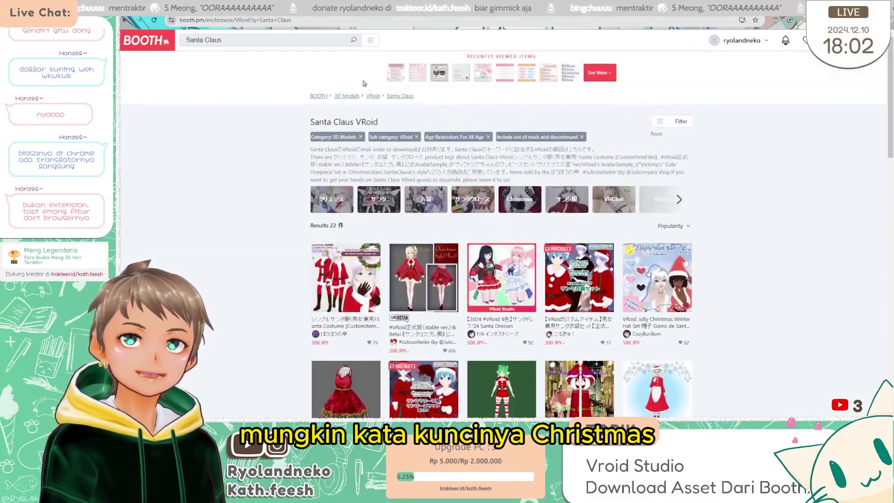
# - Replace the search keyword with "Christmas", run the search, and browse the matching VRoid items
pyautogui.tripleClick(258, 37)
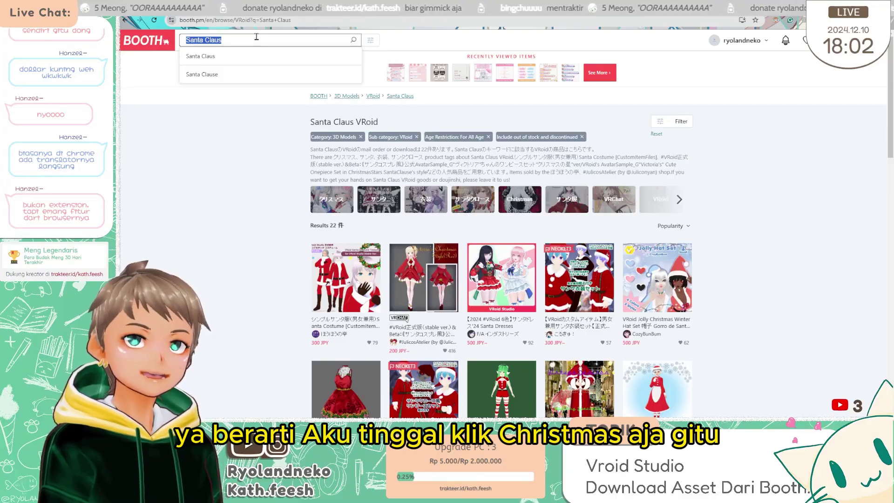
pyautogui.write('Crhrs')
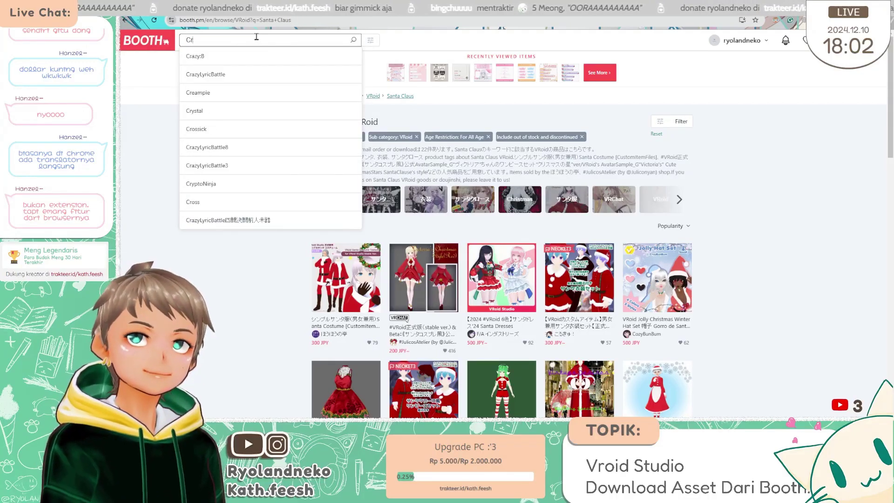
pyautogui.press('BackSpace')
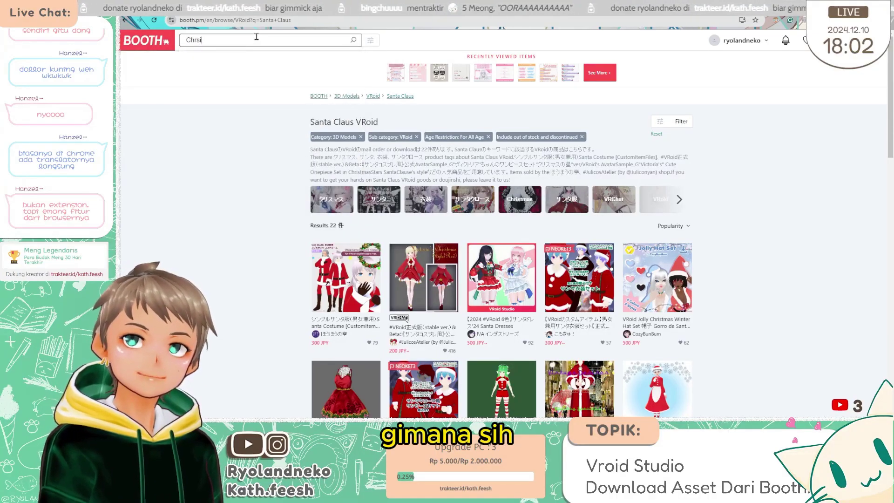
pyautogui.write('istmas')
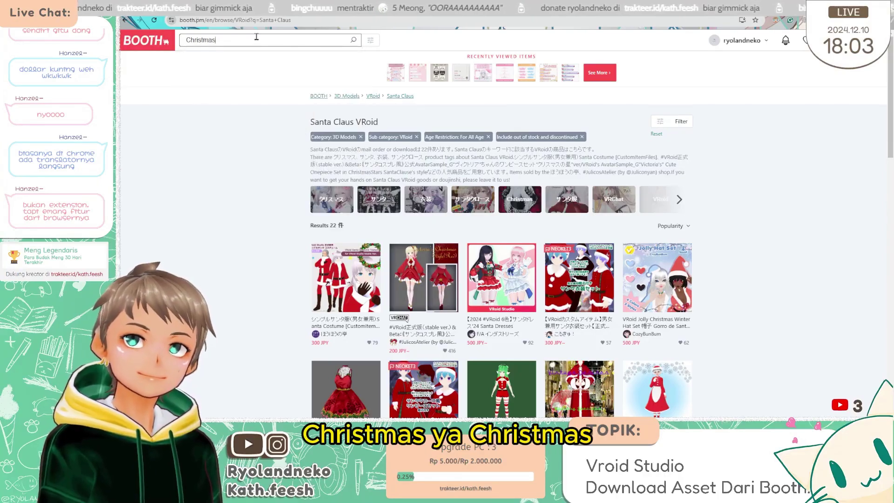
pyautogui.click(352, 42)
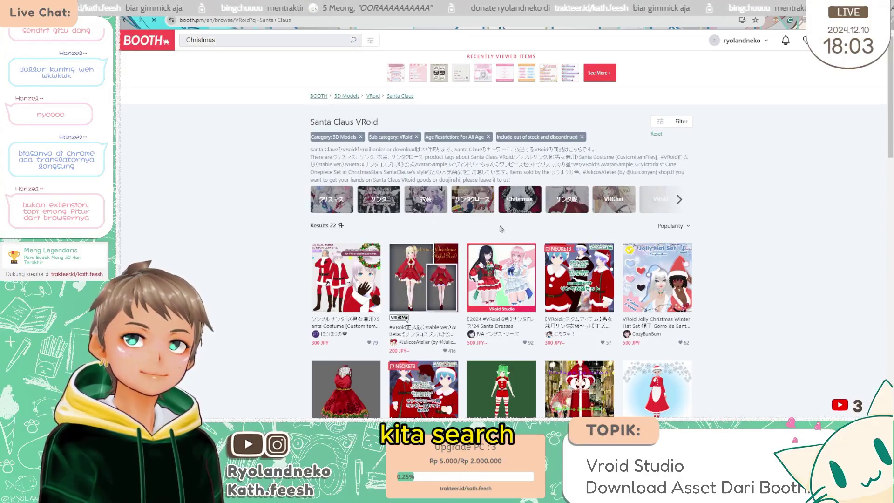
pyautogui.scroll(-3, 584, 303)
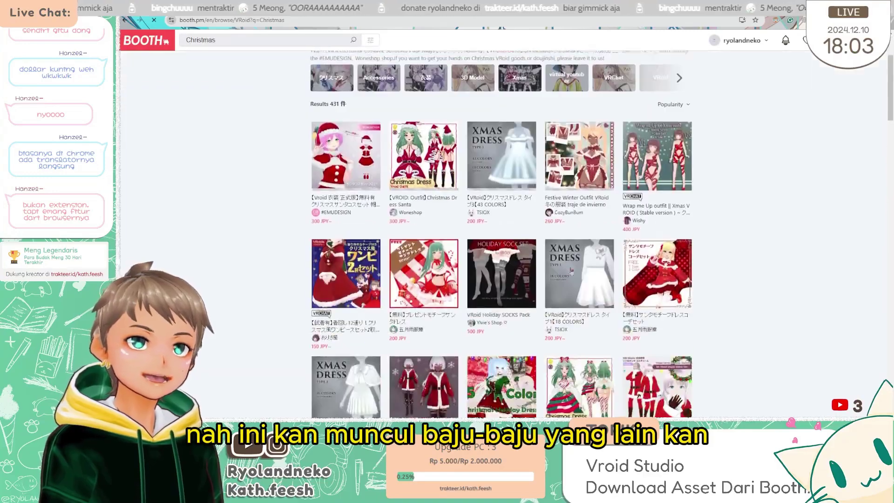
pyautogui.scroll(-10, 648, 241)
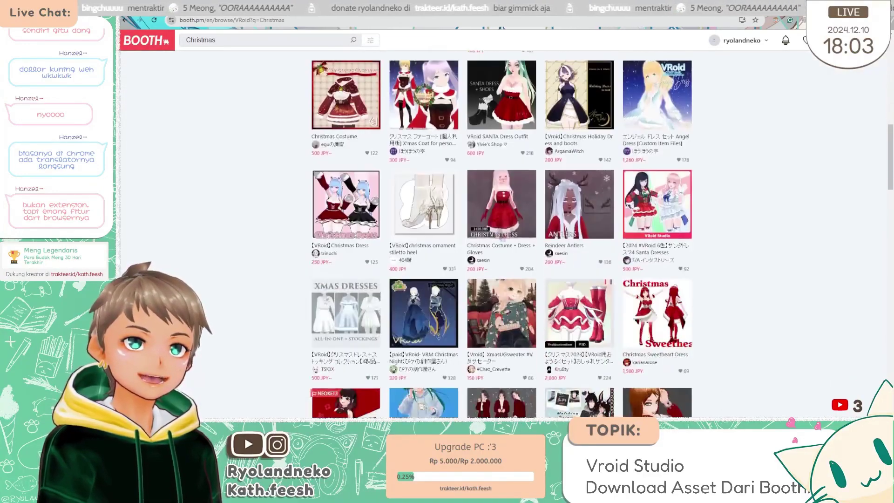
pyautogui.scroll(-2, 551, 232)
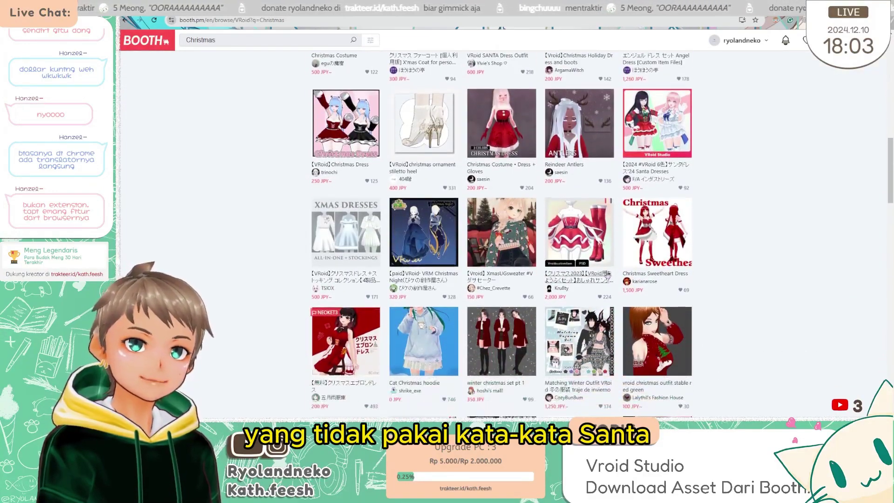
pyautogui.scroll(-3, 522, 255)
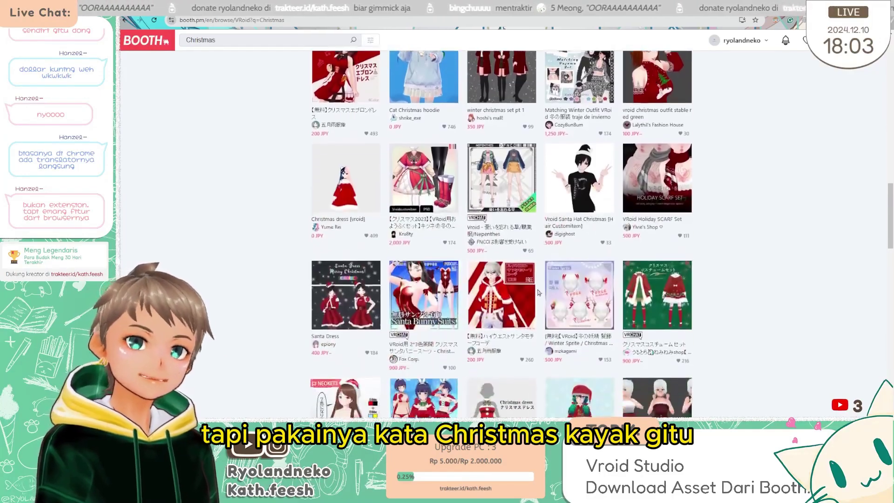
pyautogui.scroll(15, 522, 255)
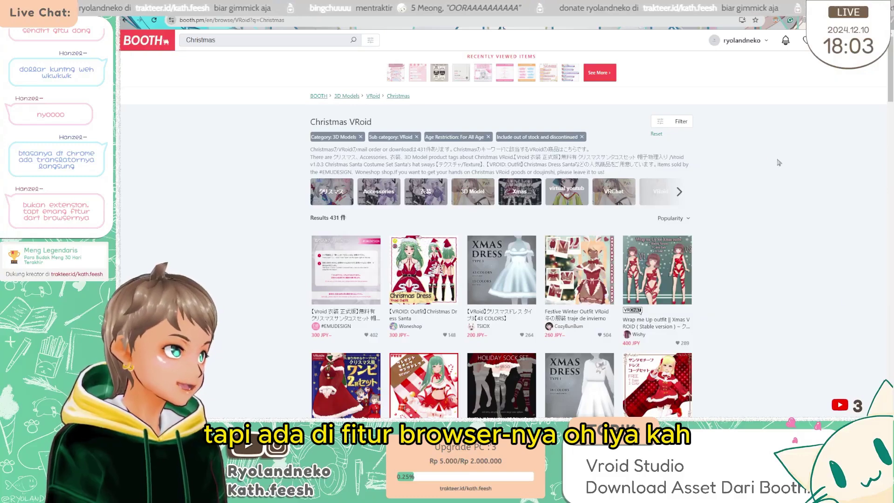
# - Check the browser's main menu options, including page translation, and continue examining the Christmas outfit listings
pyautogui.click(887, 20)
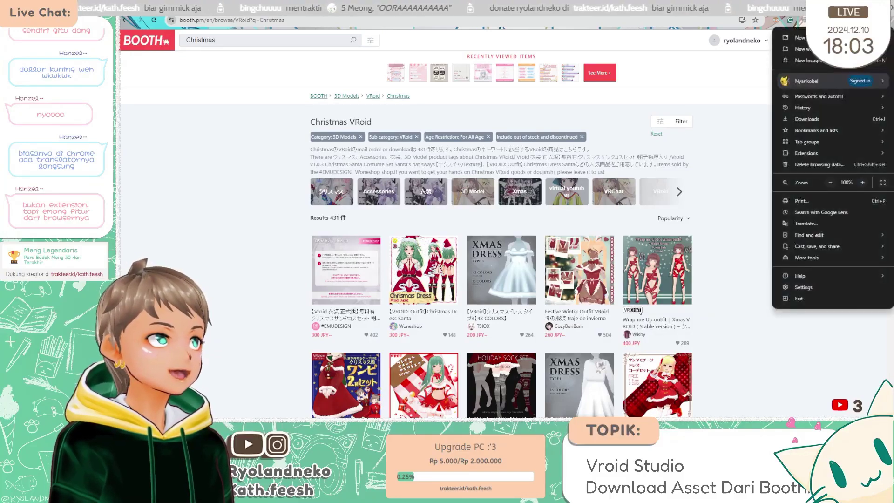
pyautogui.click(721, 122)
pyautogui.scroll(-5, 466, 280)
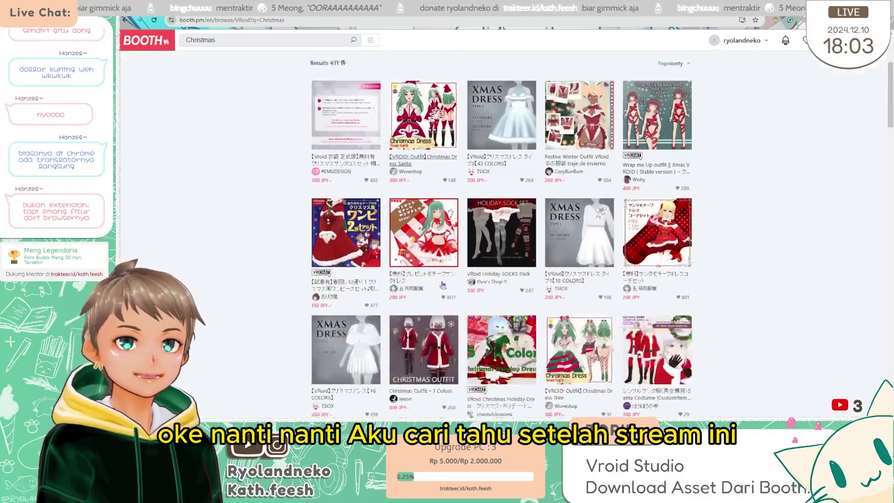
pyautogui.scroll(5, 450, 279)
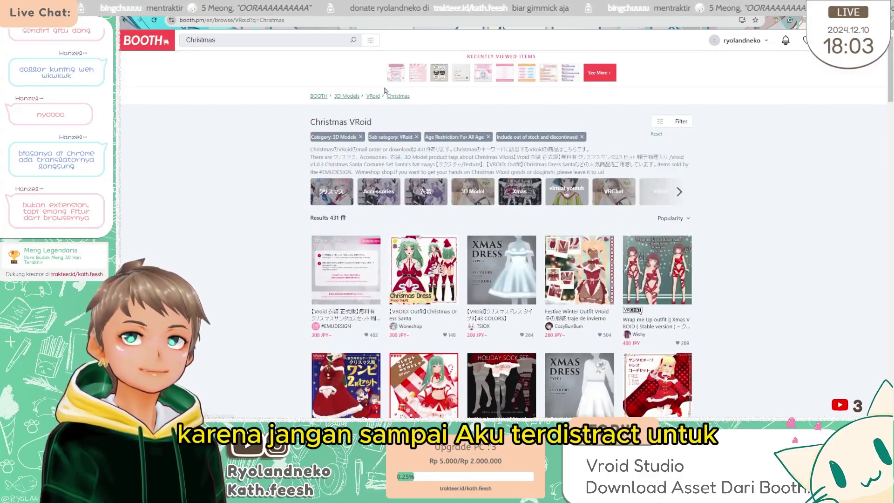
pyautogui.scroll(-7, 344, 212)
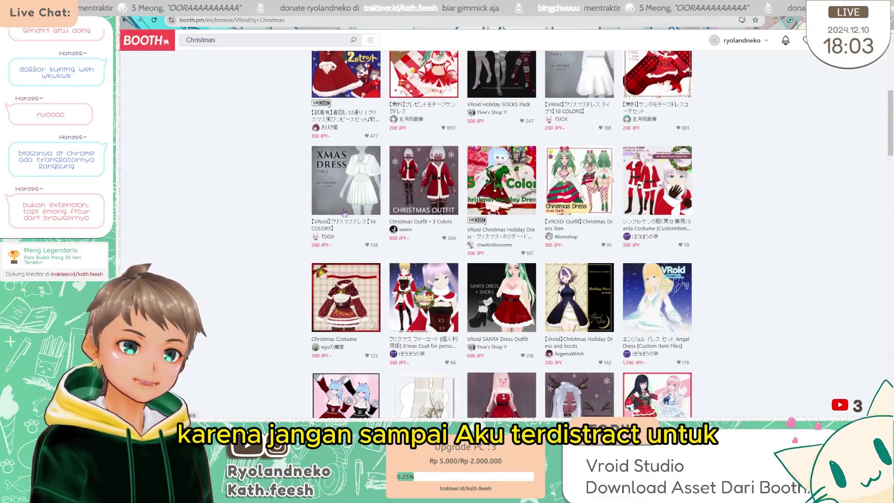
pyautogui.scroll(-8, 344, 213)
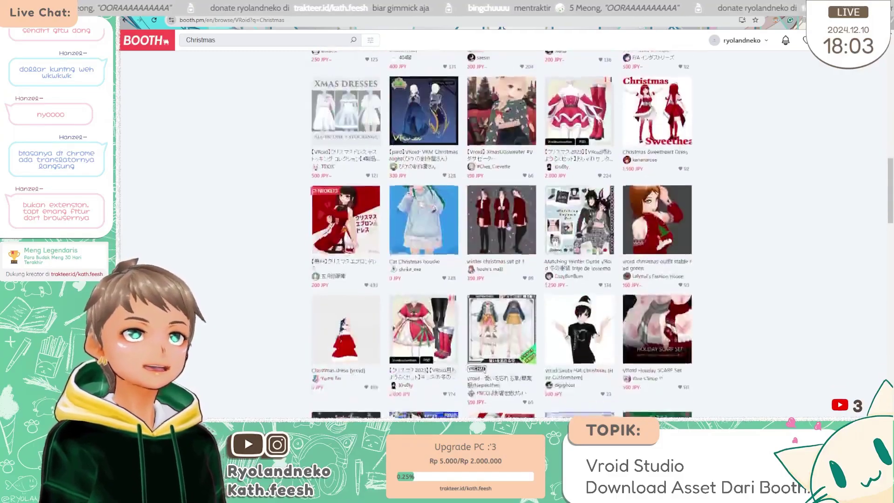
pyautogui.scroll(-3, 510, 239)
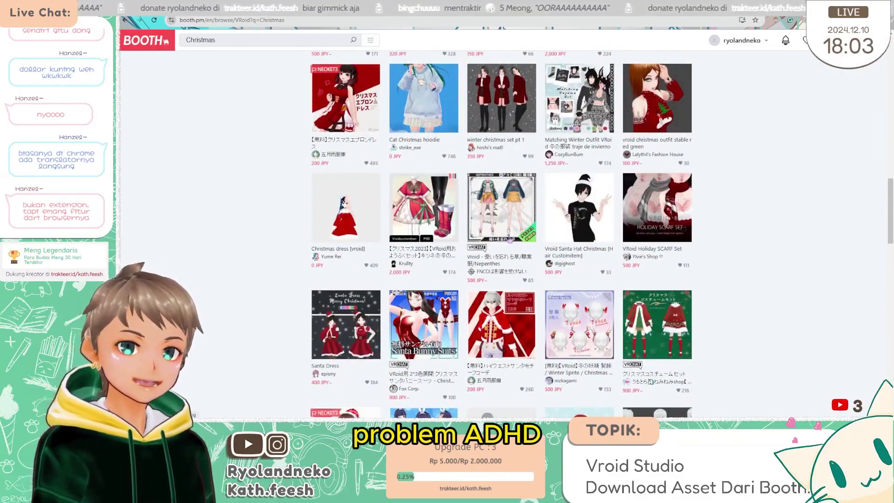
pyautogui.scroll(-8, 510, 239)
pyautogui.scroll(9, 500, 233)
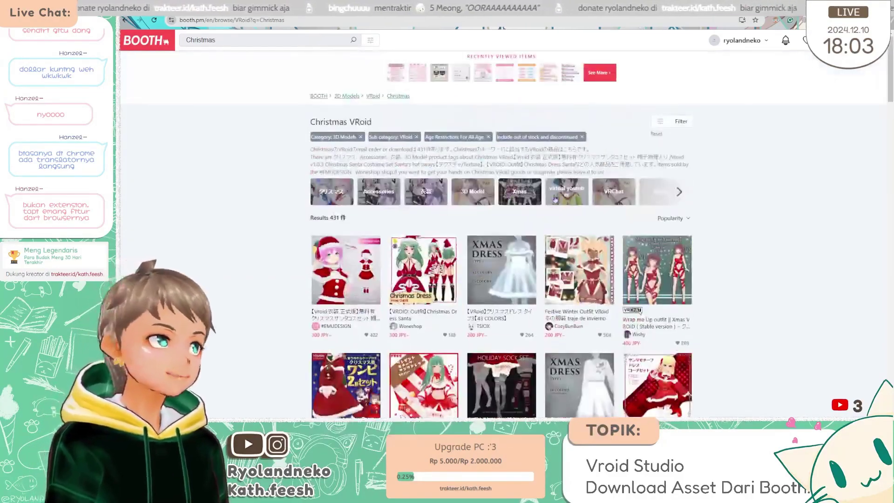
pyautogui.scroll(-10, 501, 233)
pyautogui.scroll(11, 500, 233)
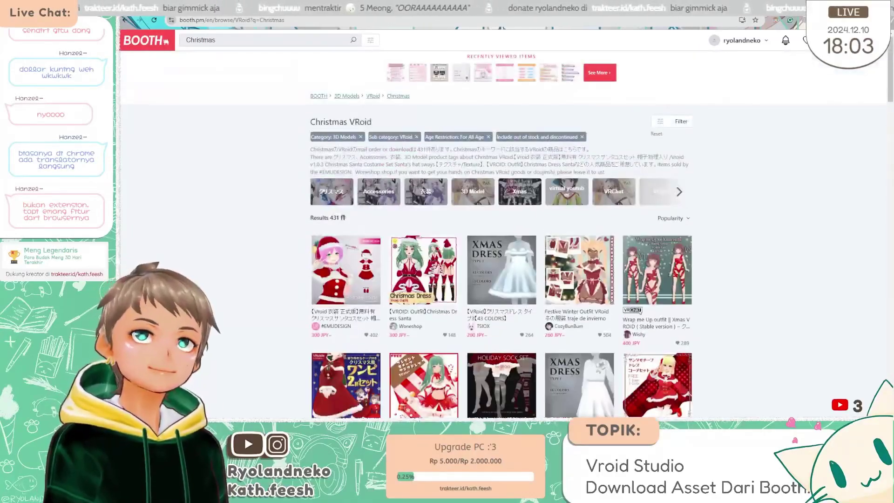
pyautogui.scroll(-1, 520, 191)
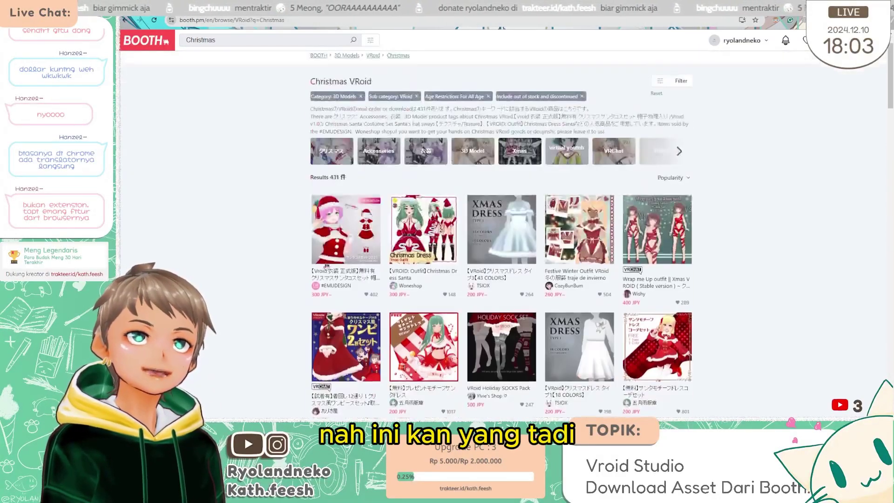
pyautogui.scroll(1, 494, 210)
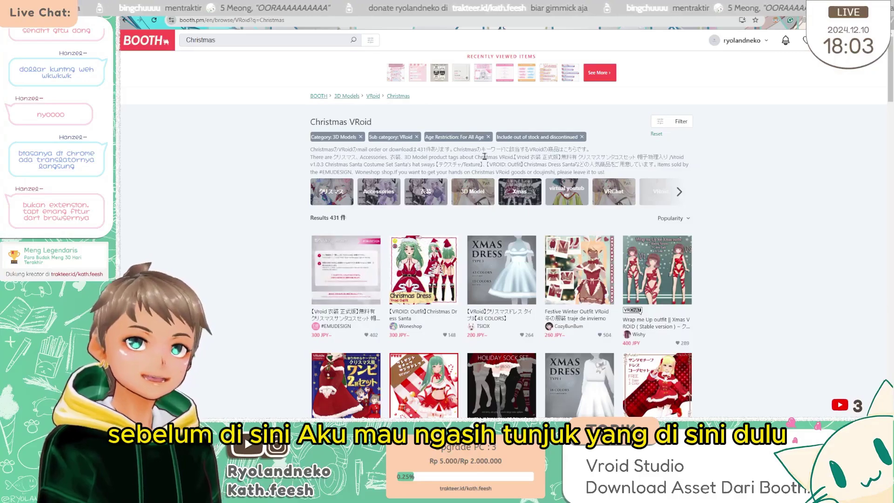
# - Switch to VRoid Studio, open BOOTH from the Tops outfit category, and examine the preset filter tags and matching Tops (Clothing) items
pyautogui.hotkey('alt', 'Tab')
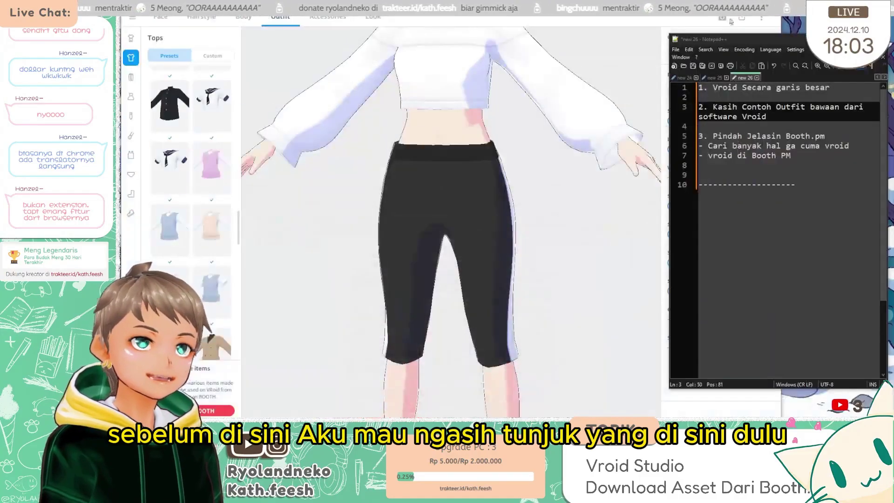
pyautogui.click(299, 246)
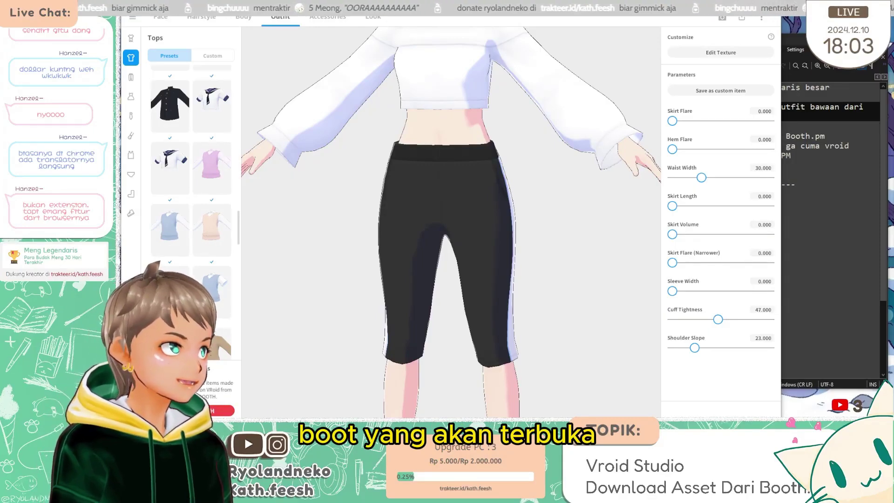
pyautogui.moveTo(355, 372); pyautogui.dragTo(419, 34)
pyautogui.doubleClick(419, 33)
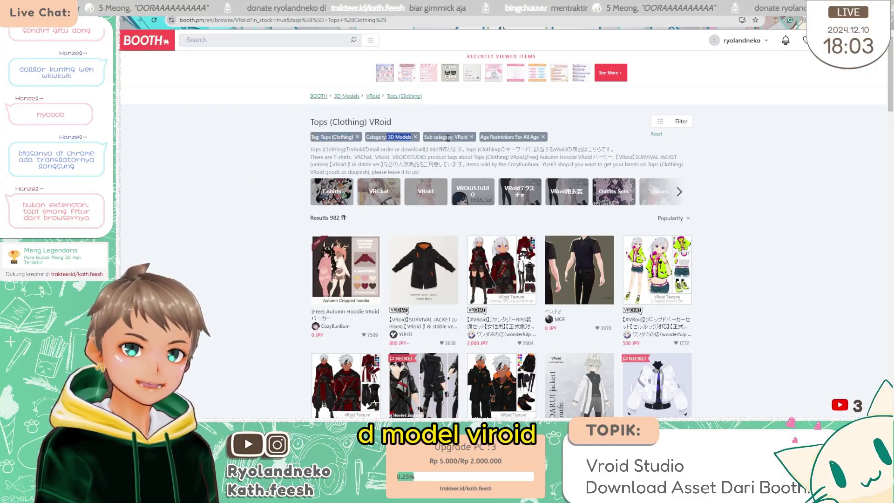
pyautogui.click(497, 134)
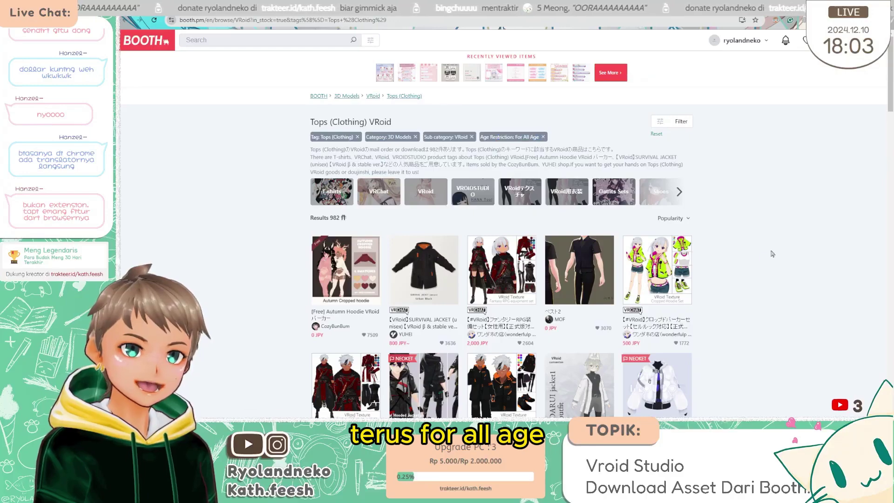
pyautogui.scroll(-20, 773, 254)
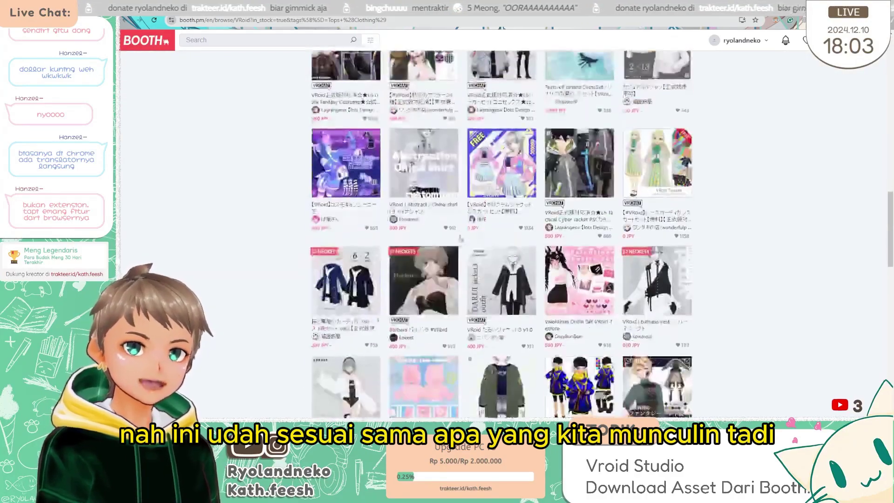
pyautogui.scroll(-6, 461, 239)
pyautogui.scroll(6, 461, 238)
pyautogui.click(848, 3)
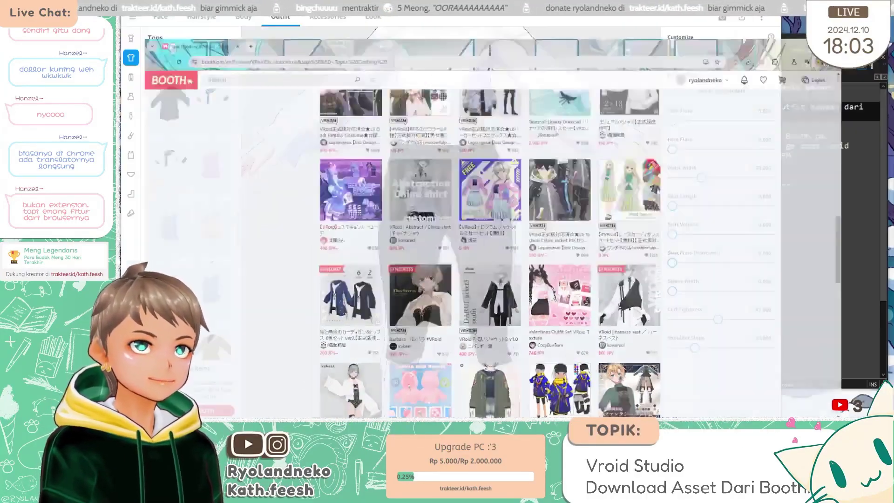
# - In VRoid Studio's Face editor, open BOOTH from the Eye Highlights category and examine the filter tags applied to the results
pyautogui.click(160, 18)
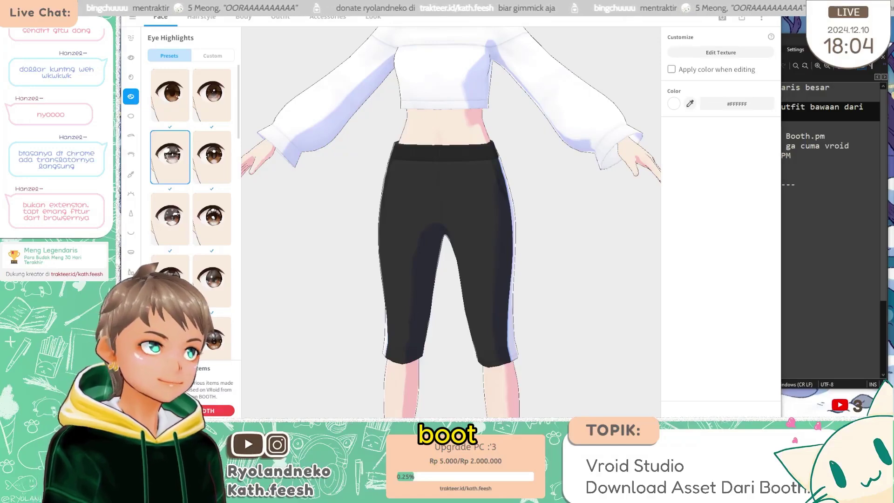
pyautogui.click(197, 412)
pyautogui.doubleClick(522, 76)
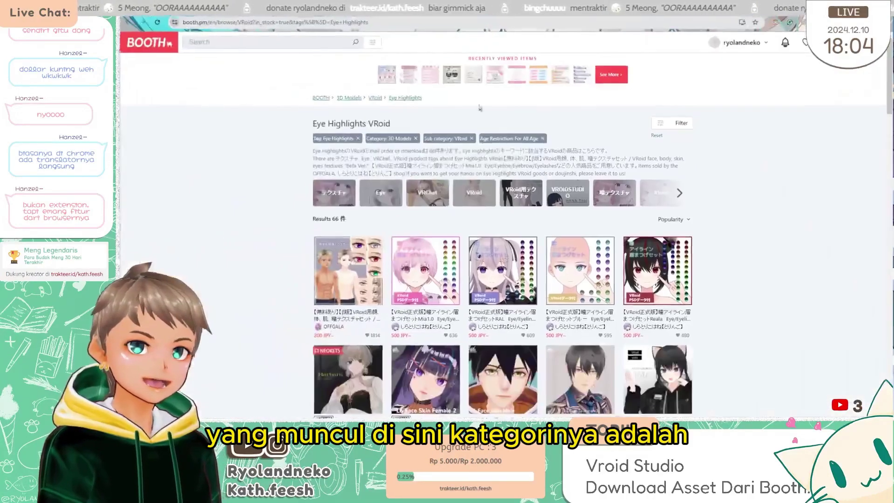
pyautogui.moveTo(318, 138); pyautogui.dragTo(528, 139)
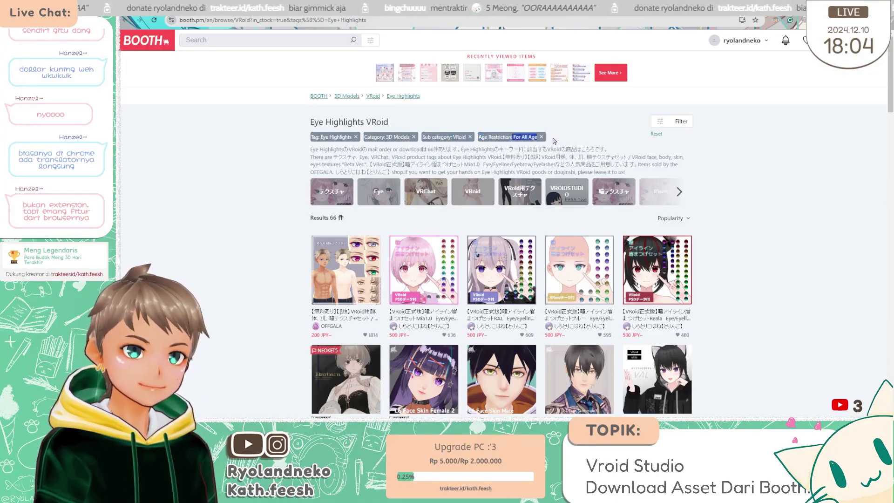
# - Examine the Eye Highlights filter tag, place the browser beside VRoid Studio, and browse the matching BOOTH eye items
pyautogui.moveTo(320, 138); pyautogui.dragTo(352, 138)
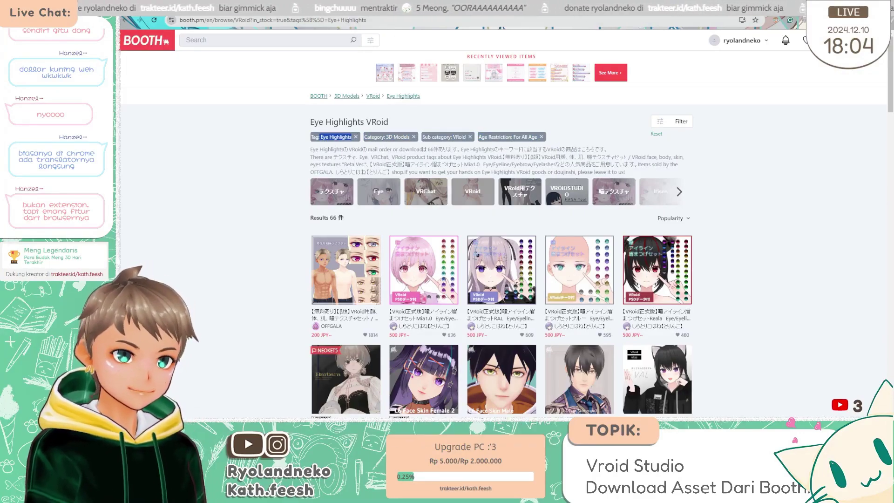
pyautogui.moveTo(354, 4); pyautogui.dragTo(524, 54)
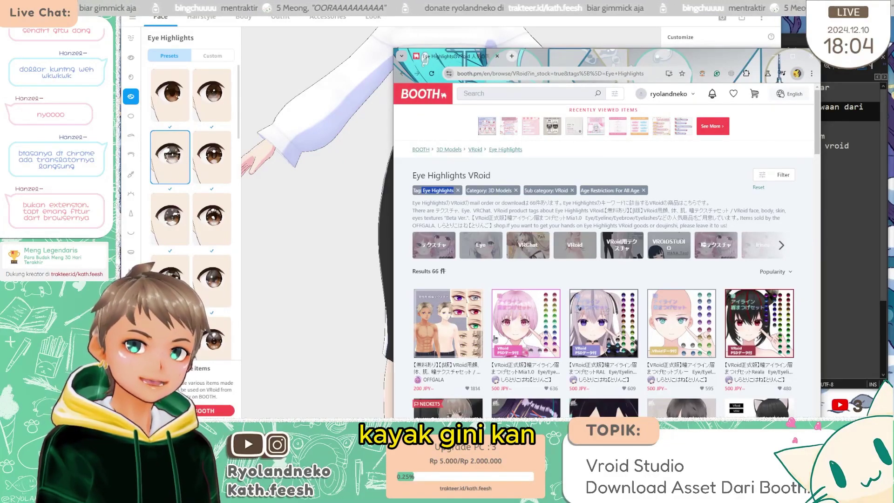
pyautogui.scroll(-5, 495, 338)
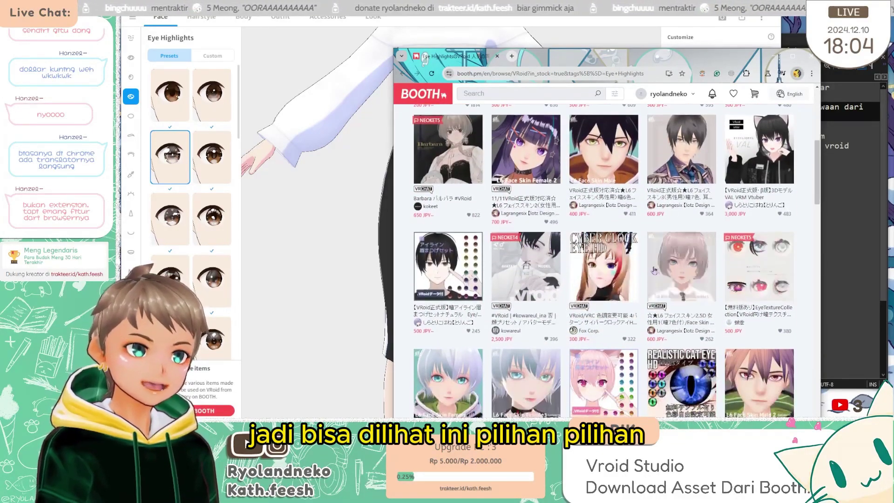
pyautogui.scroll(-2, 525, 323)
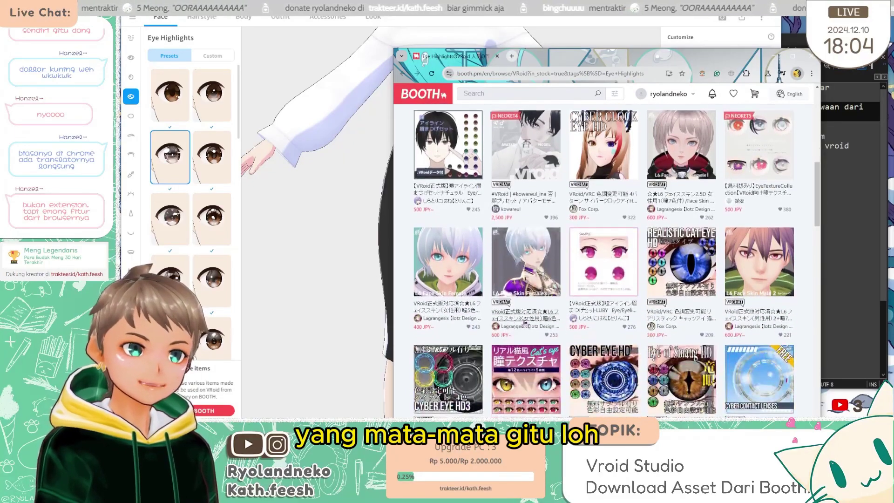
pyautogui.scroll(-2, 525, 323)
# - In VRoid Studio, open BOOTH from the Face Sets category and browse the tagged face items
pyautogui.click(131, 39)
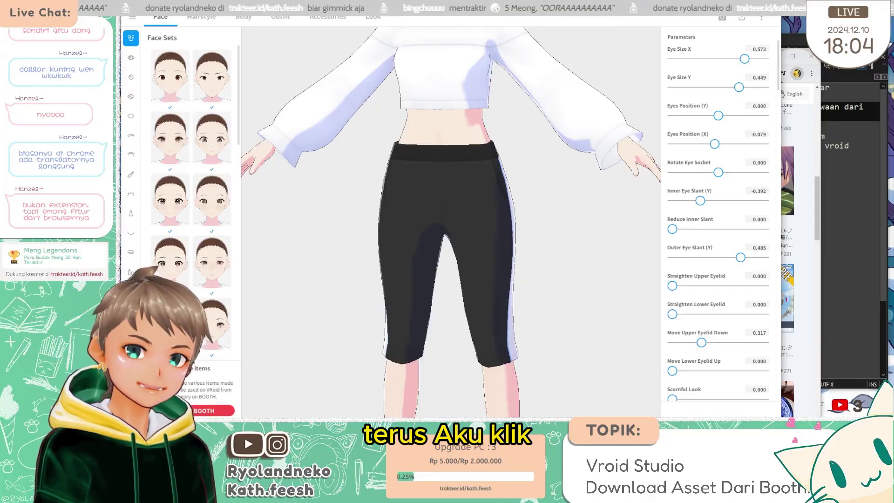
pyautogui.click(205, 411)
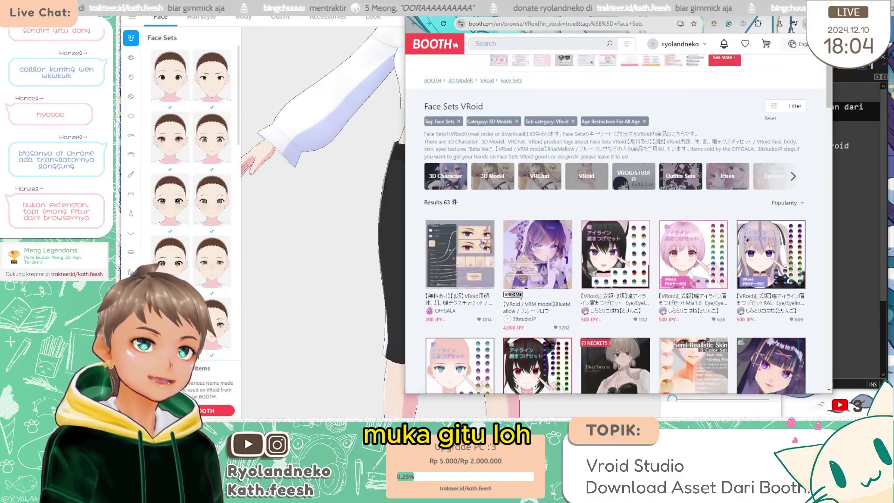
pyautogui.moveTo(435, 140); pyautogui.dragTo(443, 140)
pyautogui.scroll(-15, 475, 169)
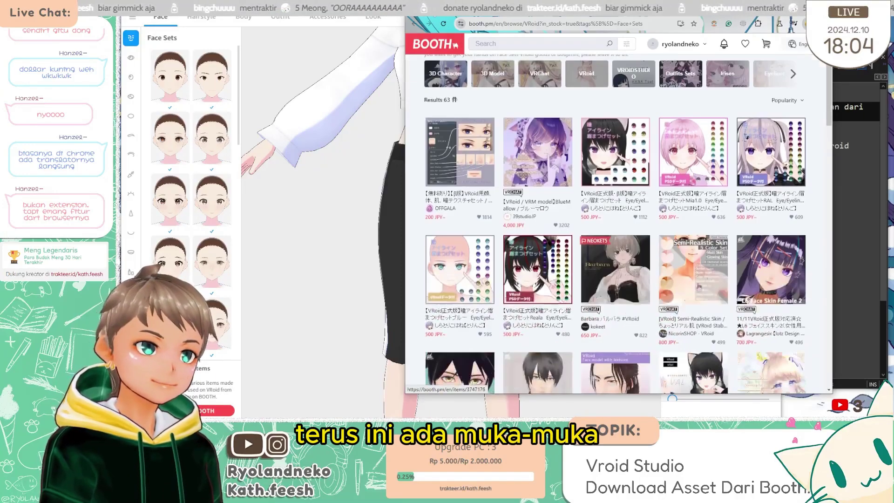
pyautogui.scroll(15, 513, 300)
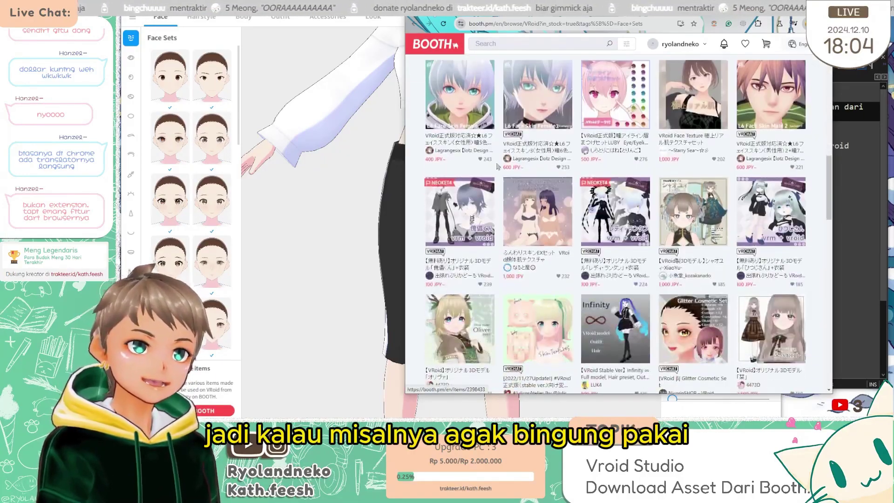
# - Examine BOOTH's search box and the filter settings applied to the Face Sets results, closing the filter without changes
pyautogui.click(514, 45)
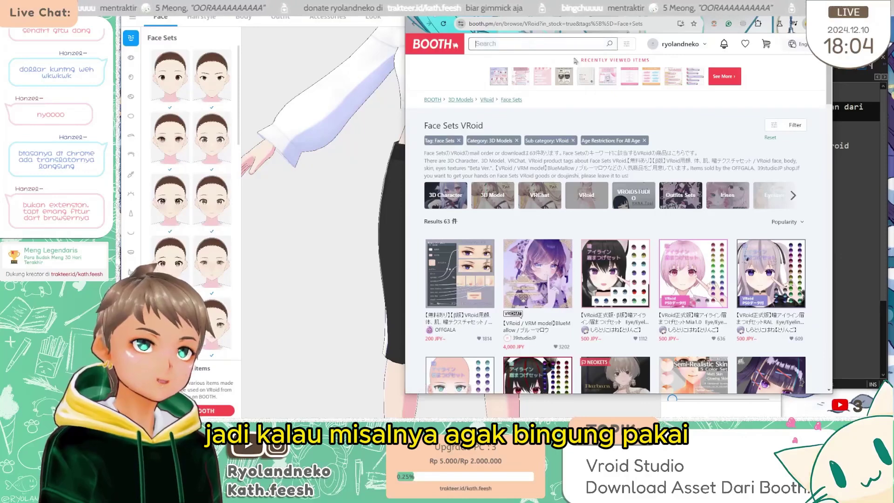
pyautogui.click(628, 45)
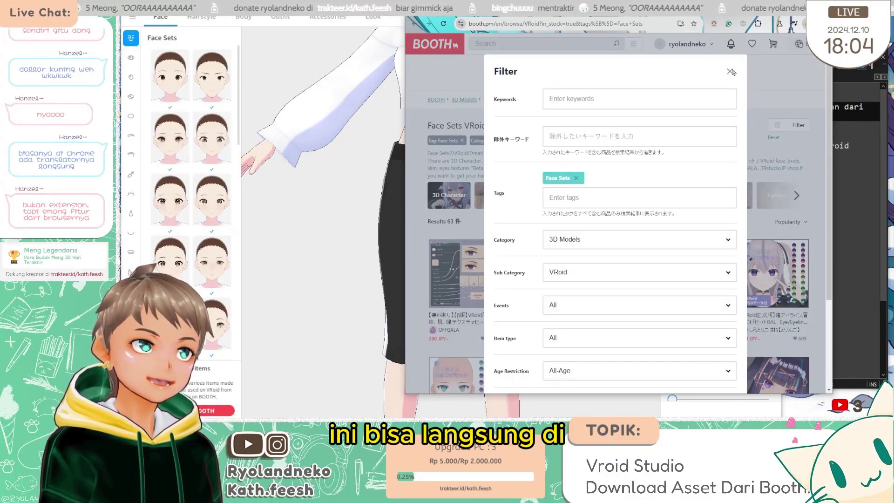
pyautogui.click(499, 44)
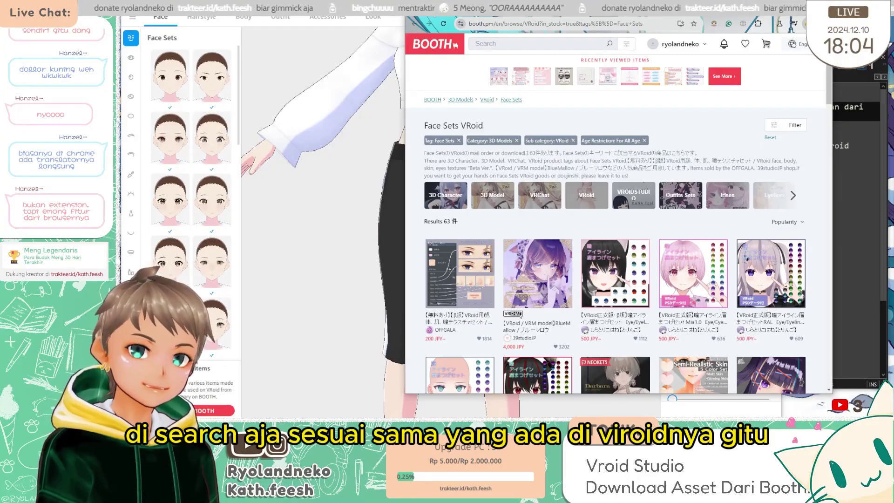
# - In VRoid Studio, open BOOTH from the Eyes Sets category and check the tag applied to its results
pyautogui.hotkey('alt', 'Tab')
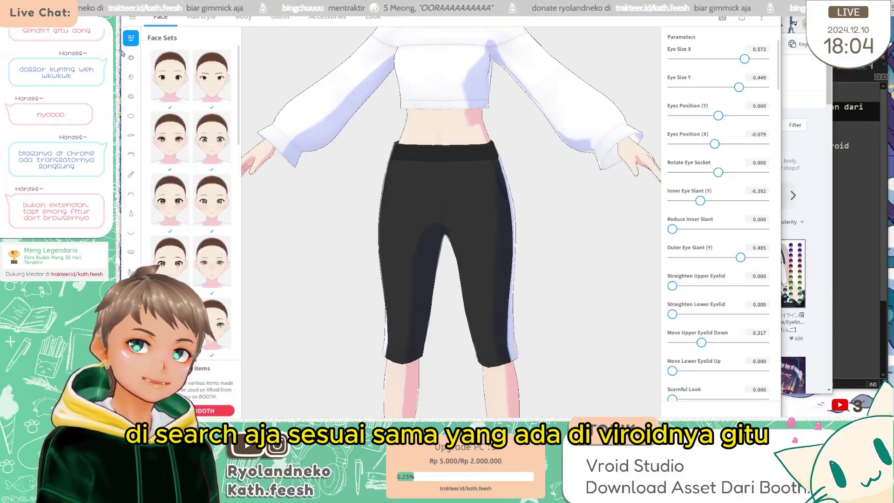
pyautogui.click(132, 62)
pyautogui.hotkey('alt', 'Tab')
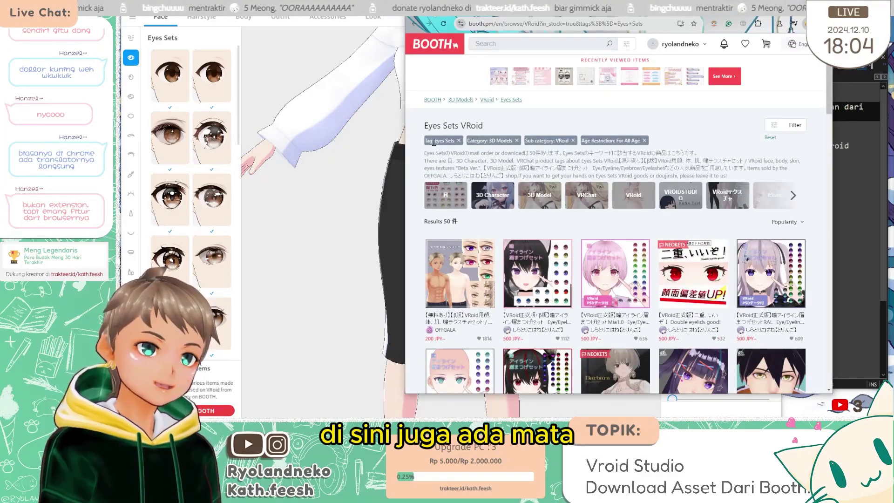
# - In VRoid Studio's Hairstyle editor, open BOOTH from the Hairstyle Sets category and browse the matching hair items
pyautogui.hotkey('alt', 'Tab')
pyautogui.click(201, 18)
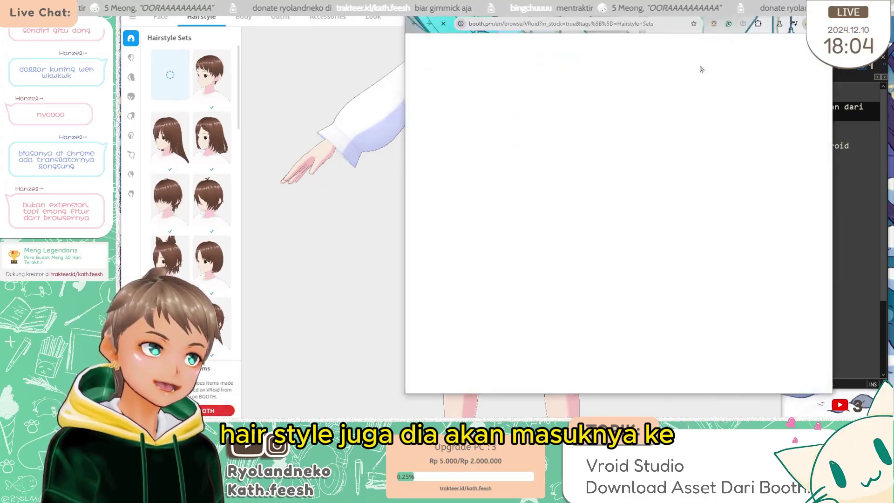
pyautogui.scroll(-5, 514, 227)
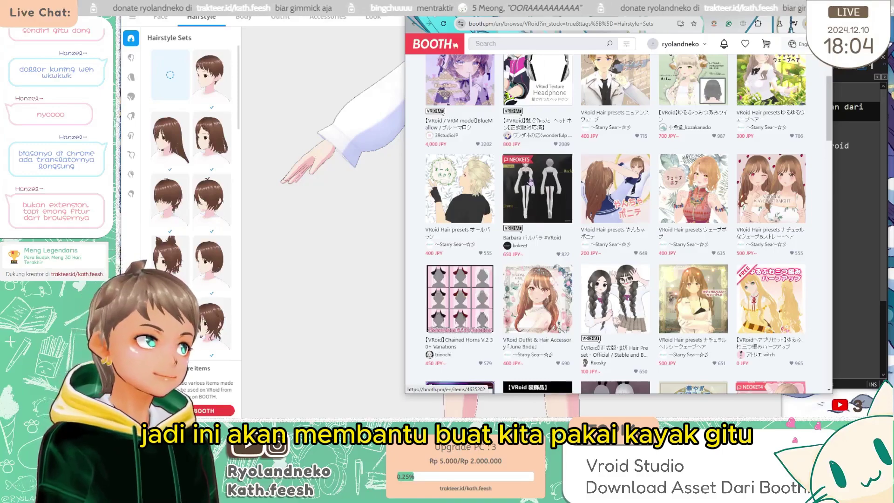
pyautogui.scroll(5, 617, 205)
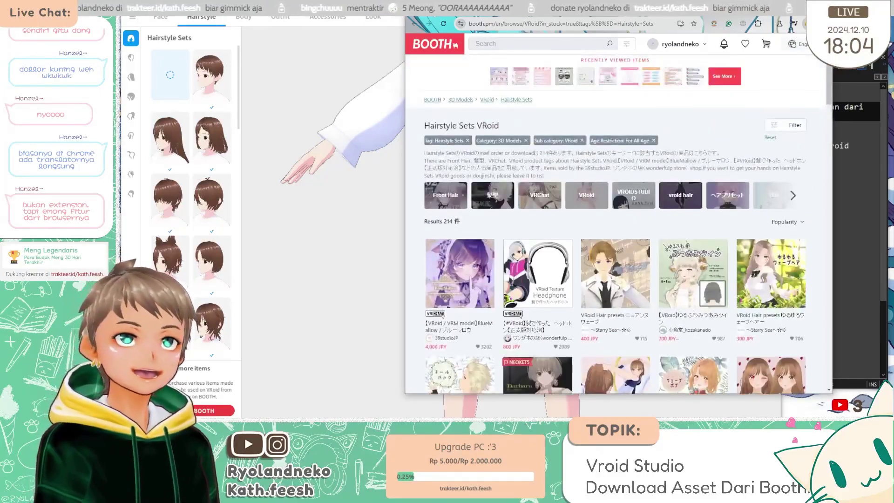
# - Revisit the Eye Highlights listings in the browser and return to the Tops outfit category in VRoid Studio
pyautogui.hotkey('ctrl', 'Tab')
pyautogui.scroll(-5, 617, 224)
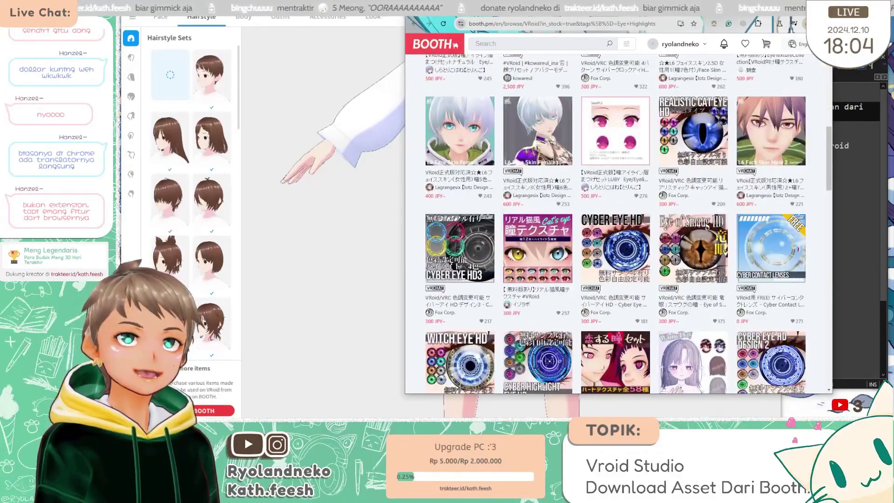
pyautogui.click(785, 7)
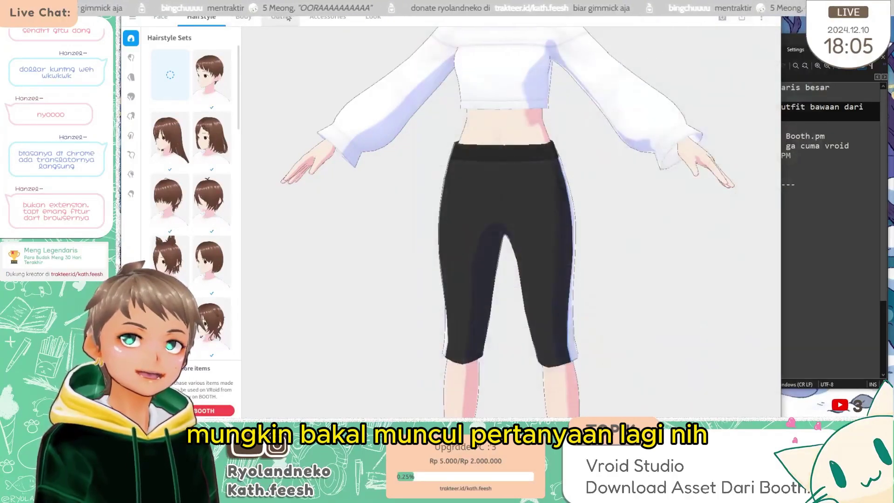
pyautogui.click(288, 17)
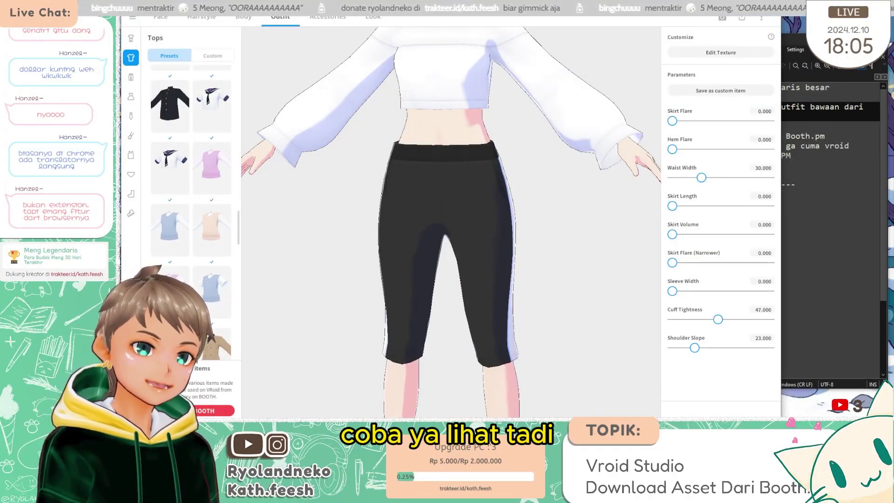
# - Switch to the browser's Christmas results, open the EMUDESIGN Christmas Santa Costume Set, and add its ALL Item set to the cart
pyautogui.click(393, 495)
pyautogui.click(399, 394)
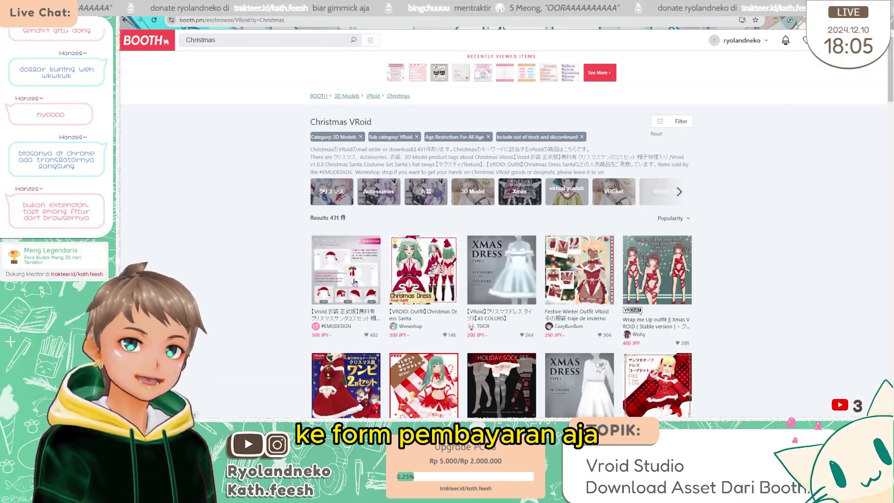
pyautogui.click(361, 92)
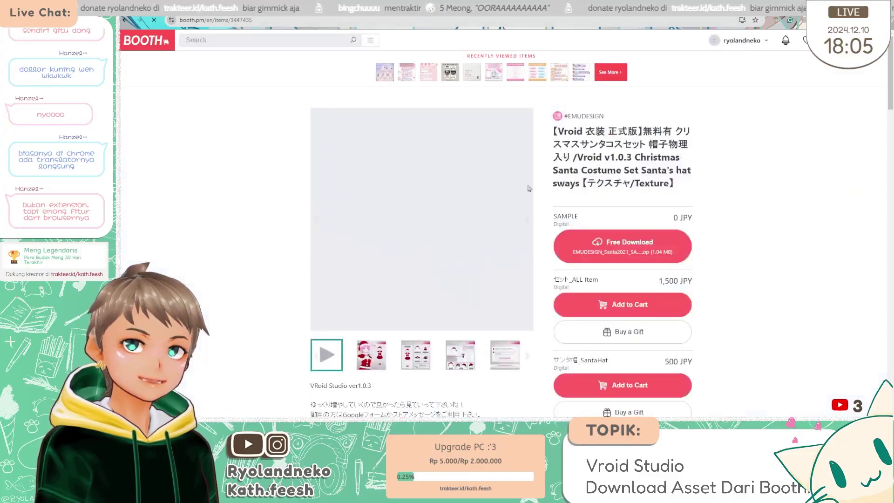
pyautogui.scroll(-1, 648, 267)
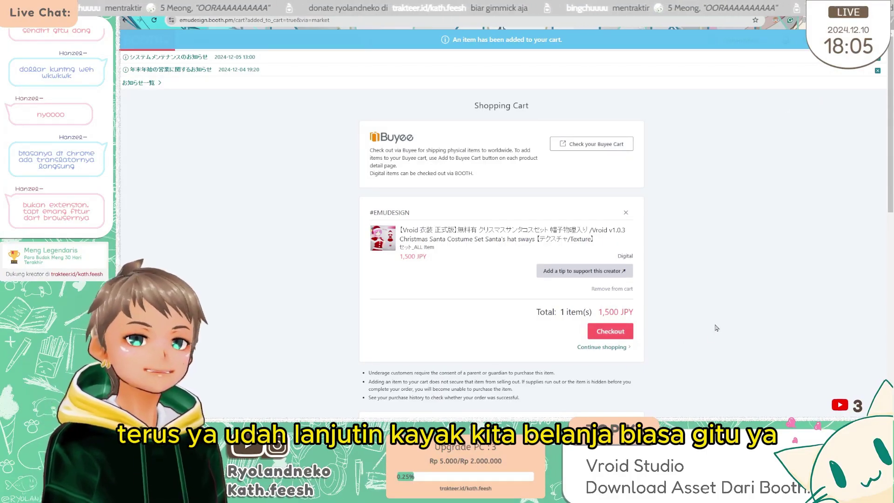
# - Copy the 1,500 JPY cart total, search Google for "1,500 JPY to idr" in a new tab, and highlight the converted amount
pyautogui.moveTo(596, 312); pyautogui.dragTo(659, 327)
pyautogui.hotkey('ctrl', 'c')
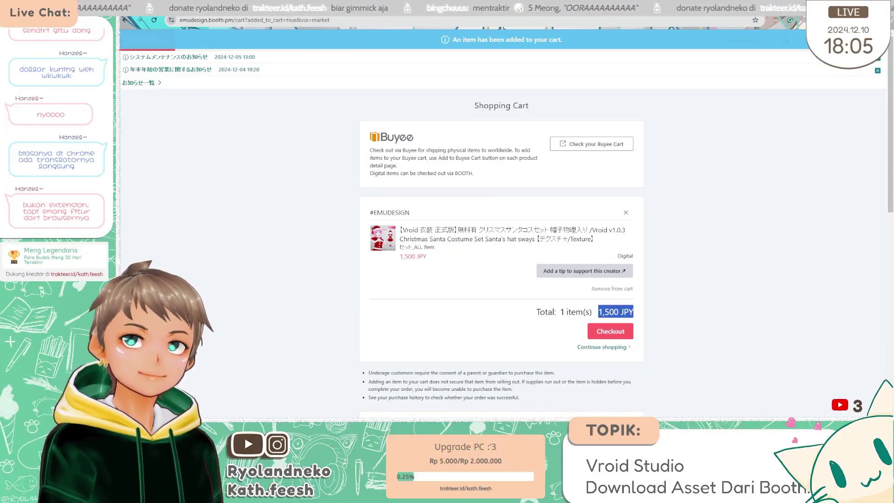
pyautogui.hotkey('ctrl', 't')
pyautogui.write('t')
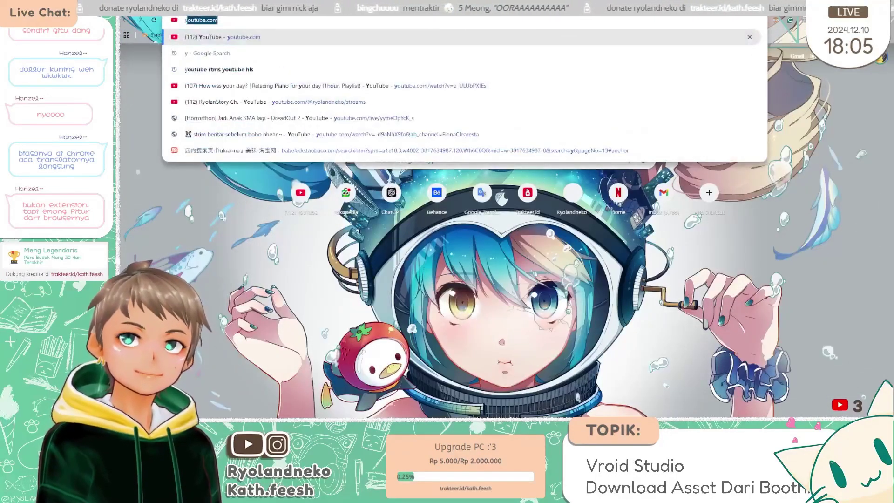
pyautogui.press('BackSpace')
pyautogui.press('BackSpace')
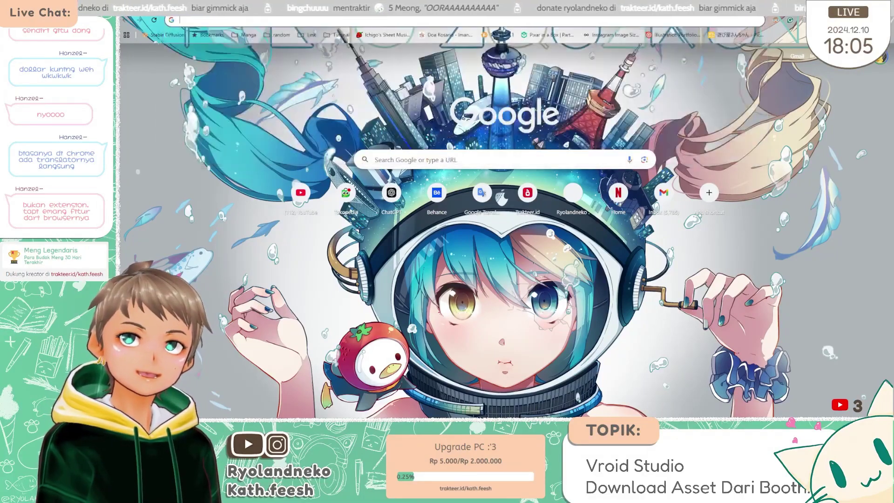
pyautogui.hotkey('ctrl', 'v')
pyautogui.write('to')
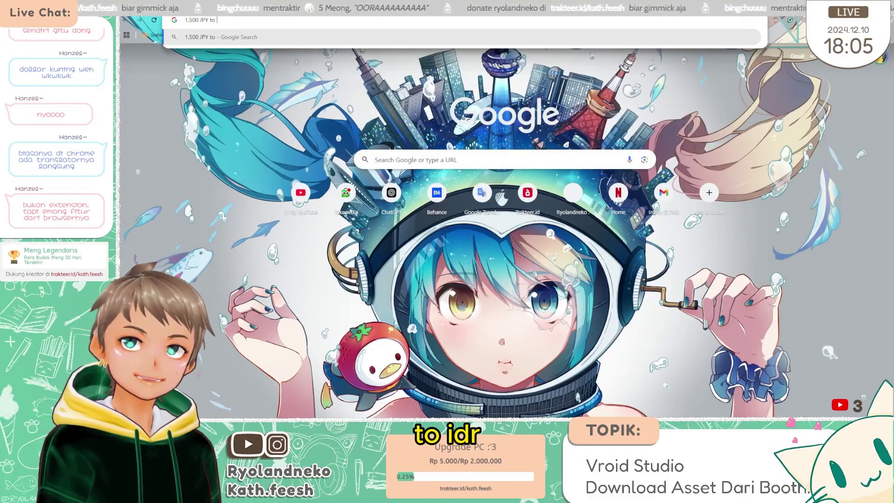
pyautogui.write(' uididr')
pyautogui.press('Return')
pyautogui.moveTo(210, 118); pyautogui.dragTo(320, 112)
# - Compare the Winter Sprite headdress page with the rupiah conversion and return to the Santa costume's item page
pyautogui.hotkey('ctrl', 'Tab')
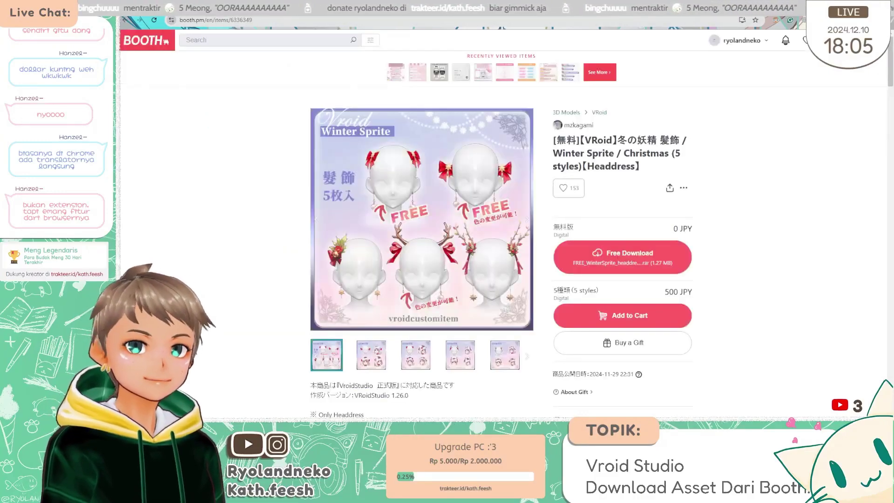
pyautogui.hotkey('ctrl', 'Tab')
pyautogui.hotkey('ctrl', 'shift', 'Tab')
pyautogui.hotkey('ctrl', 'shift', 'Tab')
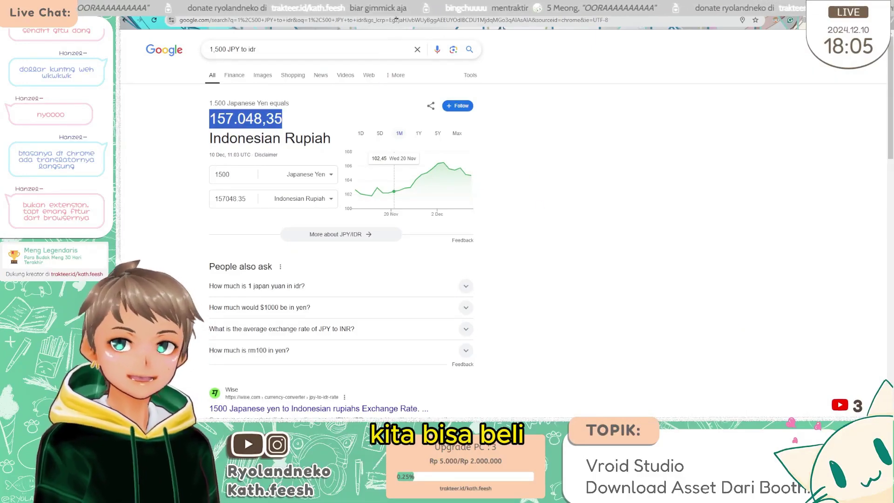
pyautogui.hotkey('ctrl', 'Tab')
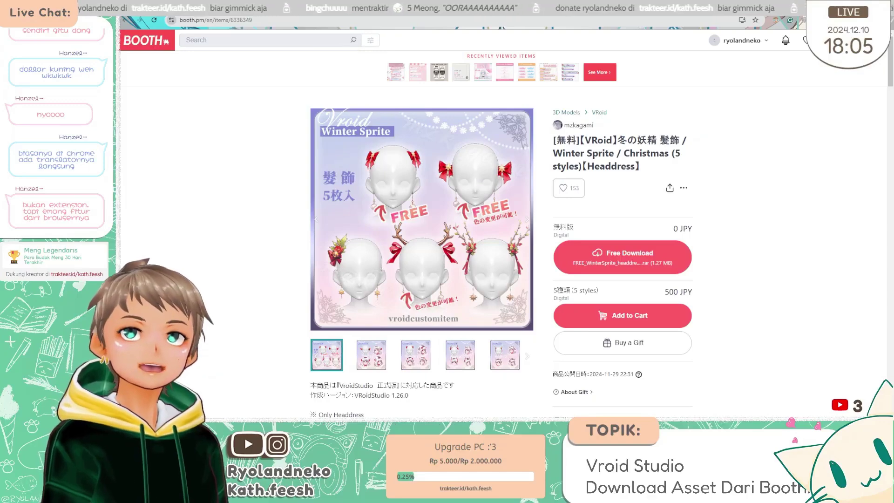
pyautogui.hotkey('ctrl', 'Tab')
pyautogui.hotkey('ctrl', 'Tab')
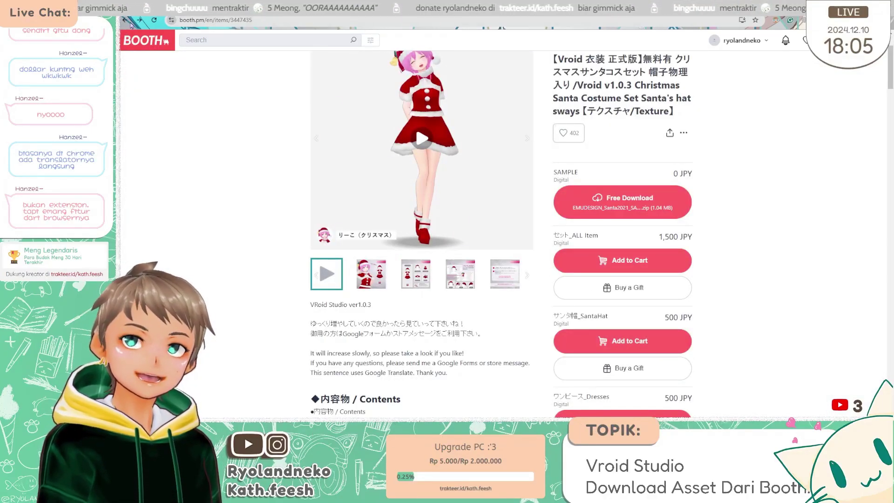
# - Compare the prices shown in the Christmas VRoid listings and reopen the EMUDESIGN Santa Costume Set page
pyautogui.hotkey('ctrl', 'Tab')
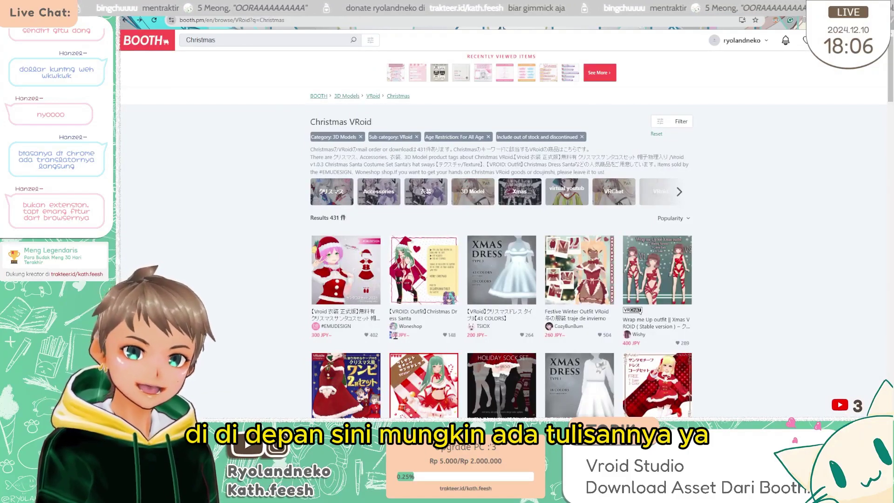
pyautogui.moveTo(466, 311); pyautogui.dragTo(480, 335)
pyautogui.click(559, 344)
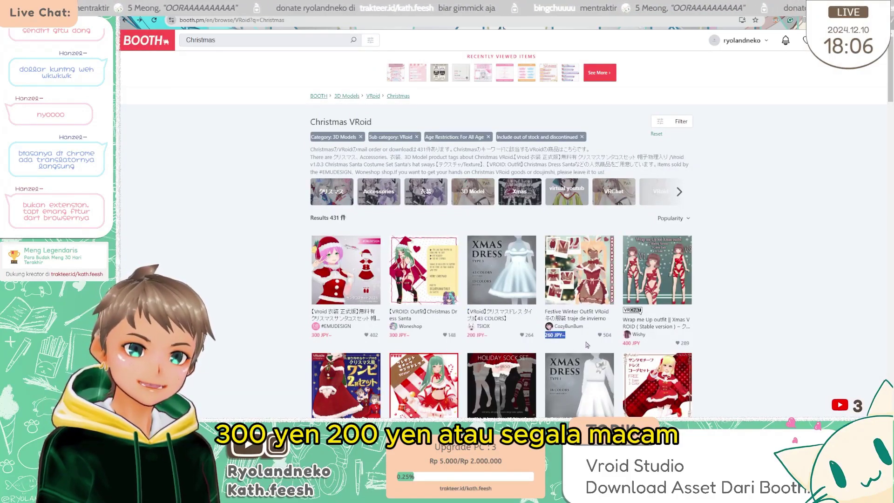
pyautogui.scroll(-3, 334, 294)
pyautogui.scroll(3, 334, 294)
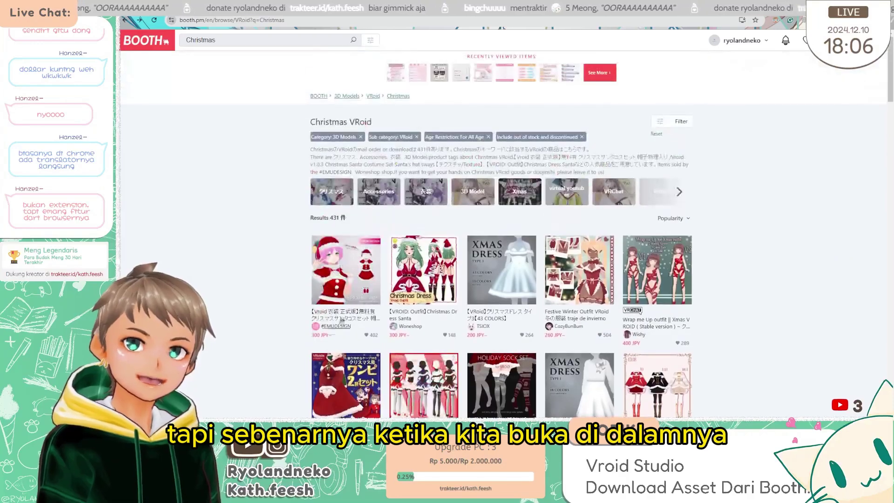
pyautogui.moveTo(332, 336); pyautogui.dragTo(334, 301)
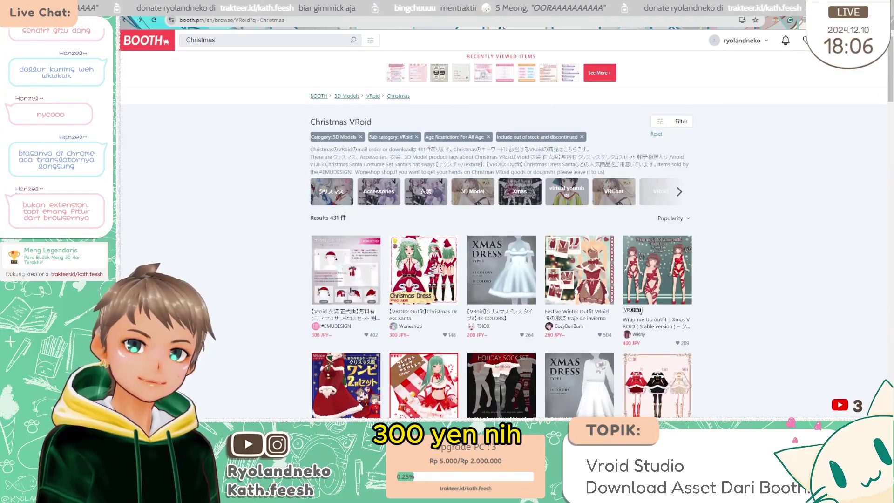
pyautogui.click(343, 270)
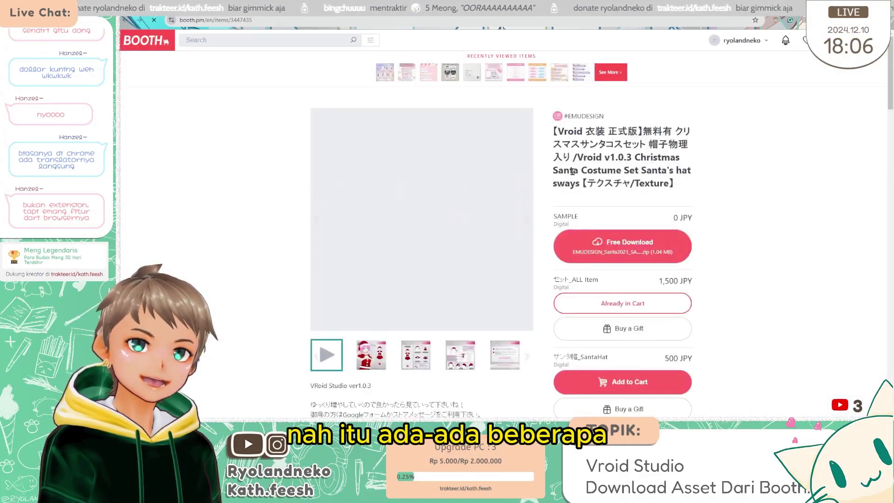
# - Highlight the prices of the SAMPLE, ALL Item and SantaHat options on the Santa Costume Set page
pyautogui.scroll(-3, 585, 301)
pyautogui.scroll(3, 585, 301)
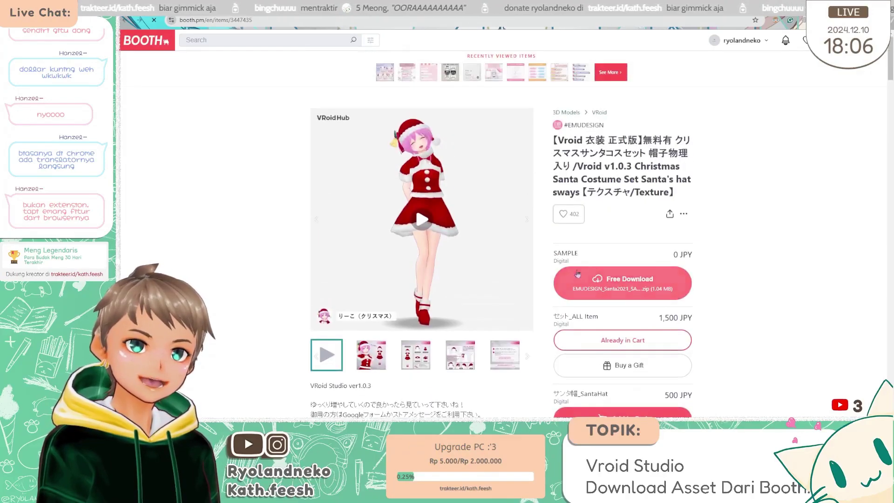
pyautogui.doubleClick(610, 254)
pyautogui.moveTo(694, 255); pyautogui.dragTo(653, 263)
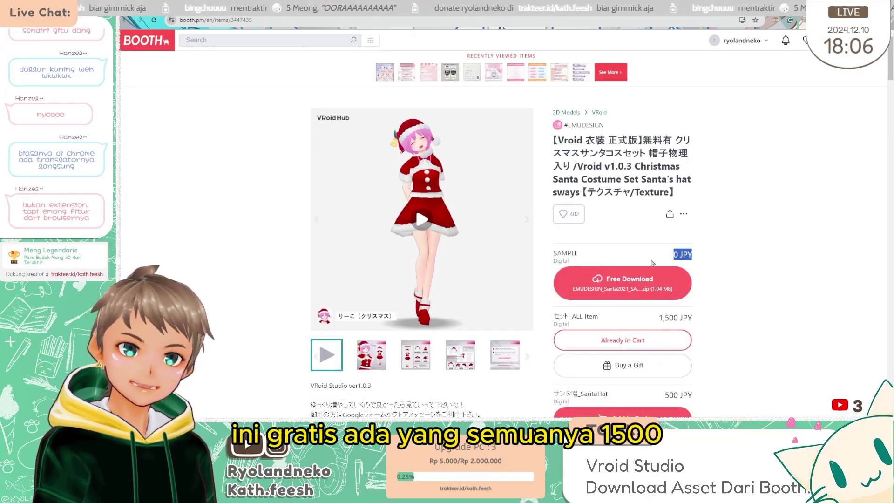
pyautogui.scroll(-3, 759, 319)
pyautogui.moveTo(693, 197); pyautogui.dragTo(658, 197)
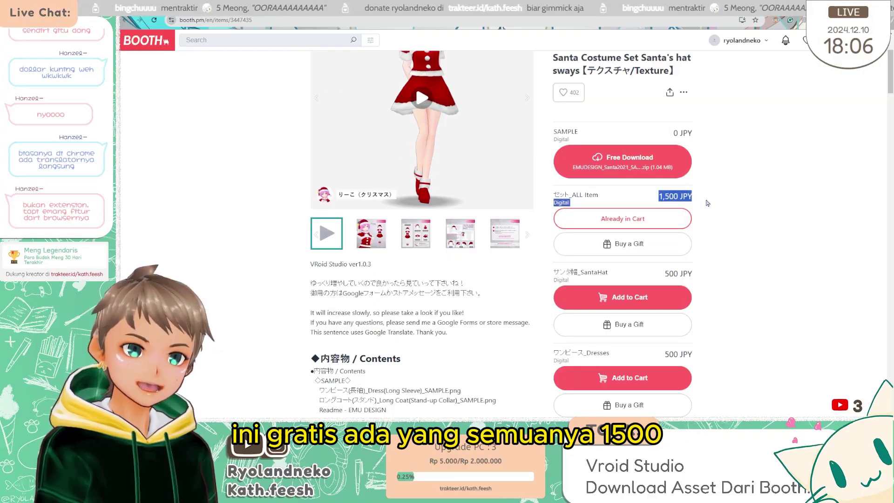
pyautogui.moveTo(554, 272); pyautogui.dragTo(693, 273)
# - Examine the separately sold Dresses, Poncho and Boots options of the Santa Costume Set against the full set and free sample
pyautogui.scroll(-6, 696, 374)
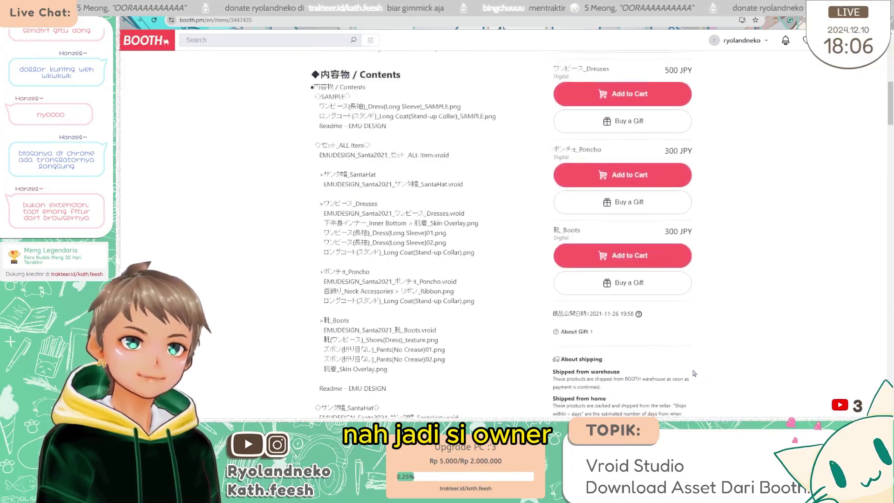
pyautogui.scroll(5, 695, 374)
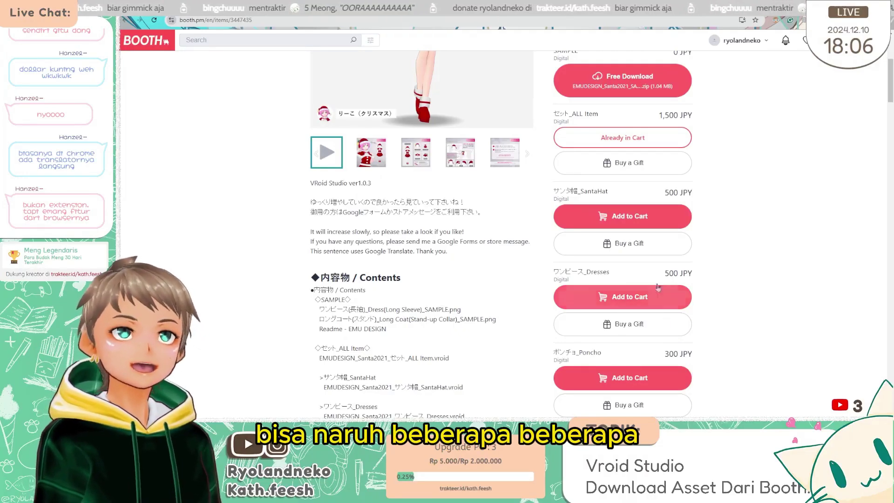
pyautogui.scroll(-5, 692, 373)
pyautogui.scroll(8, 688, 330)
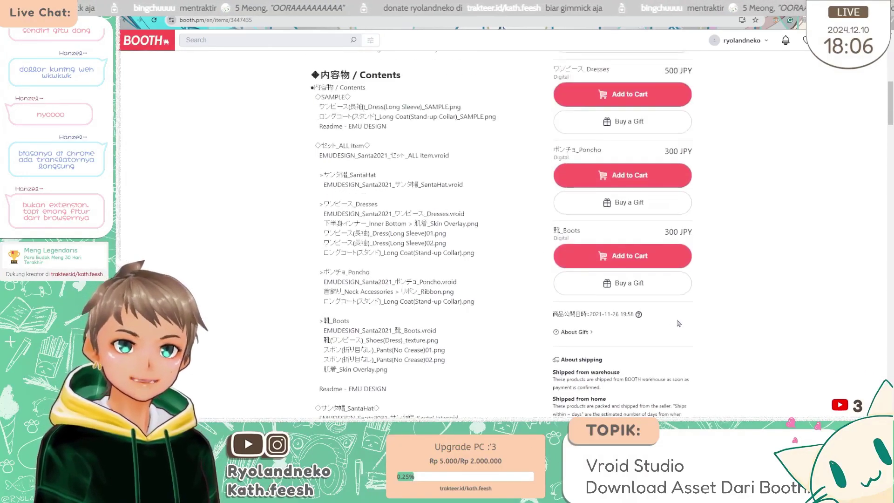
pyautogui.scroll(-3, 656, 328)
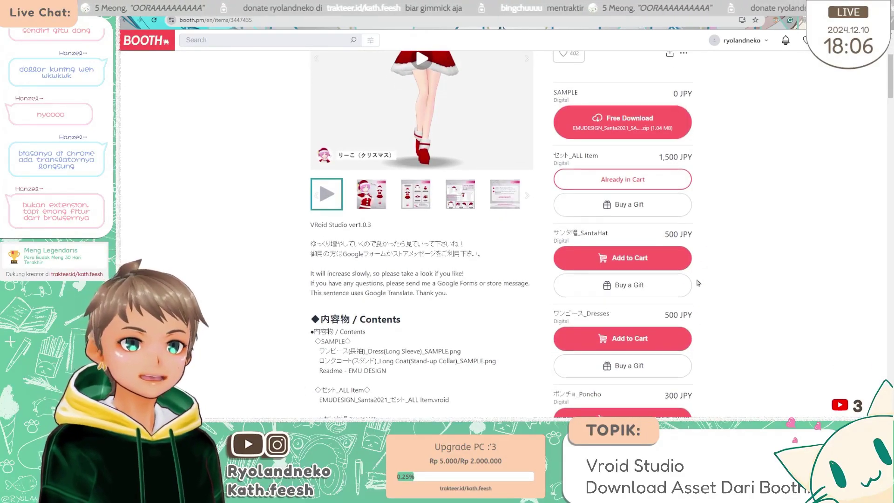
pyautogui.scroll(-3, 689, 280)
pyautogui.scroll(5, 668, 289)
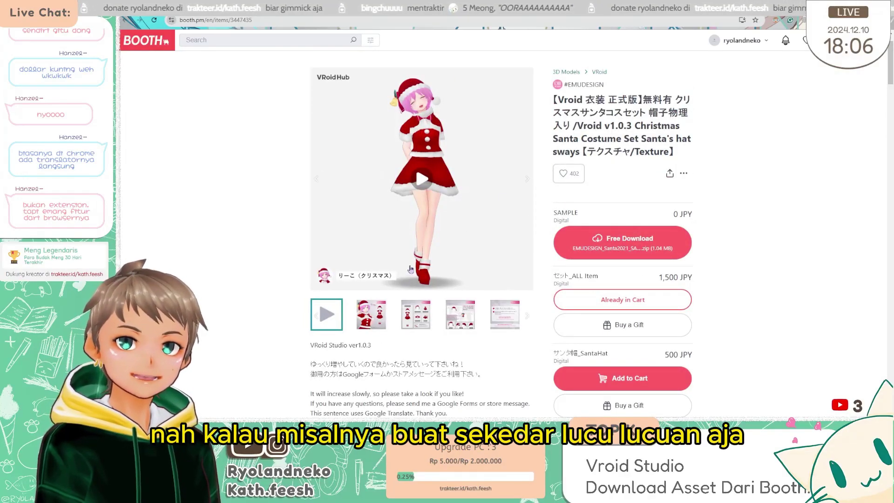
# - Download the Santa costume's free sample as EMUDESIGN_Santa2021_SAMPLE.zip and return to the Christmas VRoid results
pyautogui.click(646, 247)
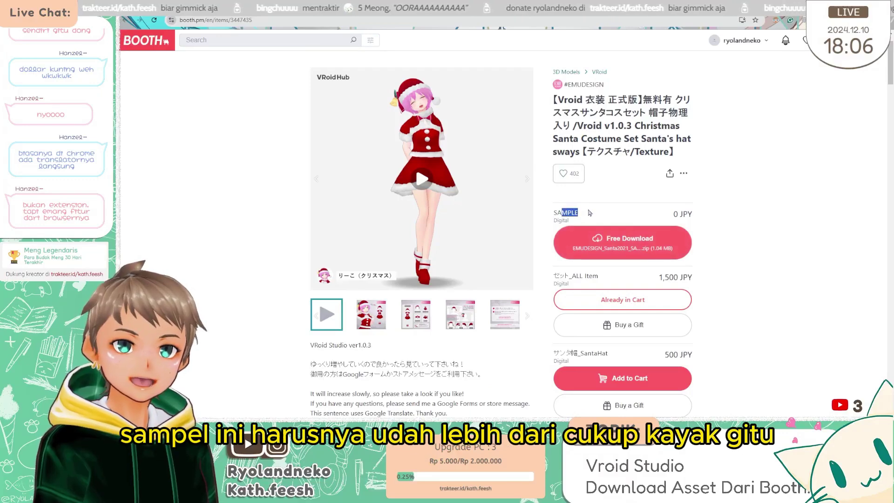
pyautogui.click(637, 247)
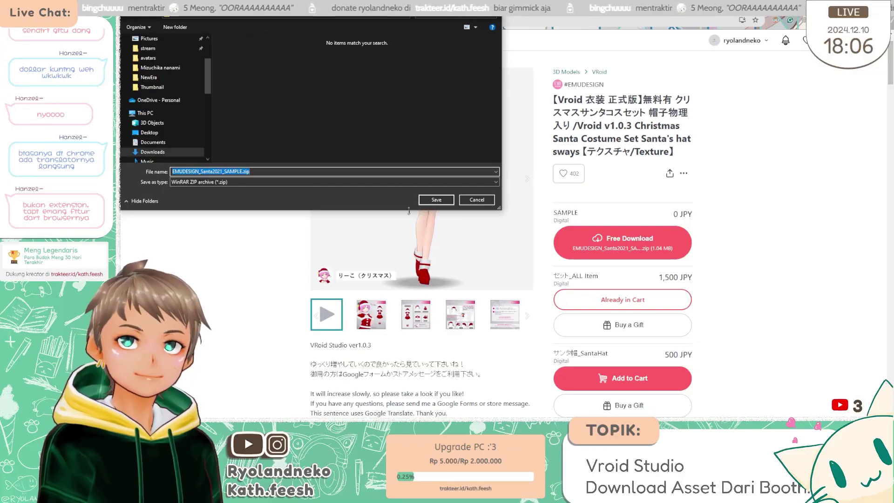
pyautogui.press('Escape')
pyautogui.hotkey('alt', 'Left')
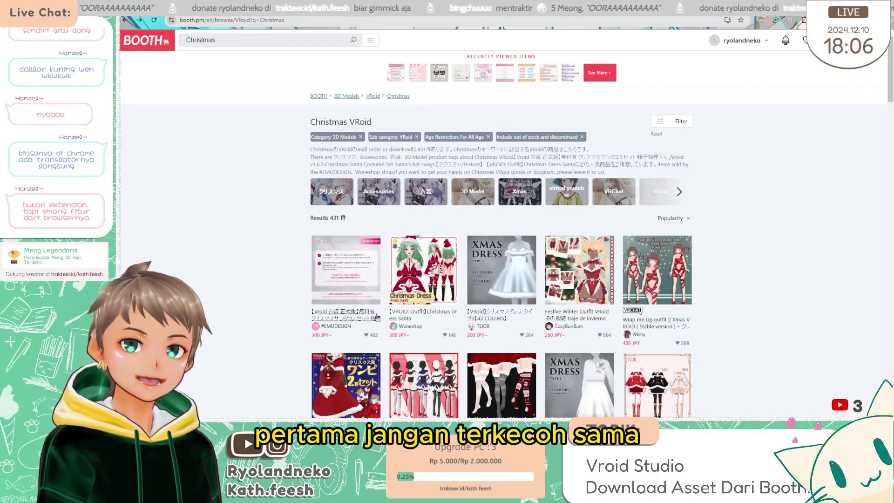
# - Sort the Christmas VRoid results by Price: Low to High
pyautogui.scroll(-2, 378, 317)
pyautogui.moveTo(388, 254); pyautogui.dragTo(495, 257)
pyautogui.click(753, 252)
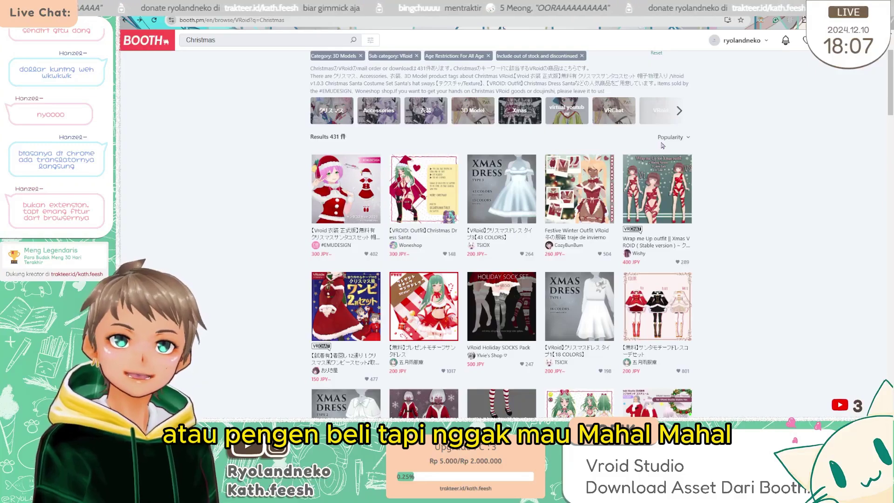
pyautogui.click(681, 139)
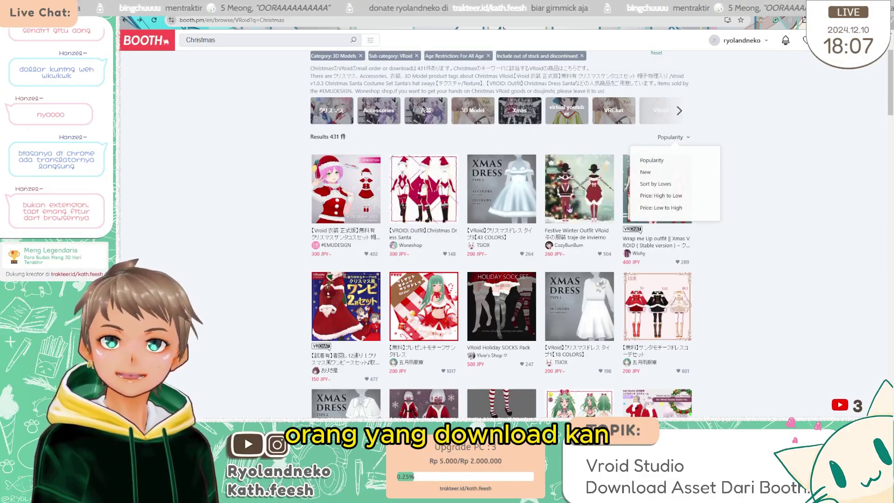
pyautogui.click(673, 209)
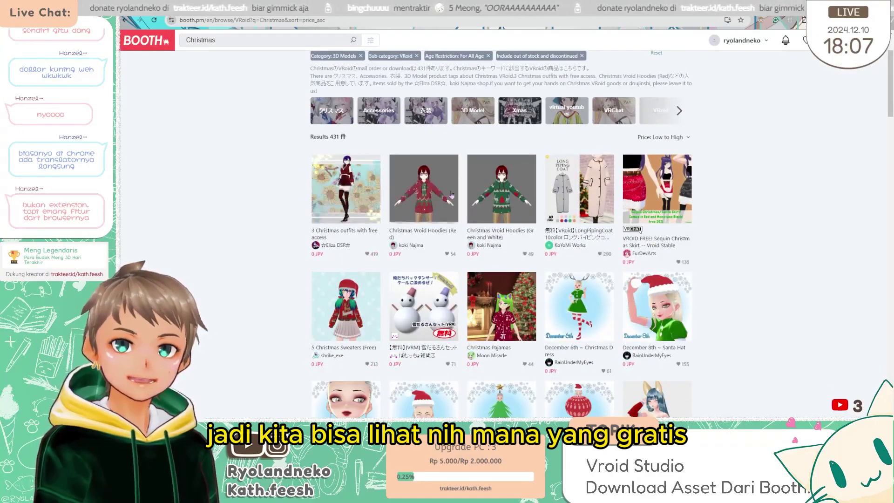
# - Browse the 0 JPY Christmas listings and open the December 11th ~ Christmas Earrings item page
pyautogui.scroll(-3, 320, 294)
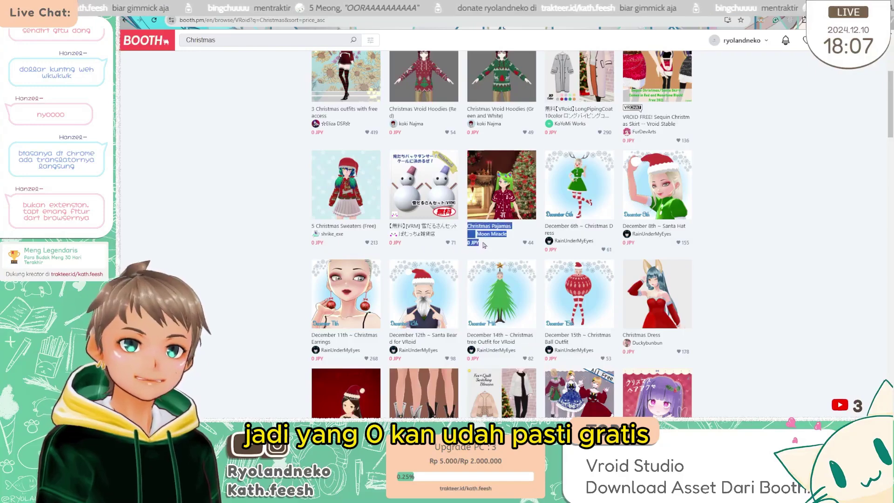
pyautogui.scroll(-3, 397, 333)
pyautogui.scroll(3, 397, 333)
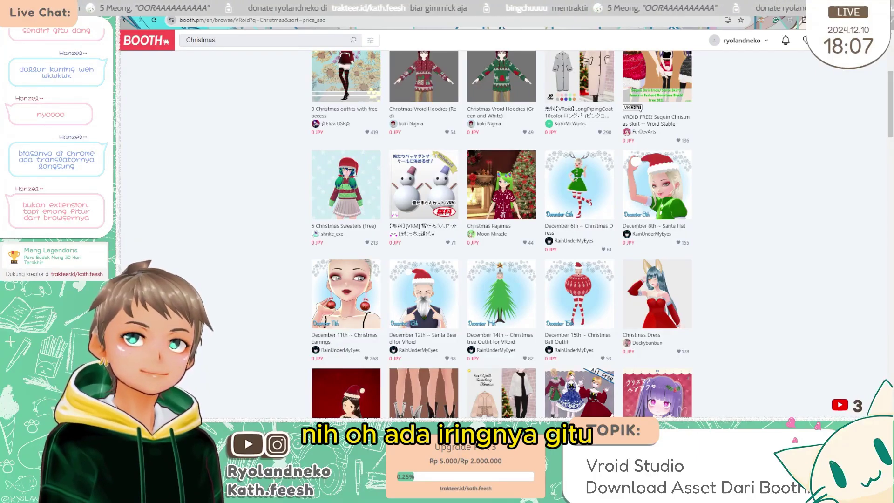
pyautogui.click(354, 7)
pyautogui.click(419, 7)
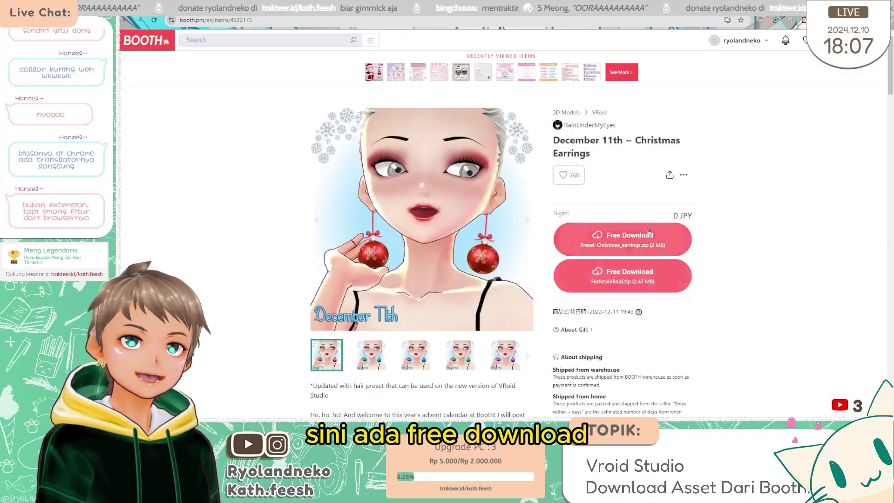
# - Download the free earrings preset, saving it as Preset-Christmas_earrings.zip
pyautogui.scroll(-1, 615, 217)
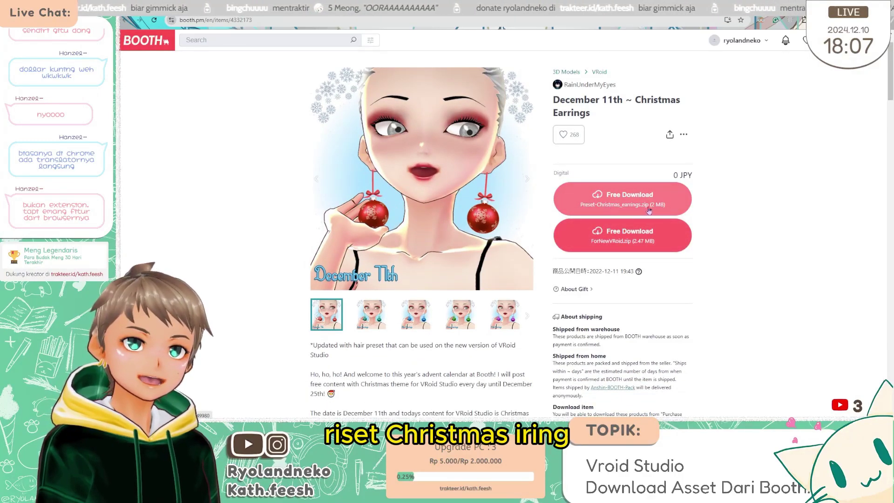
pyautogui.scroll(-4, 442, 316)
pyautogui.scroll(4, 445, 319)
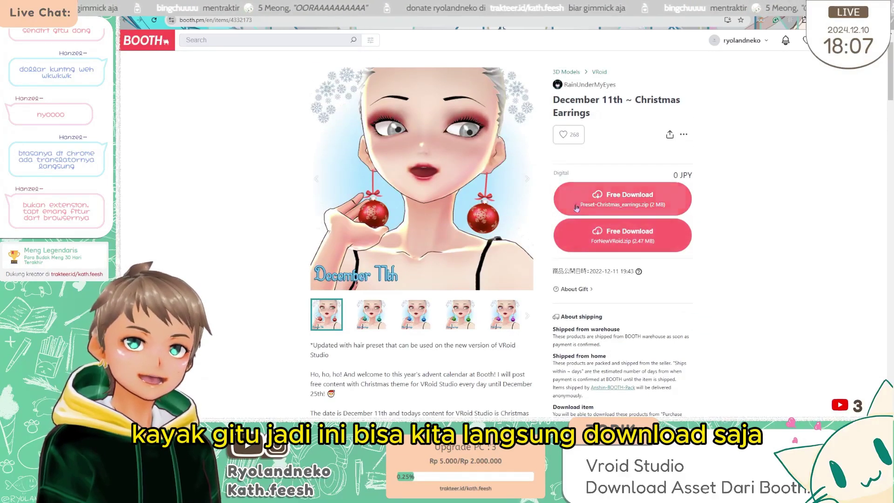
pyautogui.click(686, 189)
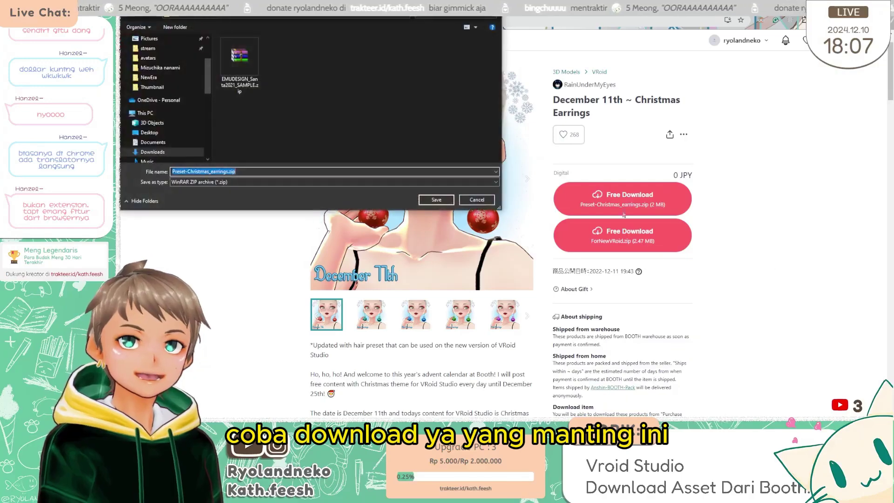
pyautogui.click(437, 199)
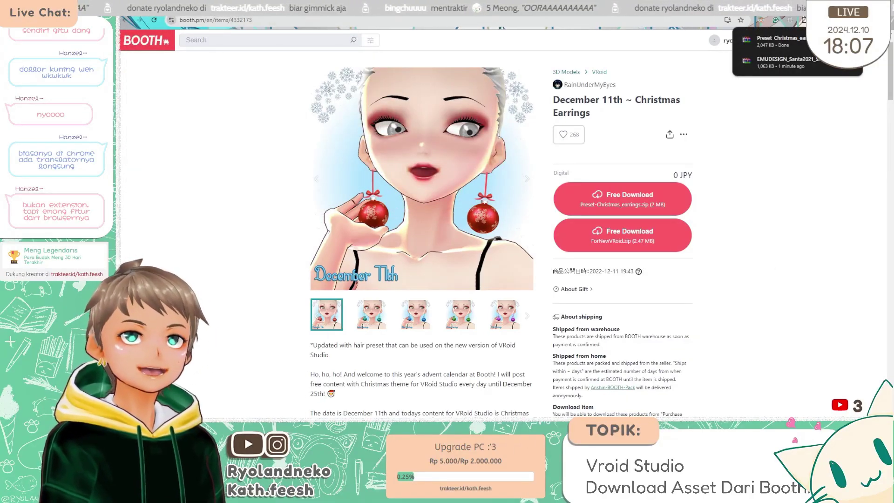
# - Switch to the Winter Sprite / Christmas headdress page and start downloading its free version as a RAR archive
pyautogui.hotkey('ctrl', 'Tab')
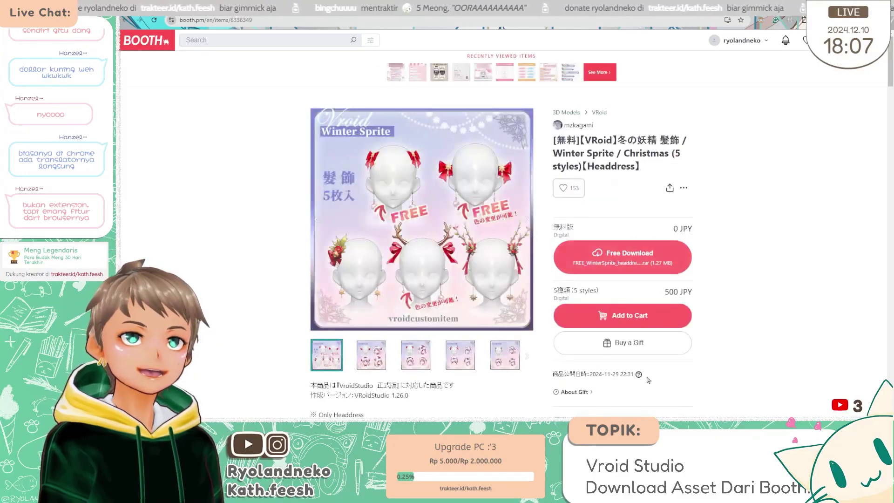
pyautogui.scroll(-3, 488, 285)
pyautogui.scroll(3, 487, 286)
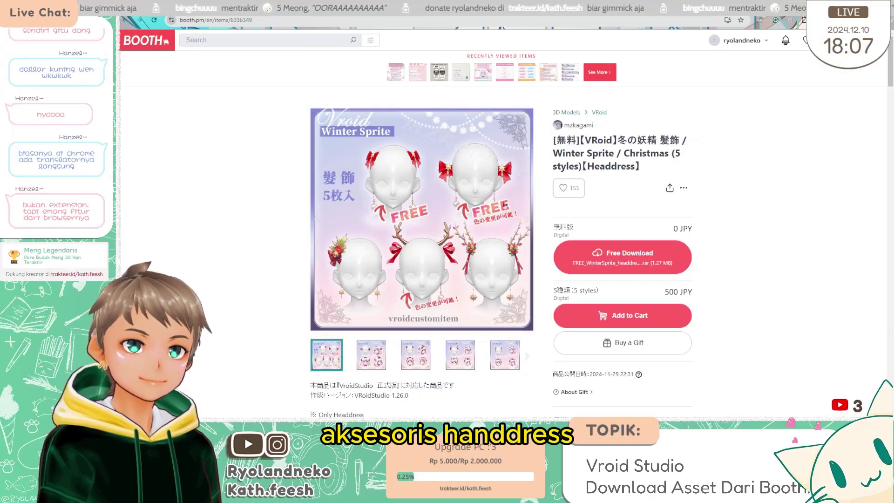
pyautogui.moveTo(595, 164); pyautogui.dragTo(630, 153)
pyautogui.click(756, 178)
pyautogui.click(636, 262)
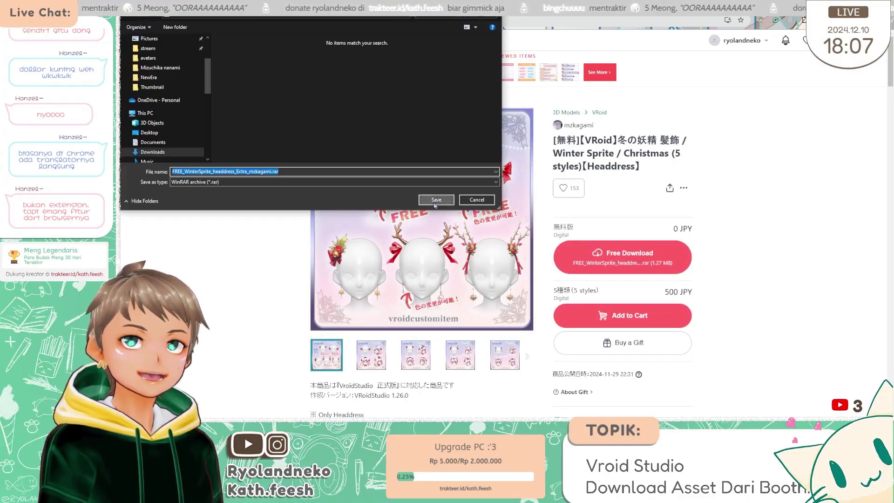
# - Save FREE_WinterSprite_headdress_Extra_mzkagami.rar and open its containing folder from the browser's download history
pyautogui.click(436, 201)
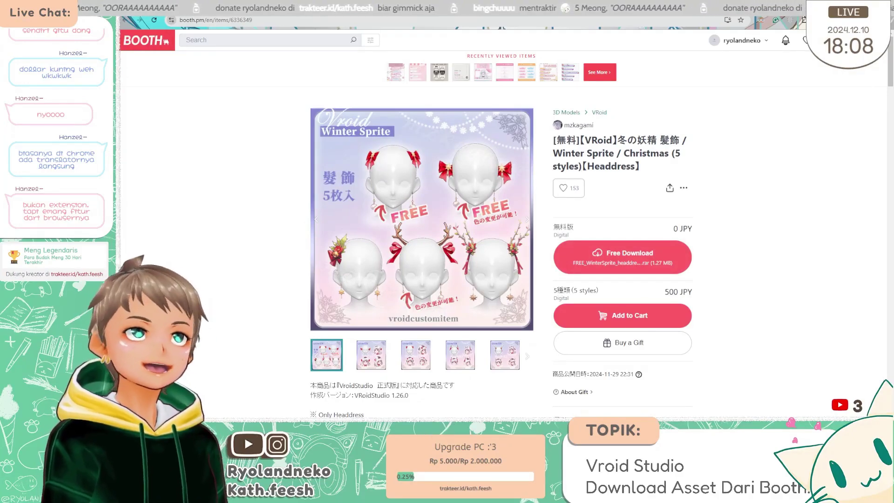
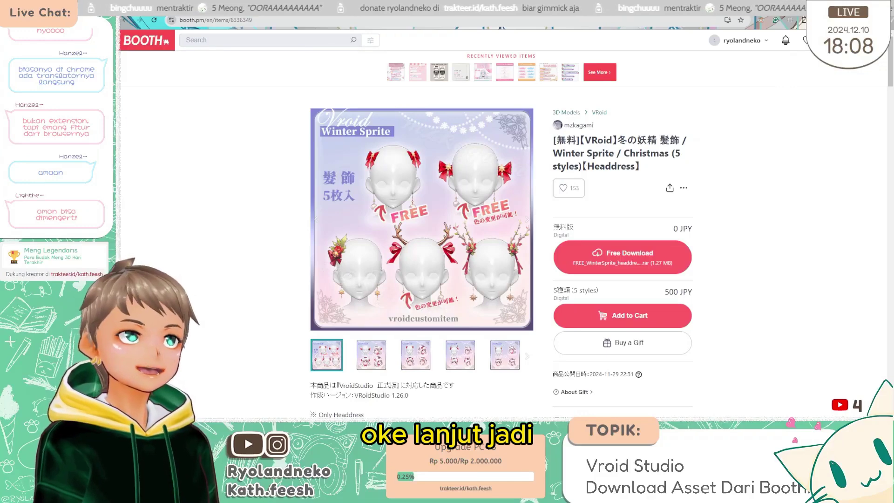
pyautogui.hotkey('ctrl', 'j')
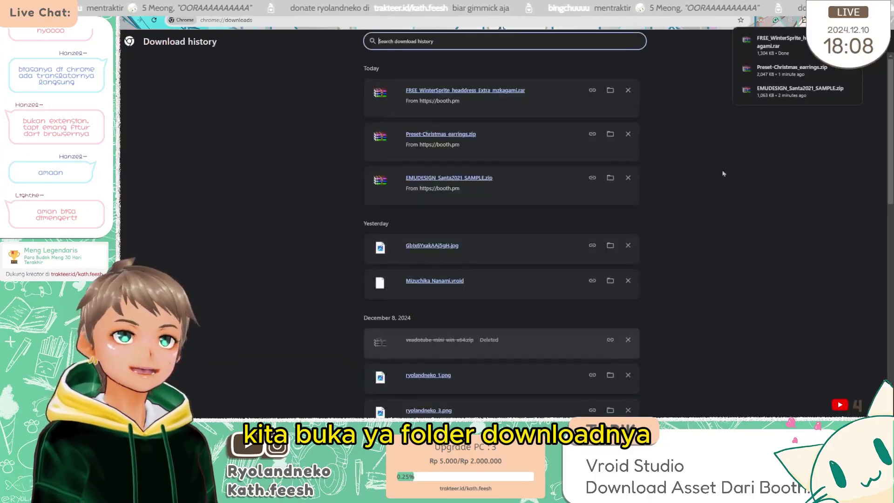
pyautogui.click(607, 91)
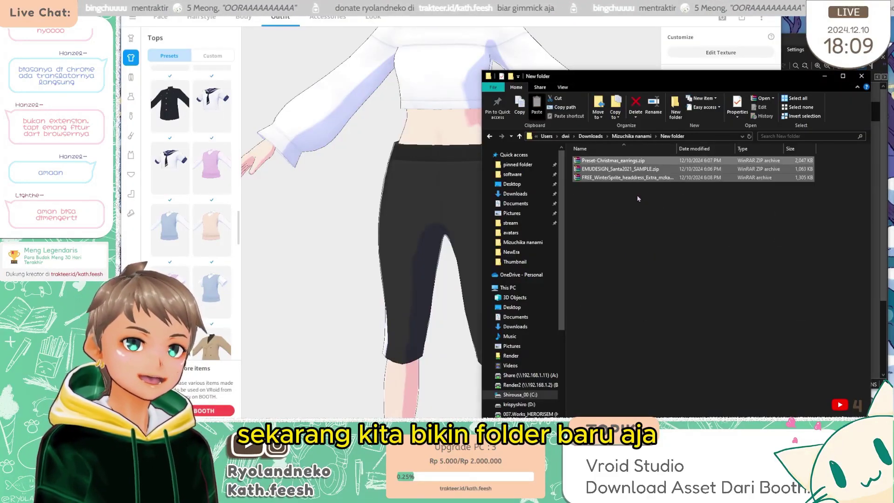
pyautogui.click(662, 246)
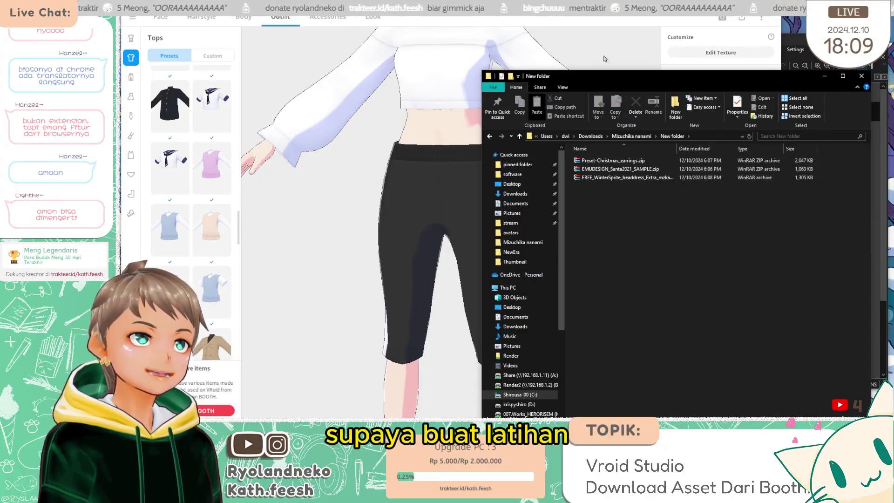
# - Switch to VRoid Studio and go back to model selection without saving the edits to the current model
pyautogui.moveTo(616, 80); pyautogui.dragTo(624, 47)
pyautogui.click(364, 106)
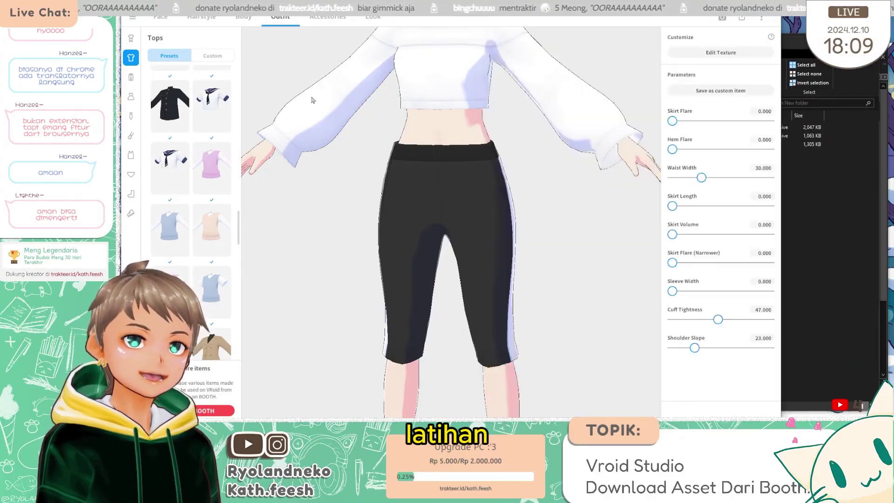
pyautogui.scroll(-2, 363, 106)
pyautogui.click(133, 16)
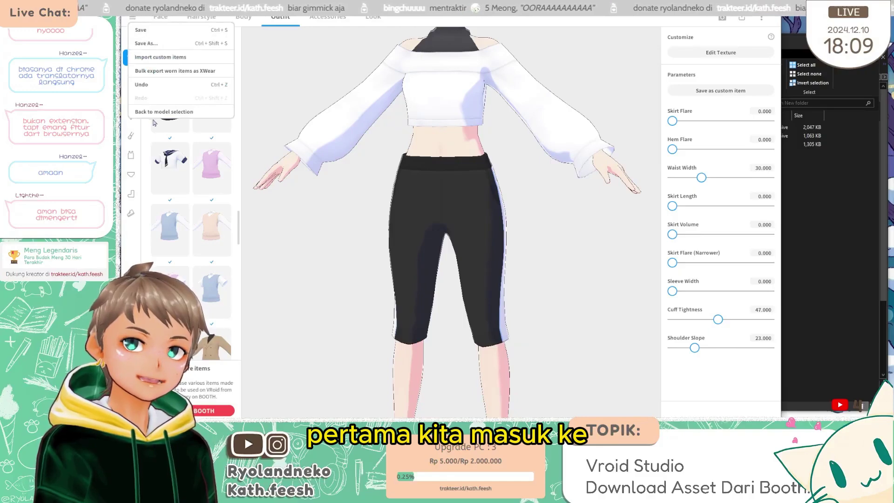
pyautogui.click(161, 115)
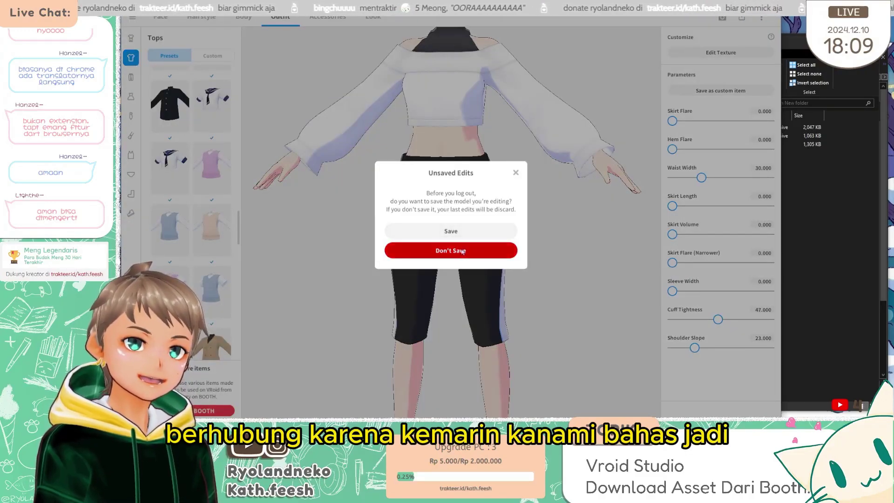
pyautogui.click(476, 253)
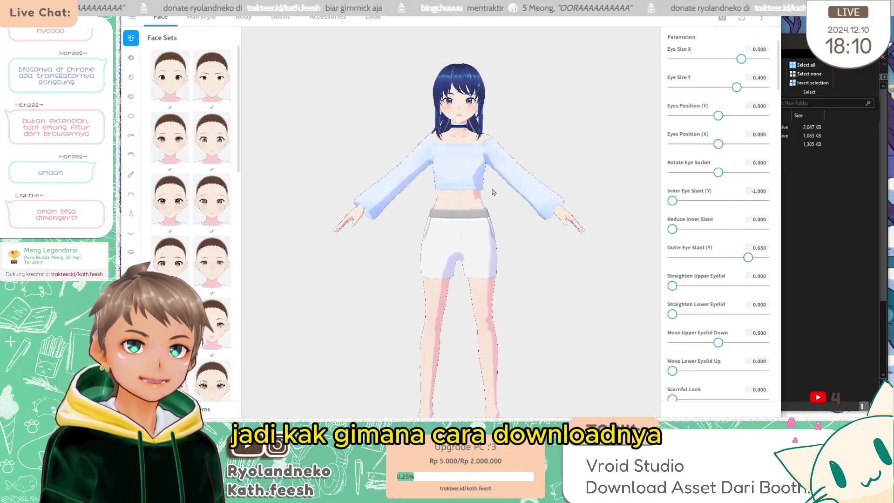
# - Review the downloaded asset archives in the New folder window and return to the VRoid Studio model
pyautogui.click(828, 217)
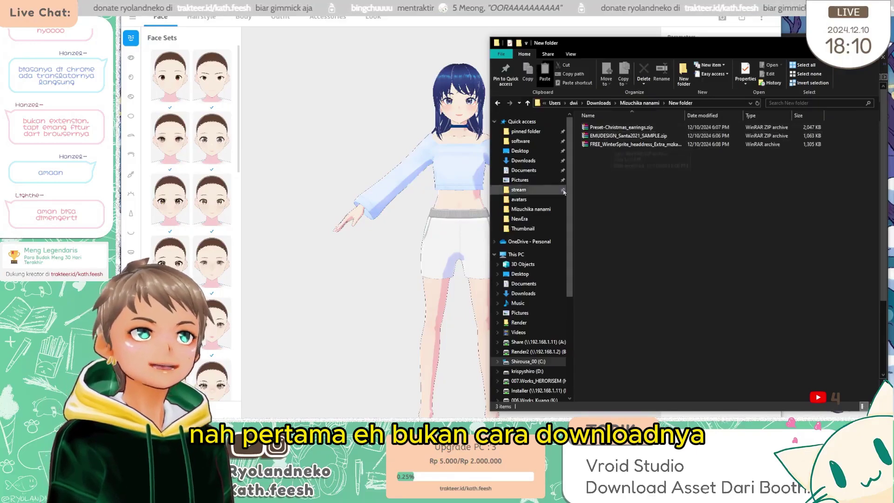
pyautogui.click(620, 127)
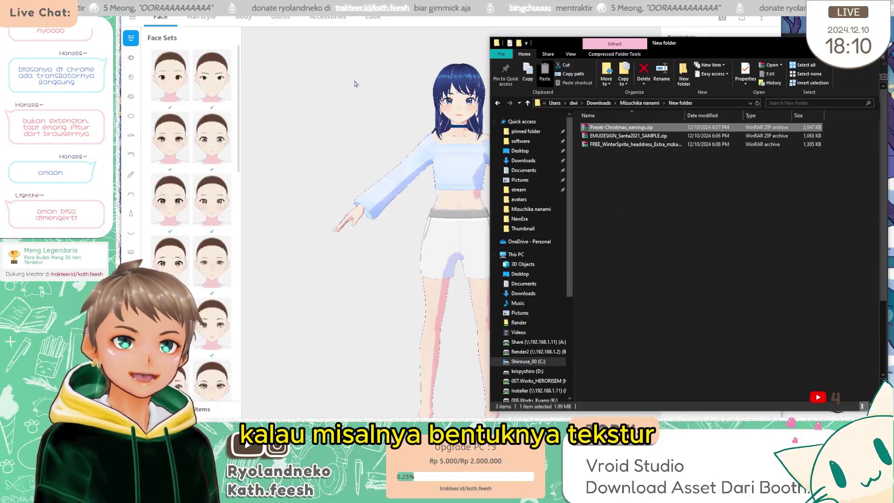
pyautogui.click(296, 84)
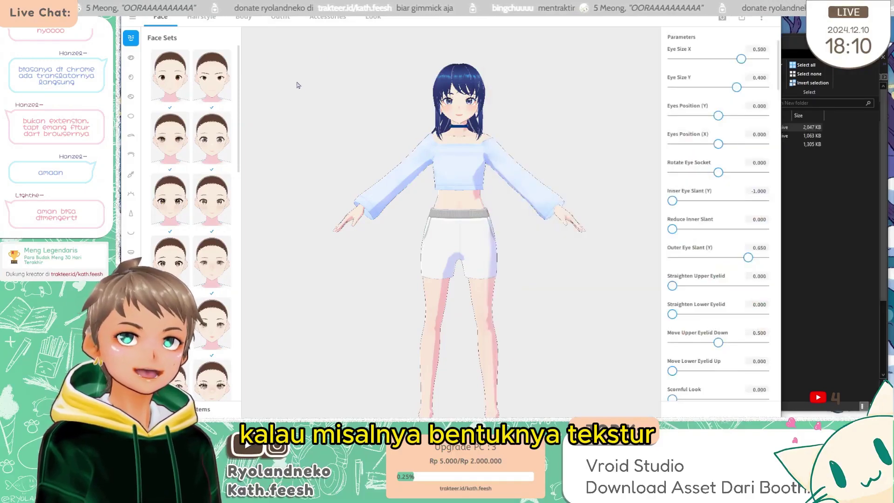
pyautogui.click(201, 16)
pyautogui.click(160, 16)
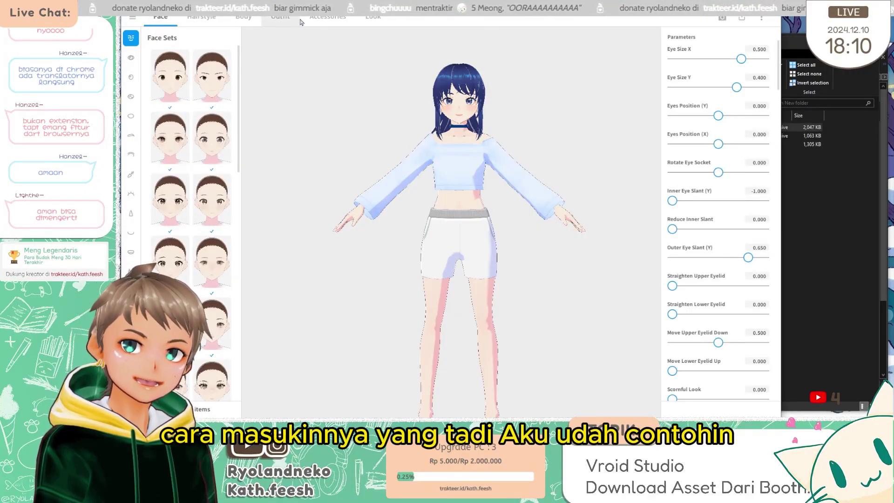
# - Open the custom tops of the model's outfit and start creating a new custom item
pyautogui.click(281, 17)
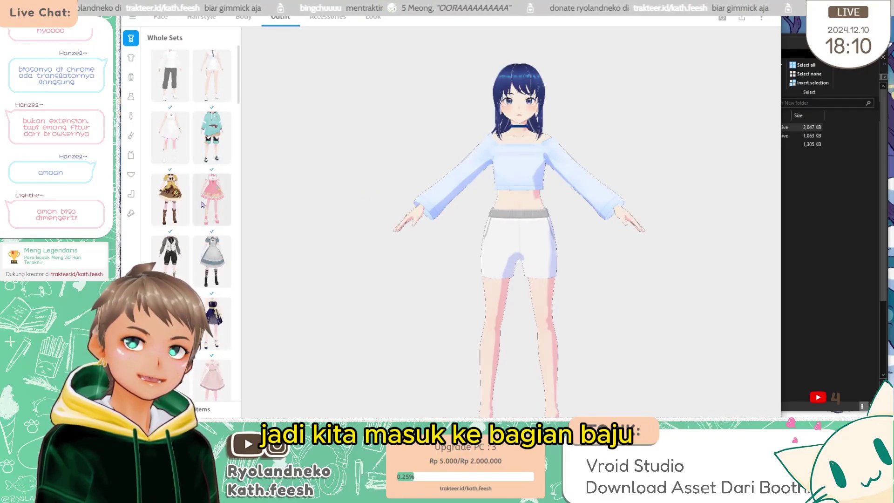
pyautogui.click(130, 58)
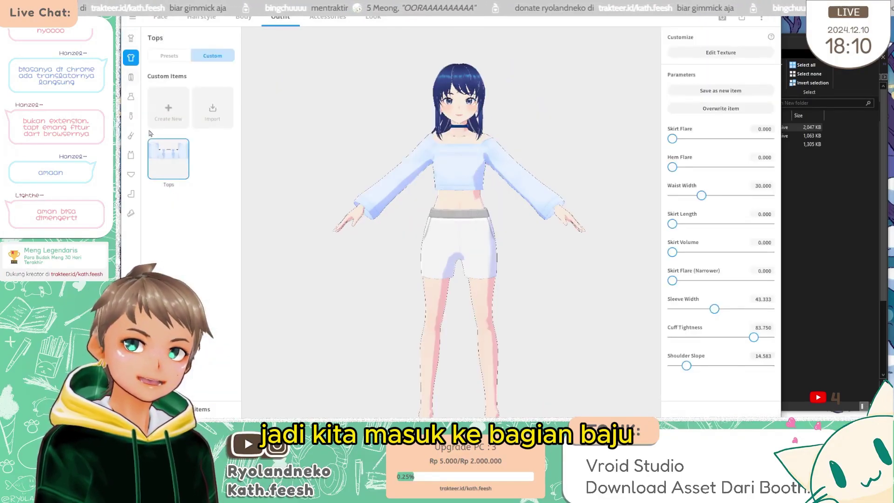
pyautogui.click(168, 107)
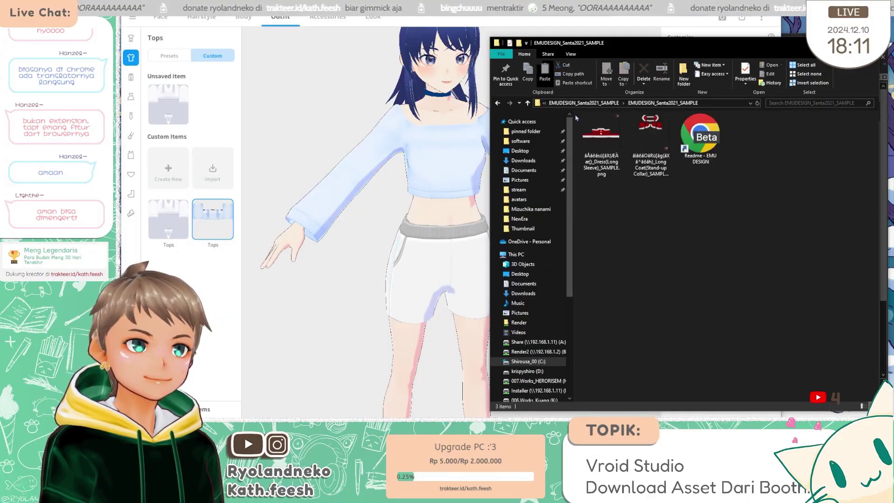
# - View the dress and long coat sample textures from the EMUDESIGN_Santa2021_SAMPLE folder, inspecting the coat up close
pyautogui.click(593, 135)
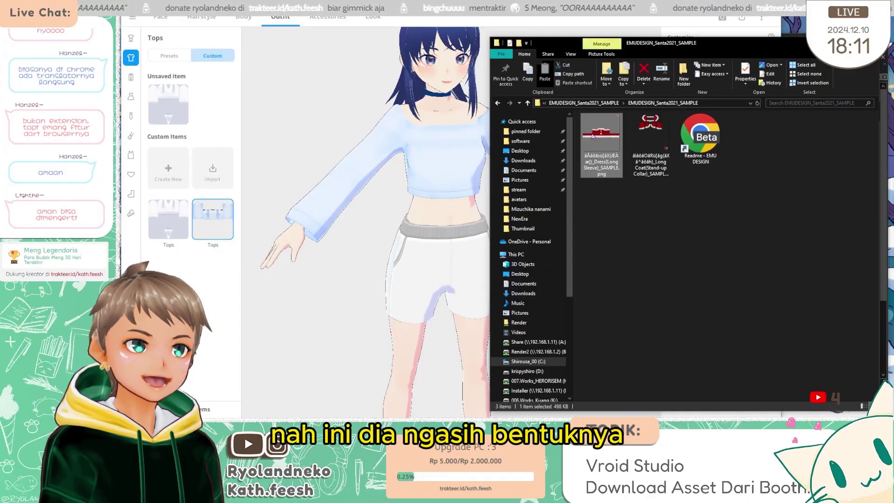
pyautogui.doubleClick(617, 162)
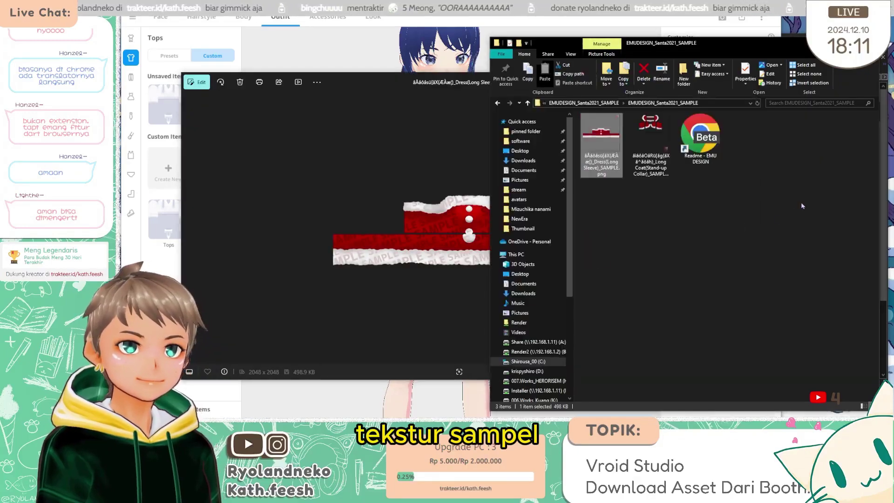
pyautogui.doubleClick(651, 144)
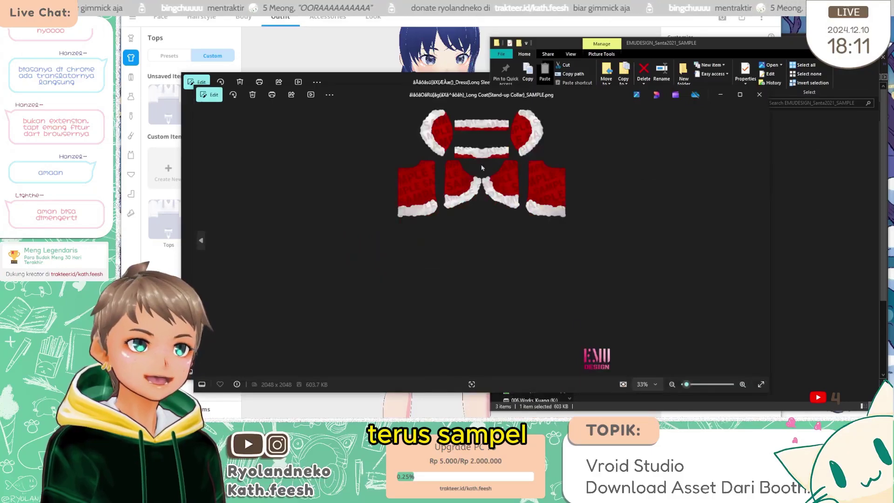
pyautogui.scroll(5, 485, 201)
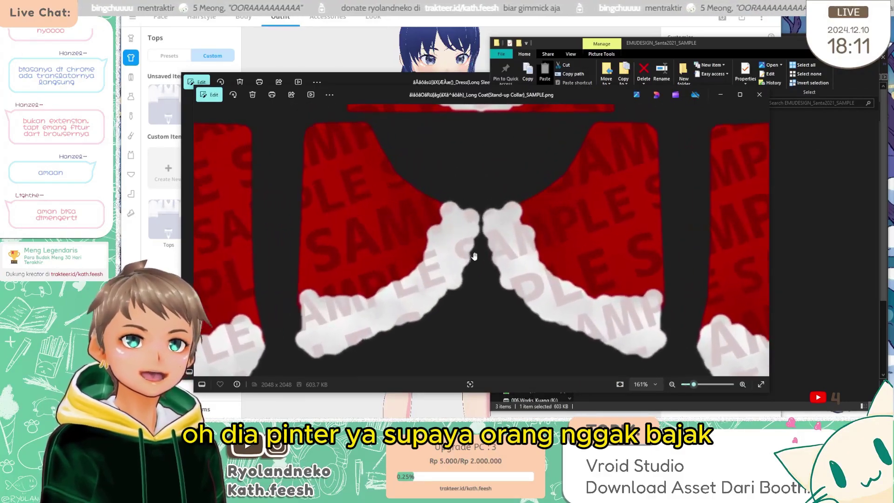
pyautogui.scroll(-3, 474, 256)
pyautogui.scroll(-2, 689, 189)
pyautogui.hotkey('alt', 'F4')
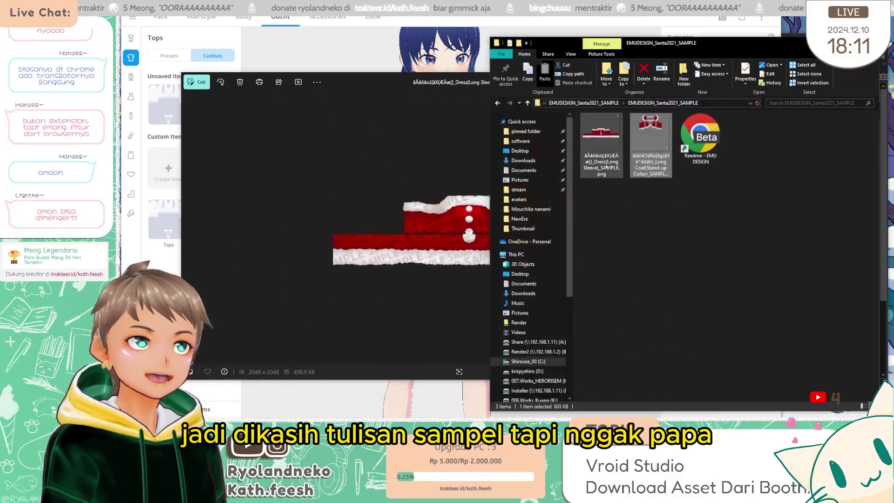
pyautogui.click(409, 150)
pyautogui.hotkey('alt', 'F4')
pyautogui.click(697, 224)
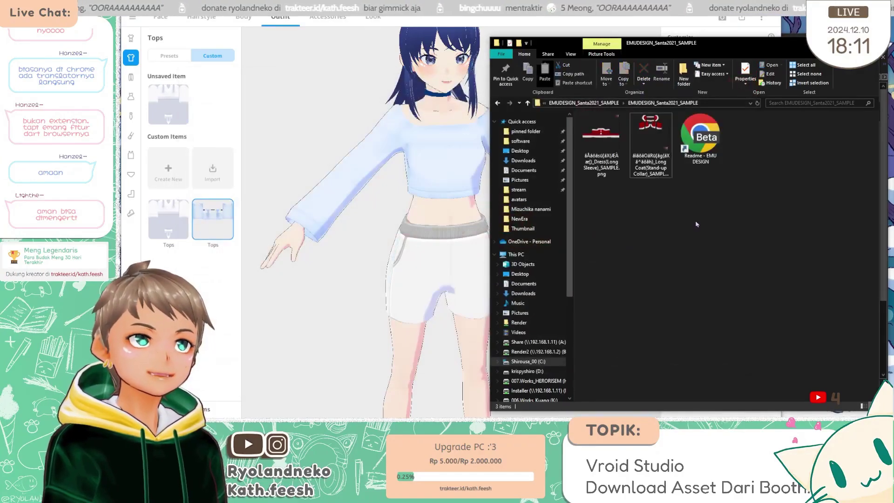
# - Check the file names of the dress and long coat sample textures for the base clothing template each one needs
pyautogui.doubleClick(703, 149)
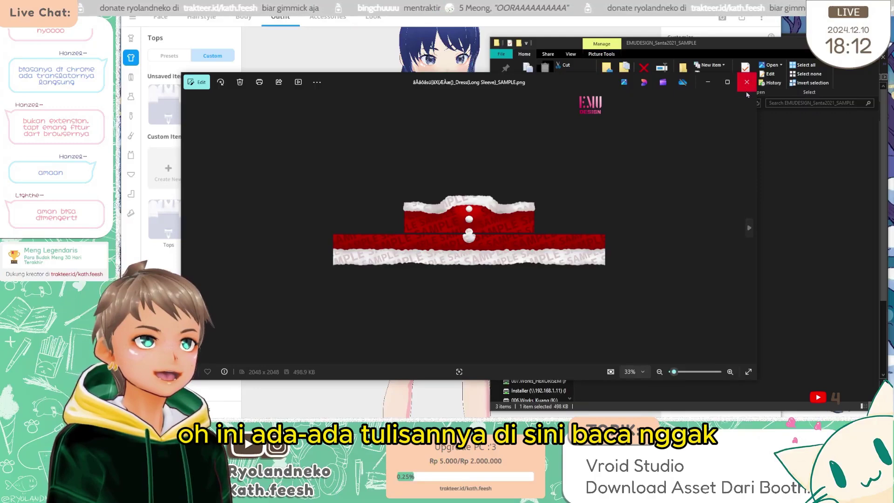
pyautogui.click(747, 82)
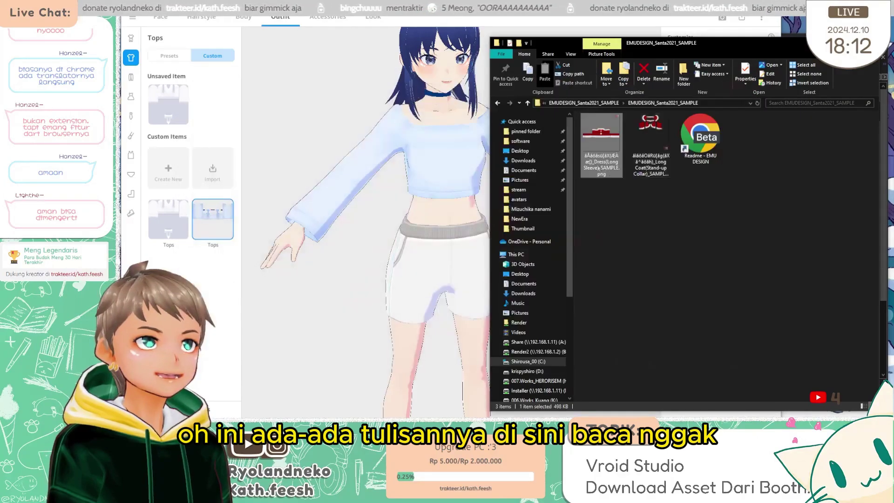
pyautogui.doubleClick(600, 145)
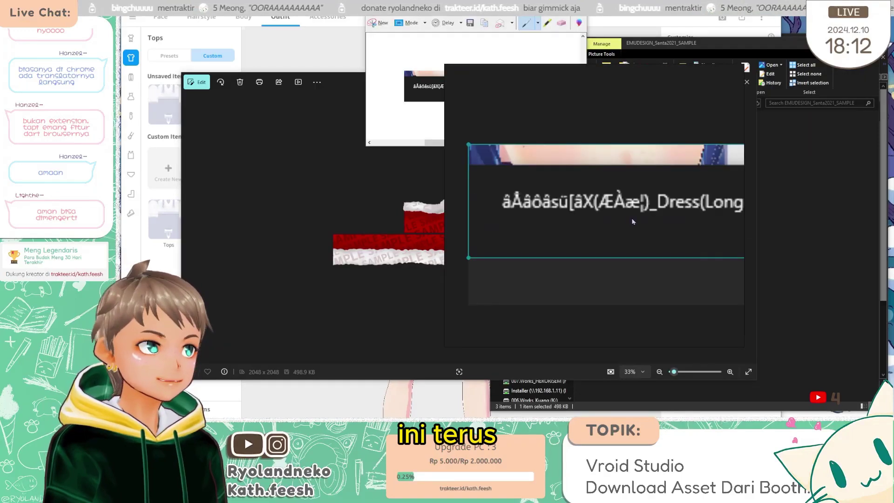
pyautogui.moveTo(634, 220); pyautogui.dragTo(468, 215)
pyautogui.scroll(1, 568, 199)
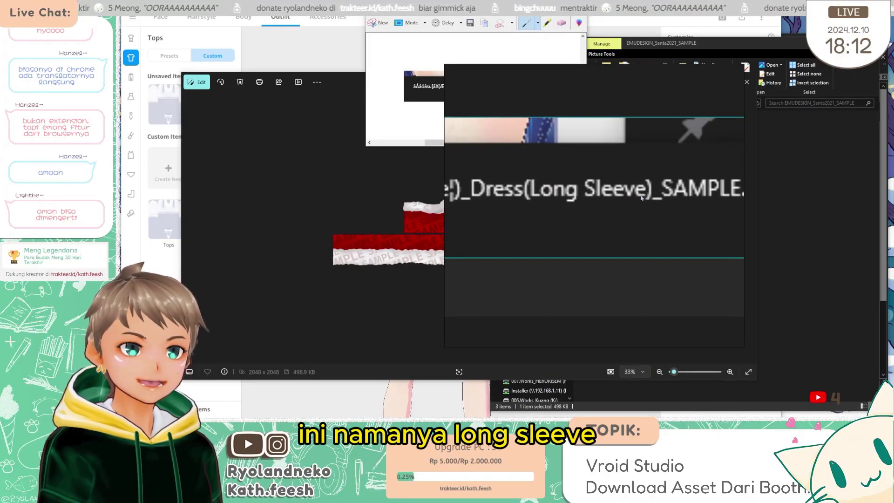
pyautogui.click(442, 214)
pyautogui.press('Right')
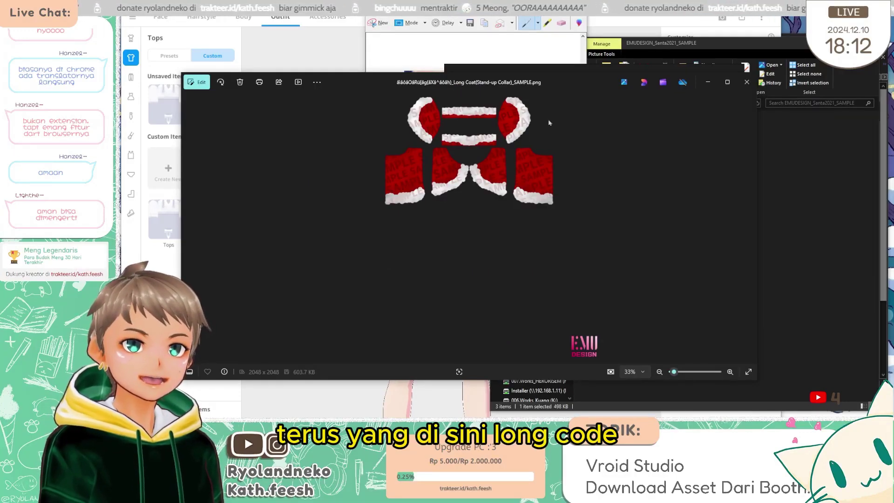
pyautogui.click(788, 162)
pyautogui.click(317, 49)
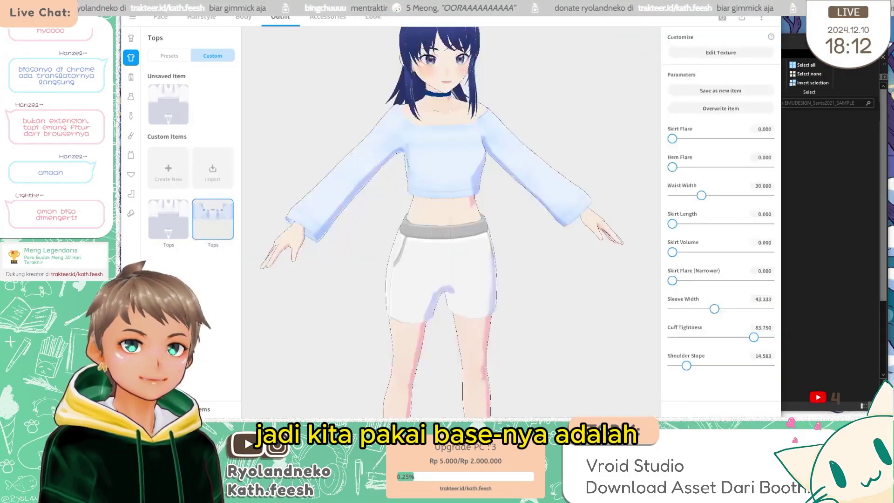
# - Start a new custom top in VRoid Studio, discarding the unsaved temporary items
pyautogui.click(170, 56)
pyautogui.click(210, 56)
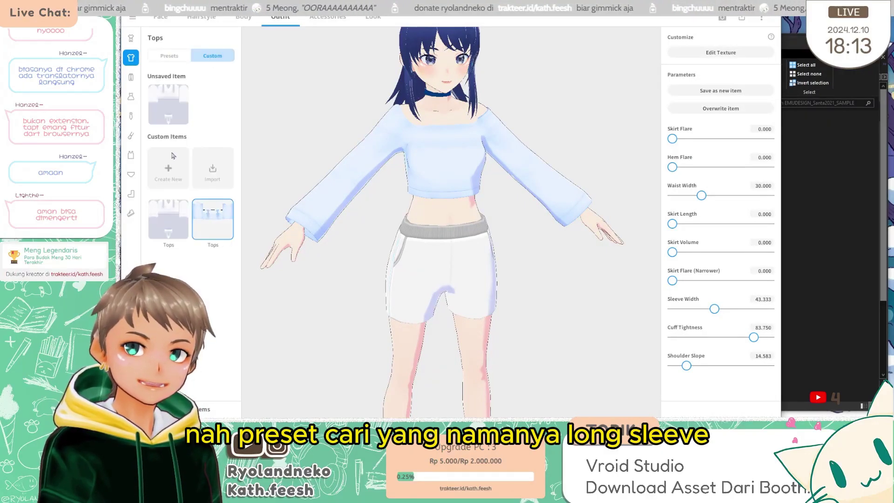
pyautogui.click(169, 167)
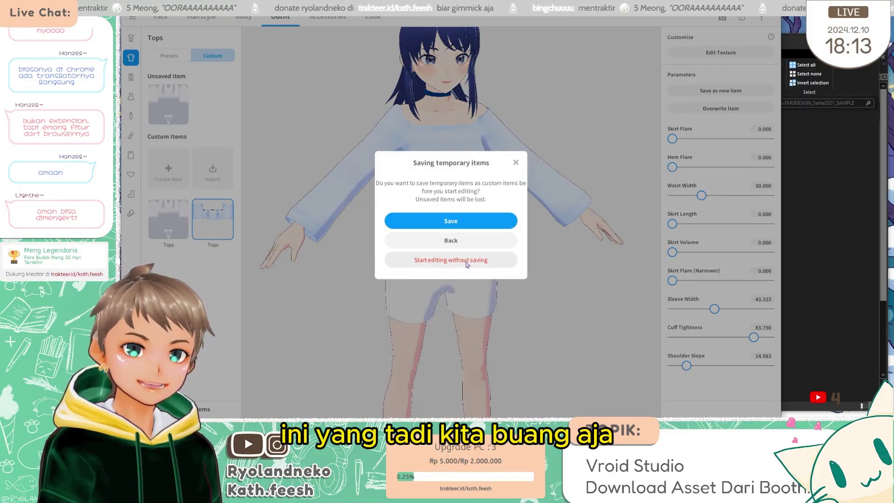
pyautogui.click(433, 265)
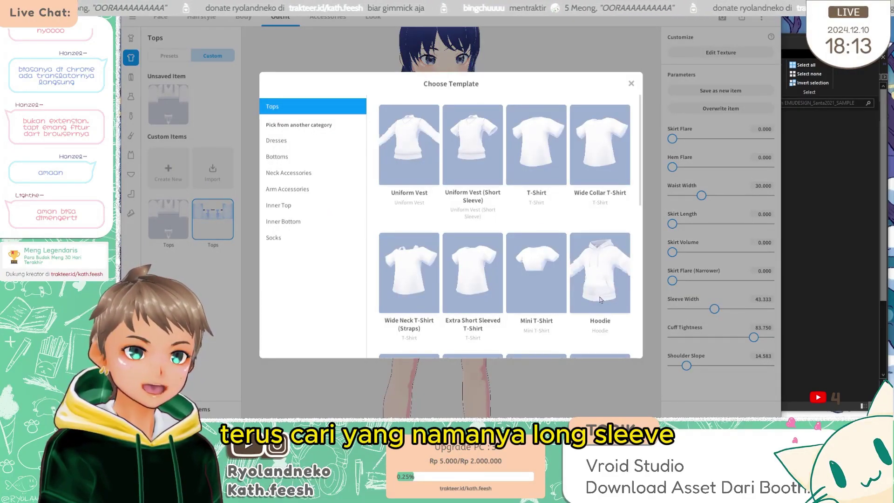
# - Compare the names of the Tops templates with the file name of the dress sample texture to find a long-sleeve match
pyautogui.scroll(-1, 433, 248)
pyautogui.scroll(1, 467, 250)
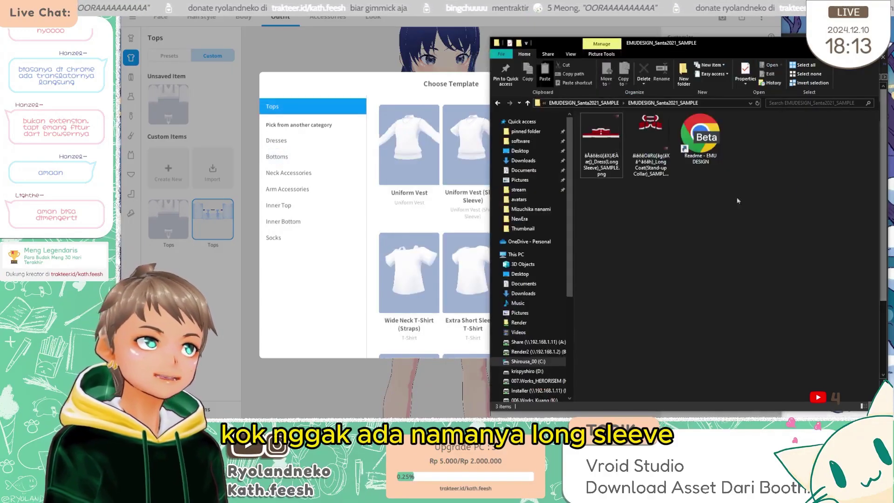
pyautogui.hotkey('alt', 'Tab')
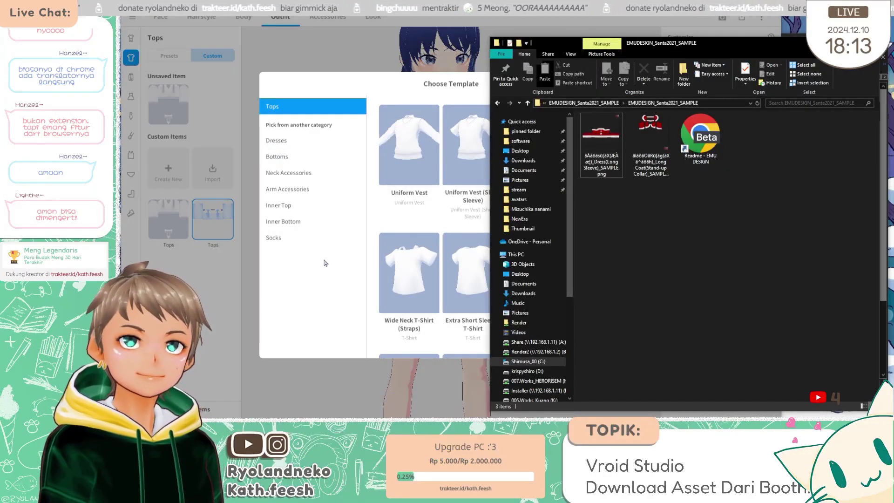
pyautogui.click(467, 220)
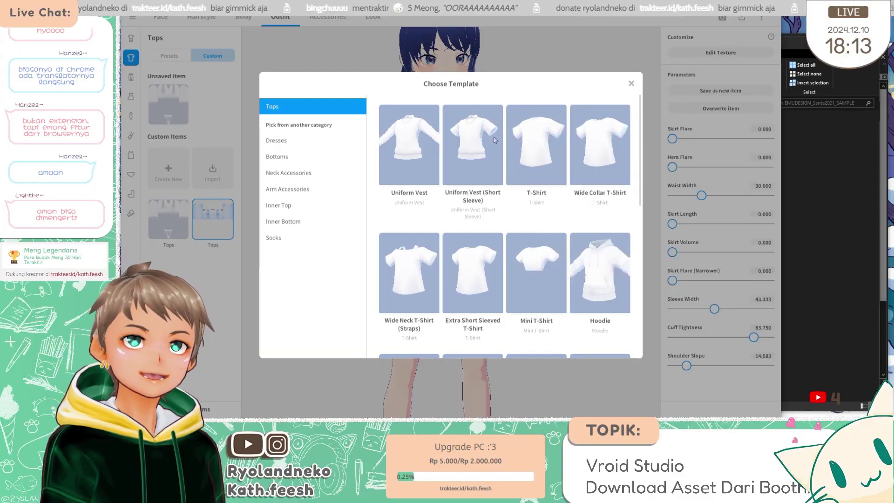
pyautogui.hotkey('alt', 'Tab')
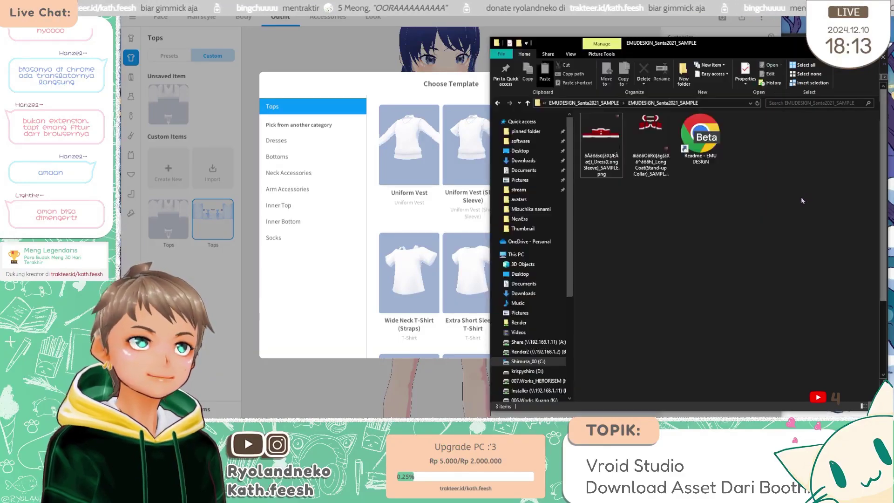
pyautogui.click(331, 283)
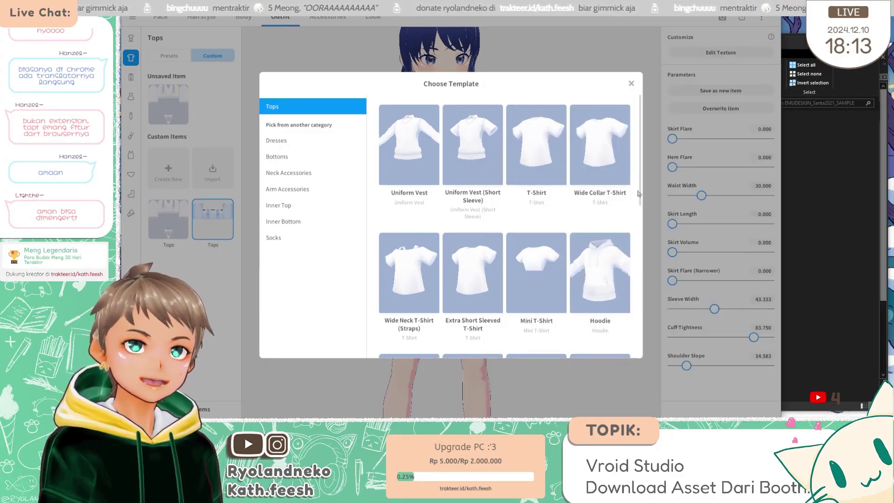
pyautogui.hotkey('alt', 'Tab')
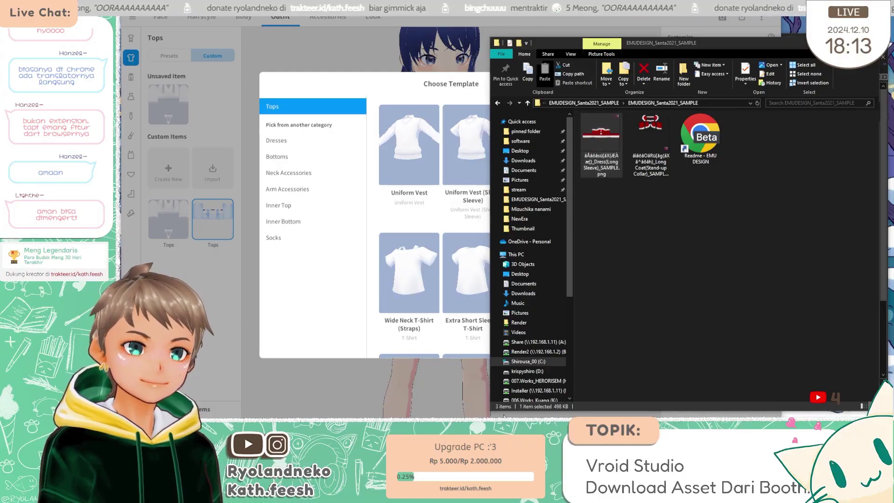
pyautogui.rightClick(597, 168)
pyautogui.press('Escape')
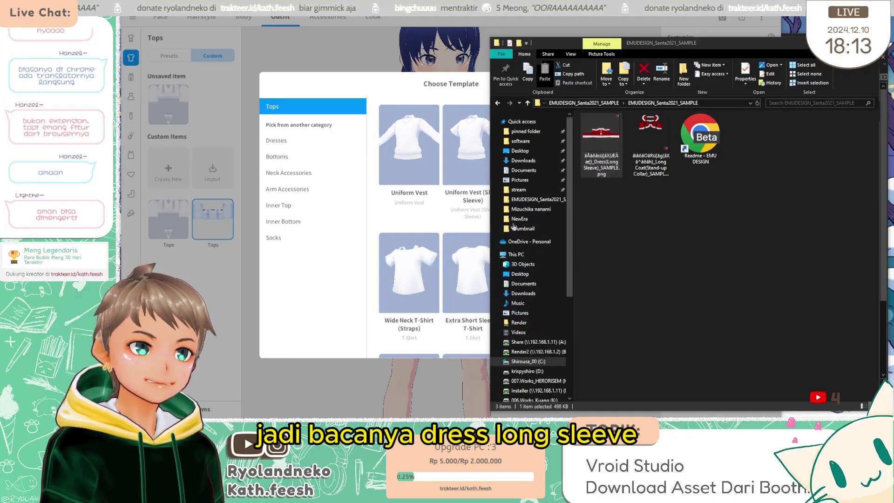
# - Browse the Dresses category and create the custom item from the long-sleeved Dress template
pyautogui.click(275, 140)
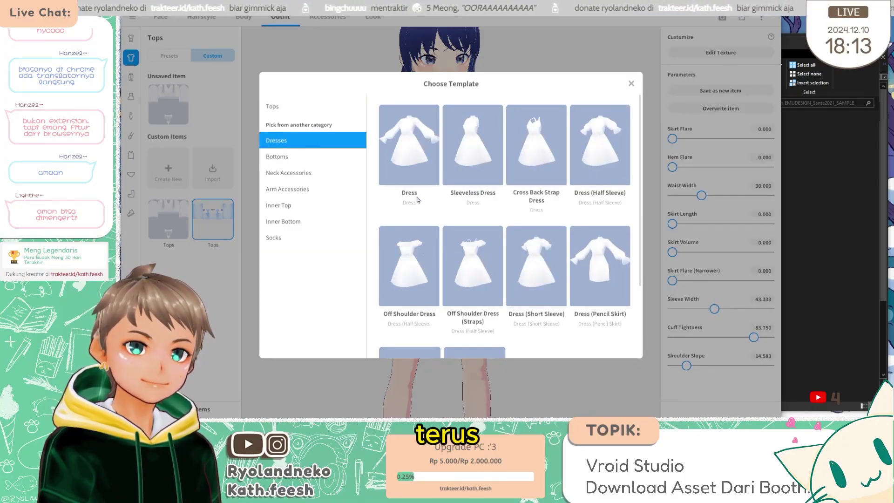
pyautogui.scroll(-1, 399, 304)
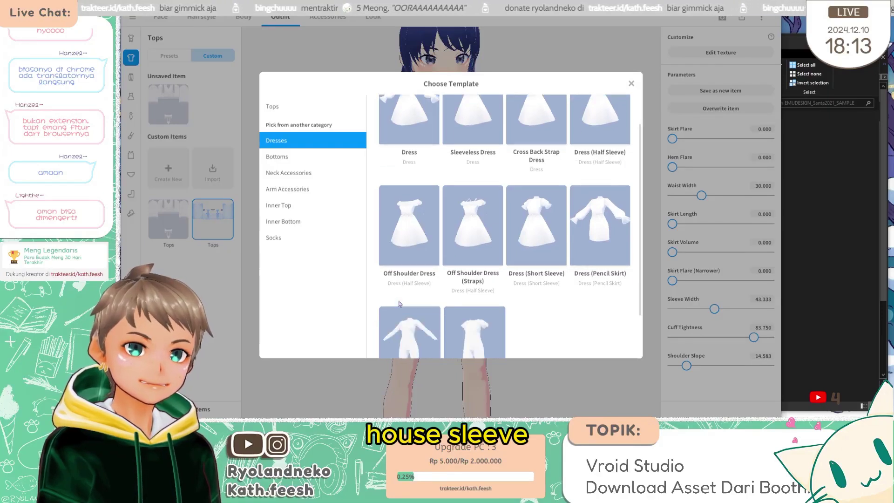
pyautogui.scroll(-2, 607, 262)
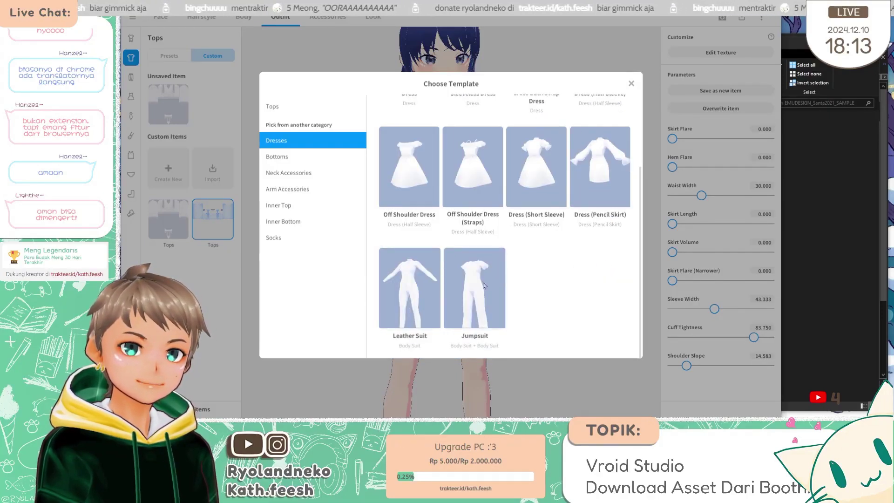
pyautogui.scroll(1, 536, 270)
pyautogui.scroll(1, 520, 220)
pyautogui.scroll(1, 521, 220)
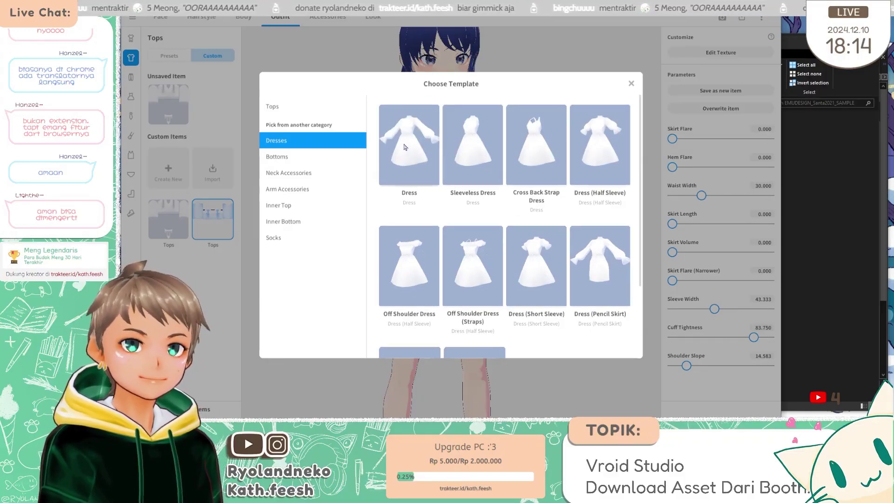
pyautogui.click(439, 148)
# - Open the textures of the new custom dress for editing
pyautogui.hotkey('alt', 'Tab')
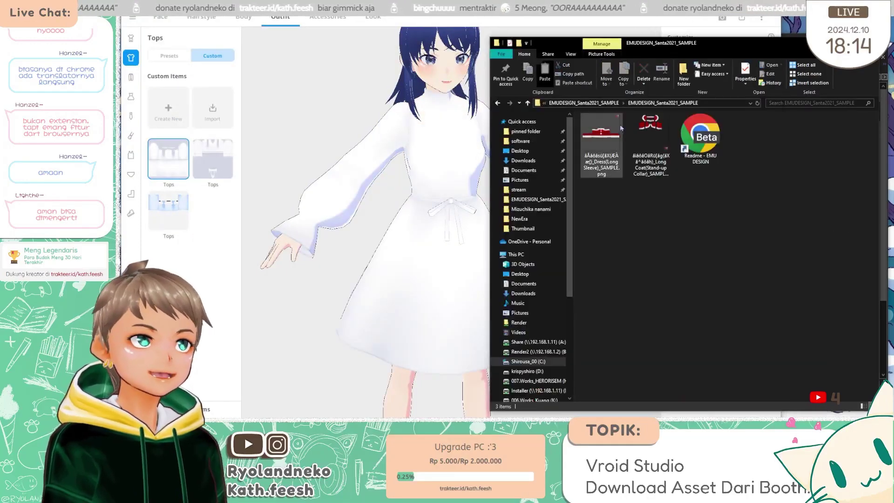
pyautogui.click(179, 249)
pyautogui.rightClick(172, 154)
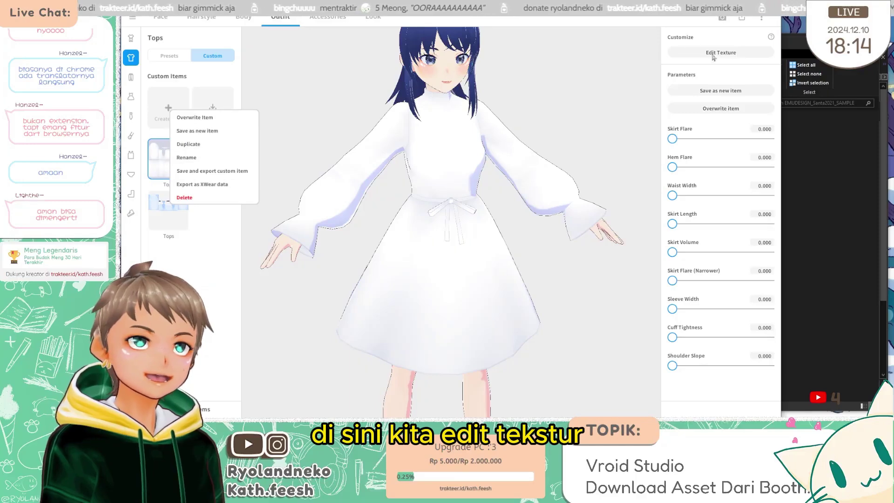
pyautogui.click(714, 58)
pyautogui.click(716, 53)
# - Copy the path of the EMUDESIGN_Santa2021_SAMPLE folder and add a new layer to the Dress (Long Sleeve) texture
pyautogui.click(843, 197)
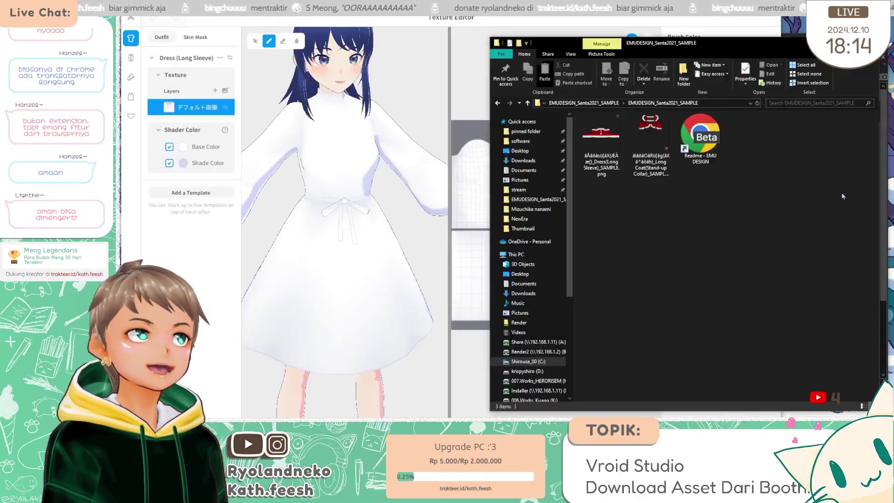
pyautogui.click(725, 103)
pyautogui.click(189, 254)
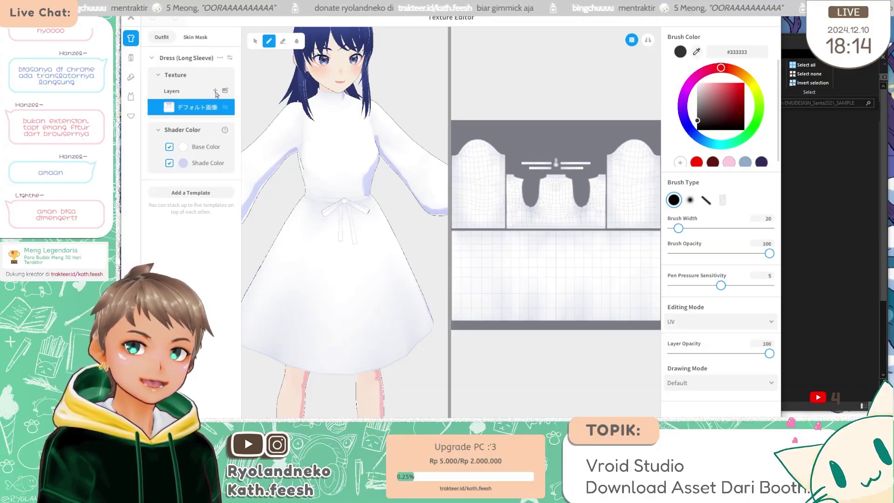
pyautogui.click(215, 91)
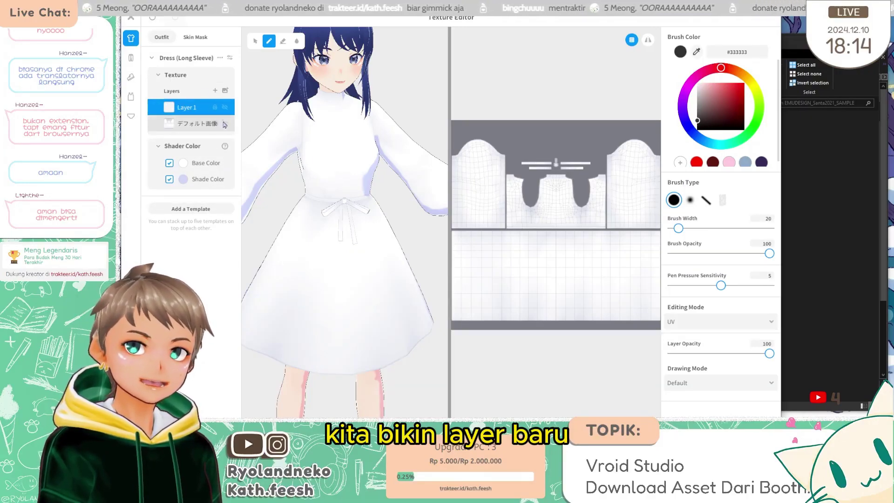
# - Import the Dress(Long Sleeve) sample PNG from the EMUDESIGN_Santa2021_SAMPLE folder into Layer 1
pyautogui.rightClick(200, 107)
pyautogui.click(218, 97)
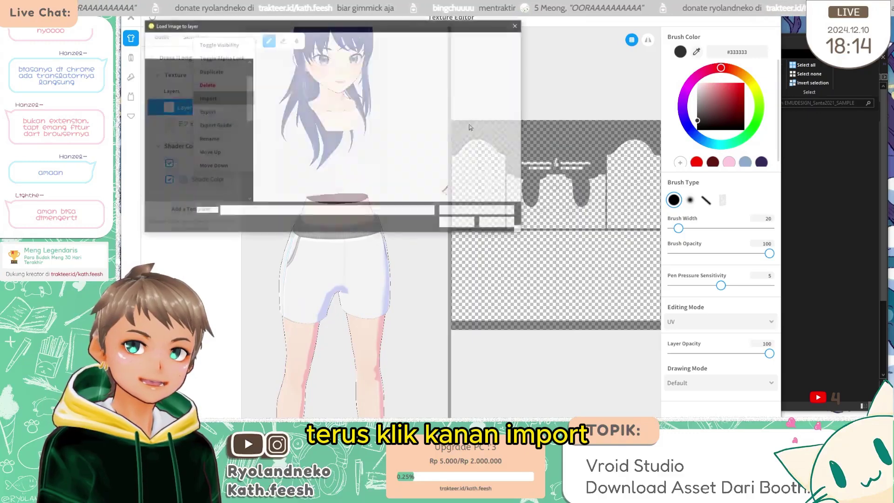
pyautogui.click(375, 40)
pyautogui.hotkey('ctrl', 'v')
pyautogui.press('Return')
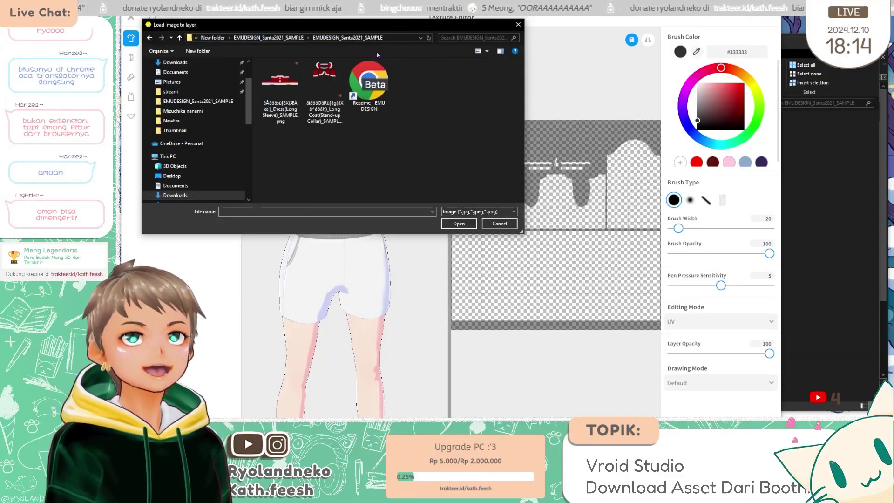
pyautogui.click(281, 90)
pyautogui.click(459, 224)
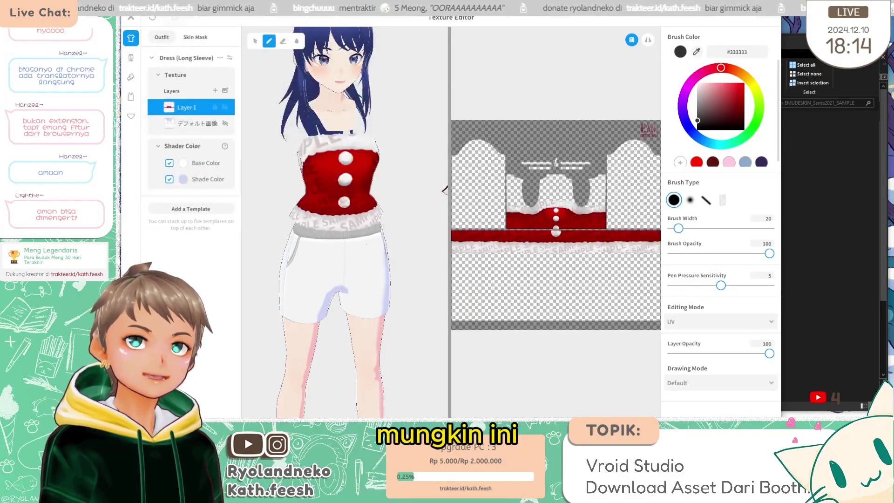
# - Open the skin mask of the dress and select its default image layer
pyautogui.scroll(-2, 345, 223)
pyautogui.moveTo(326, 223)
pyautogui.mouseDown()
pyautogui.moveTo(373, 224)
pyautogui.moveTo(279, 223)
pyautogui.moveTo(372, 223)
pyautogui.moveTo(308, 224)
pyautogui.moveTo(340, 224)
pyautogui.mouseUp()
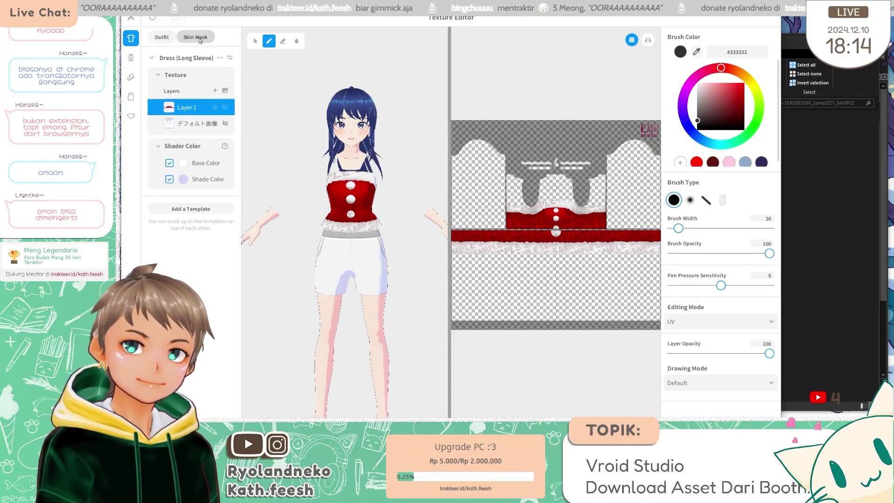
pyautogui.click(193, 37)
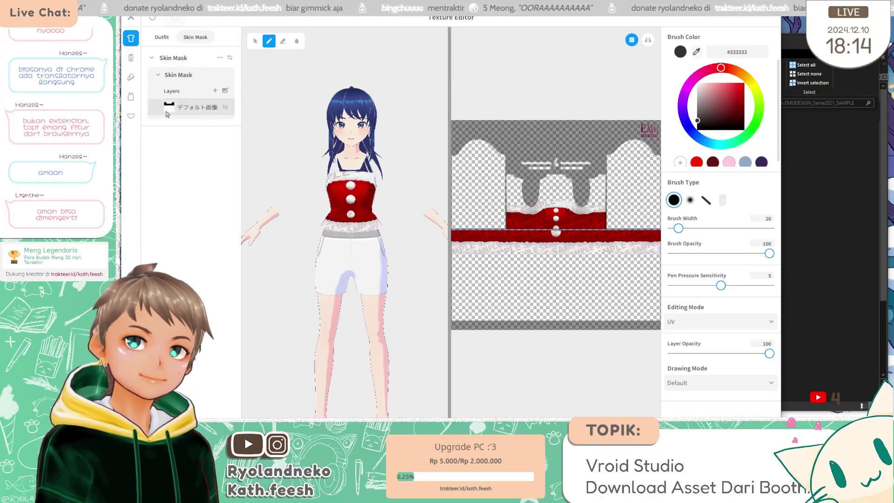
pyautogui.click(184, 107)
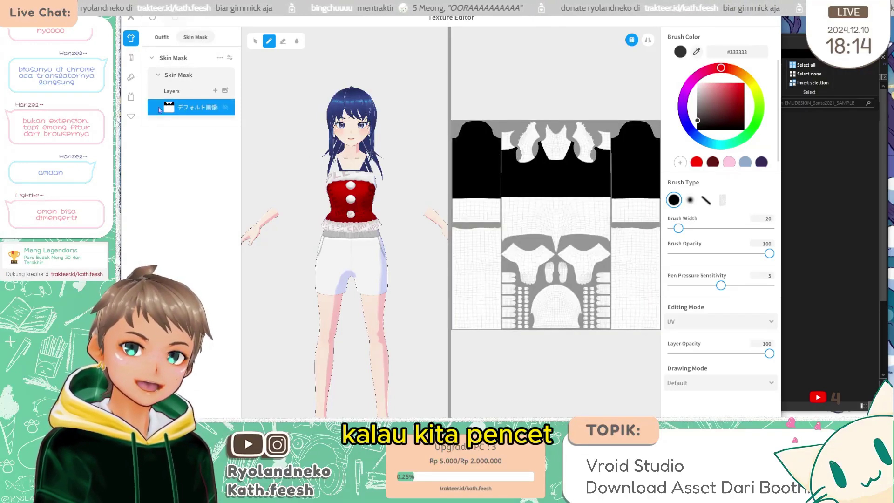
# - Examine the black and white areas of the skin mask texture against the body parts they cover
pyautogui.scroll(2, 570, 186)
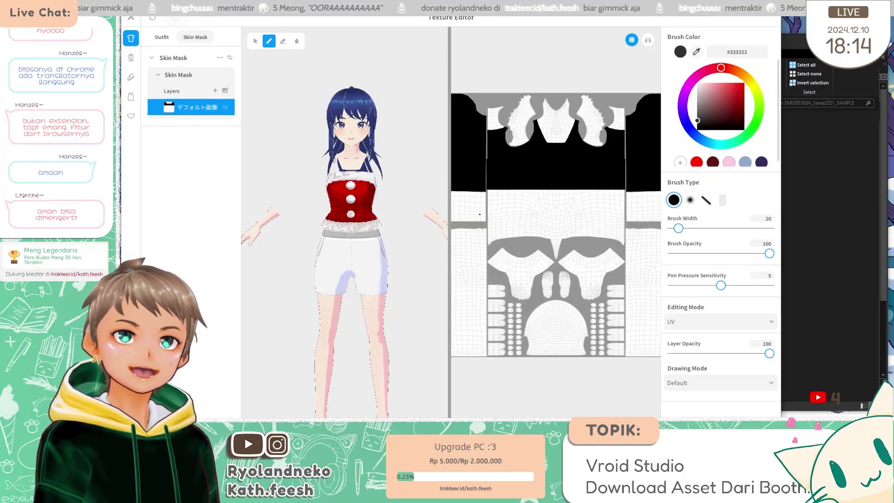
pyautogui.scroll(1, 495, 198)
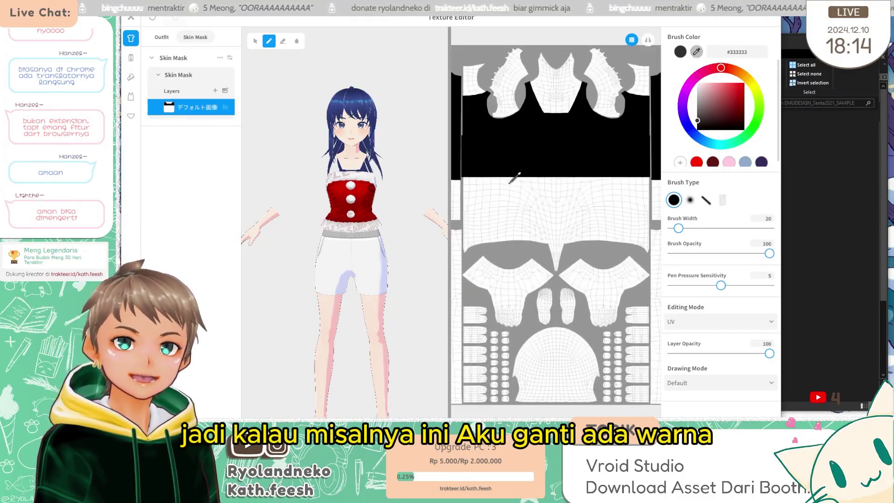
pyautogui.scroll(-1, 521, 144)
pyautogui.press('alt')
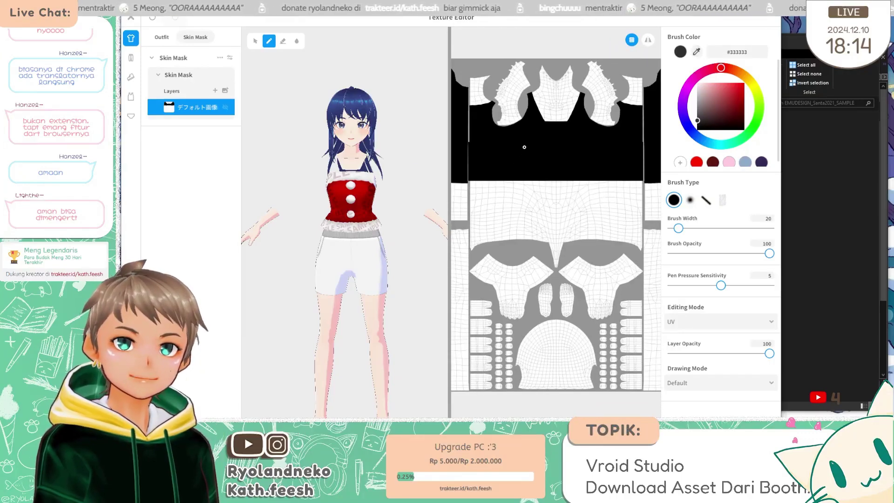
pyautogui.scroll(-2, 475, 145)
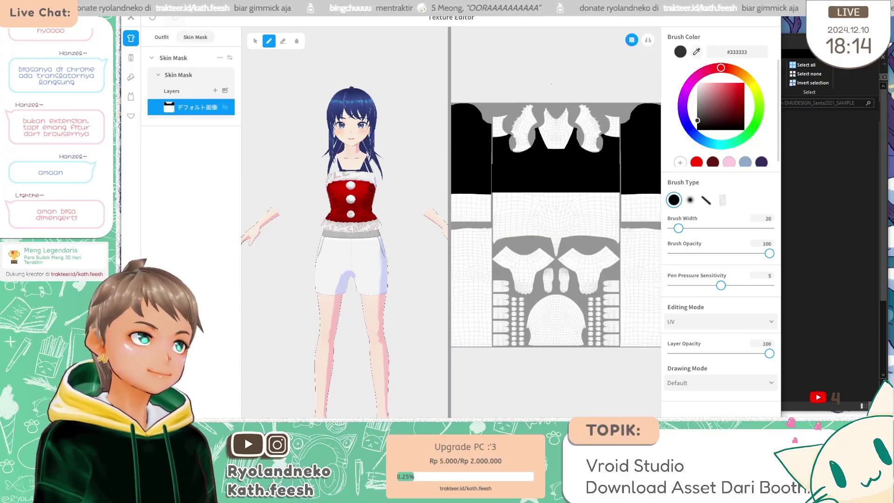
pyautogui.scroll(-1, 476, 136)
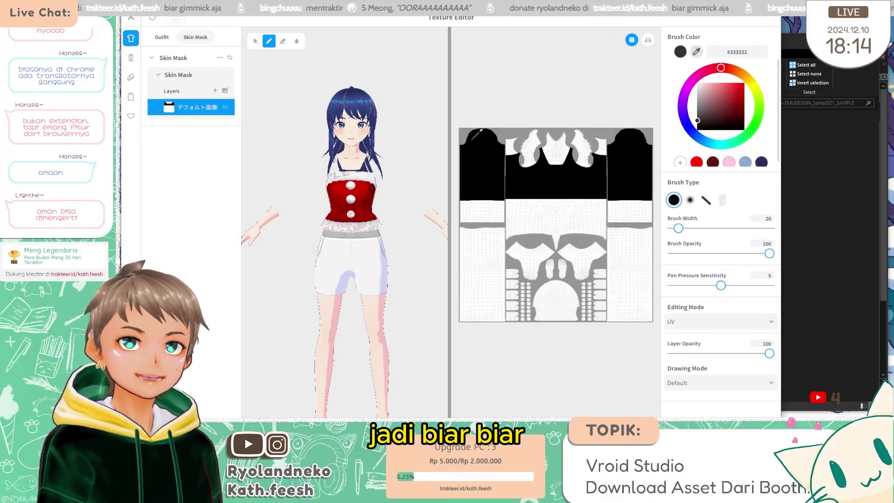
pyautogui.scroll(-1, 494, 152)
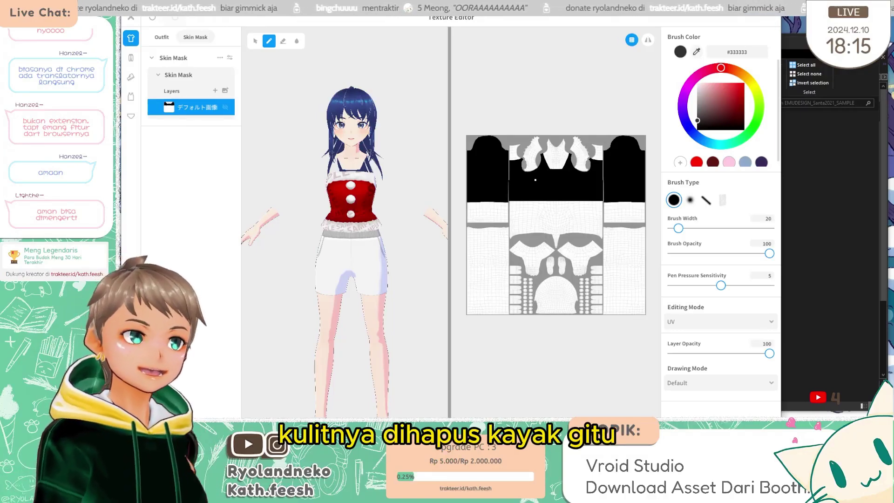
pyautogui.scroll(2, 475, 175)
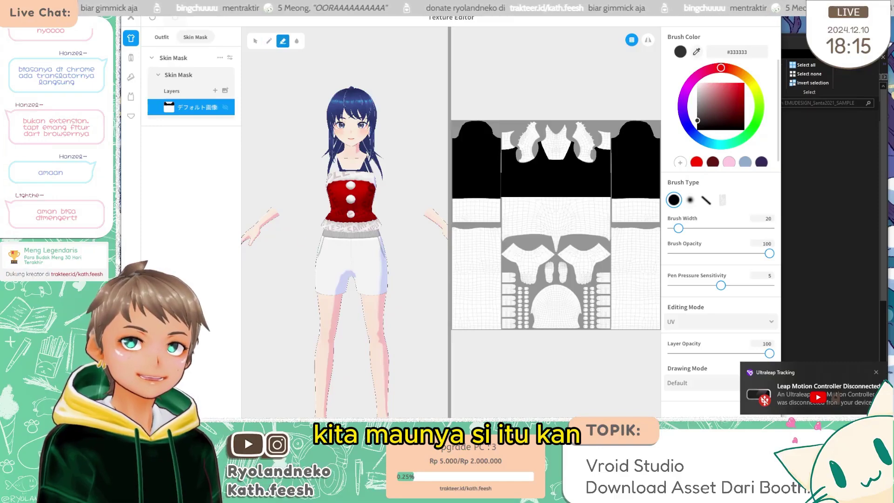
pyautogui.scroll(2, 473, 162)
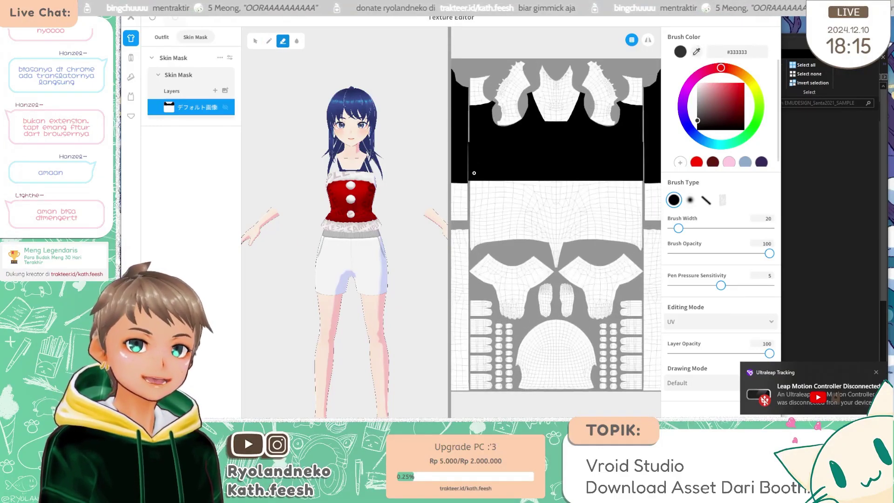
pyautogui.press('alt')
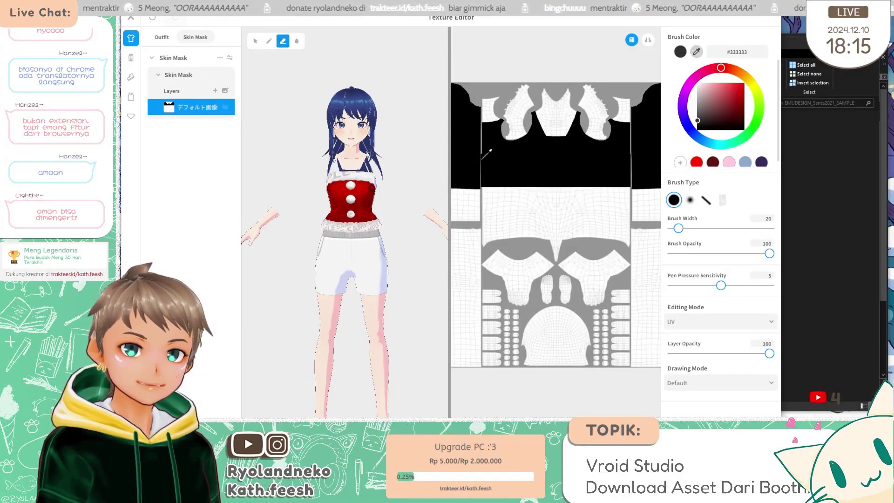
pyautogui.scroll(-2, 482, 164)
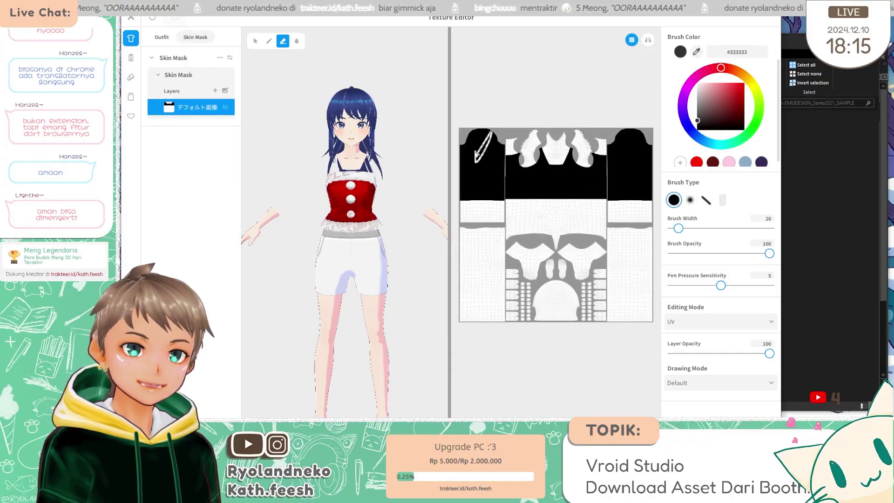
# - Paint a white (#FFFFFF) patch with brush width 125 on the skin mask's black arm area and check the arm on the model
pyautogui.press(']')
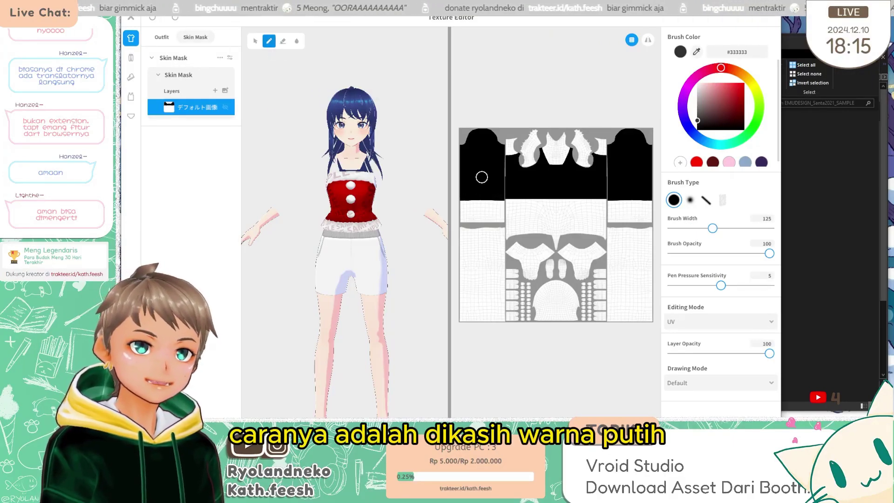
pyautogui.moveTo(481, 177); pyautogui.dragTo(473, 198)
pyautogui.hotkey('ctrl', 'z')
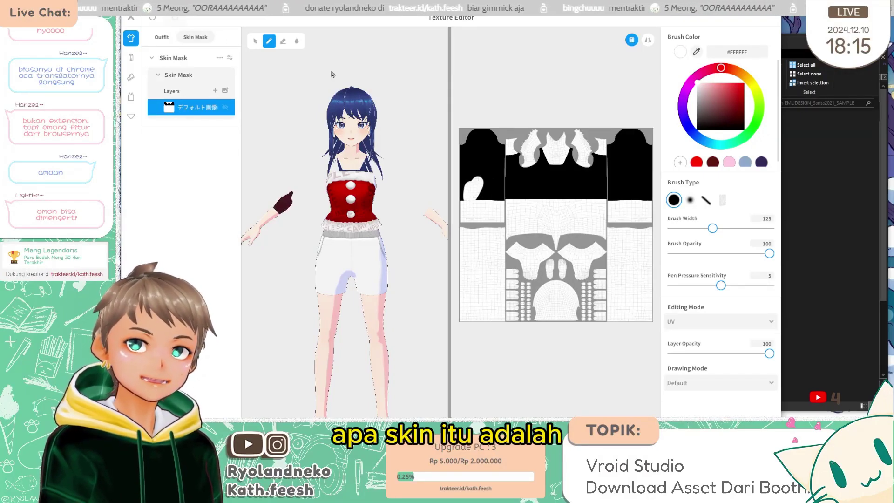
pyautogui.moveTo(420, 233); pyautogui.dragTo(307, 233)
pyautogui.moveTo(410, 210); pyautogui.dragTo(436, 201)
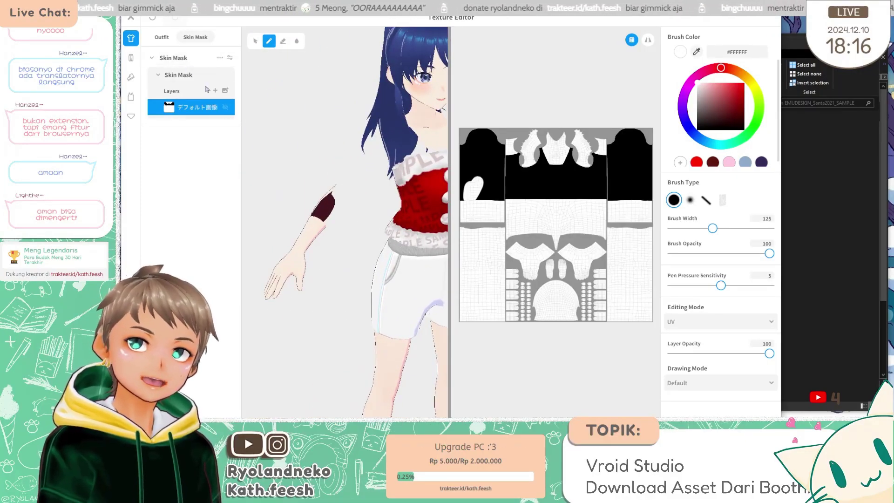
# - Try painting black (#000000) strokes with brush width 125 over the white arm and leg areas of the skin mask, and undo them
pyautogui.moveTo(476, 183)
pyautogui.mouseDown()
pyautogui.moveTo(473, 221)
pyautogui.moveTo(517, 279)
pyautogui.moveTo(495, 249)
pyautogui.mouseUp()
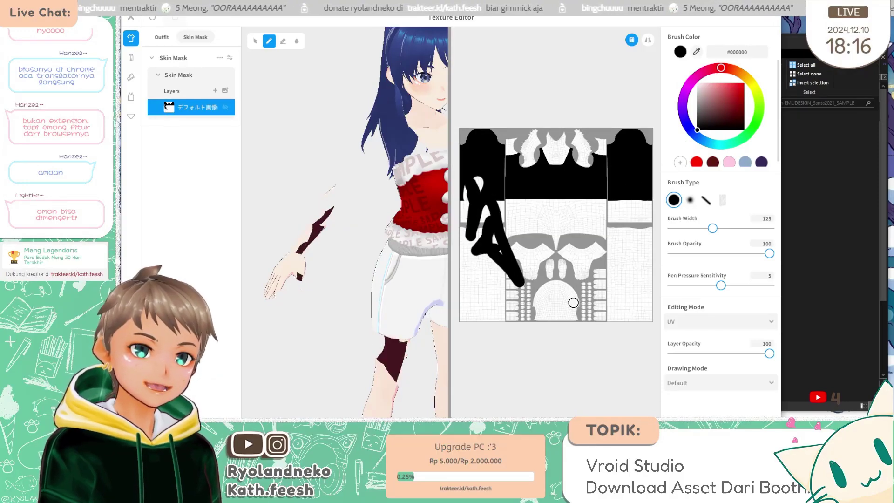
pyautogui.hotkey('ctrl', 'z')
pyautogui.moveTo(354, 233); pyautogui.dragTo(313, 233)
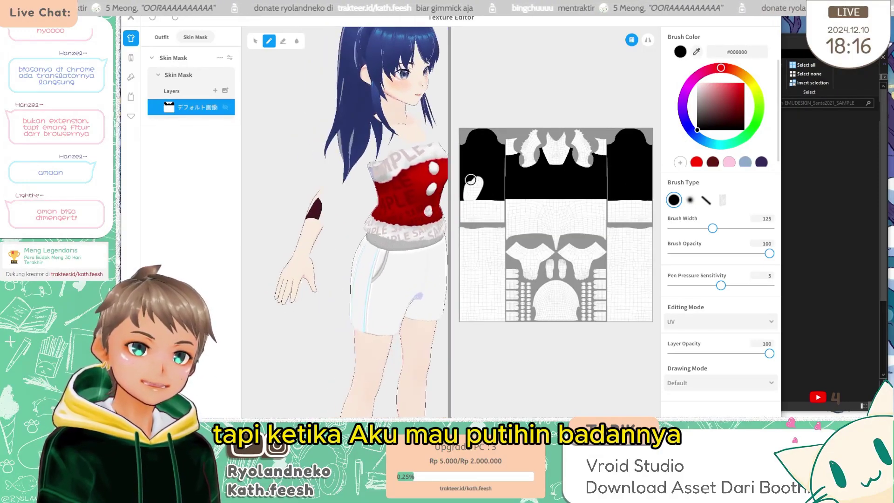
# - Paint all remaining black areas of the skin mask white (#FFFFFF) with brush width 225, and return to the Dress (Long Sleeve) outfit texture
pyautogui.moveTo(713, 228); pyautogui.dragTo(721, 228)
pyautogui.moveTo(489, 169); pyautogui.dragTo(485, 184)
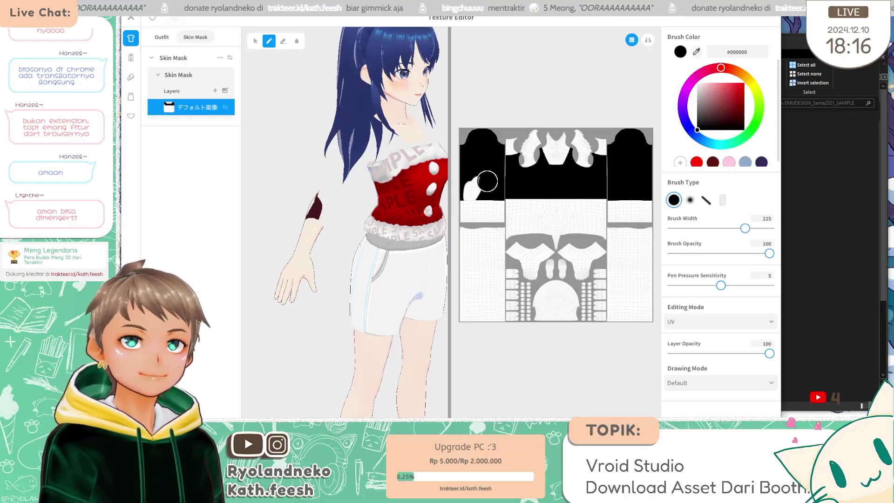
pyautogui.moveTo(721, 228); pyautogui.dragTo(745, 228)
pyautogui.moveTo(503, 177)
pyautogui.mouseDown()
pyautogui.moveTo(467, 199)
pyautogui.moveTo(484, 190)
pyautogui.moveTo(480, 138)
pyautogui.moveTo(497, 152)
pyautogui.moveTo(583, 167)
pyautogui.moveTo(492, 164)
pyautogui.moveTo(607, 196)
pyautogui.moveTo(635, 149)
pyautogui.moveTo(595, 175)
pyautogui.moveTo(634, 128)
pyautogui.mouseUp()
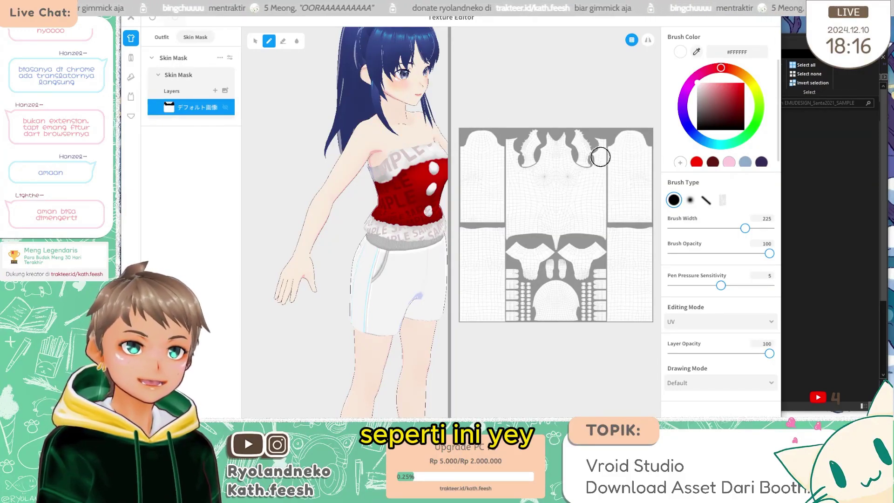
pyautogui.moveTo(402, 226); pyautogui.dragTo(364, 230)
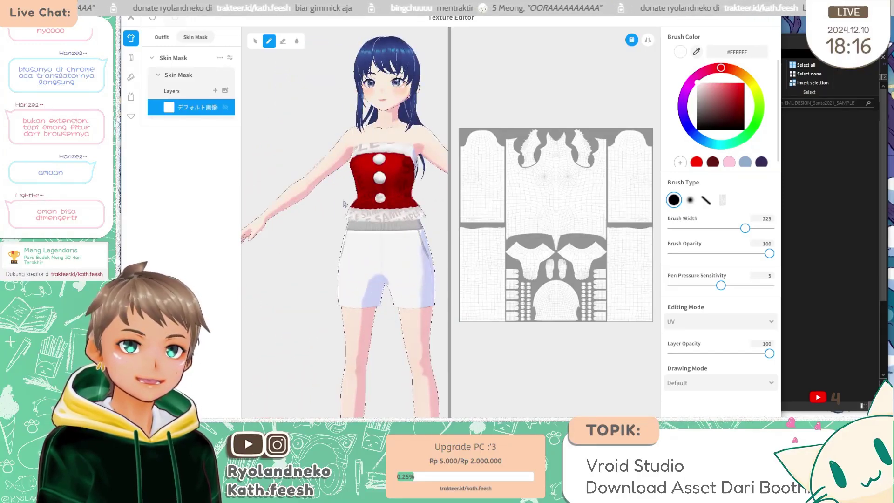
pyautogui.click(161, 36)
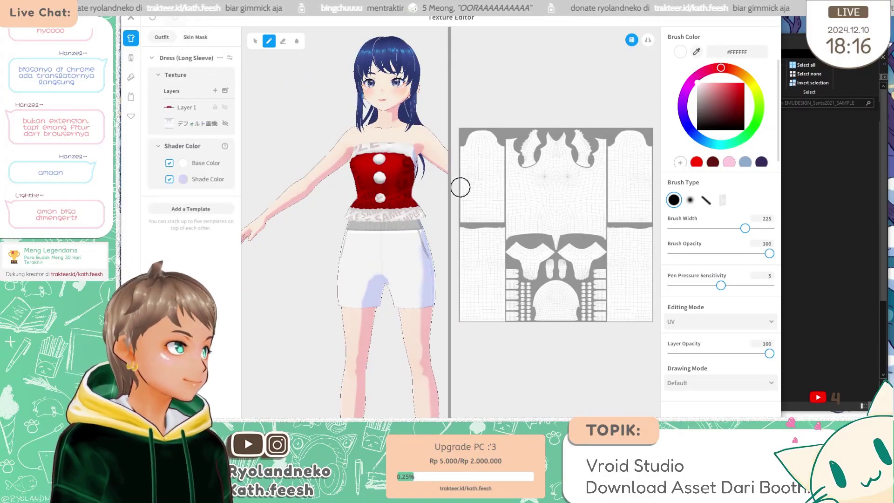
pyautogui.moveTo(372, 247); pyautogui.dragTo(379, 216)
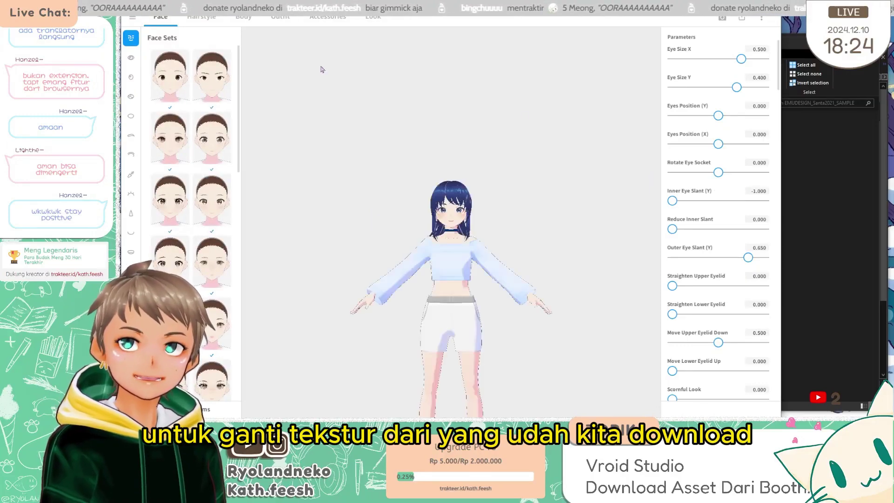
# - Open BOOTH's VRoid Outfits Sets listing from the custom items of the Whole Sets outfit category and browse it
pyautogui.click(841, 233)
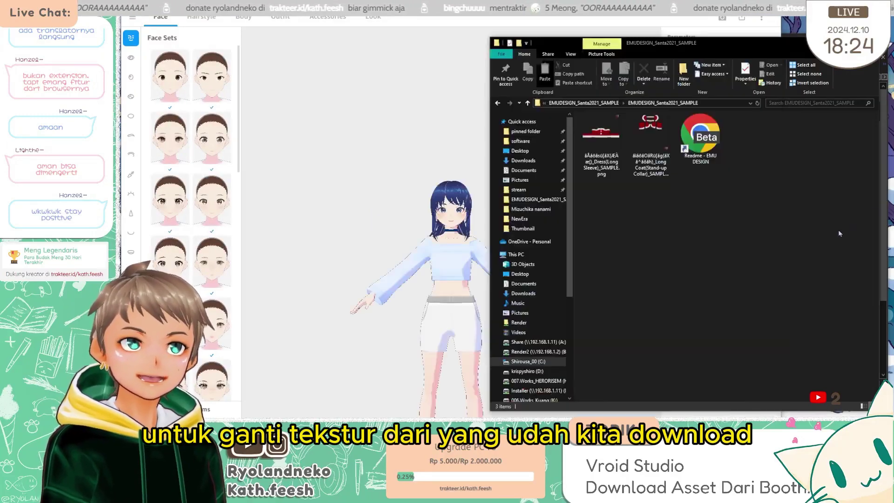
pyautogui.click(371, 182)
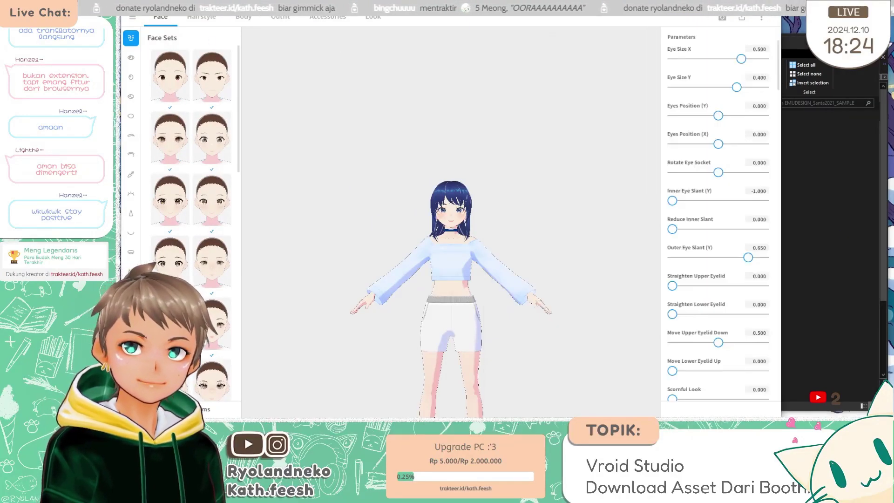
pyautogui.click(278, 17)
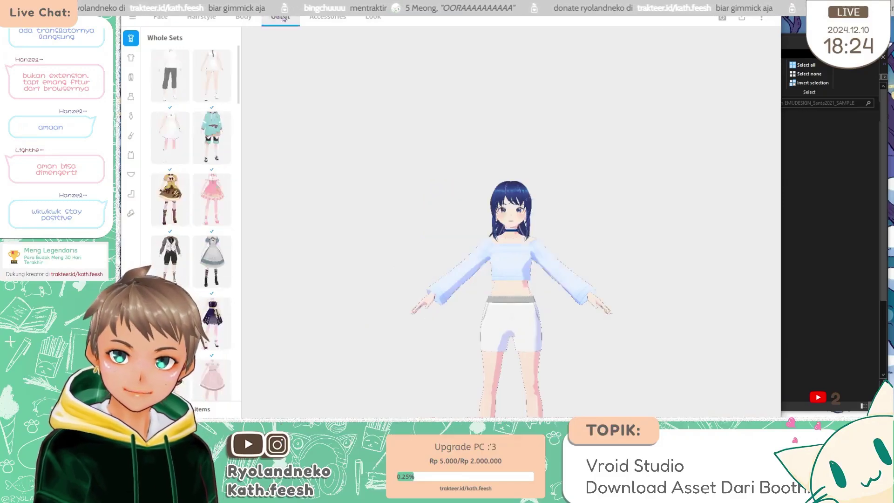
pyautogui.click(205, 409)
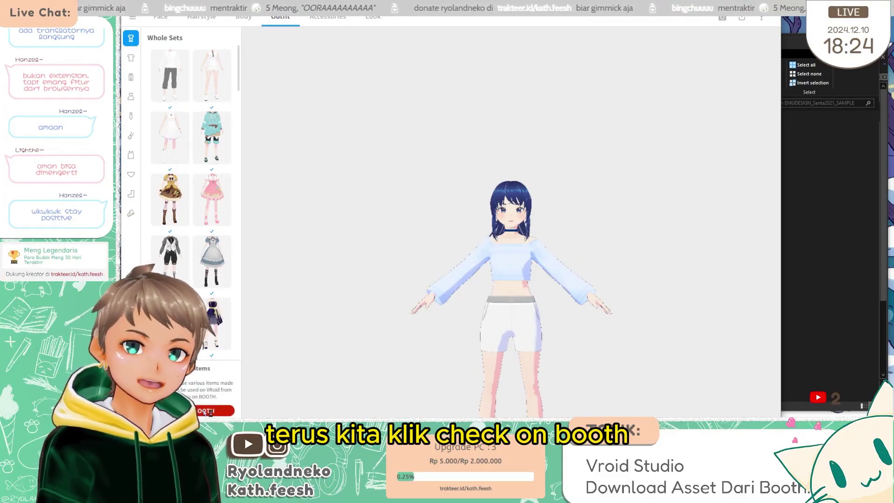
pyautogui.click(205, 410)
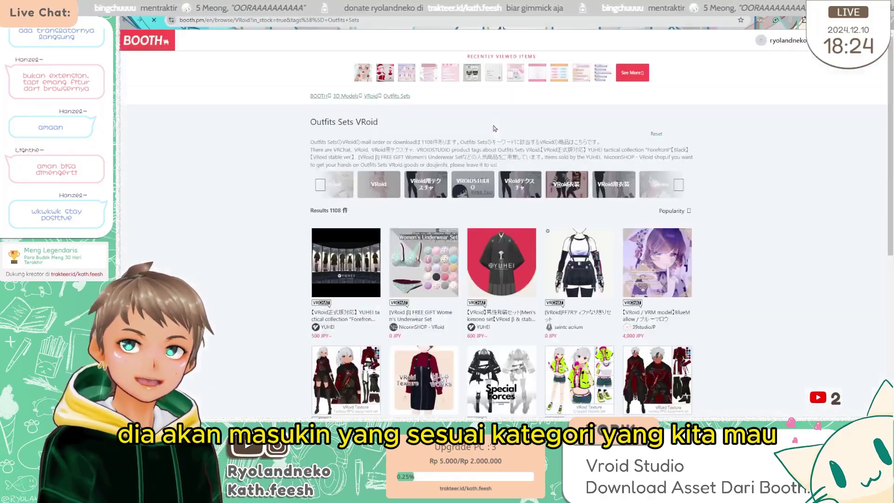
pyautogui.scroll(-6, 536, 267)
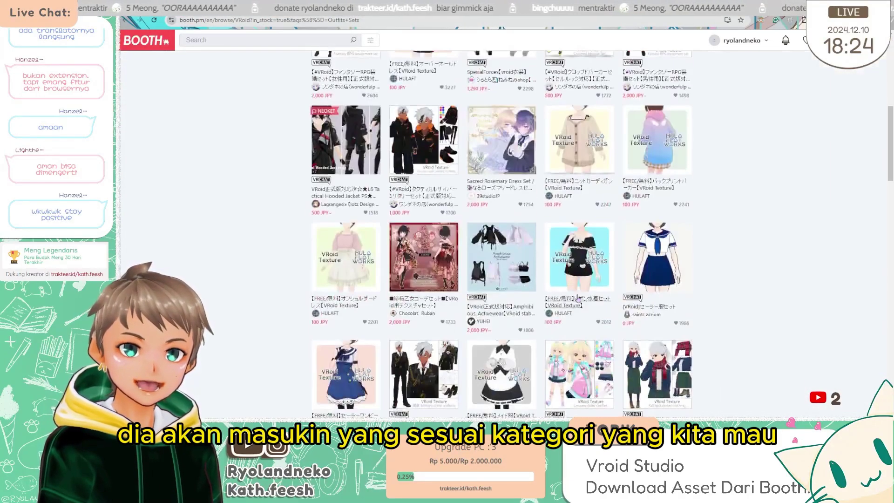
pyautogui.scroll(6, 669, 156)
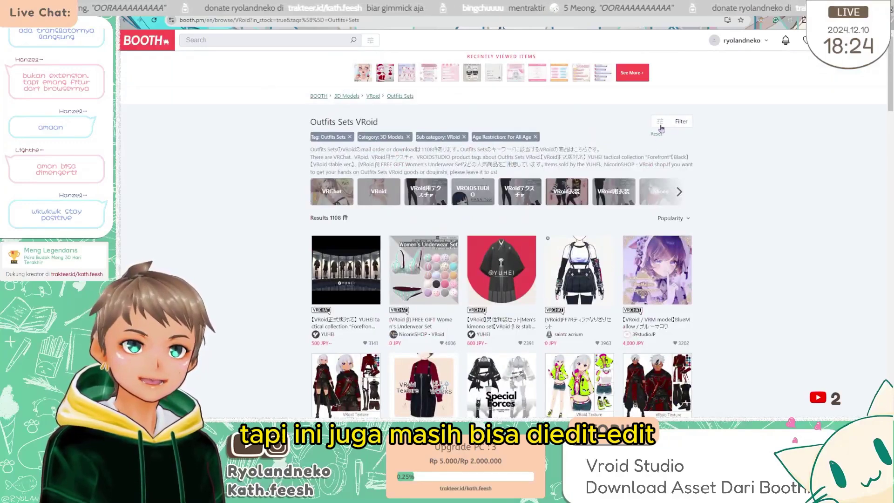
# - Filter the VRoid outfit sets by the keyword Christmas
pyautogui.click(660, 123)
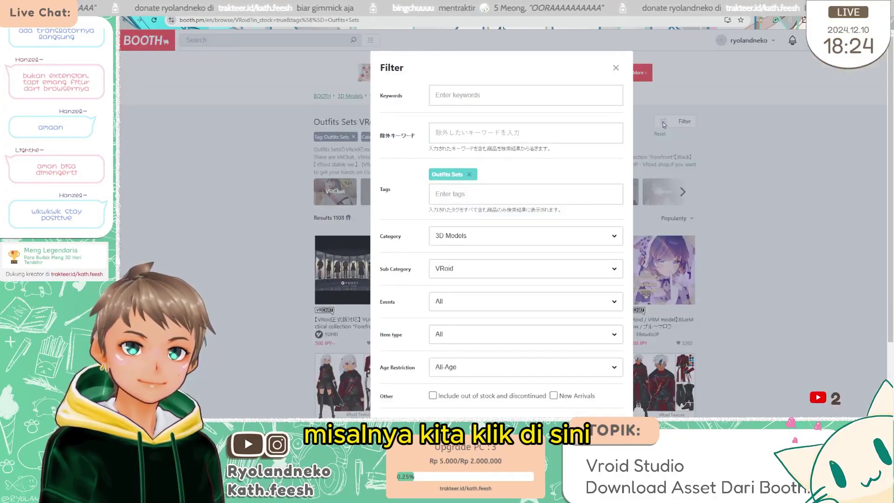
pyautogui.scroll(-2, 465, 171)
pyautogui.scroll(2, 464, 256)
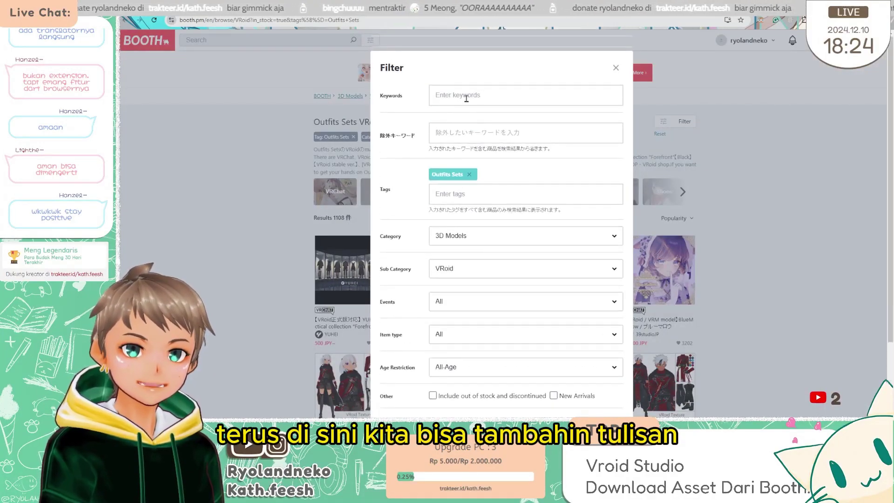
pyautogui.click(466, 95)
pyautogui.write('C')
pyautogui.write('r')
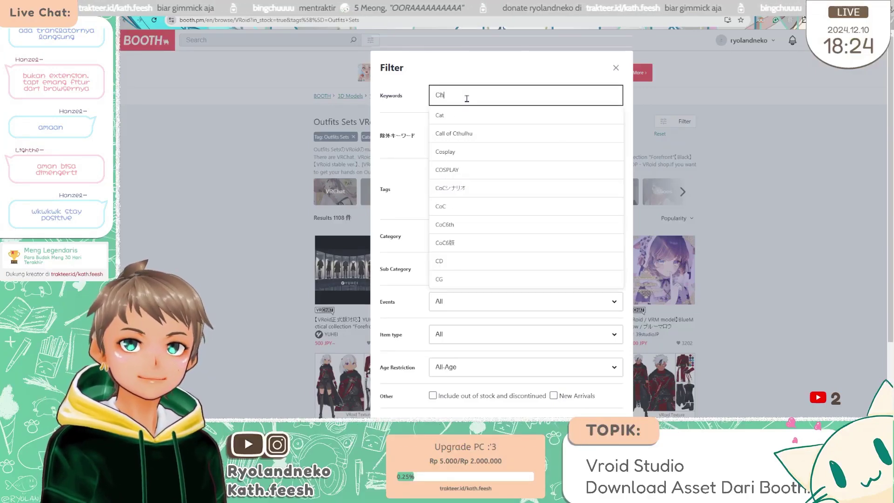
pyautogui.press('BackSpace')
pyautogui.write('hris')
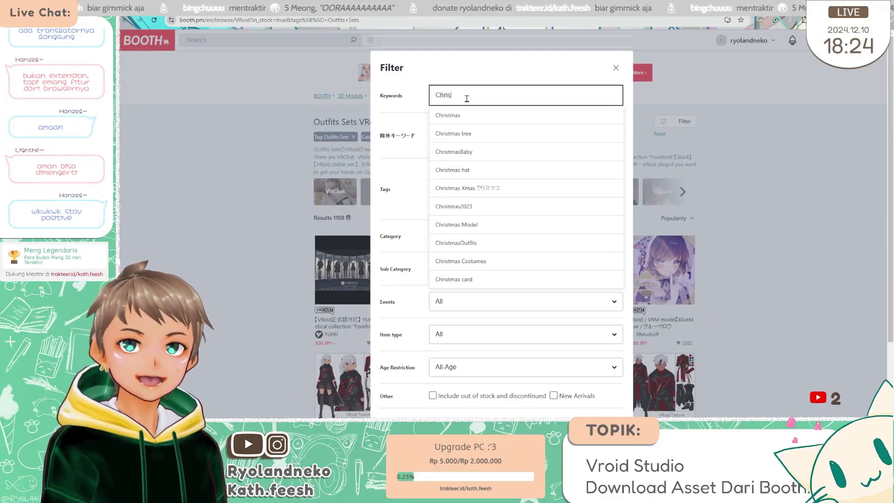
pyautogui.press('Down')
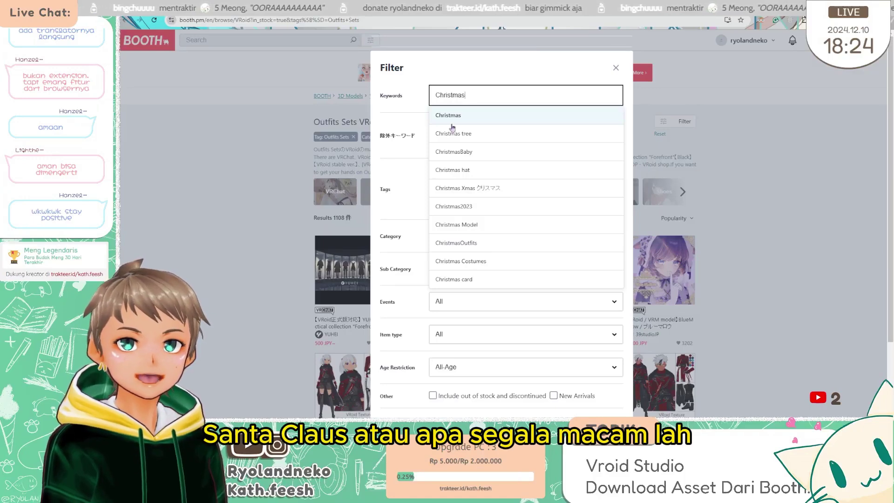
pyautogui.click(459, 117)
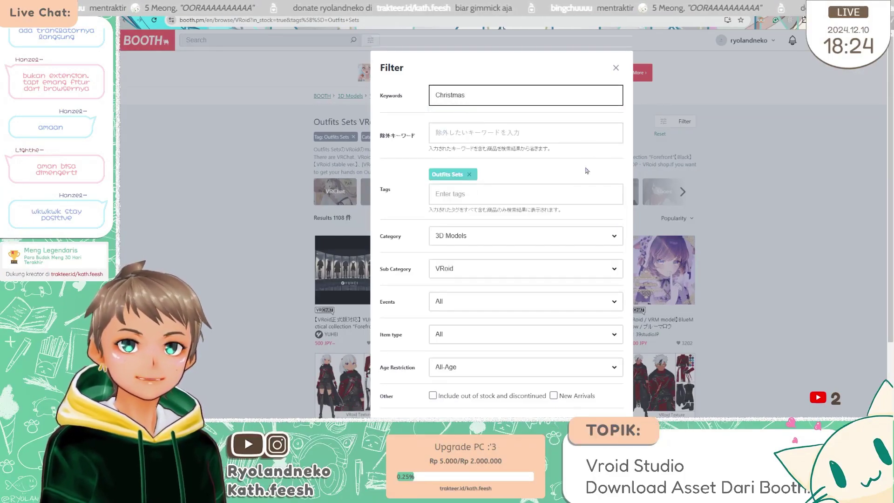
pyautogui.scroll(-2, 585, 169)
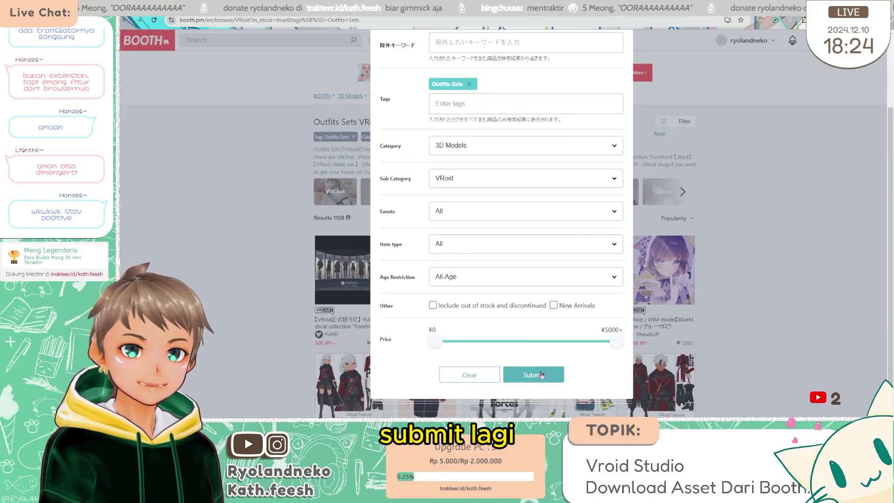
pyautogui.click(547, 376)
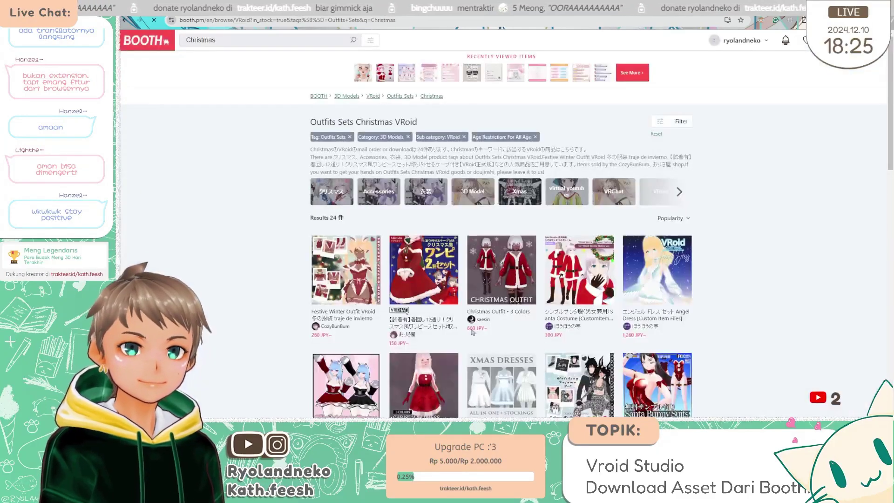
# - Sort the Christmas outfit results by Price: Low to High and browse the cheapest items
pyautogui.scroll(-2, 241, 278)
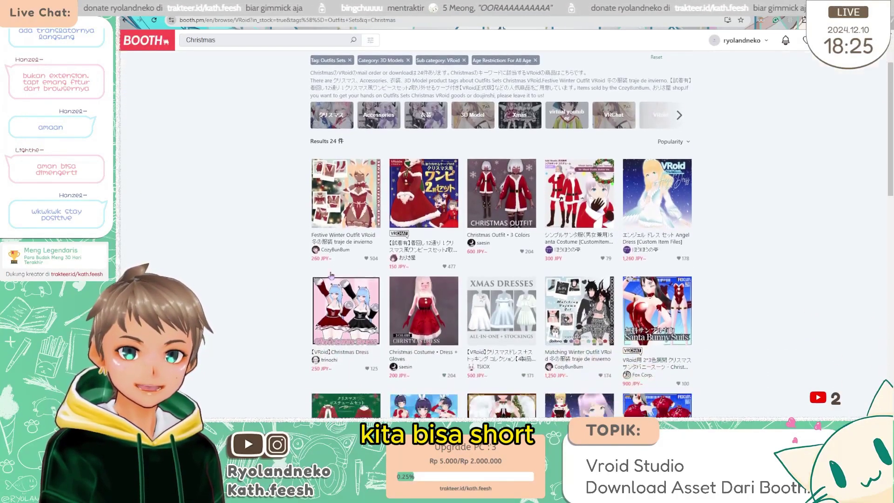
pyautogui.click(670, 137)
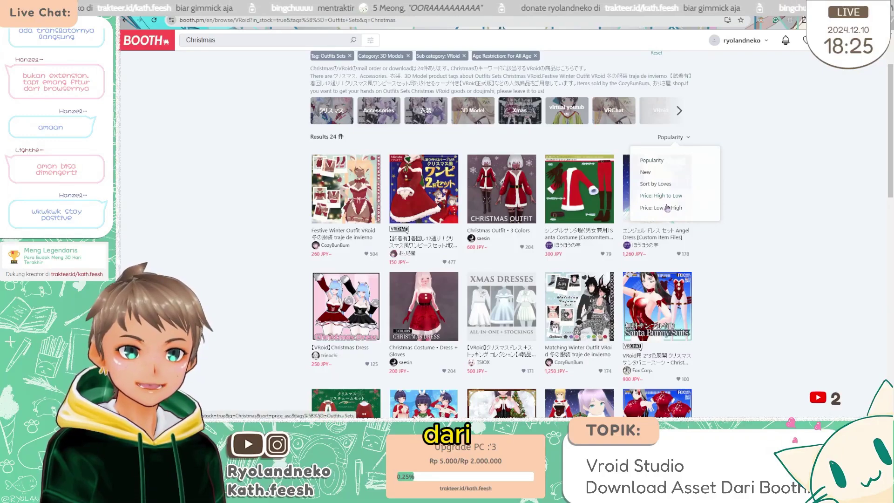
pyautogui.click(667, 208)
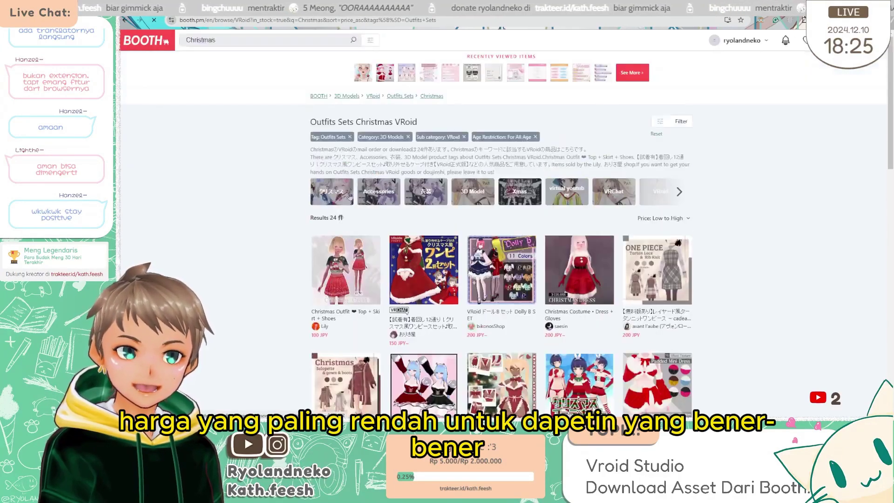
pyautogui.scroll(-2, 544, 237)
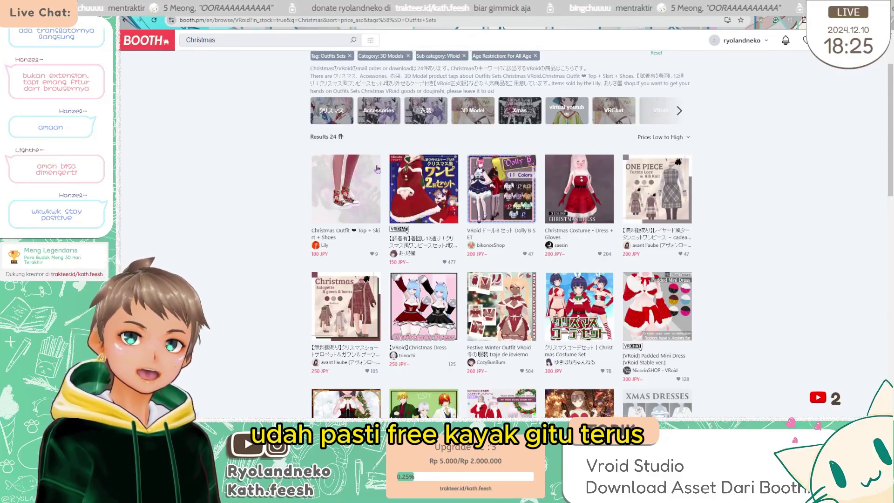
# - Open the red Christmas dress set with the cape, priced from 150 JPY, and examine its free and paid download options
pyautogui.click(418, 199)
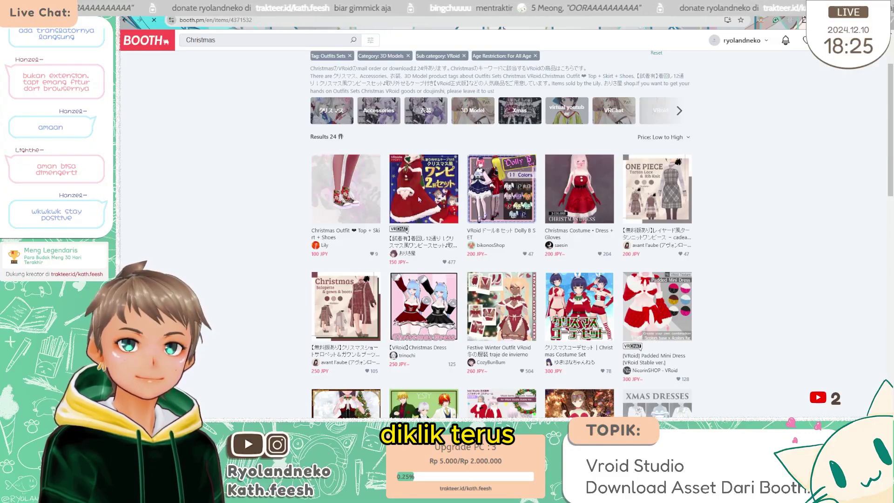
pyautogui.scroll(-3, 642, 398)
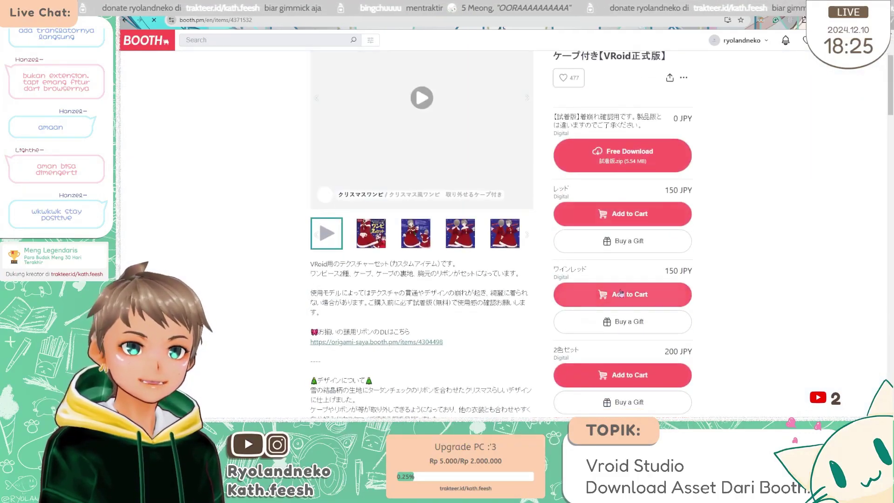
pyautogui.scroll(-3, 628, 308)
pyautogui.scroll(4, 614, 220)
pyautogui.scroll(-3, 614, 220)
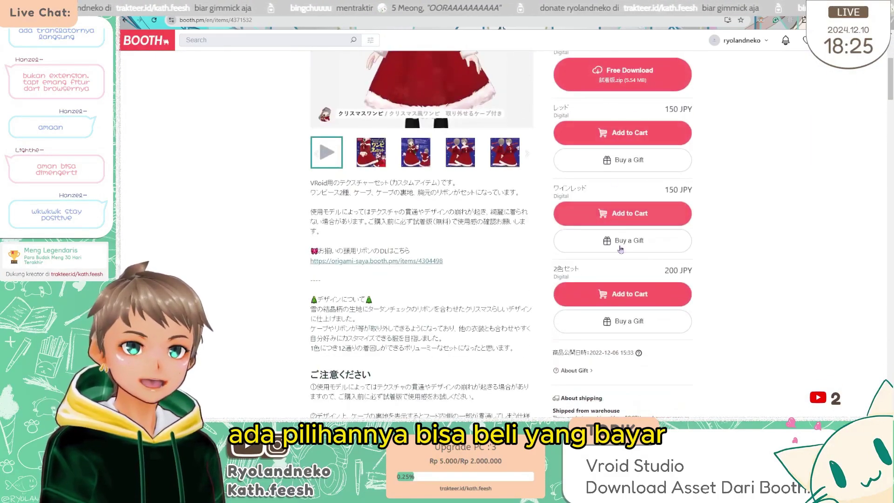
pyautogui.scroll(2, 617, 268)
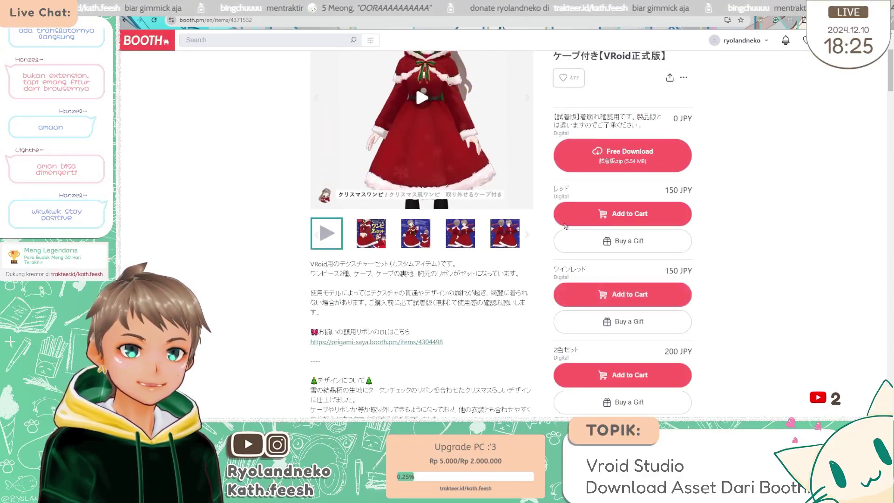
pyautogui.scroll(-2, 587, 254)
pyautogui.scroll(2, 562, 243)
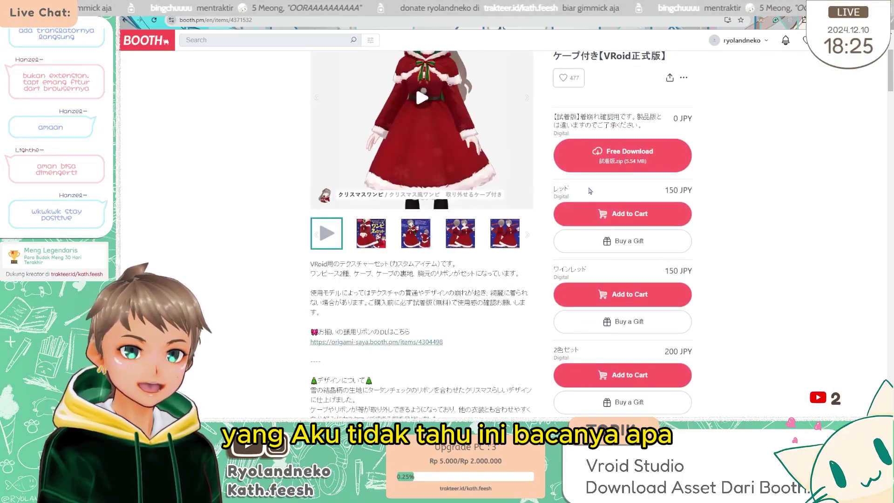
# - Copy the dress set's page URL and open translate.google.com in a new browser tab
pyautogui.click(415, 20)
pyautogui.hotkey('ctrl', 'c')
pyautogui.hotkey('ctrl', 't')
pyautogui.write('translate.google.com')
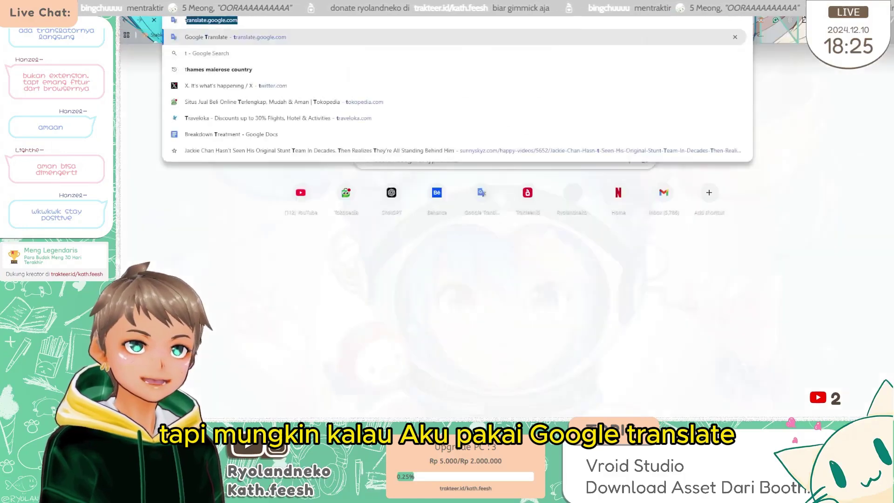
pyautogui.press('Return')
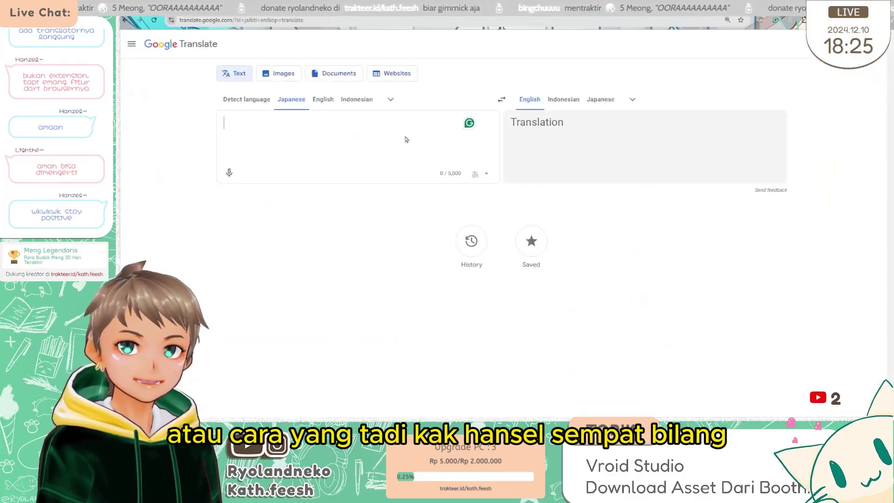
# - Enter the copied BOOTH item URL as the text to translate and open the translated version of the page
pyautogui.click(502, 99)
pyautogui.click(338, 126)
pyautogui.hotkey('ctrl', 'v')
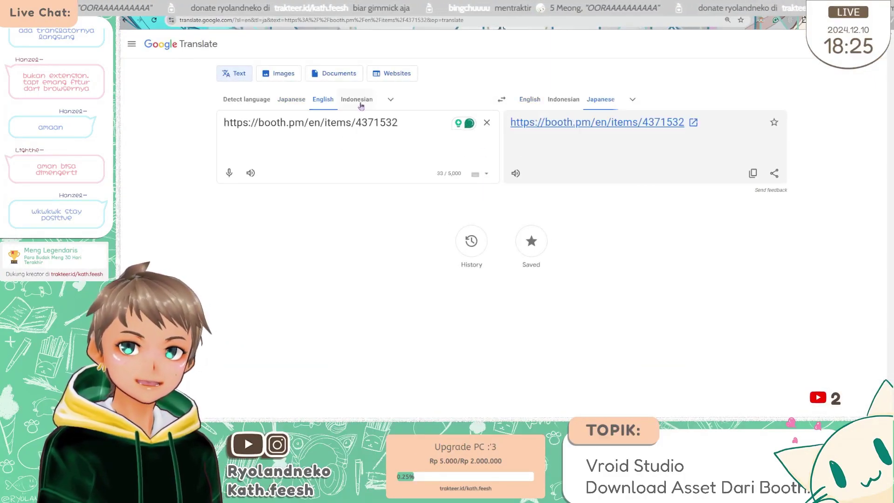
pyautogui.click(572, 121)
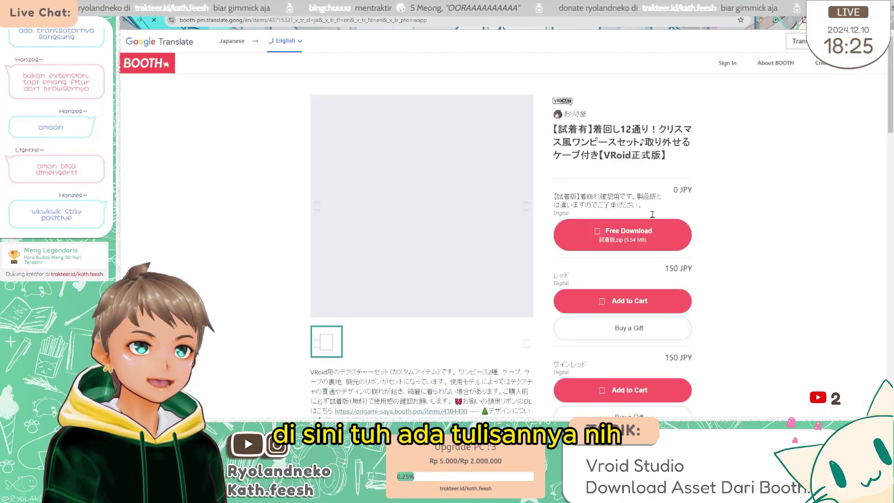
# - Examine the translated listing's Red, Wine Red and 2-color set options and the note on the free trial version
pyautogui.scroll(-3, 587, 239)
pyautogui.scroll(2, 567, 183)
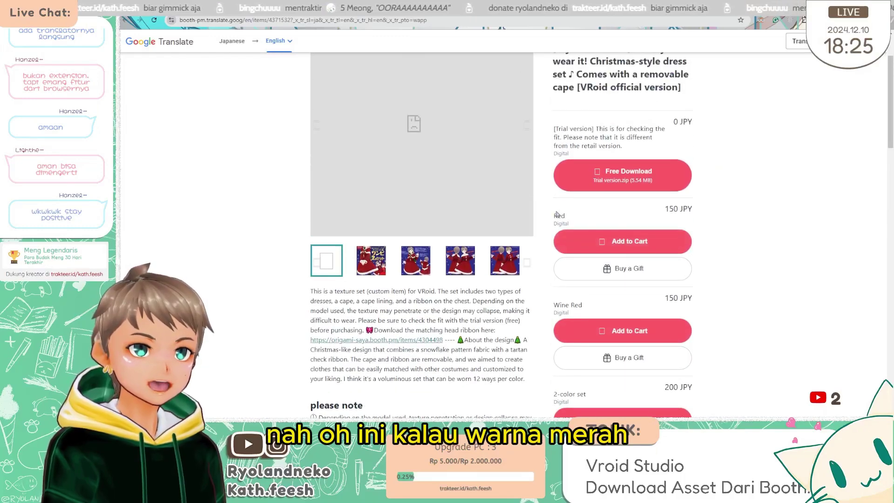
pyautogui.moveTo(555, 306); pyautogui.dragTo(582, 306)
pyautogui.scroll(-3, 559, 288)
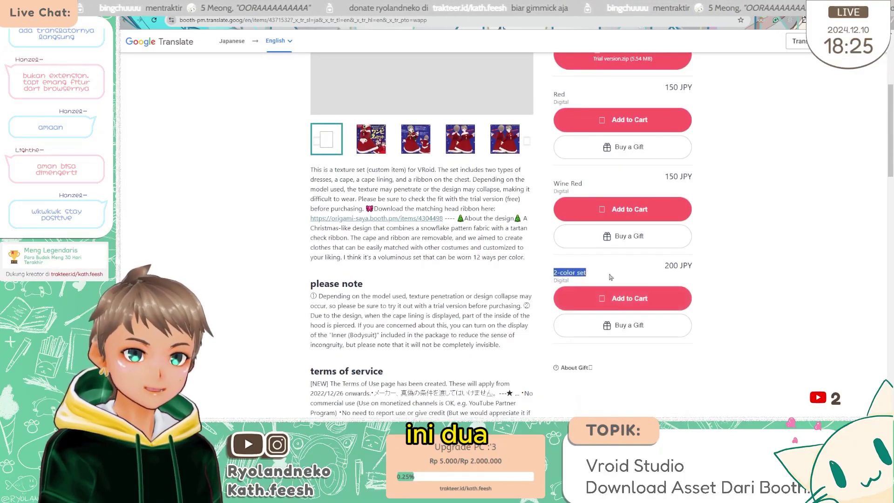
pyautogui.scroll(3, 579, 150)
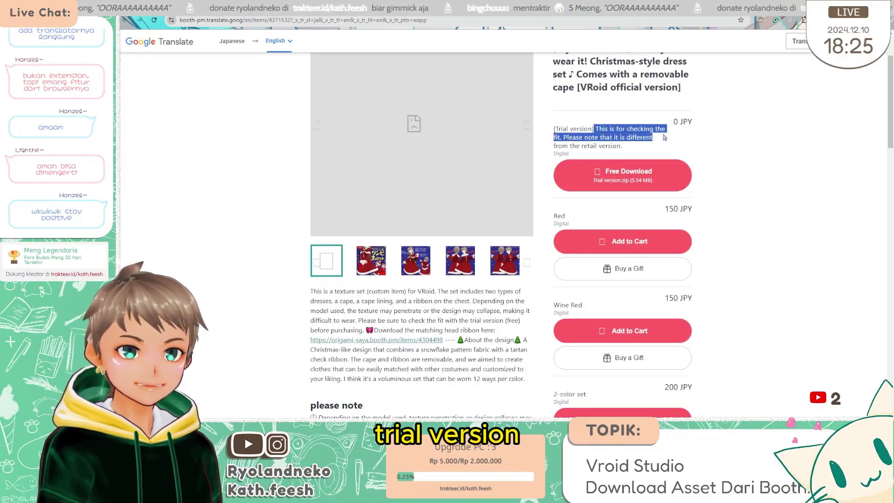
pyautogui.moveTo(665, 138)
pyautogui.mouseDown()
pyautogui.moveTo(596, 137)
pyautogui.moveTo(653, 140)
pyautogui.mouseUp()
pyautogui.click(654, 148)
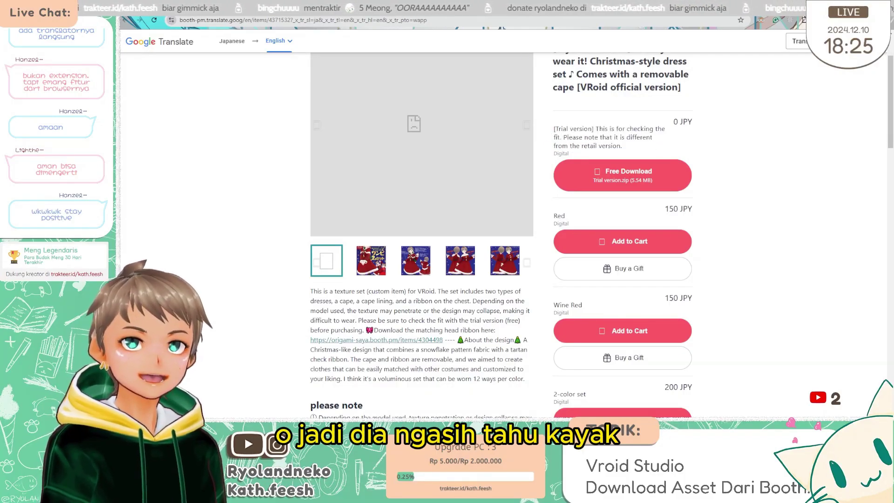
# - Return to the original BOOTH page of the red Christmas dress set and download the free trial file 試着版.zip
pyautogui.hotkey('alt', 'Left')
pyautogui.hotkey('alt', 'Left')
pyautogui.hotkey('alt', 'Left')
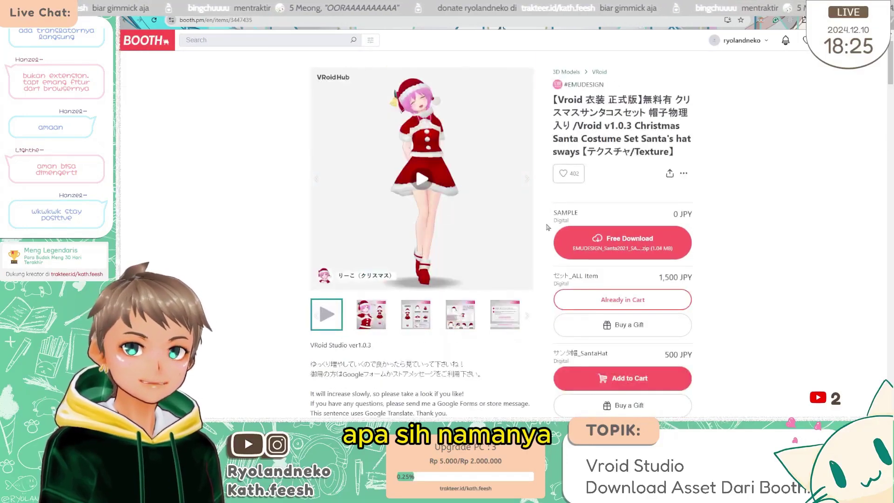
pyautogui.hotkey('alt', 'Left')
pyautogui.hotkey('alt', 'Left')
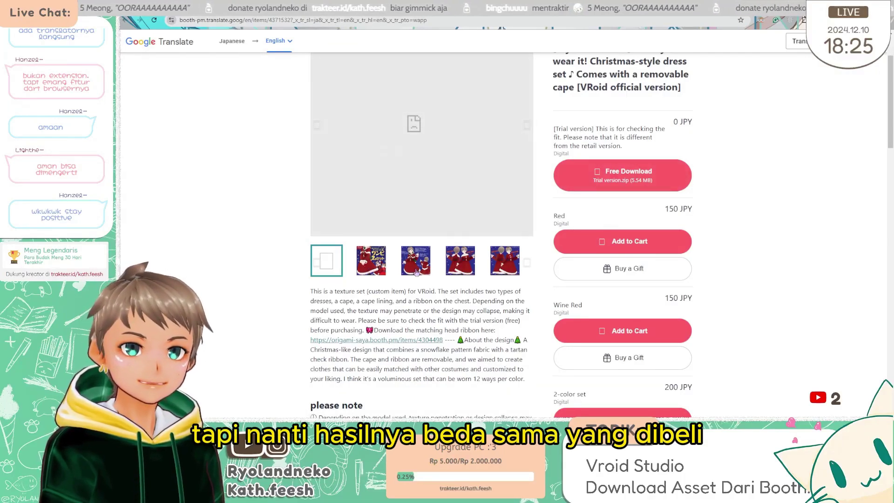
pyautogui.hotkey('alt', 'Right')
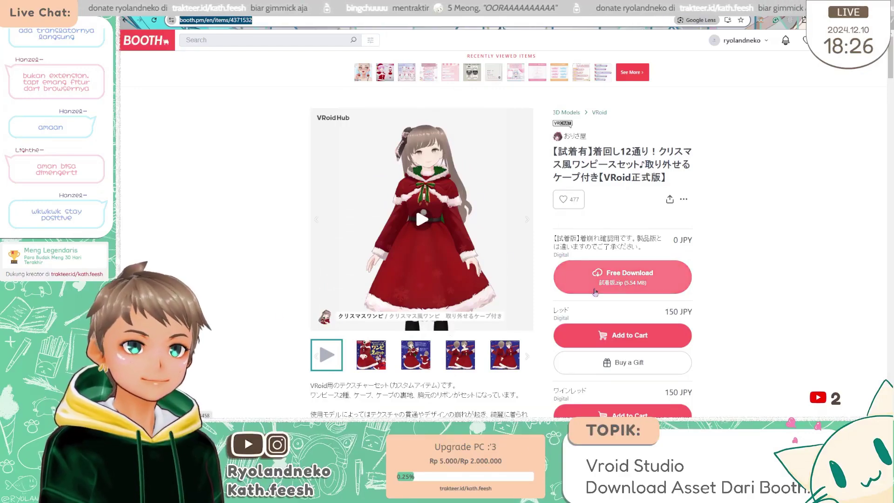
pyautogui.click(619, 285)
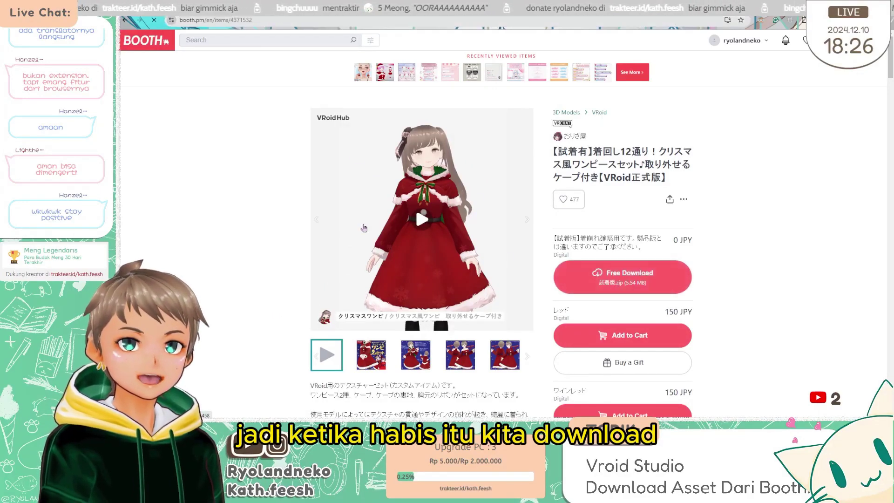
pyautogui.press('Return')
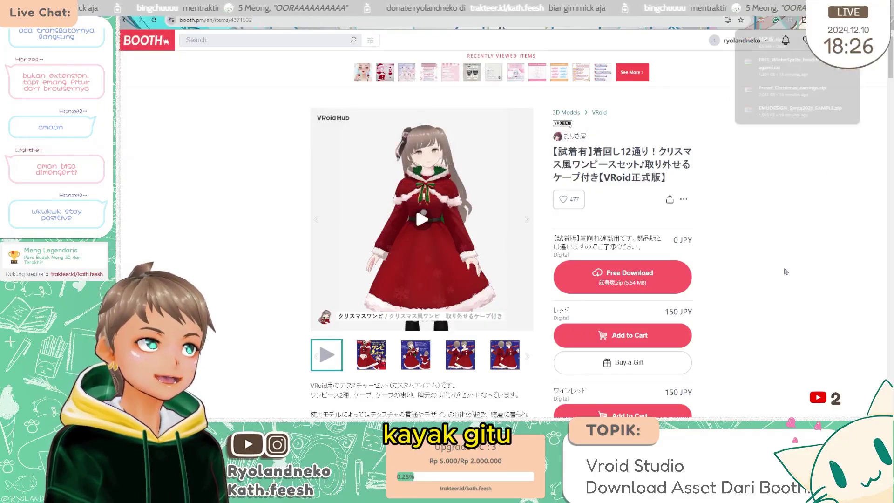
# - Show the downloaded 試着版.zip in File Explorer and move it into New folder
pyautogui.click(848, 41)
pyautogui.rightClick(761, 185)
pyautogui.press('Escape')
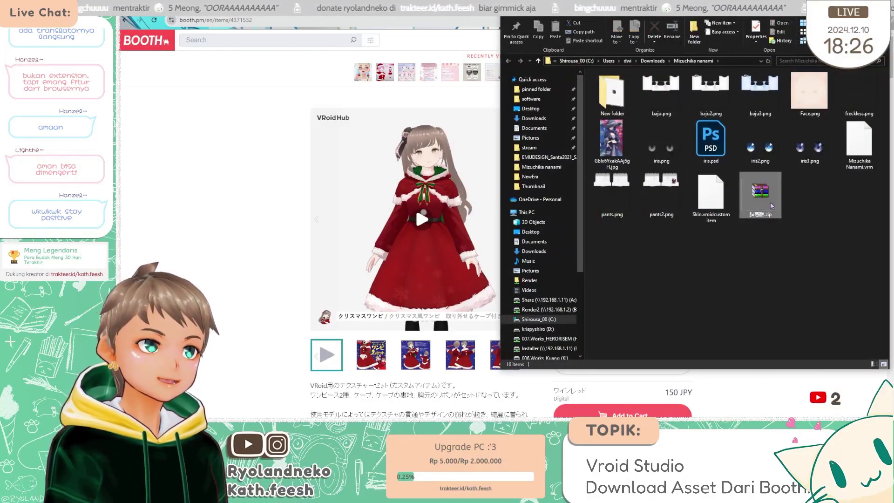
pyautogui.press('Home')
pyautogui.press('Return')
pyautogui.hotkey('ctrl', 'v')
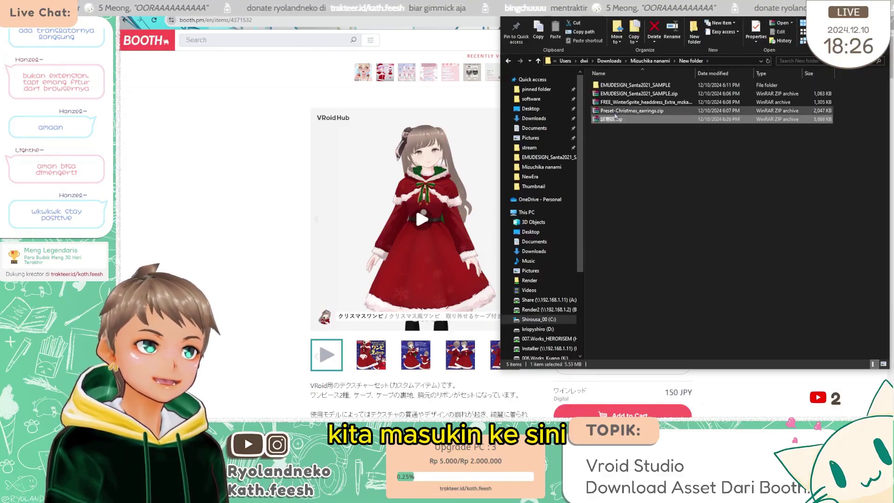
# - Extract 試着版.zip into its own folder, open the extracted contents and widen the Name column to show the full file names
pyautogui.rightClick(616, 120)
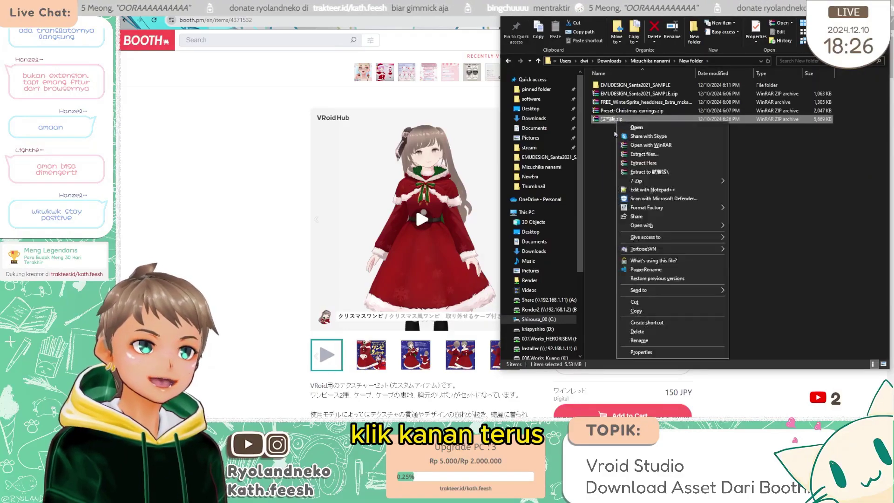
pyautogui.click(671, 172)
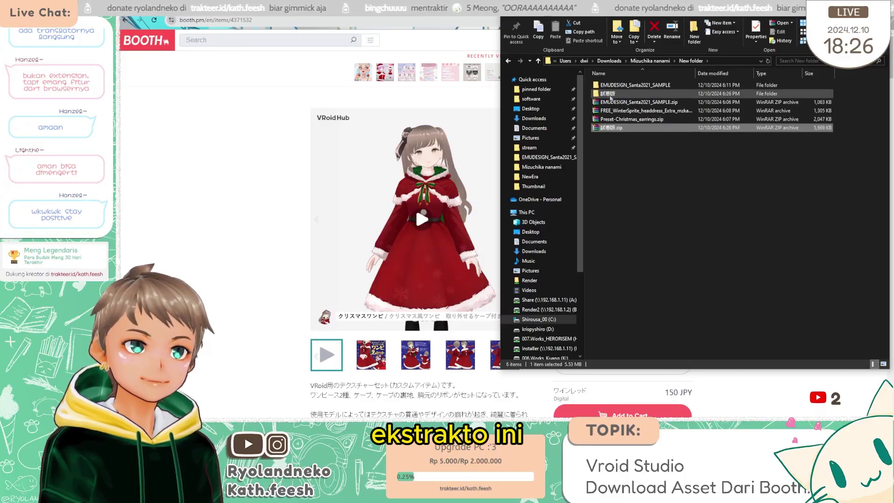
pyautogui.doubleClick(610, 86)
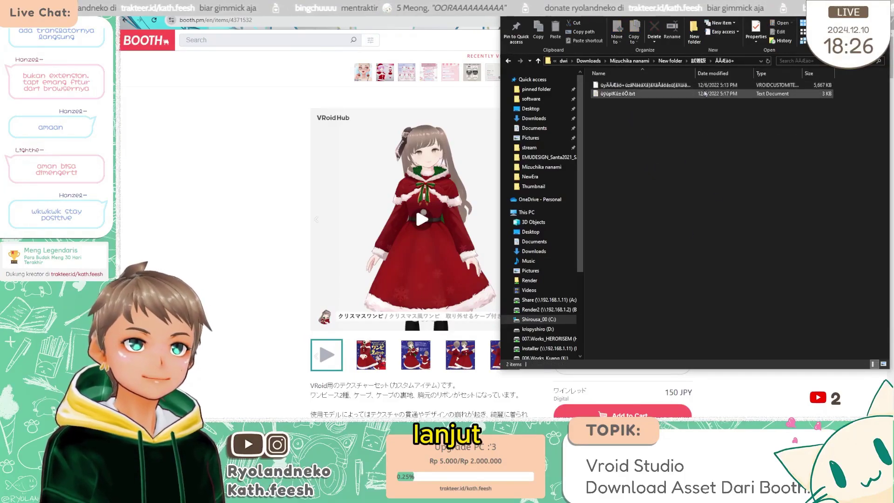
pyautogui.moveTo(695, 73); pyautogui.dragTo(792, 73)
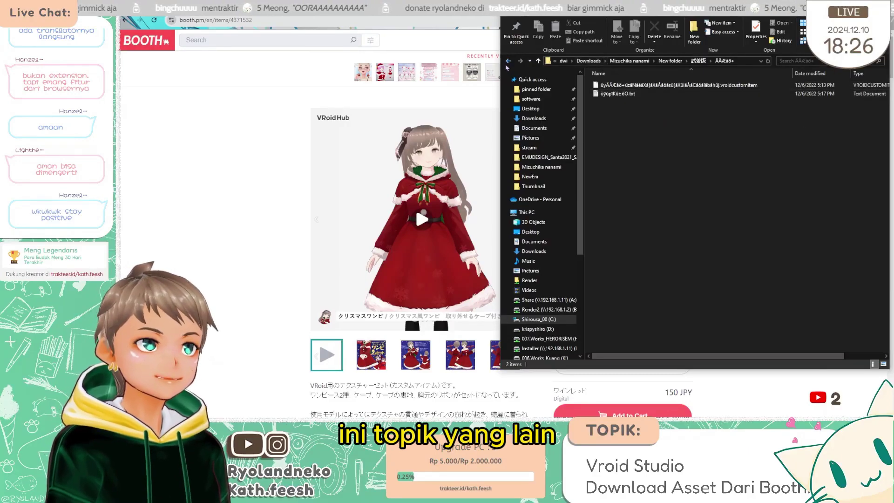
# - Look at VRoid Studio's outfit window, then reopen the extracted trial subfolder and examine the .vroidcustomitem file's name
pyautogui.click(241, 167)
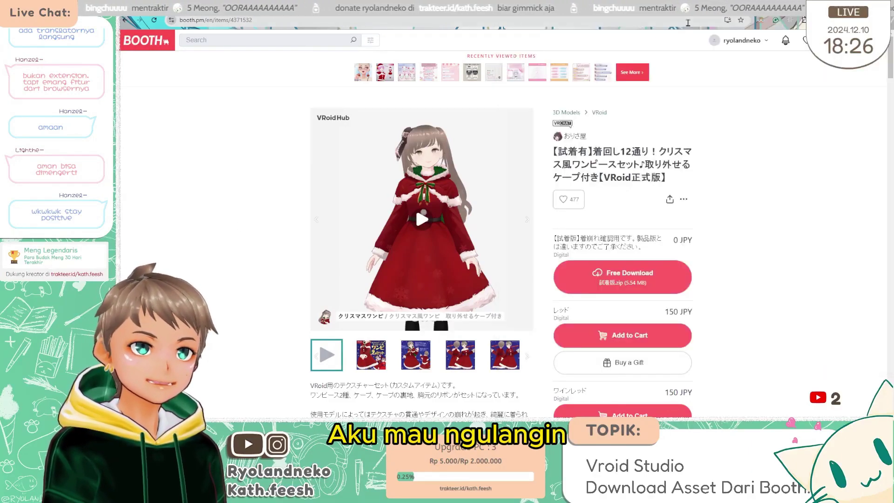
pyautogui.hotkey('alt', 'Tab')
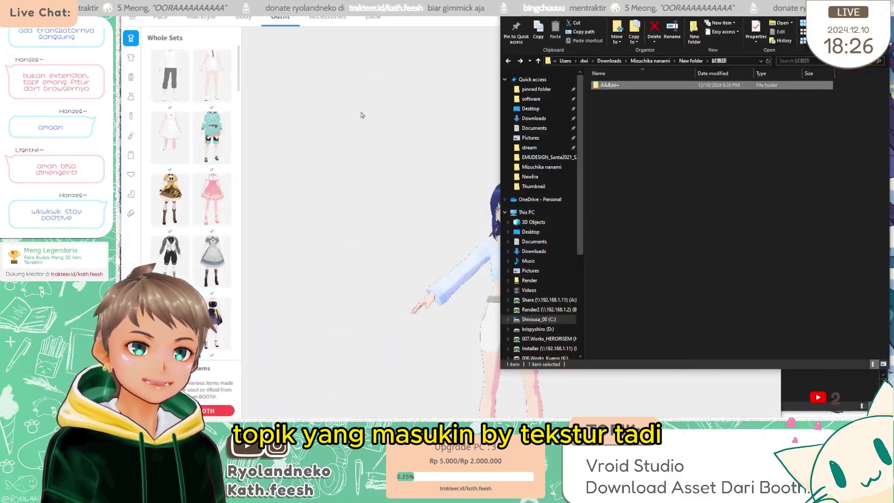
pyautogui.click(344, 250)
pyautogui.hotkey('alt', 'Tab')
pyautogui.click(605, 85)
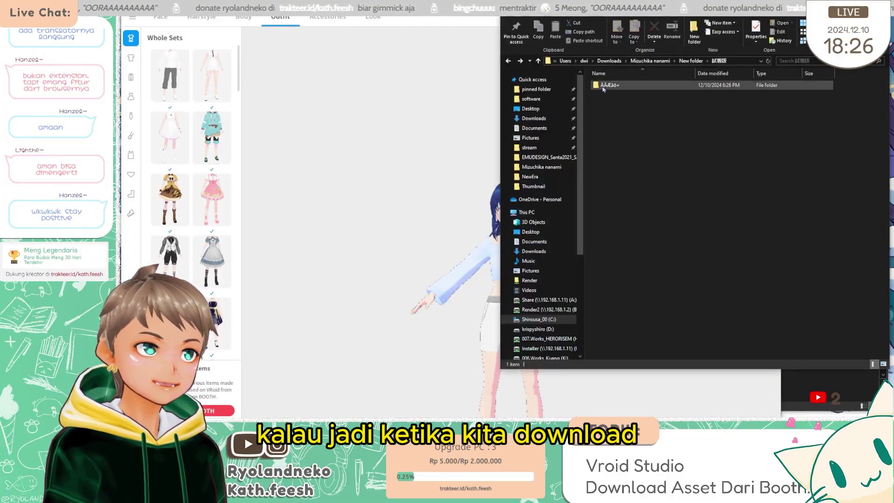
pyautogui.doubleClick(605, 86)
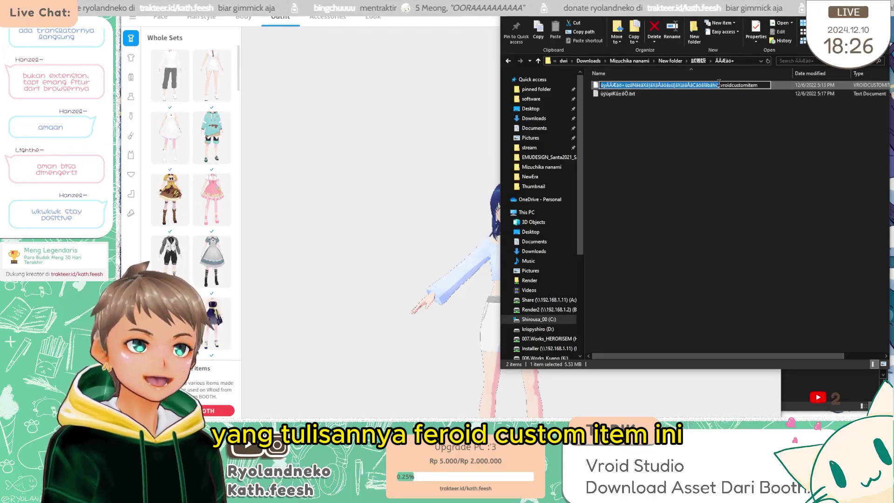
pyautogui.press('F2')
pyautogui.click(746, 164)
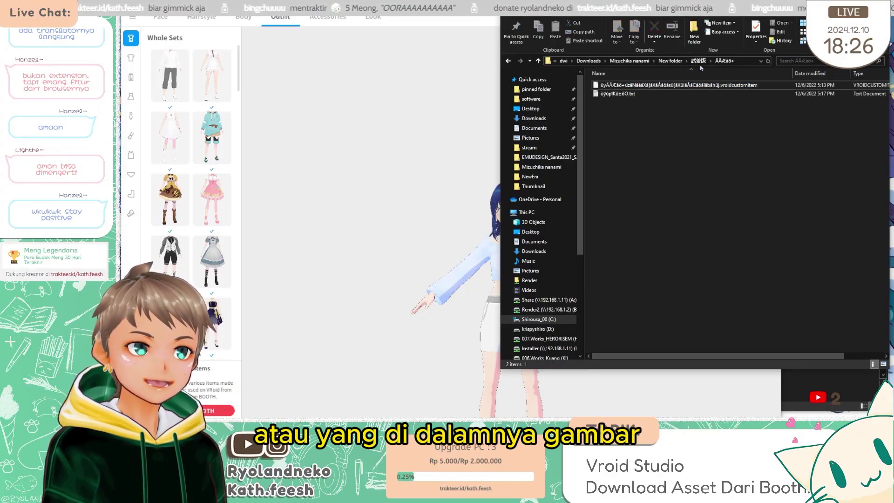
# - Open the nested EMUDESIGN_Santa2021_SAMPLE folder inside New folder and examine its PNG texture files
pyautogui.click(699, 61)
pyautogui.click(692, 61)
pyautogui.doubleClick(621, 92)
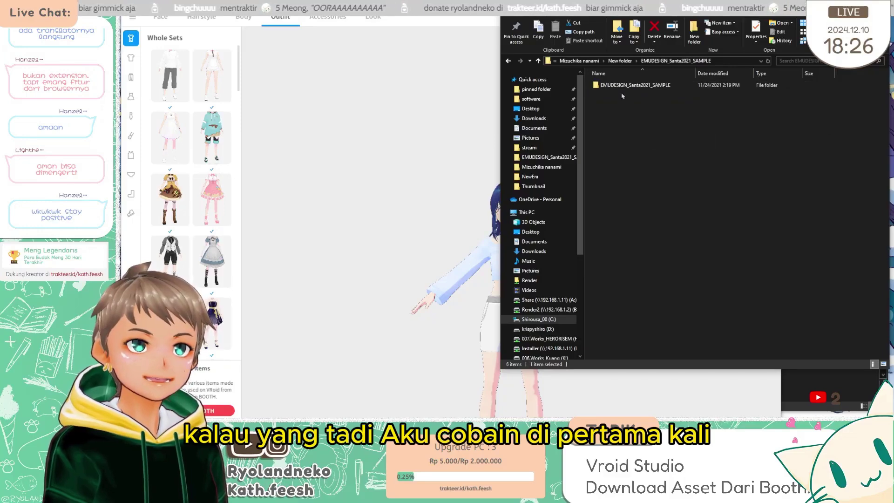
pyautogui.doubleClick(619, 86)
pyautogui.click(619, 99)
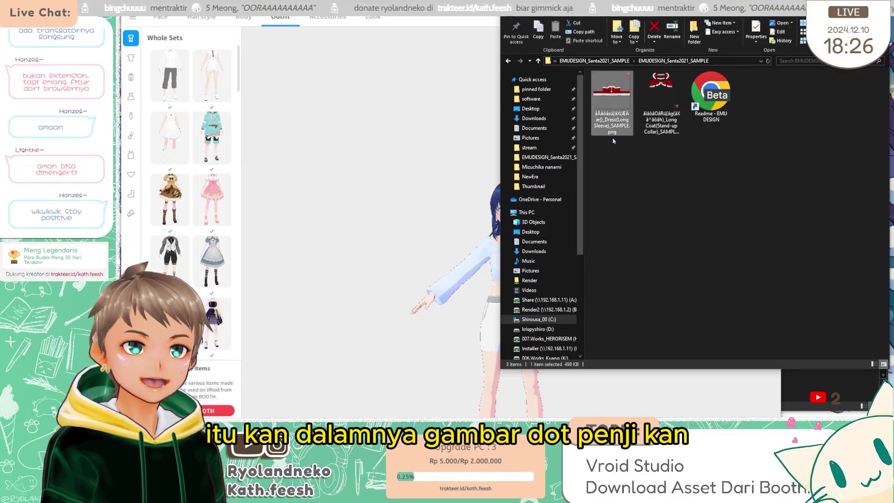
pyautogui.click(619, 152)
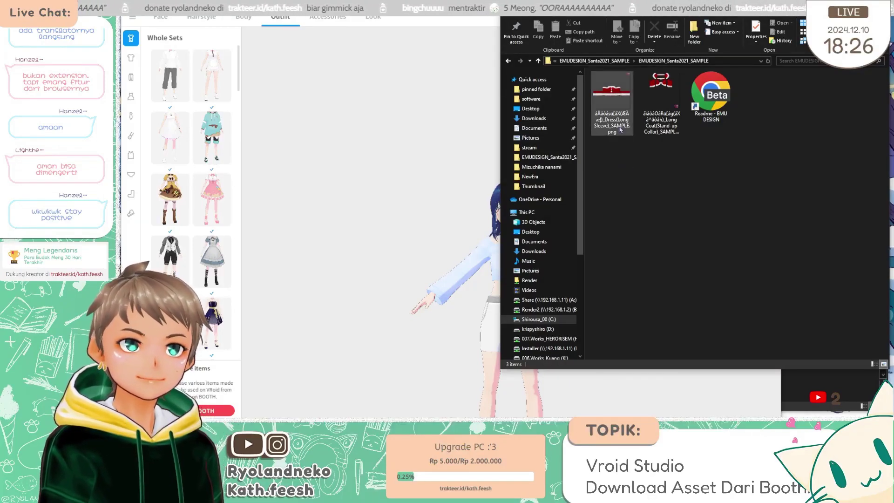
# - Preview the Dress(Long Sleeve)_SAMPLE.png texture and close the image viewer
pyautogui.hotkey('alt', 'Tab')
pyautogui.click(835, 154)
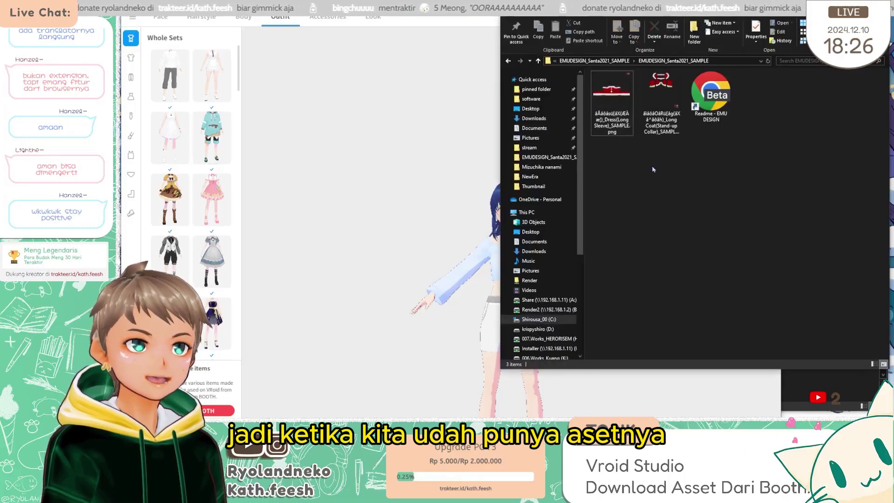
pyautogui.click(620, 110)
pyautogui.doubleClick(606, 119)
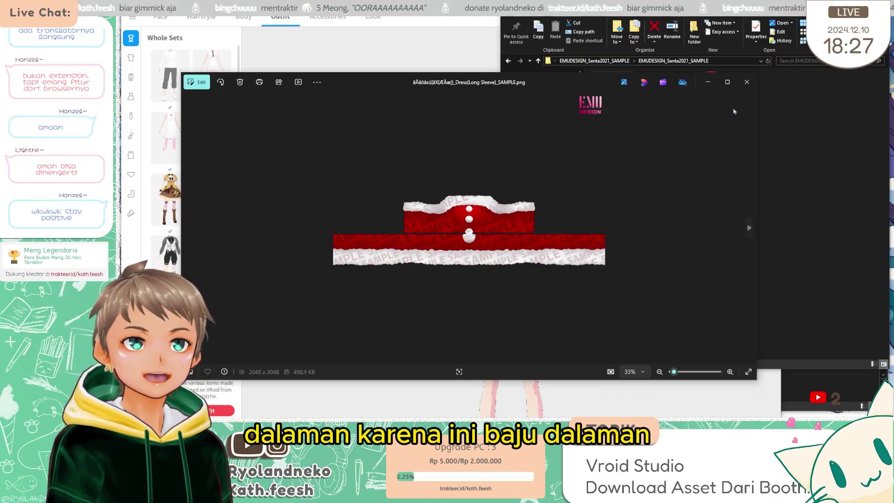
pyautogui.click(766, 153)
# - Switch to VRoid Studio and start a new custom Inner Top item
pyautogui.click(139, 75)
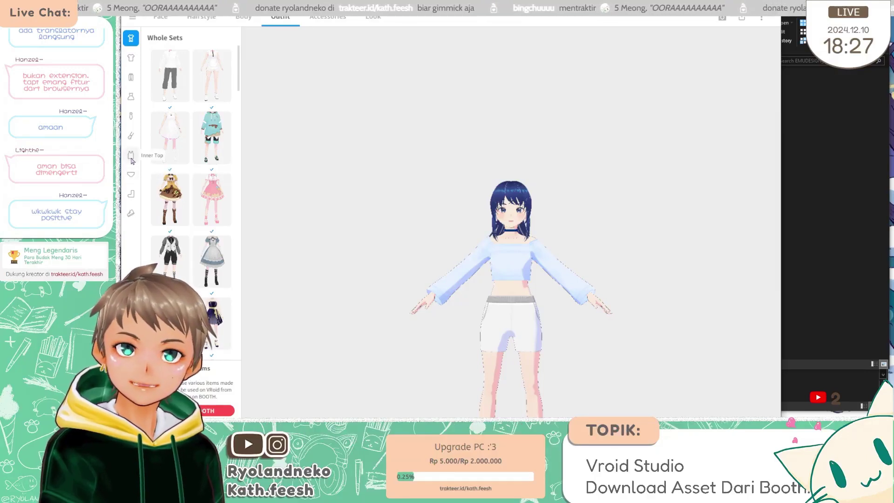
pyautogui.click(131, 157)
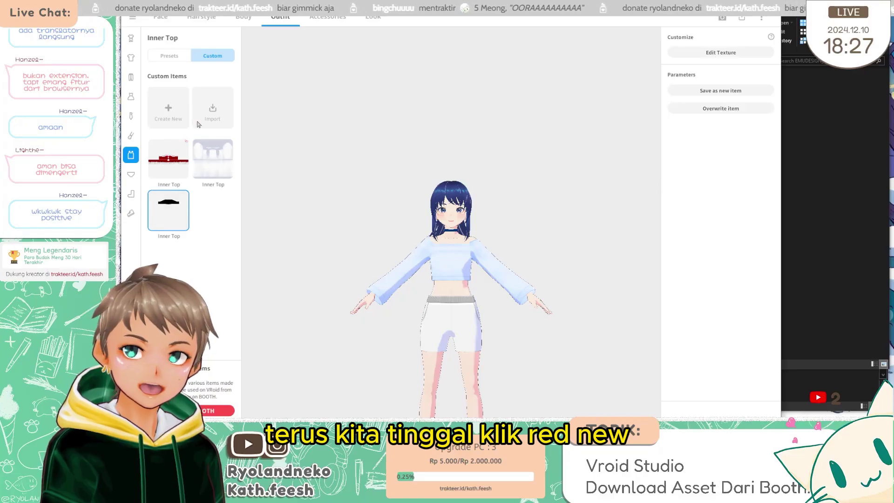
pyautogui.click(163, 111)
# - Check the Dress(Long Sleeve)_SAMPLE.png texture again and base the new inner top on the Dress template from the Dresses category
pyautogui.hotkey('alt', 'Tab')
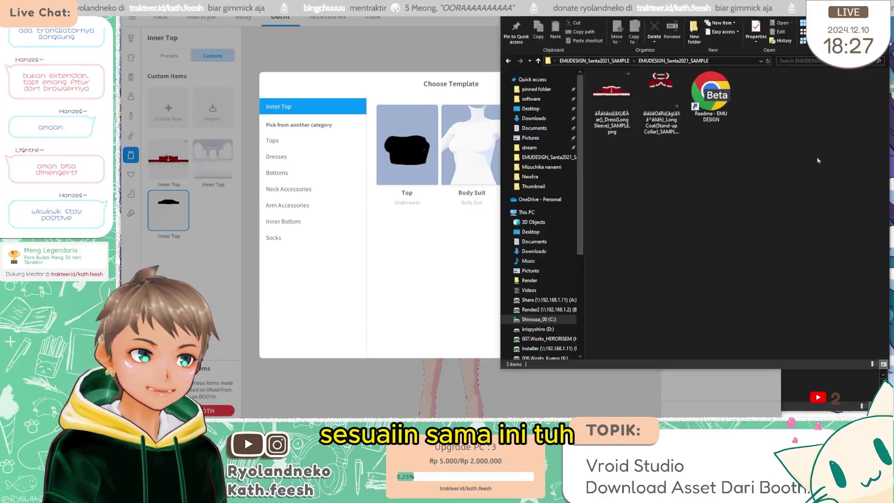
pyautogui.click(606, 97)
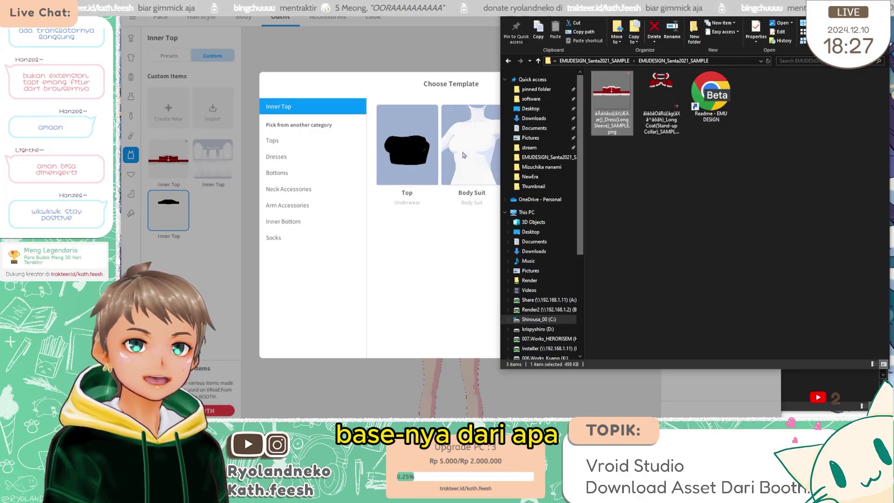
pyautogui.click(482, 385)
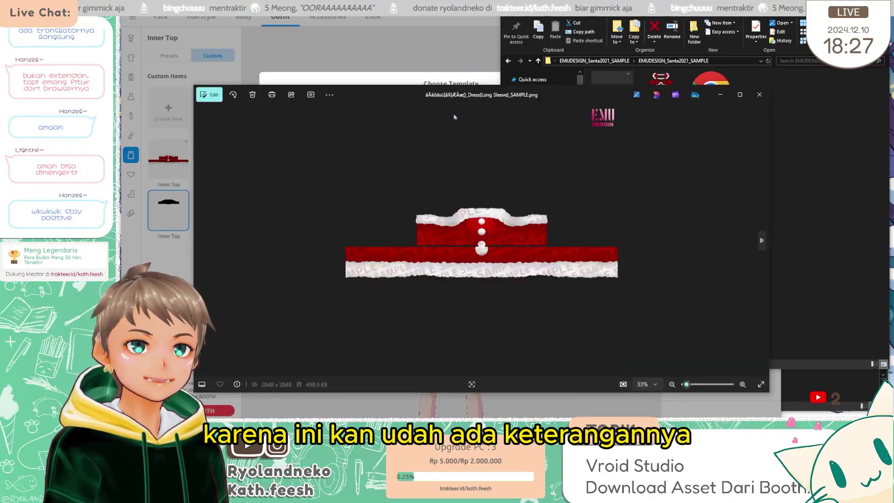
pyautogui.click(760, 95)
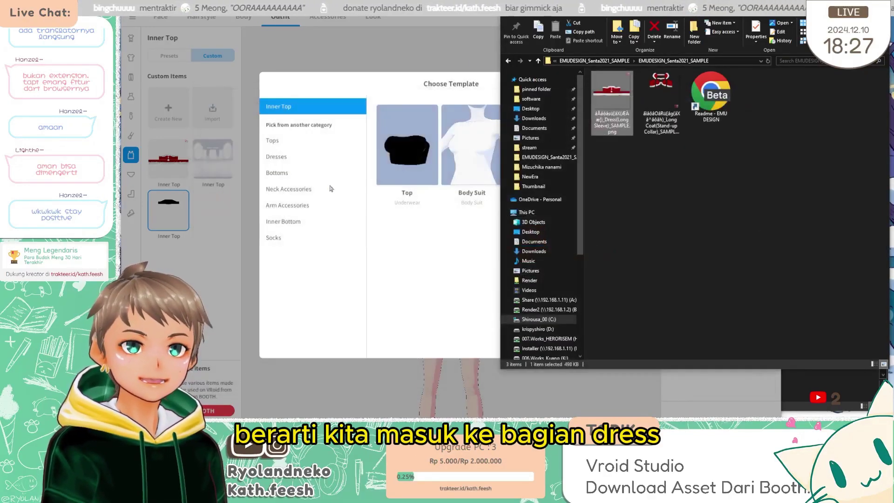
pyautogui.click(281, 161)
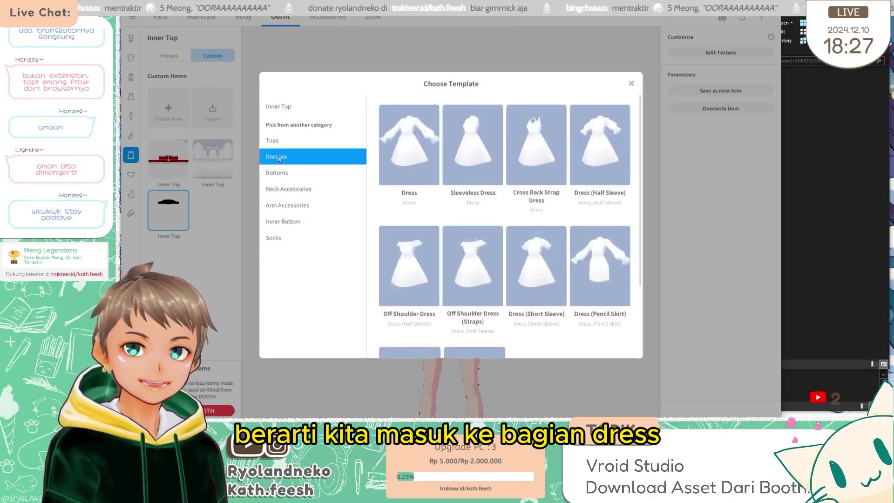
pyautogui.click(413, 165)
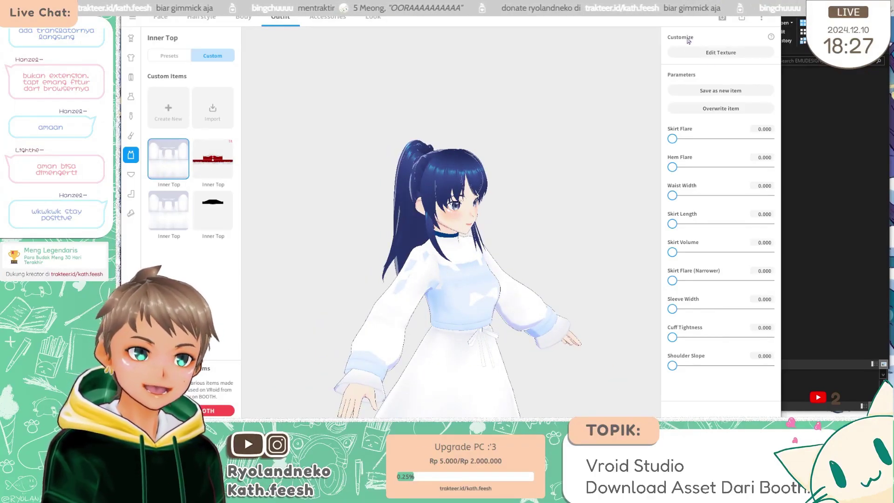
# - Import the Dress(Long Sleeve)_SAMPLE.png texture into the inner top's default layer and check the result on the avatar
pyautogui.click(716, 53)
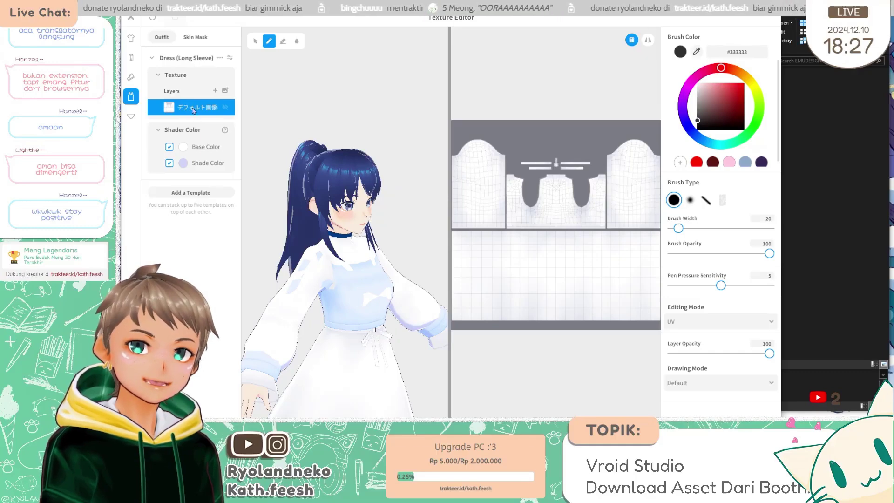
pyautogui.rightClick(193, 108)
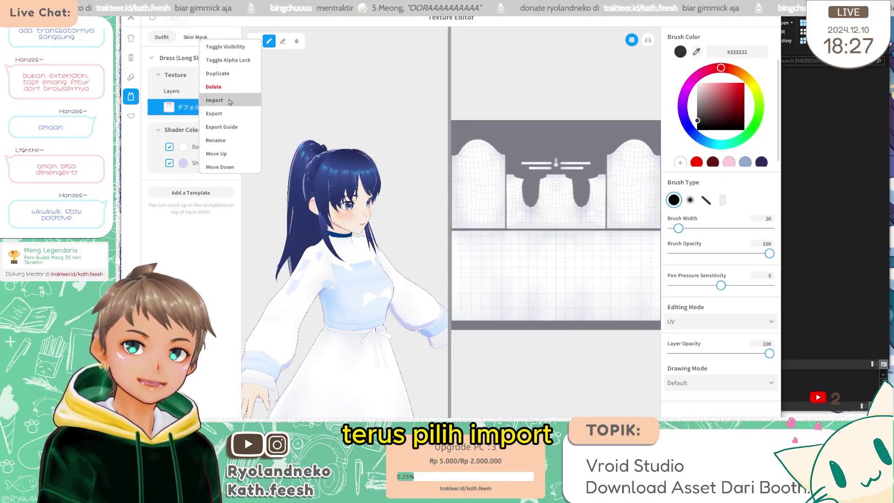
pyautogui.click(214, 100)
pyautogui.click(435, 95)
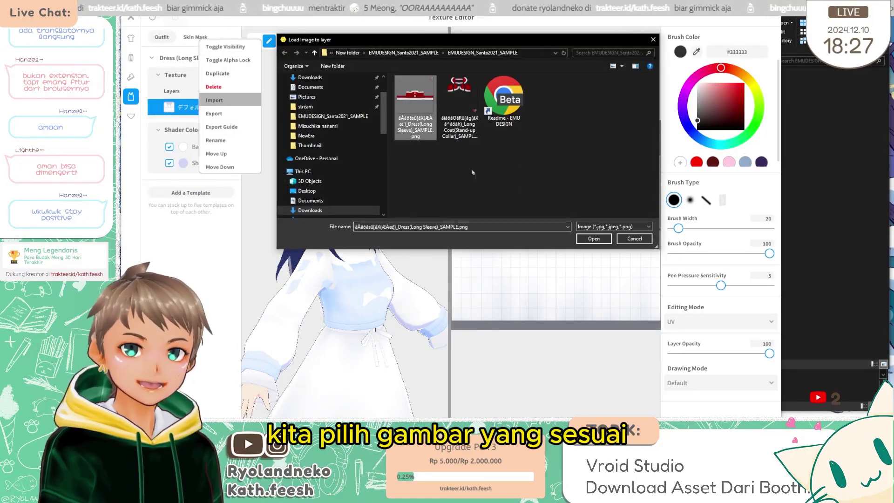
pyautogui.click(594, 240)
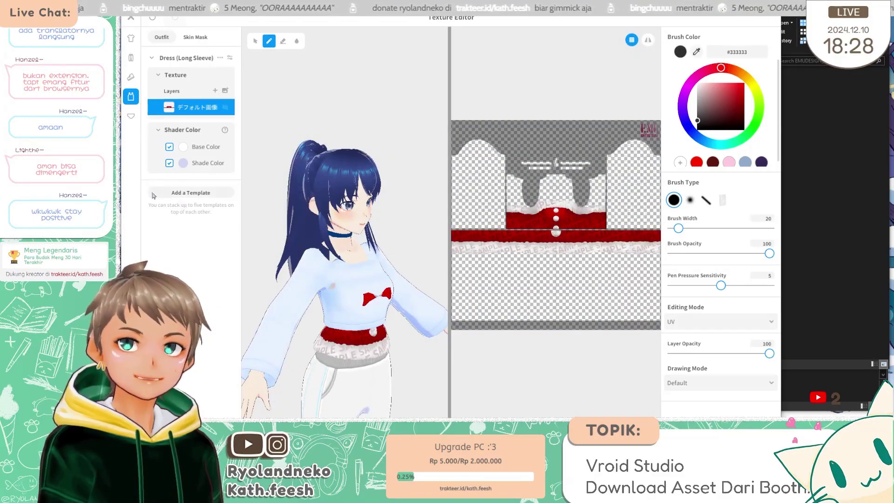
pyautogui.moveTo(405, 322); pyautogui.dragTo(359, 317)
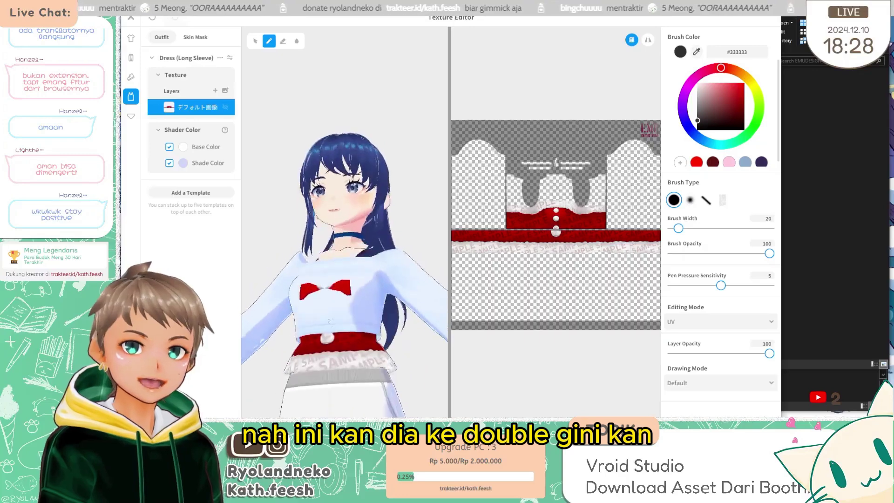
pyautogui.moveTo(382, 382); pyautogui.dragTo(326, 288)
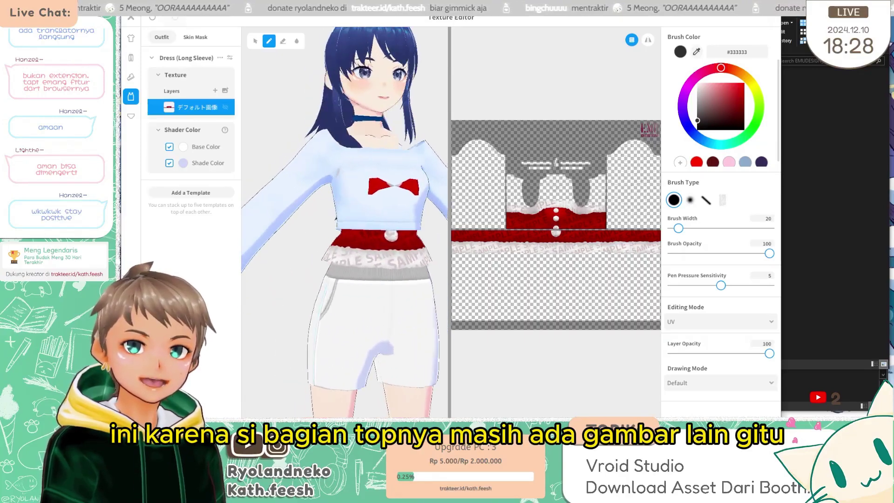
# - Check the second texture's file name in the EMUDESIGN folder and base a new Tops item on the Long Coat (Stand-up Collar) template
pyautogui.click(131, 38)
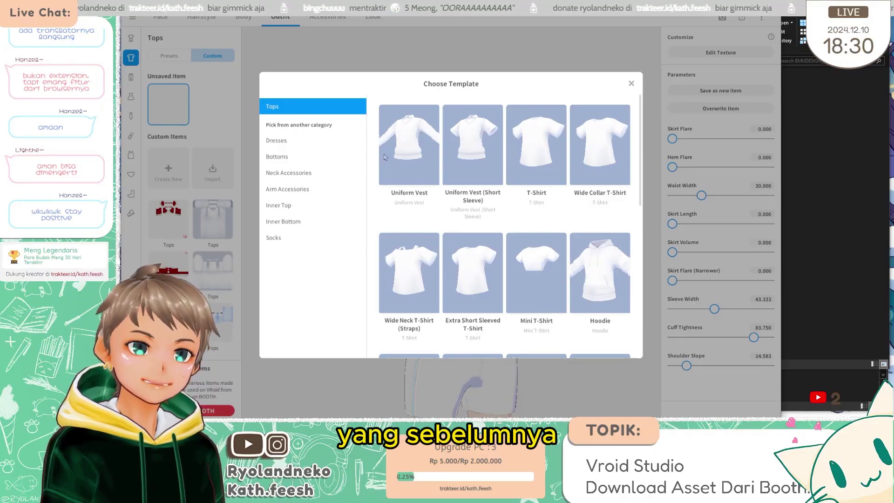
pyautogui.scroll(-5, 476, 233)
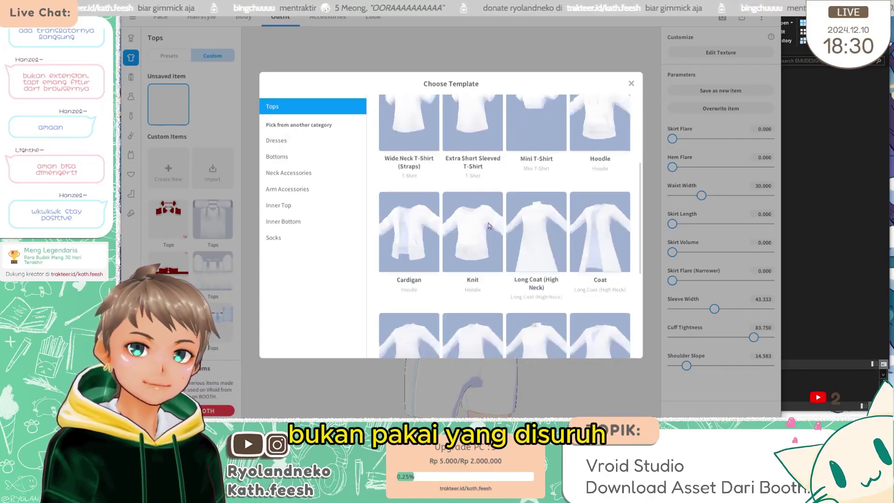
pyautogui.hotkey('alt', 'Tab')
pyautogui.click(661, 102)
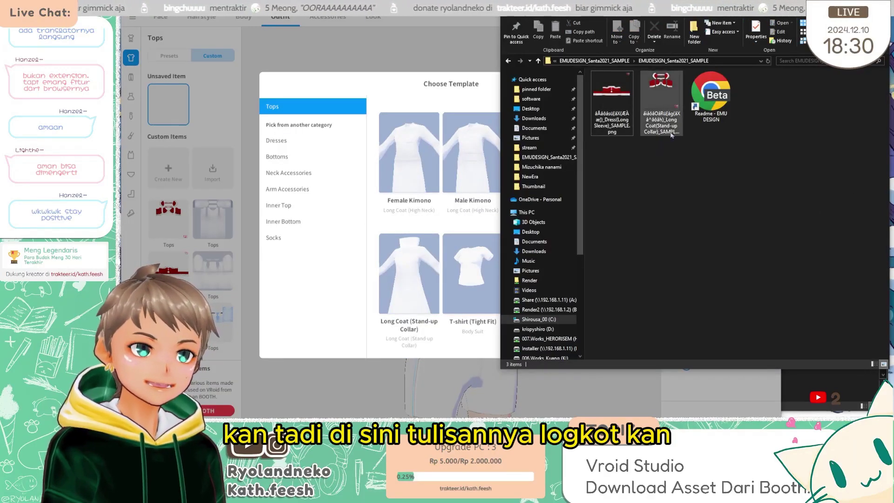
pyautogui.click(431, 272)
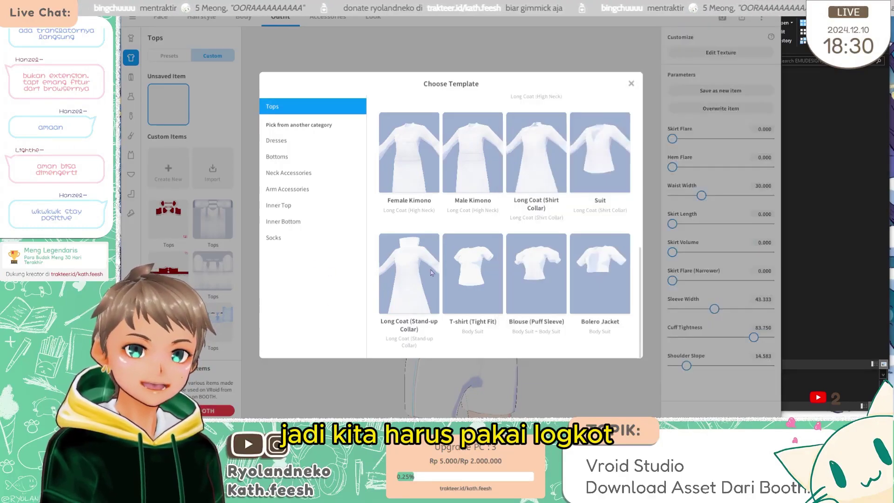
pyautogui.click(409, 274)
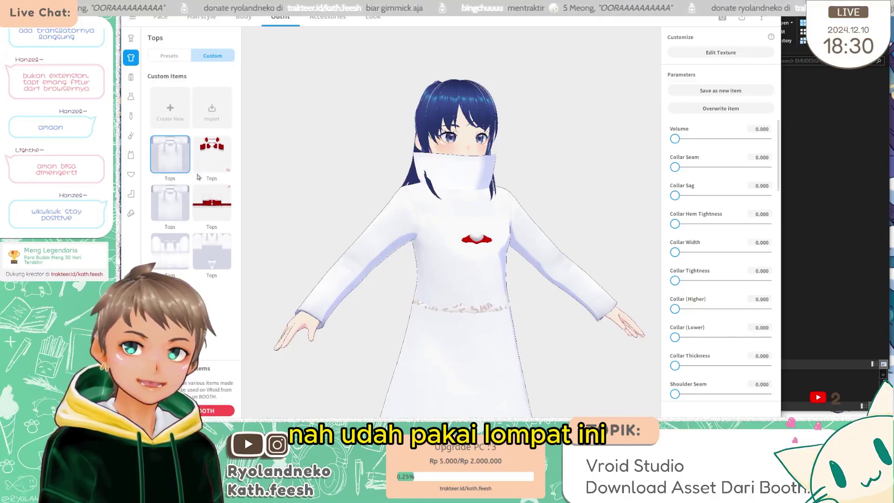
# - Open the long coat's texture for editing and import Long Coat(Stand-up Collar)_SAMPLE.png into its default layer
pyautogui.rightClick(188, 155)
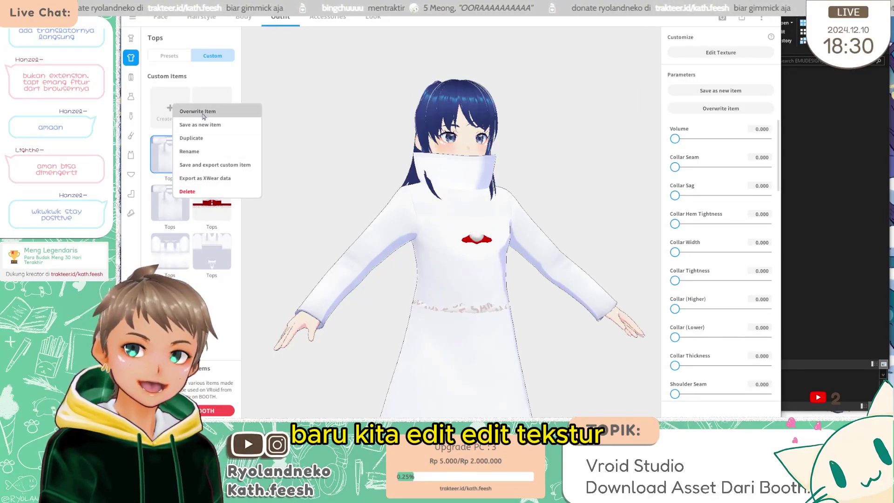
pyautogui.click(353, 299)
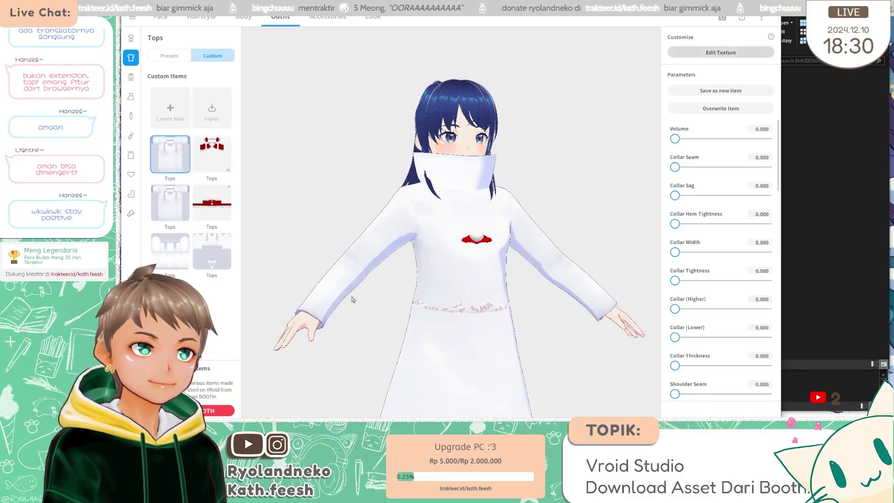
pyautogui.click(669, 55)
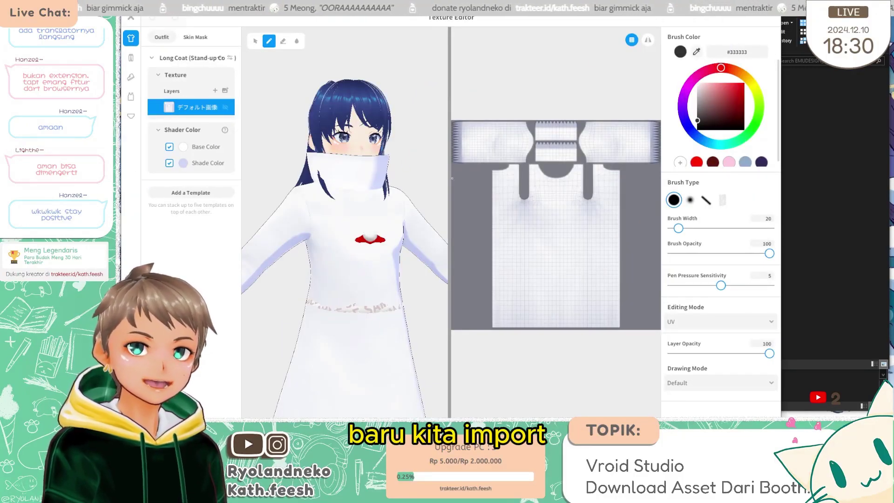
pyautogui.rightClick(180, 108)
pyautogui.click(205, 102)
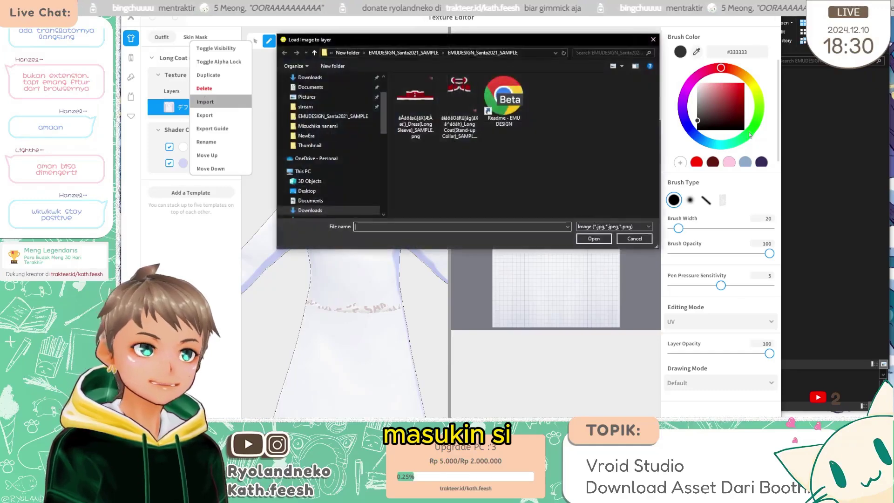
pyautogui.click(459, 94)
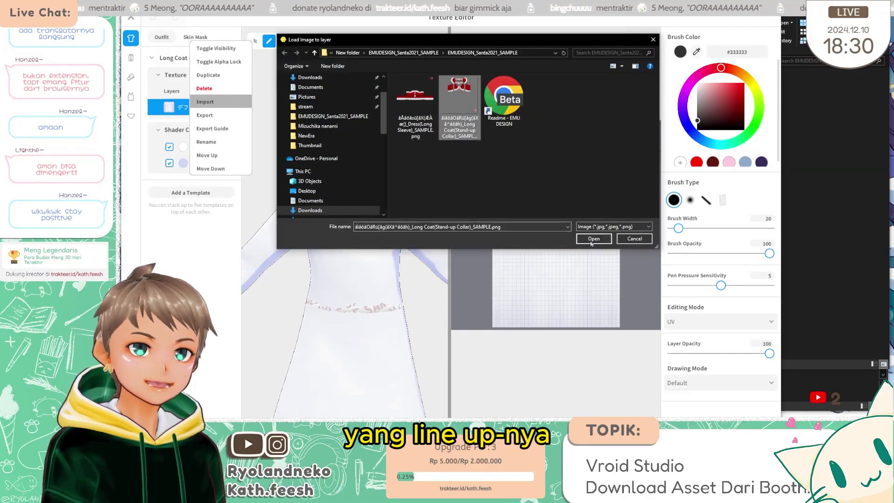
pyautogui.click(593, 239)
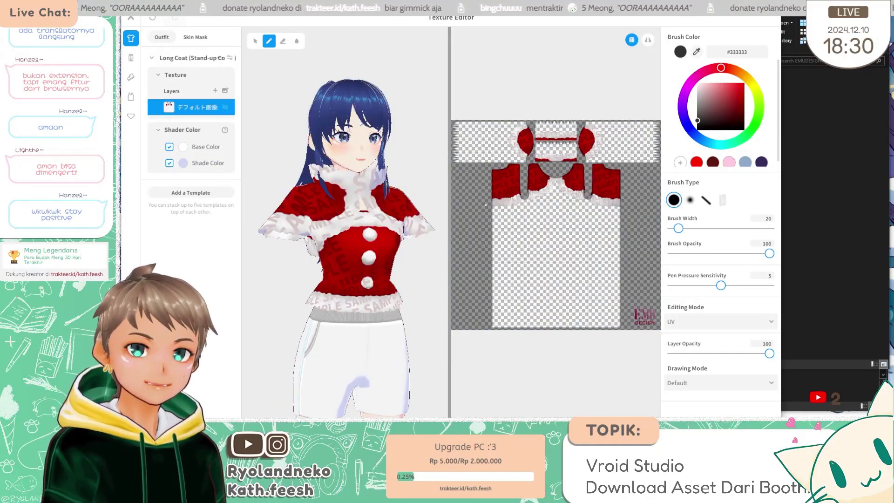
# - Paint the black areas of the coat's Skin Mask layer white (#FFFFFF) with a brush width of 225 to restore the hidden skin
pyautogui.moveTo(419, 205)
pyautogui.mouseDown()
pyautogui.moveTo(298, 207)
pyautogui.moveTo(409, 212)
pyautogui.mouseUp()
pyautogui.click(195, 37)
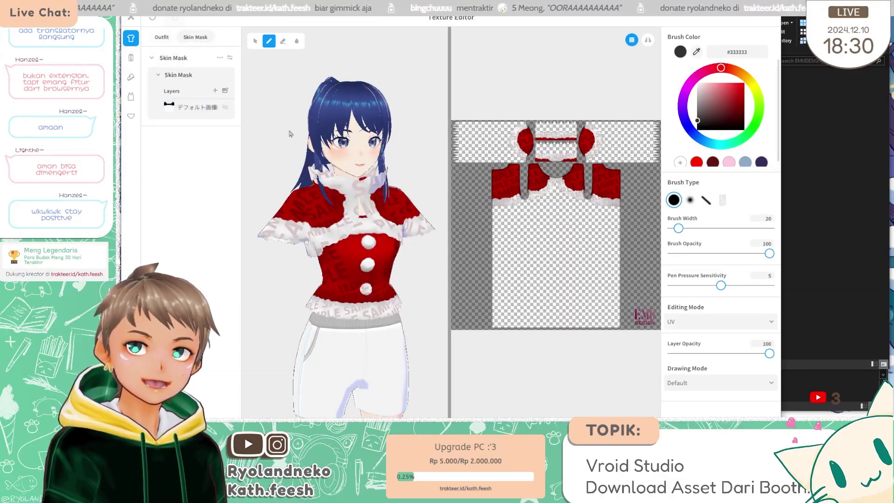
pyautogui.click(195, 107)
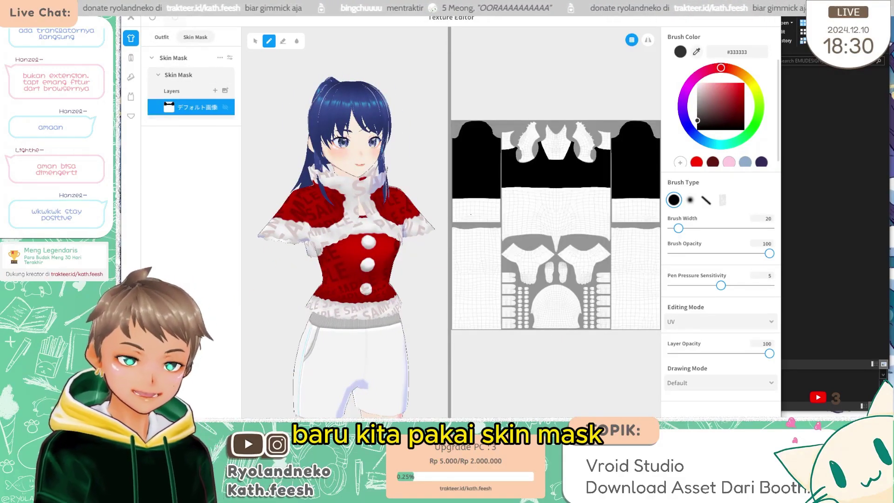
pyautogui.press(']')
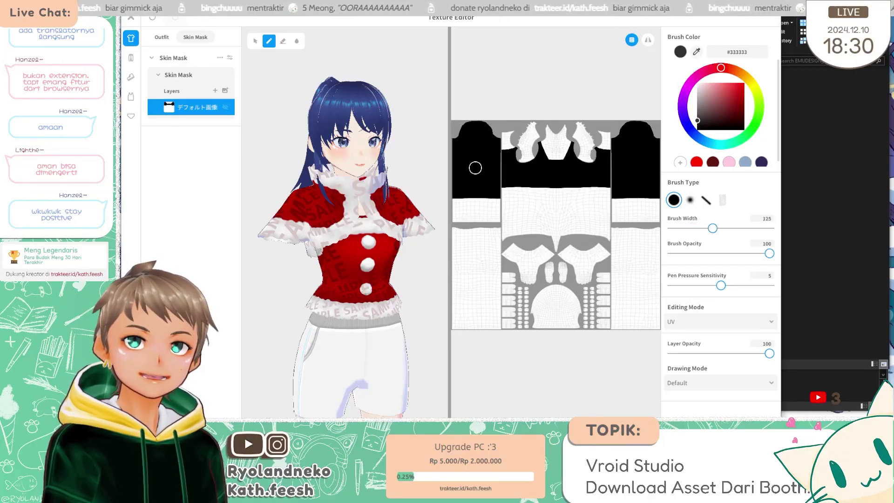
pyautogui.press(']')
pyautogui.press(']')
pyautogui.press(']')
pyautogui.press(']')
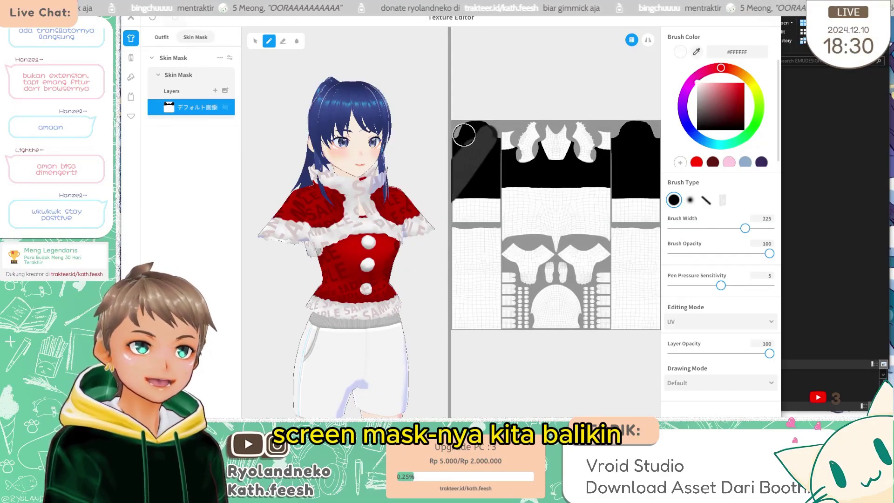
pyautogui.moveTo(464, 135)
pyautogui.mouseDown()
pyautogui.moveTo(481, 120)
pyautogui.moveTo(481, 176)
pyautogui.moveTo(551, 172)
pyautogui.moveTo(573, 154)
pyautogui.mouseUp()
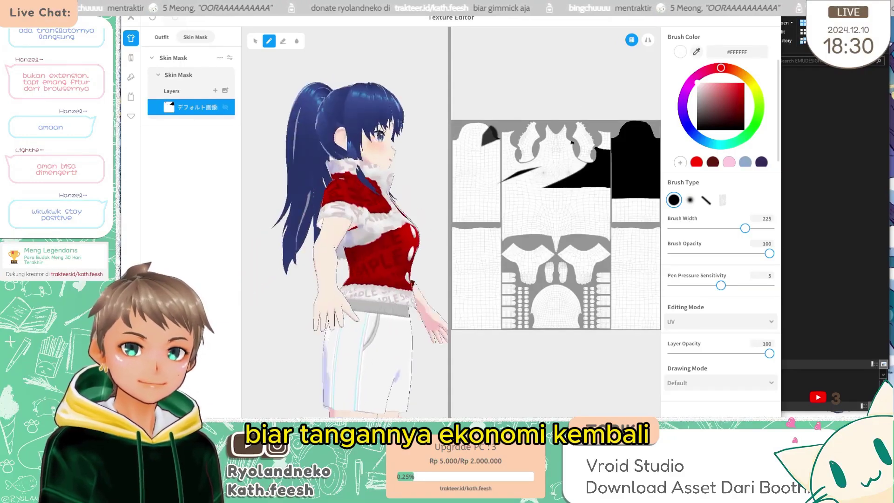
pyautogui.click(482, 145)
pyautogui.moveTo(488, 142)
pyautogui.mouseDown()
pyautogui.moveTo(491, 174)
pyautogui.moveTo(577, 163)
pyautogui.mouseUp()
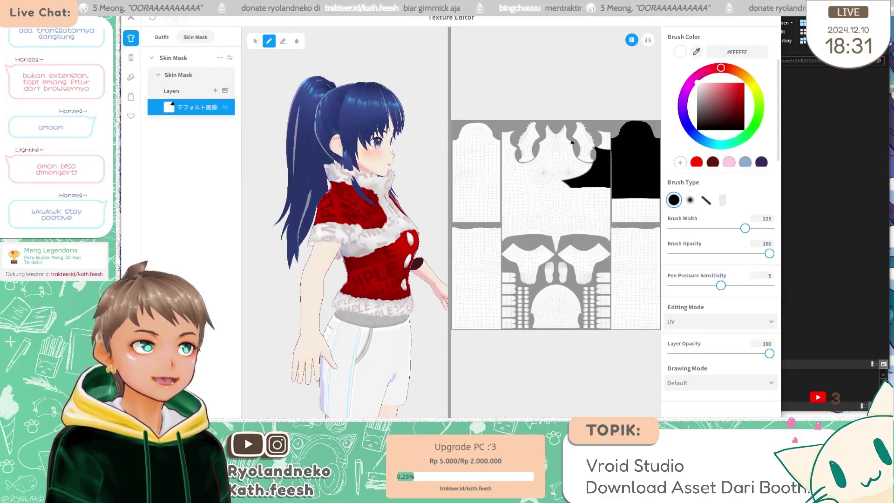
pyautogui.click(752, 2)
pyautogui.moveTo(598, 206)
pyautogui.mouseDown()
pyautogui.moveTo(644, 174)
pyautogui.moveTo(697, 196)
pyautogui.mouseUp()
pyautogui.moveTo(707, 156); pyautogui.dragTo(679, 249)
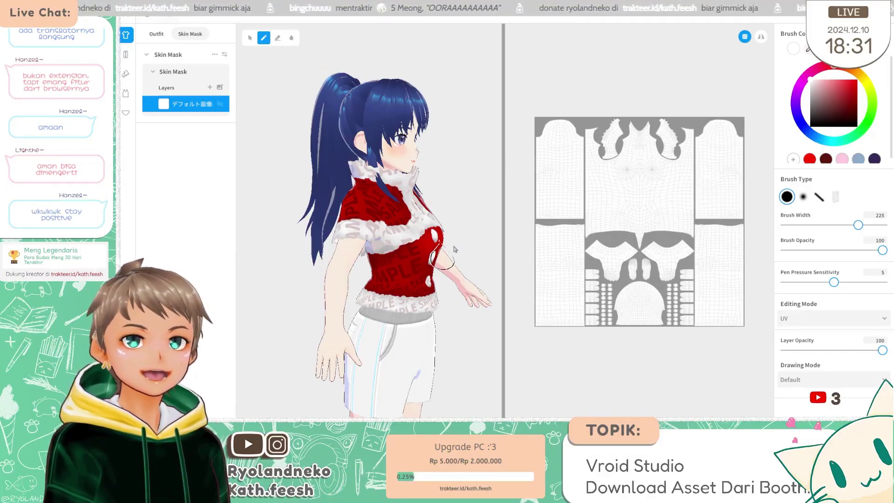
# - Examine the Santa outfit and its SAMPLE lettering on the avatar from the front and the back
pyautogui.moveTo(447, 254); pyautogui.dragTo(405, 260)
pyautogui.scroll(-2, 370, 243)
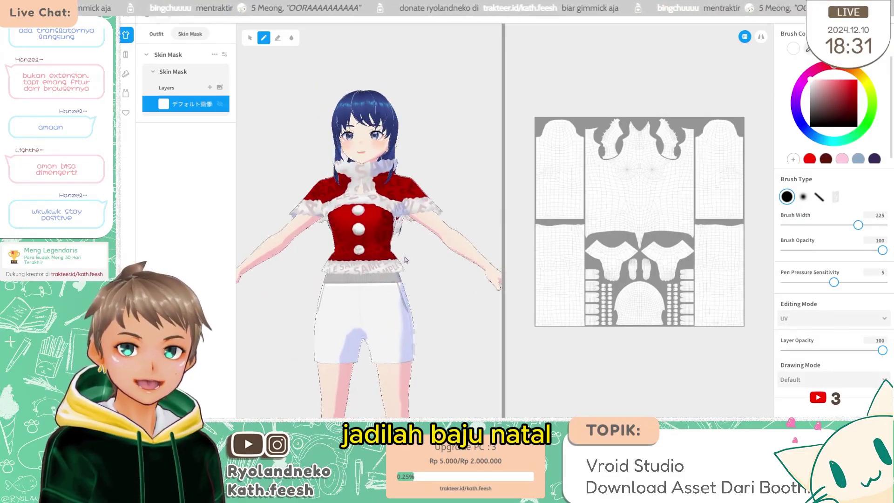
pyautogui.scroll(5, 405, 260)
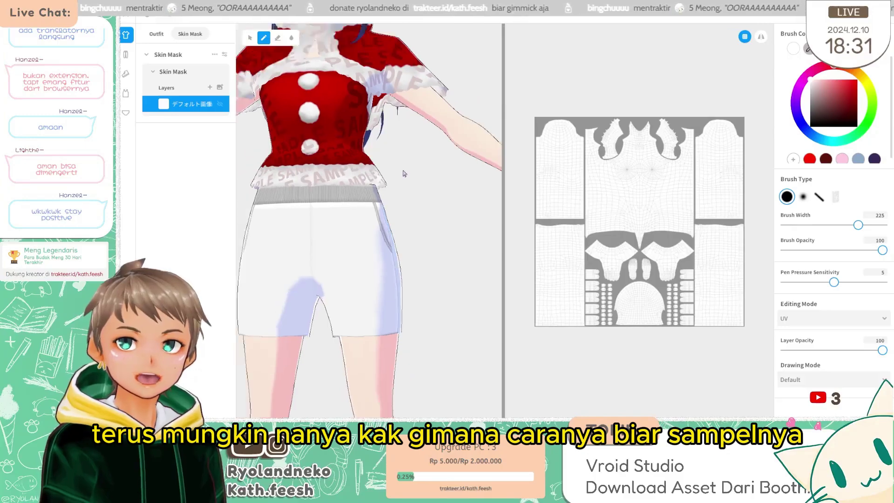
pyautogui.scroll(-3, 404, 173)
pyautogui.scroll(5, 370, 289)
pyautogui.moveTo(369, 289)
pyautogui.mouseDown()
pyautogui.moveTo(394, 277)
pyautogui.moveTo(410, 340)
pyautogui.moveTo(342, 320)
pyautogui.moveTo(343, 270)
pyautogui.moveTo(382, 326)
pyautogui.moveTo(386, 261)
pyautogui.moveTo(330, 244)
pyautogui.mouseUp()
pyautogui.moveTo(268, 241)
pyautogui.mouseDown()
pyautogui.moveTo(347, 238)
pyautogui.moveTo(263, 233)
pyautogui.moveTo(285, 205)
pyautogui.moveTo(437, 211)
pyautogui.moveTo(271, 207)
pyautogui.mouseUp()
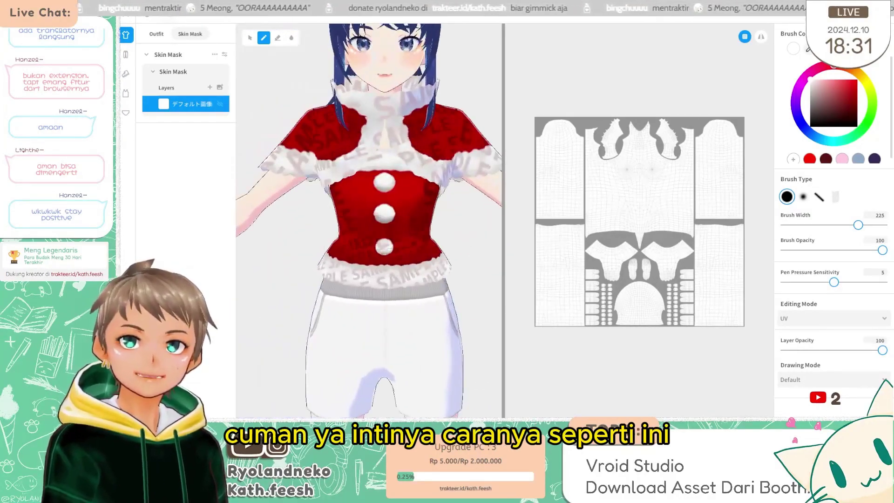
pyautogui.scroll(-5, 337, 218)
pyautogui.moveTo(340, 237); pyautogui.dragTo(317, 251)
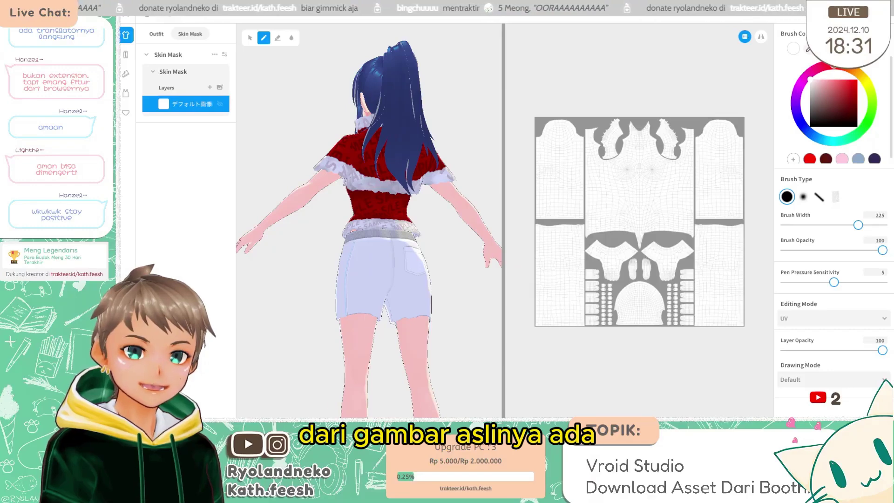
# - Inspect the SAMPLE watermark in the Long Coat(Stand-up Collar)_SAMPLE.png image and return to VRoid Studio
pyautogui.hotkey('alt', 'Tab')
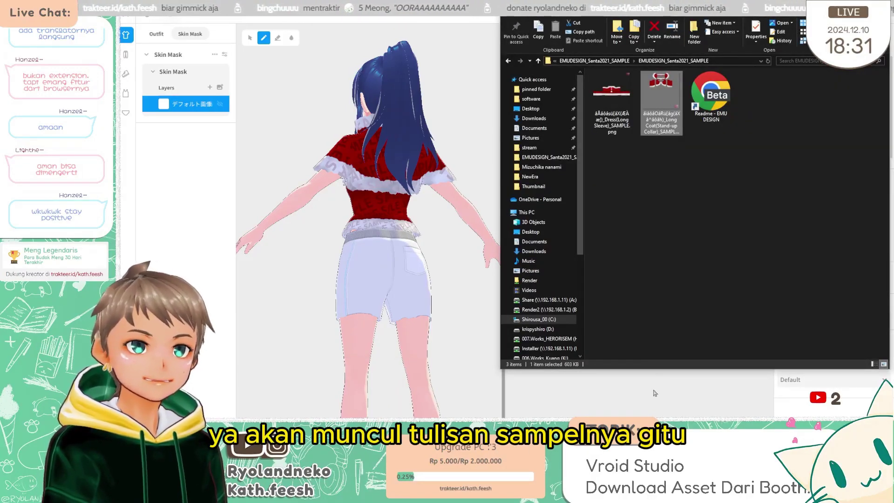
pyautogui.hotkey('alt', 'Tab')
pyautogui.scroll(3, 432, 166)
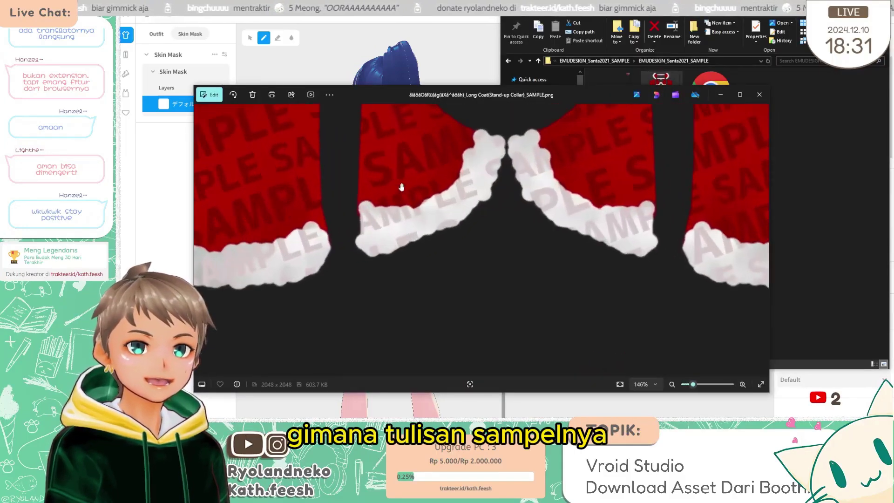
pyautogui.scroll(-3, 432, 167)
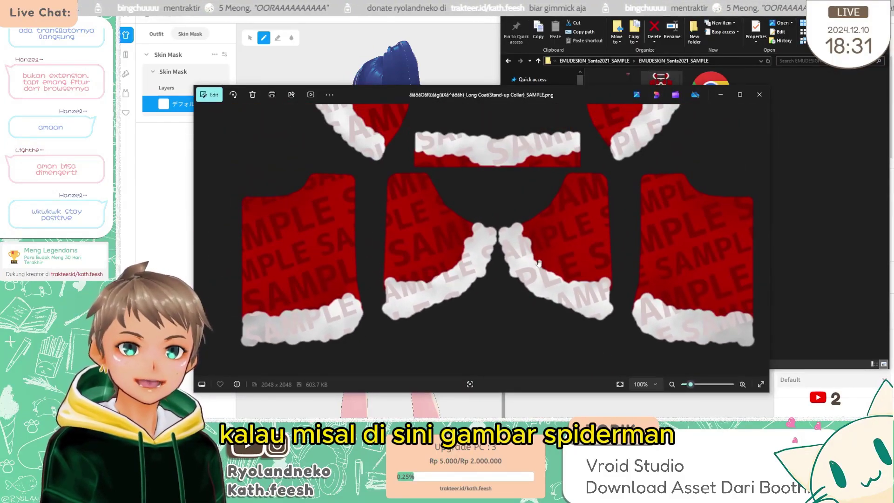
pyautogui.click(144, 188)
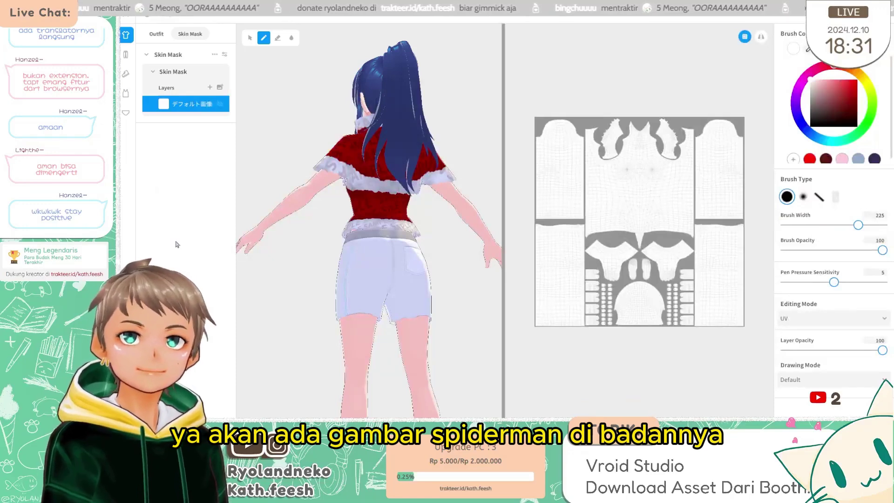
# - View the avatar from the front, switch to File Explorer and reopen the nested EMUDESIGN_Santa2021_SAMPLE folder
pyautogui.moveTo(242, 235)
pyautogui.mouseDown()
pyautogui.moveTo(273, 208)
pyautogui.moveTo(320, 213)
pyautogui.moveTo(306, 212)
pyautogui.mouseUp()
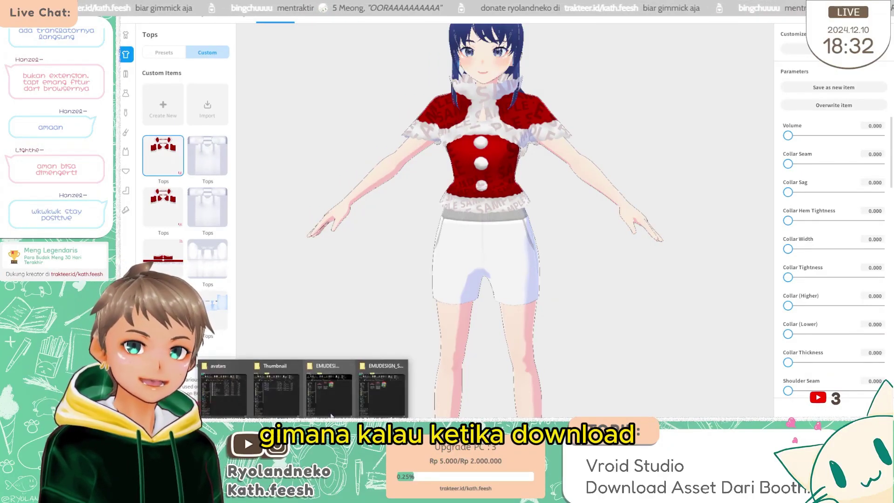
pyautogui.click(331, 416)
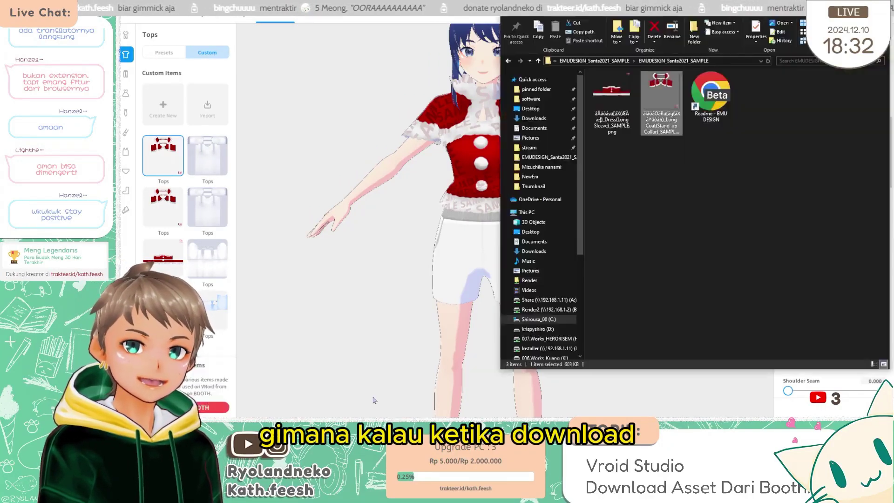
pyautogui.click(614, 61)
pyautogui.doubleClick(642, 85)
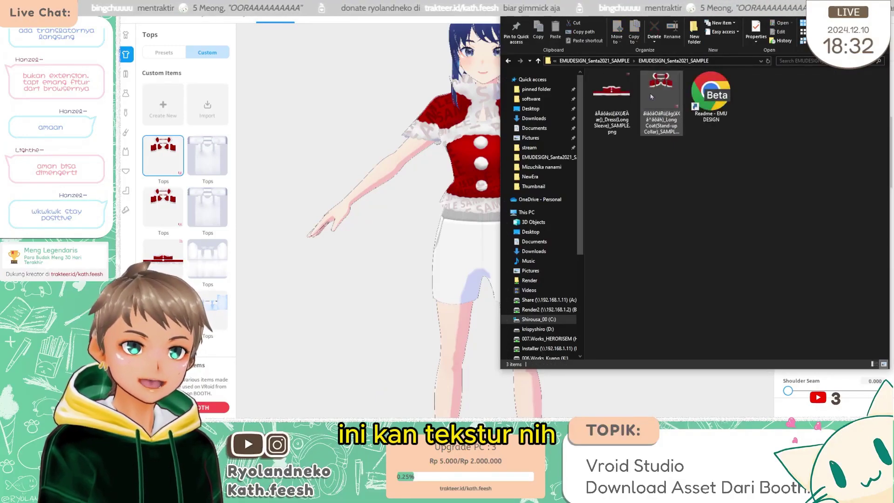
# - Open the text file in the other downloaded outfit's subfolder under New folder and copy all its Japanese text
pyautogui.hotkey('alt', 'Left')
pyautogui.hotkey('alt', 'Left')
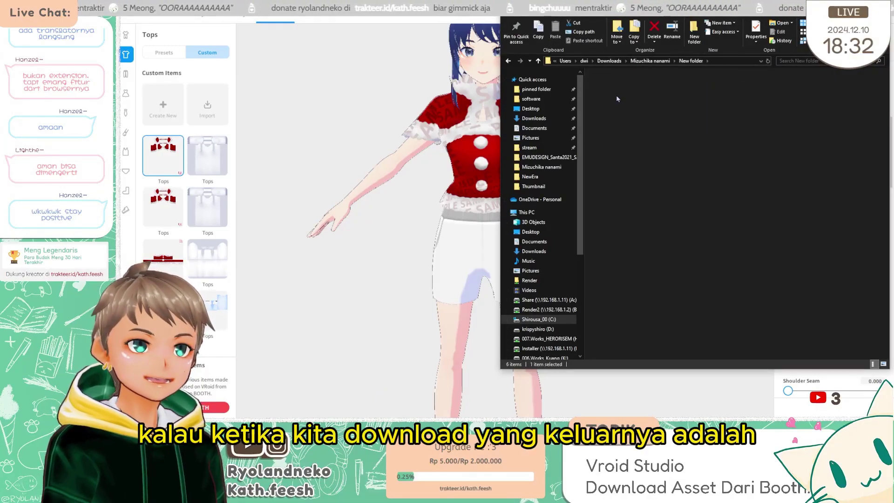
pyautogui.doubleClick(610, 85)
pyautogui.click(736, 86)
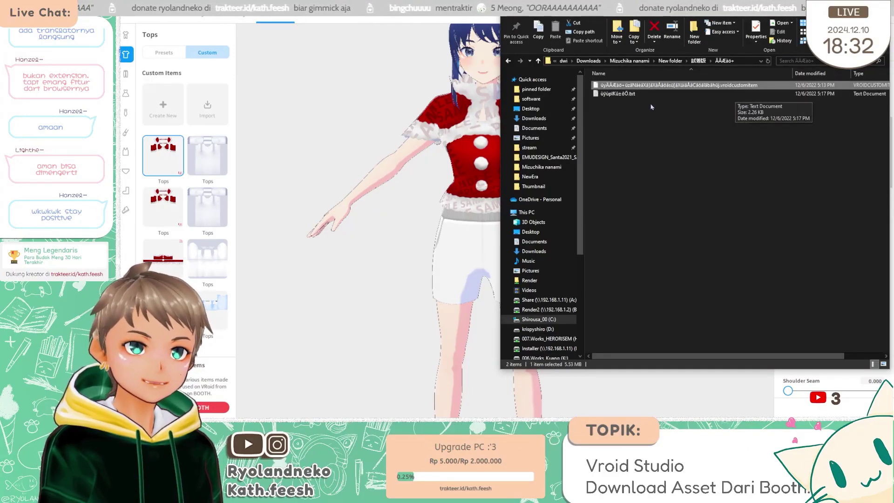
pyautogui.doubleClick(612, 94)
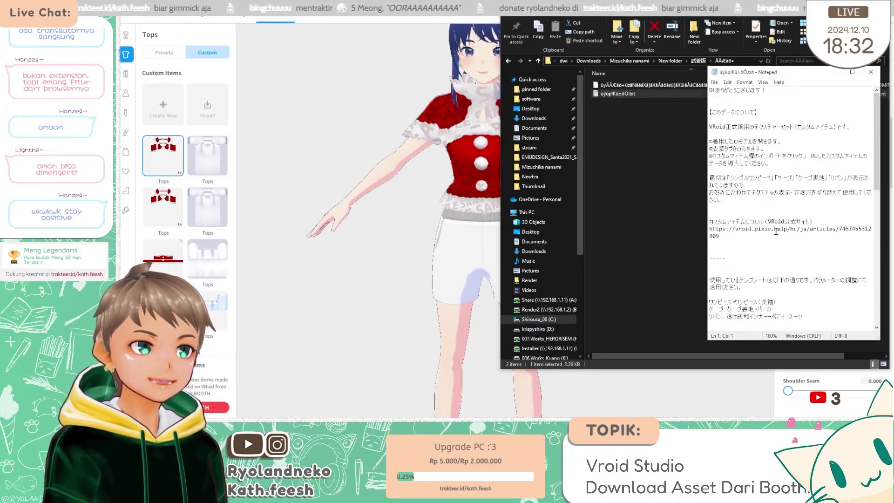
pyautogui.hotkey('ctrl', 'a')
pyautogui.hotkey('ctrl', 'c')
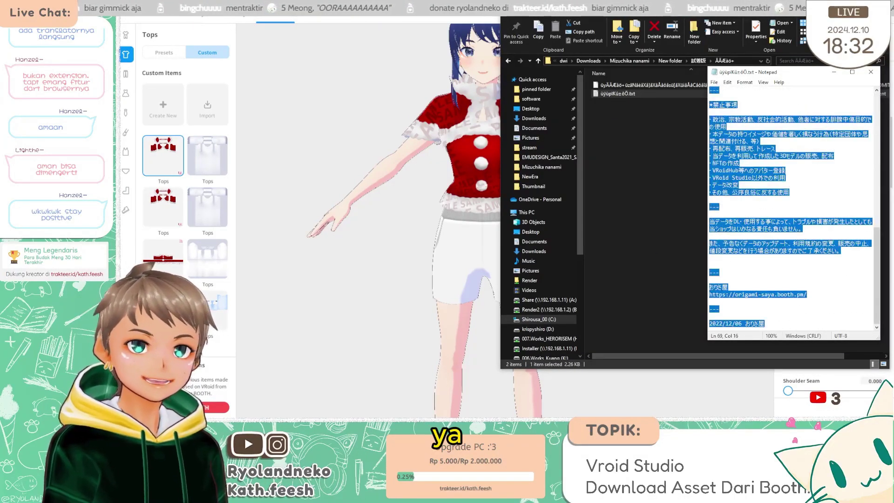
# - Switch to the browser, open Google Translate in a new tab and translate the copied text from Japanese to English
pyautogui.click(306, 396)
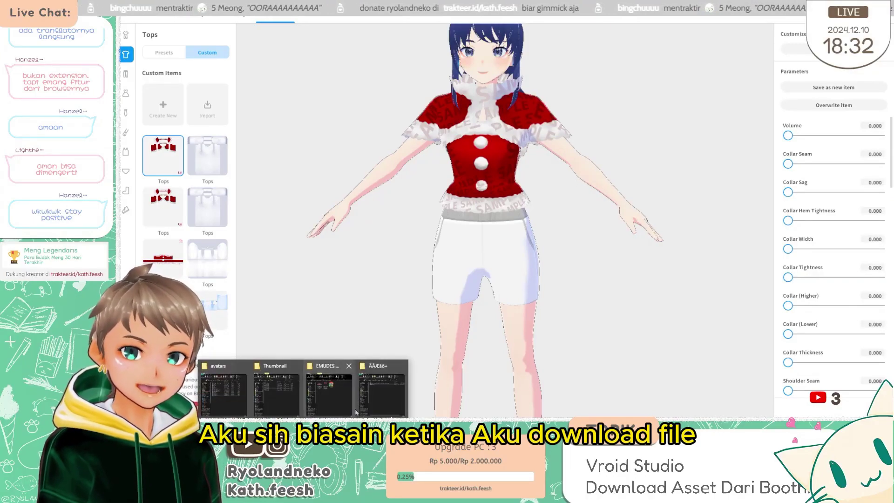
pyautogui.moveTo(392, 495)
pyautogui.click(484, 391)
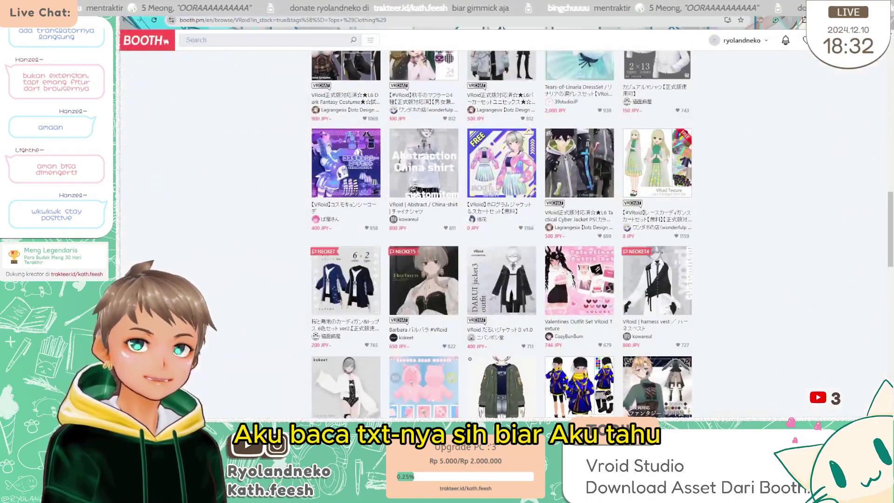
pyautogui.hotkey('ctrl', 't')
pyautogui.write('t')
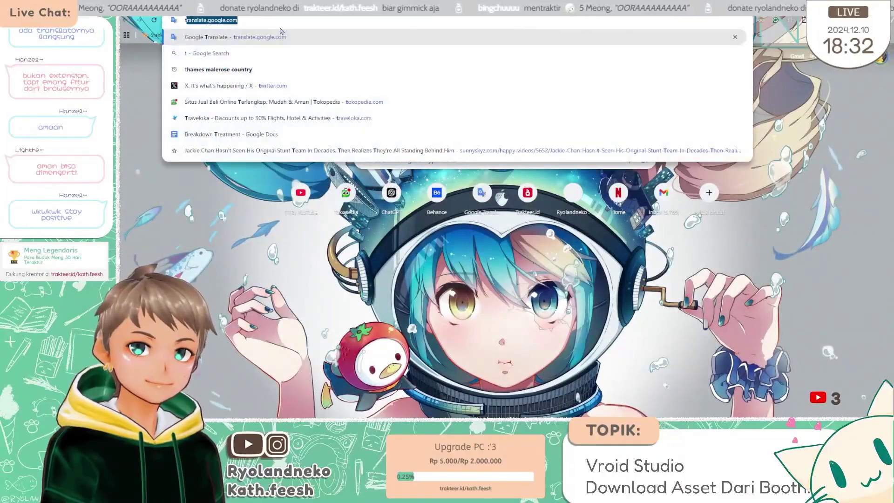
pyautogui.write('r')
pyautogui.press('Return')
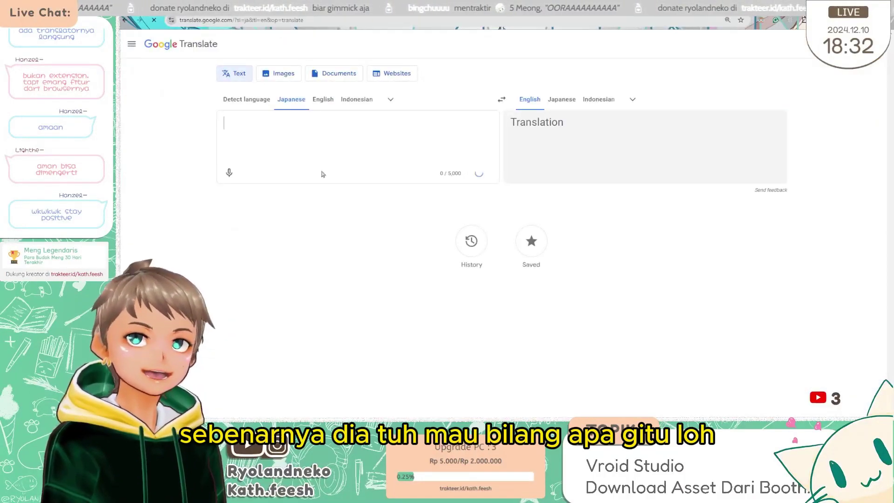
pyautogui.click(313, 126)
pyautogui.hotkey('ctrl', 'v')
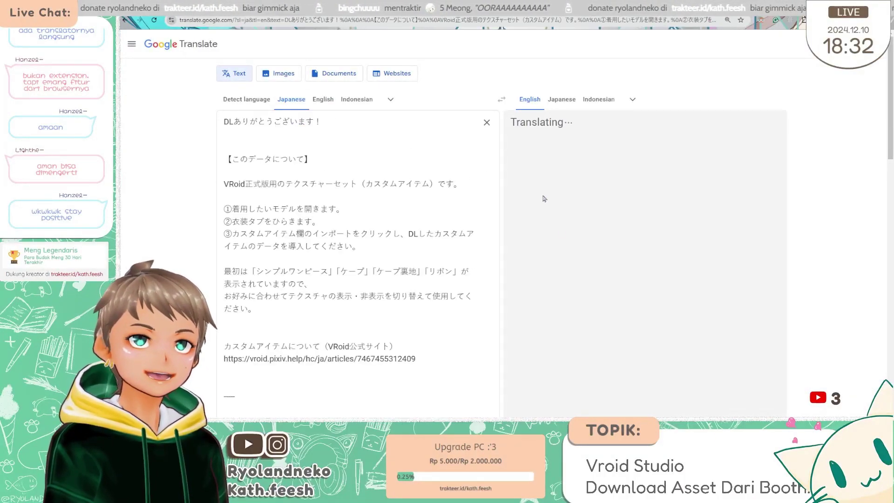
# - Read the translated import instructions, the list of templates used, the terms of use and the prohibited acts
pyautogui.scroll(-1, 652, 196)
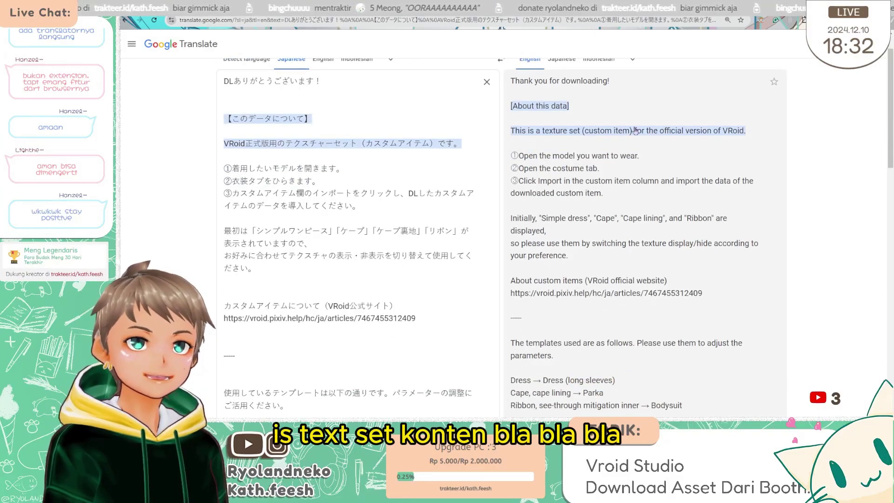
pyautogui.scroll(-1, 625, 137)
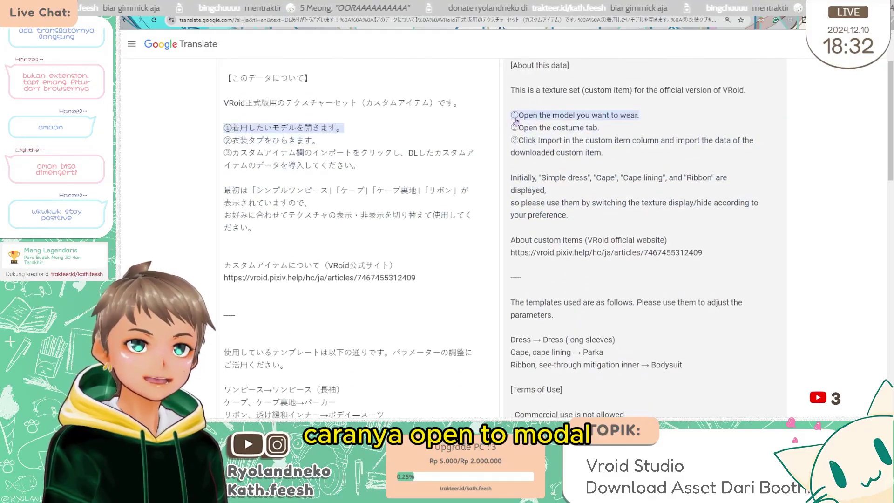
pyautogui.scroll(2, 567, 224)
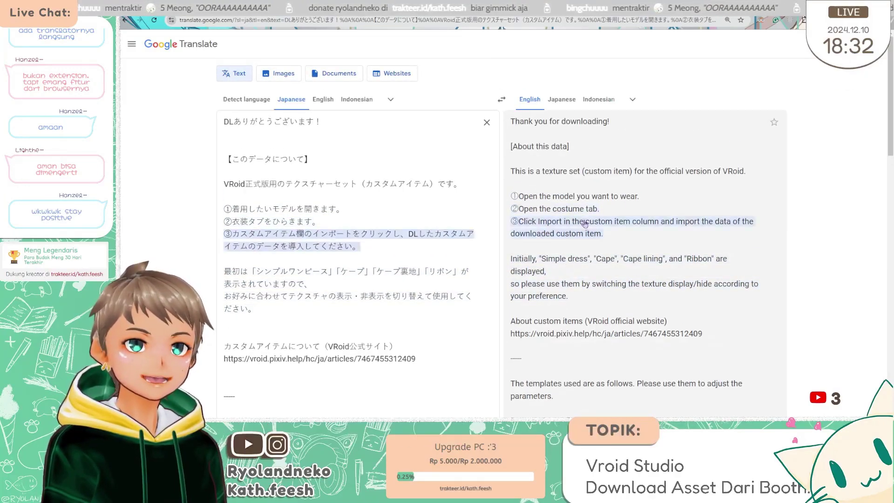
pyautogui.scroll(-1, 616, 251)
pyautogui.scroll(-3, 536, 254)
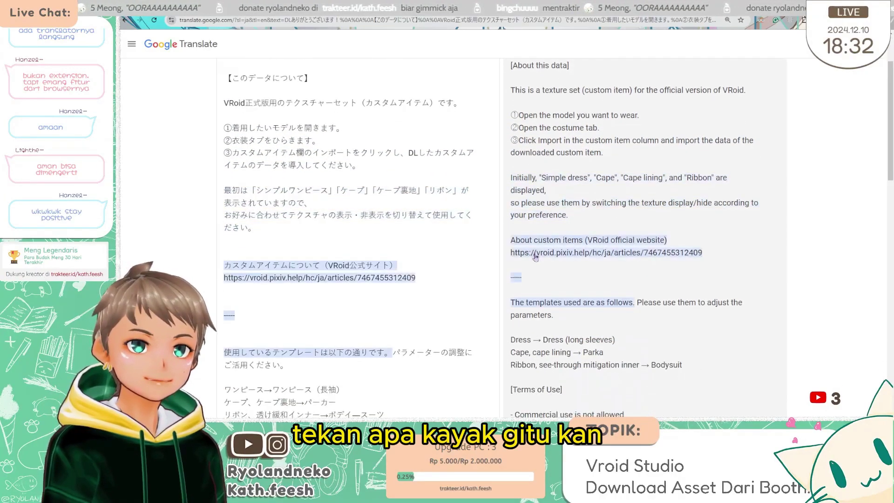
pyautogui.scroll(4, 563, 203)
pyautogui.scroll(-7, 582, 288)
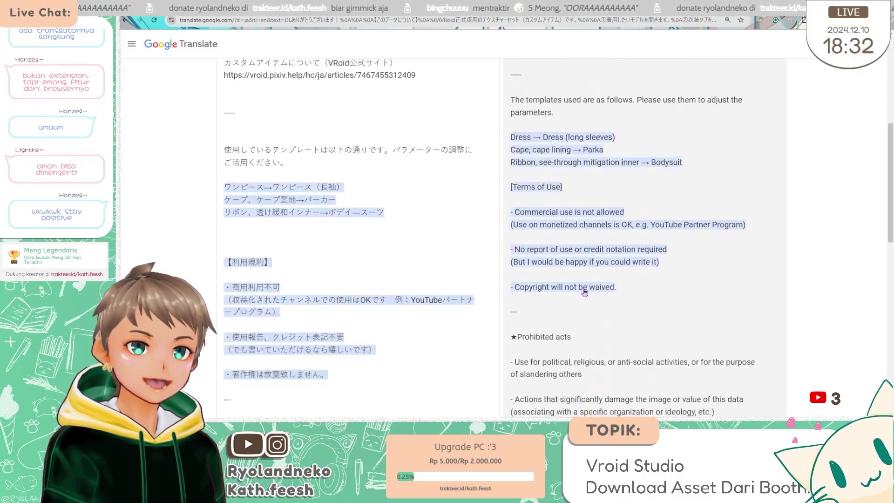
pyautogui.scroll(-8, 585, 291)
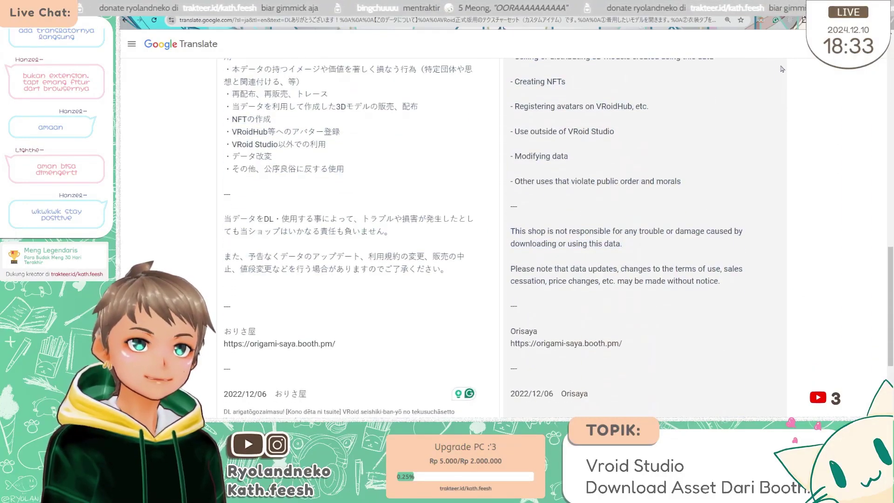
# - Return to File Explorer and copy the path of the folder containing the .vroidcustomitem file
pyautogui.click(846, 4)
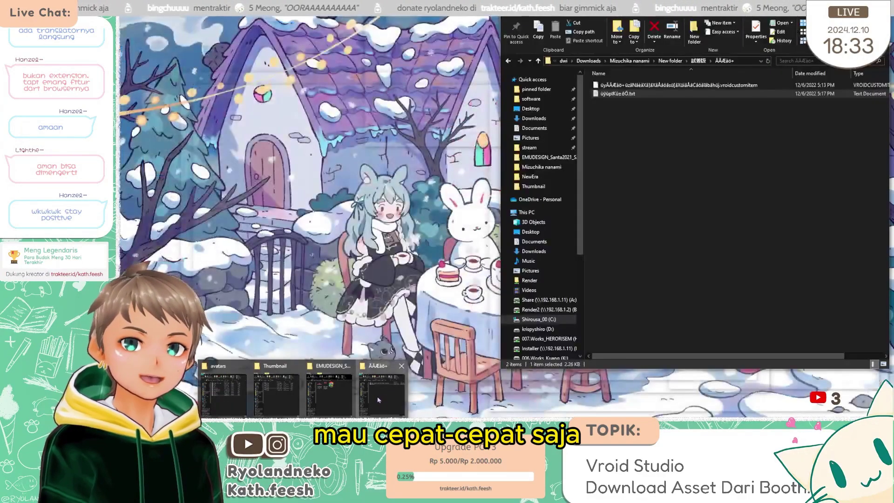
pyautogui.click(382, 395)
pyautogui.click(731, 85)
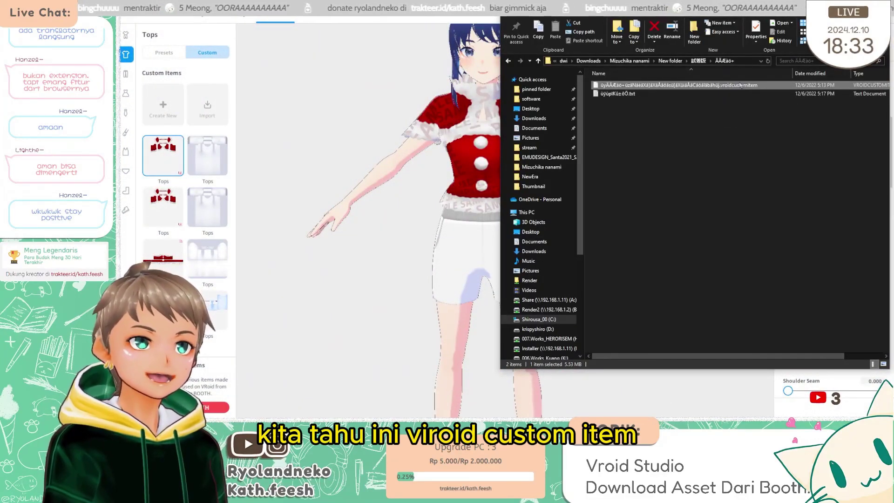
pyautogui.click(745, 61)
# - Import the .vroidcustomitem file from the copied folder path into VRoid Studio and put the Christmas dress on the avatar
pyautogui.click(162, 110)
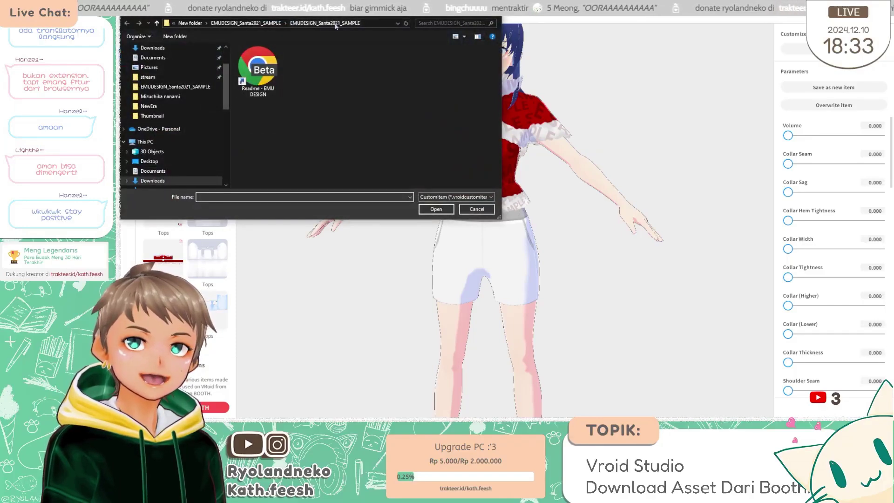
pyautogui.click(380, 24)
pyautogui.press('Return')
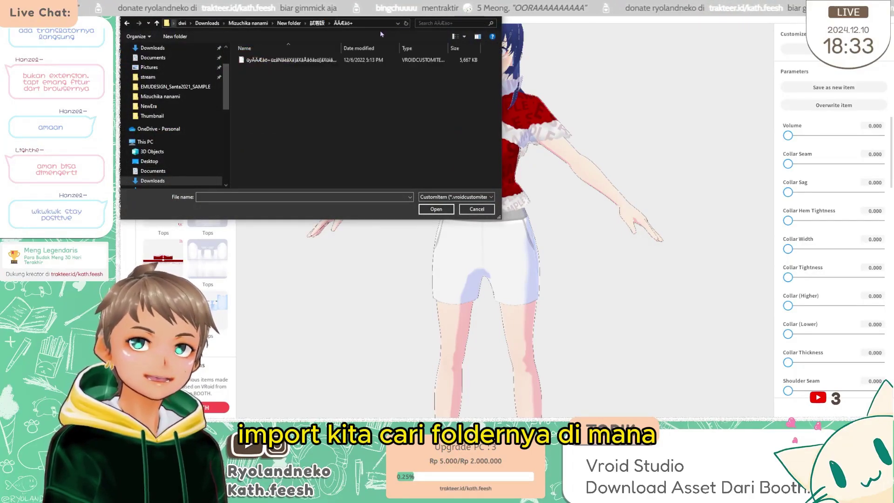
pyautogui.doubleClick(397, 48)
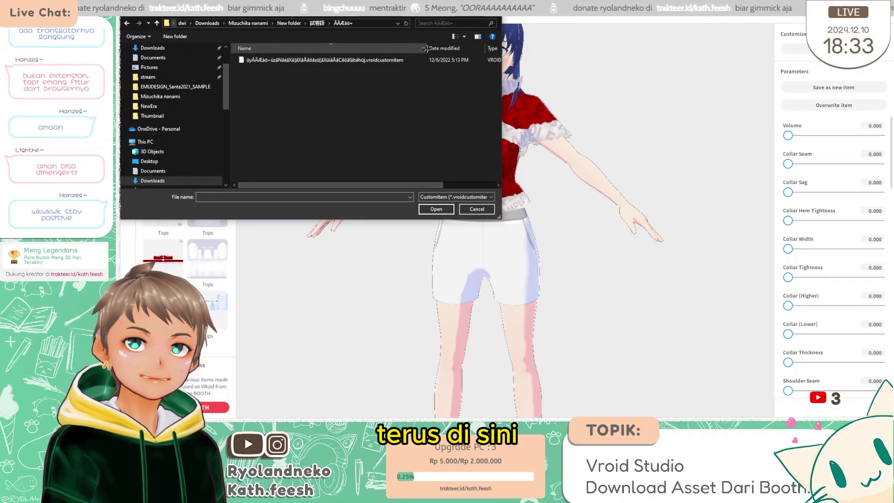
pyautogui.click(367, 60)
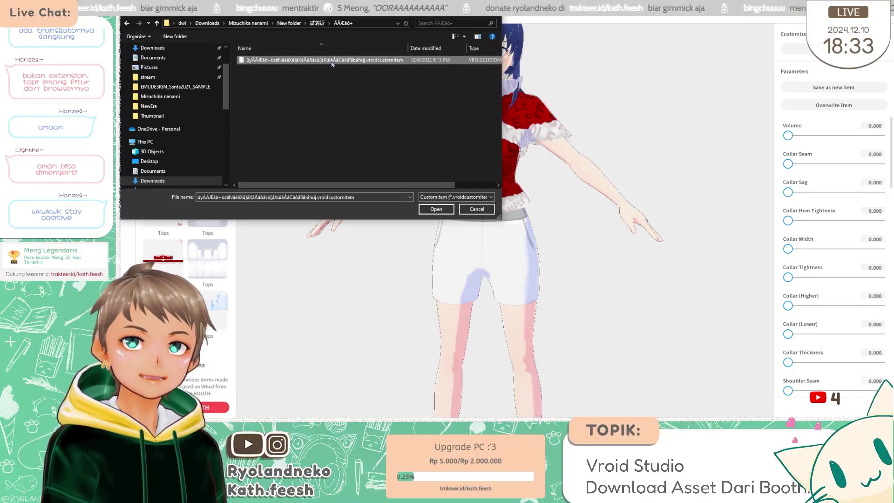
pyautogui.doubleClick(315, 63)
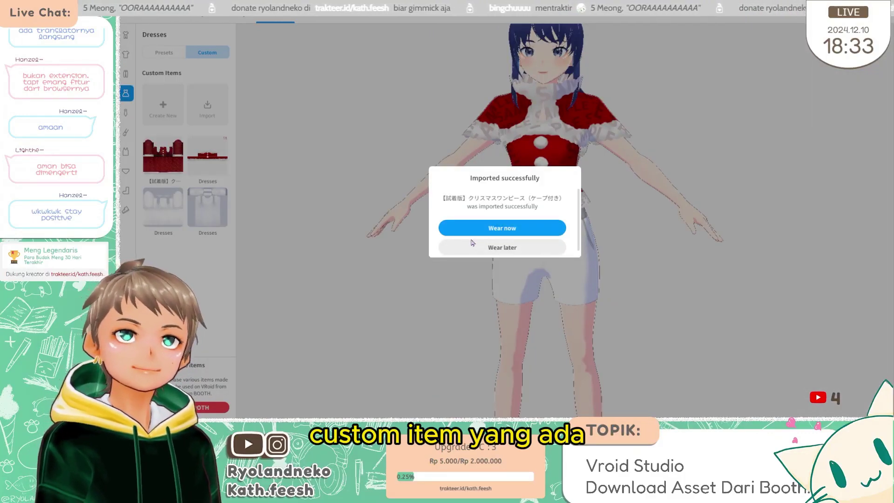
pyautogui.click(502, 228)
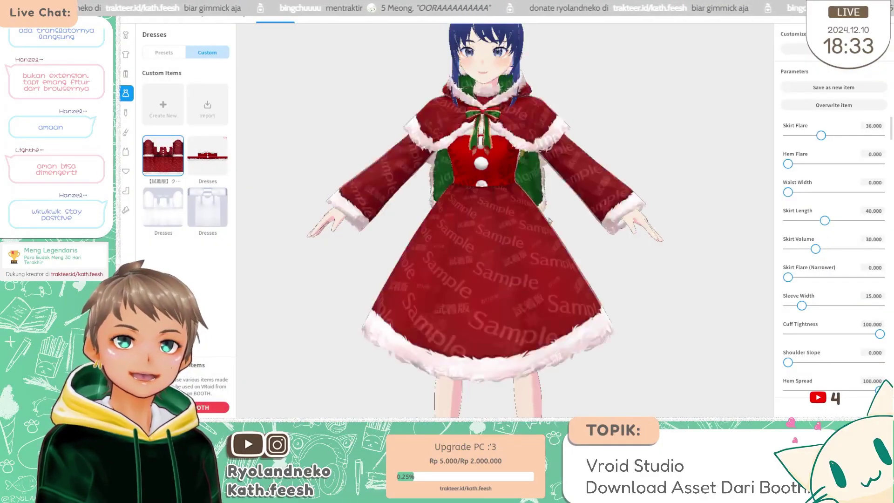
# - Examine the imported Christmas dress with its cape and ribbon on the avatar from several angles and distances
pyautogui.moveTo(484, 251); pyautogui.dragTo(613, 232)
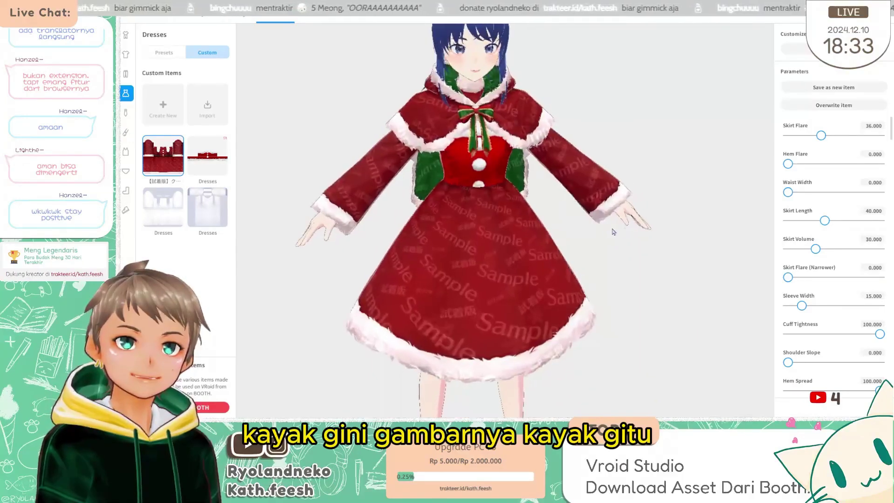
pyautogui.moveTo(362, 158); pyautogui.dragTo(500, 286)
pyautogui.scroll(3, 434, 162)
pyautogui.scroll(-2, 355, 136)
pyautogui.scroll(3, 500, 286)
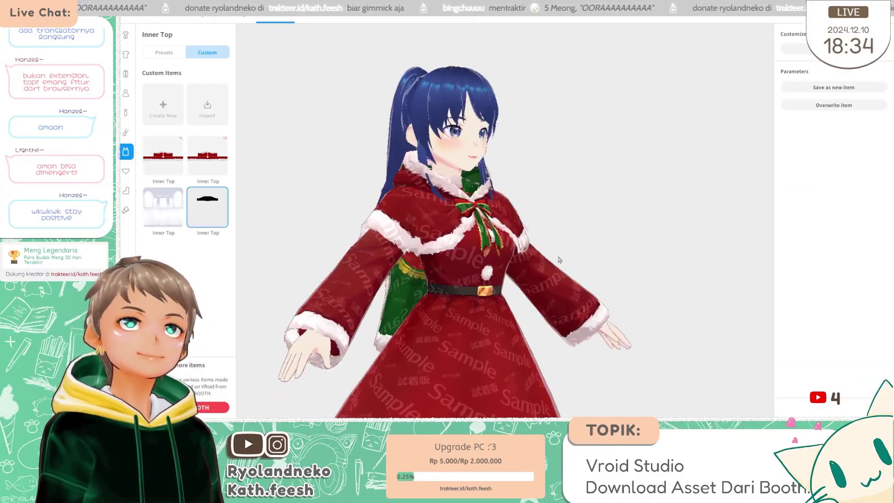
pyautogui.moveTo(559, 260); pyautogui.dragTo(419, 317)
pyautogui.scroll(-2, 419, 316)
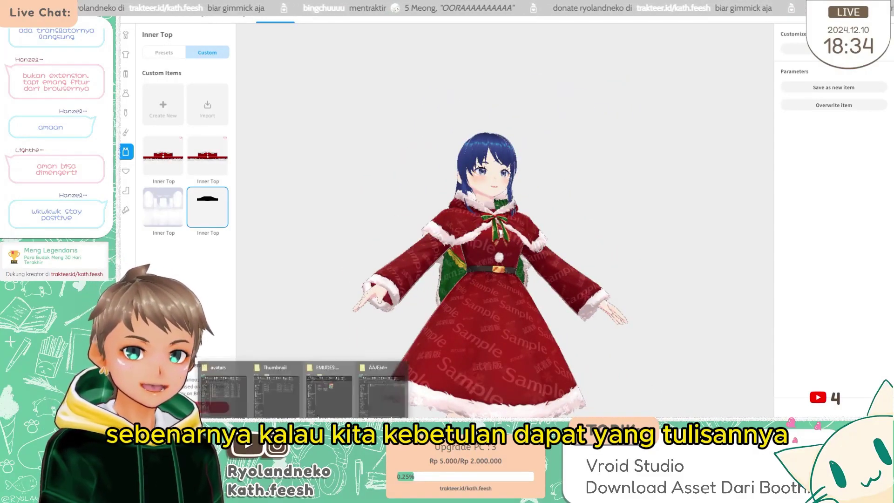
# - Check the .vroidcustomitem file in File Explorer and return to the avatar to inspect the Sample lettering on the dress
pyautogui.click(261, 387)
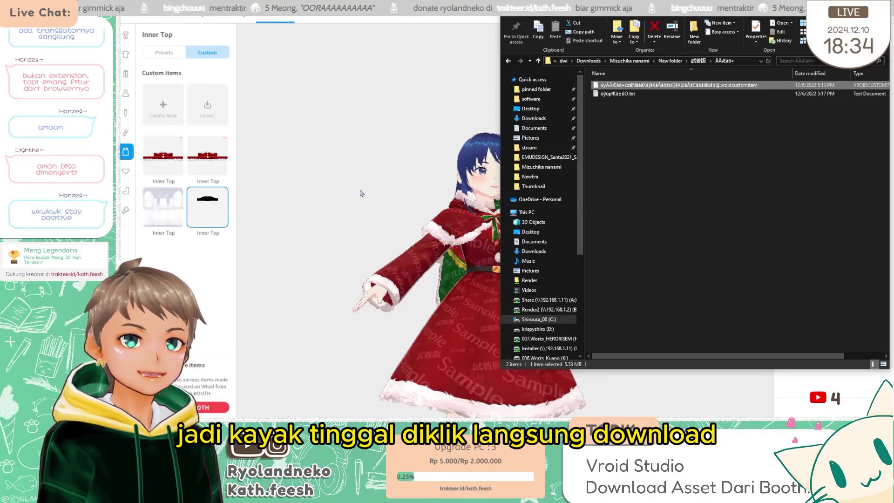
pyautogui.click(355, 168)
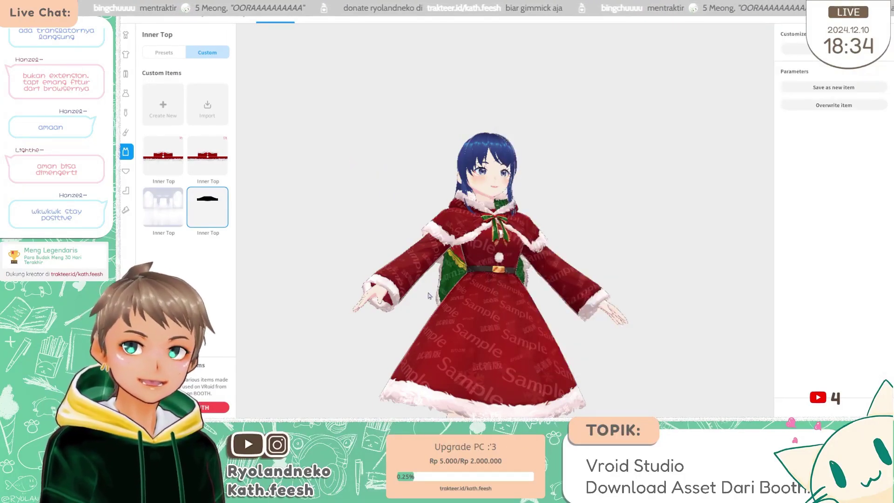
pyautogui.moveTo(429, 295); pyautogui.dragTo(393, 225)
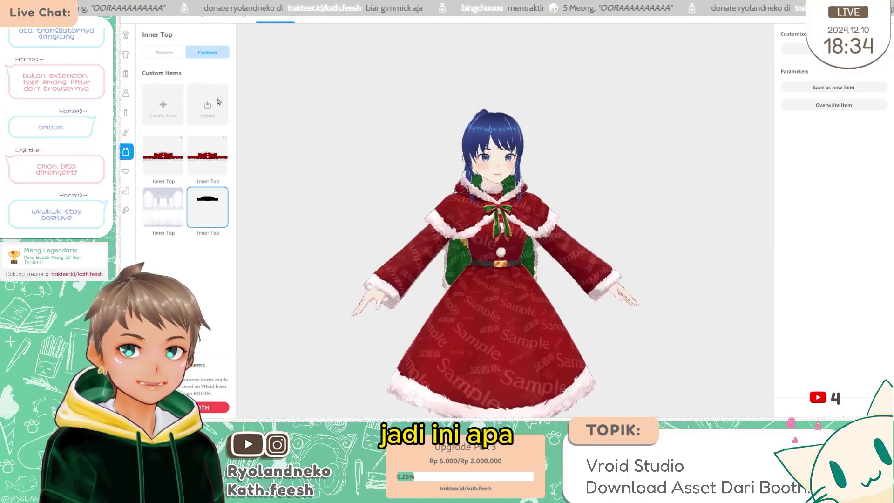
pyautogui.scroll(5, 469, 371)
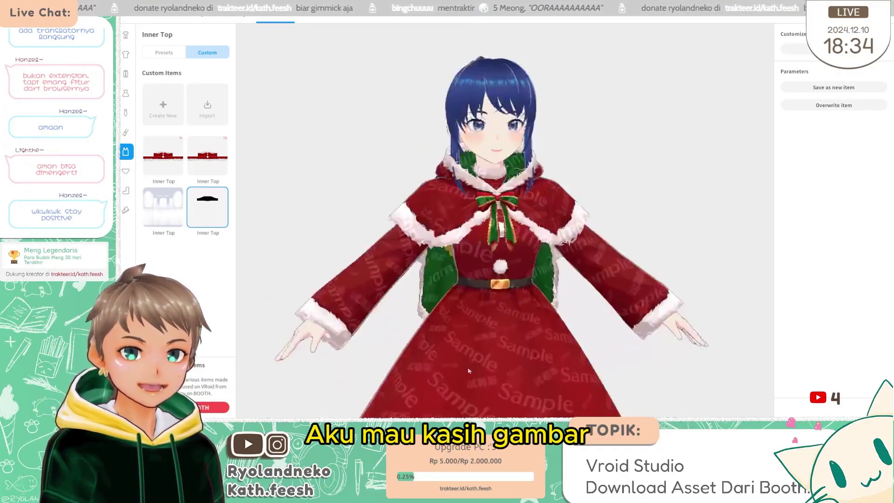
pyautogui.moveTo(469, 371); pyautogui.dragTo(451, 268)
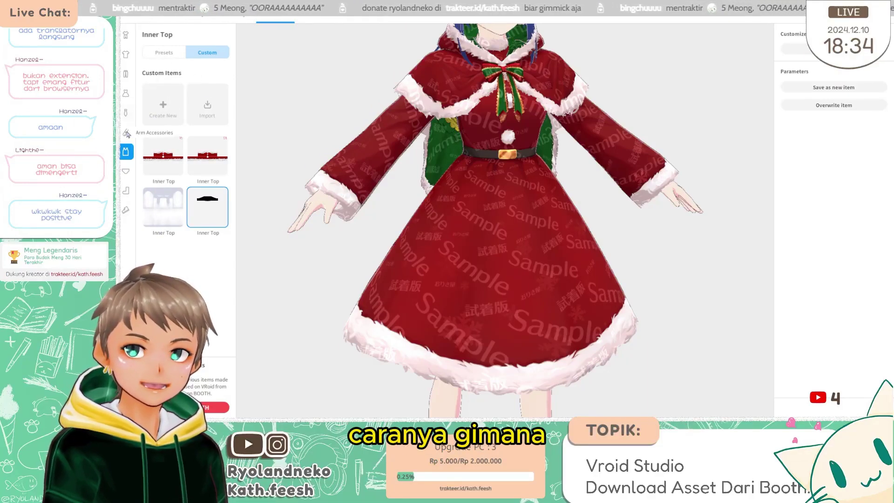
# - Open the custom Christmas dress from the Dresses category in the texture editor
pyautogui.click(123, 95)
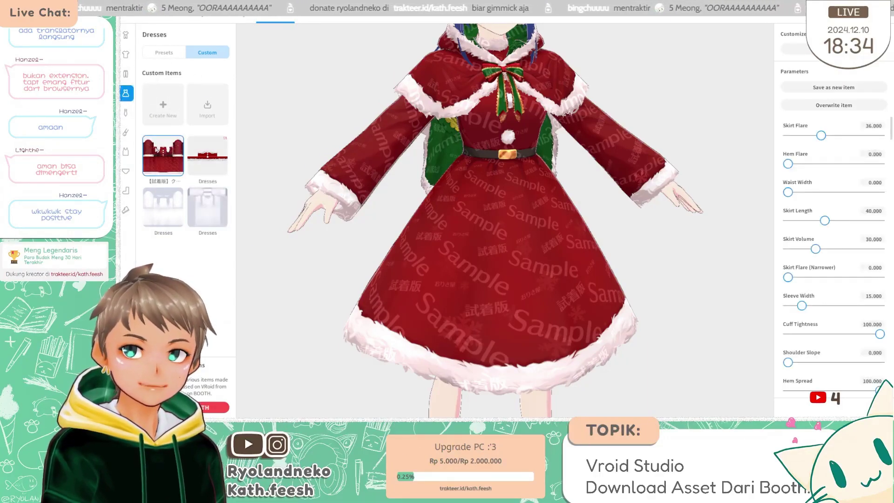
pyautogui.rightClick(166, 153)
pyautogui.press('Escape')
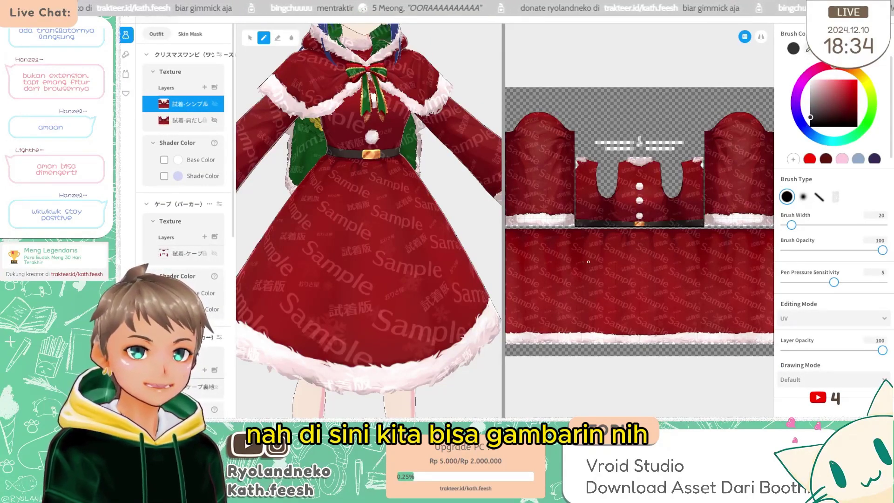
# - Try handwriting "HA" in dark brush strokes on the skirt area of the dress texture, and undo the strokes
pyautogui.moveTo(617, 270); pyautogui.dragTo(680, 294)
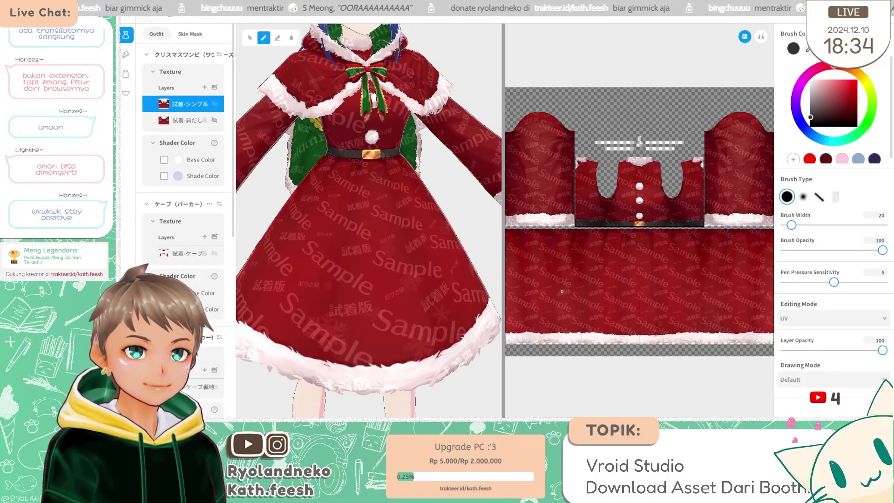
pyautogui.moveTo(568, 261); pyautogui.dragTo(564, 283)
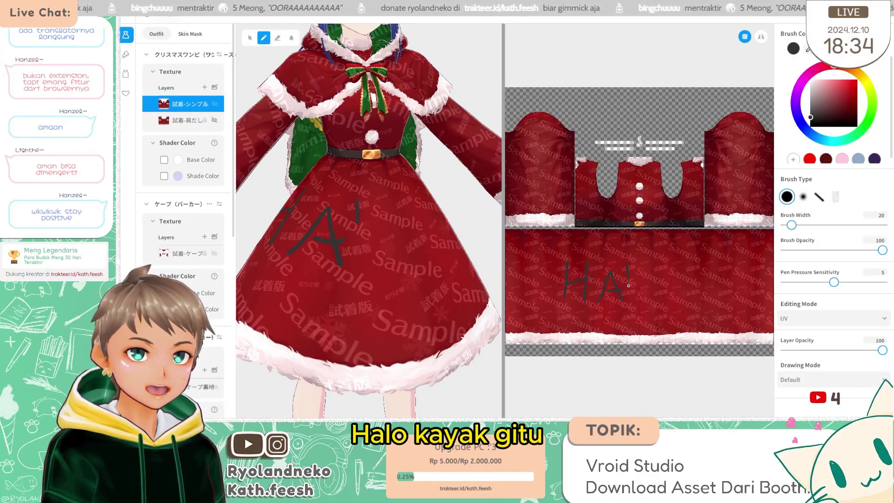
pyautogui.moveTo(289, 270); pyautogui.dragTo(308, 271)
pyautogui.hotkey('ctrl', 'z')
pyautogui.hotkey('ctrl', 'z')
pyautogui.hotkey('ctrl', 'z')
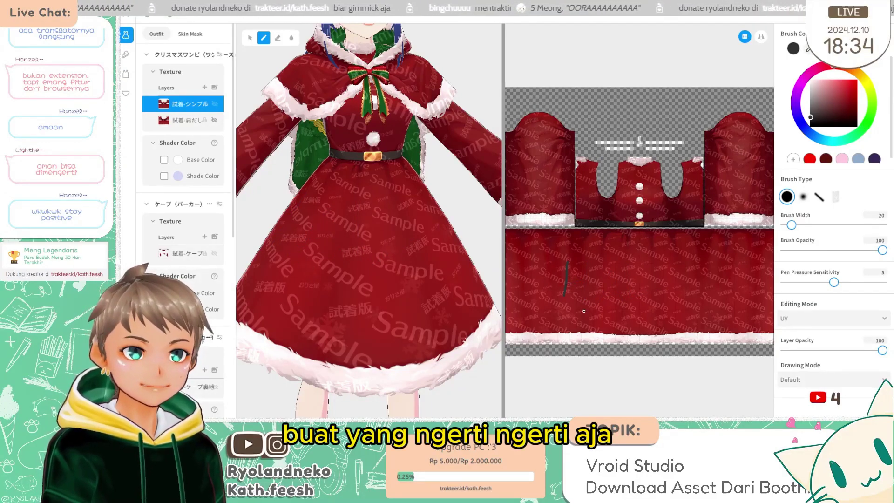
pyautogui.hotkey('ctrl', 'z')
# - Export the upper texture layer of the dress as Baju.png
pyautogui.moveTo(419, 266); pyautogui.dragTo(250, 143)
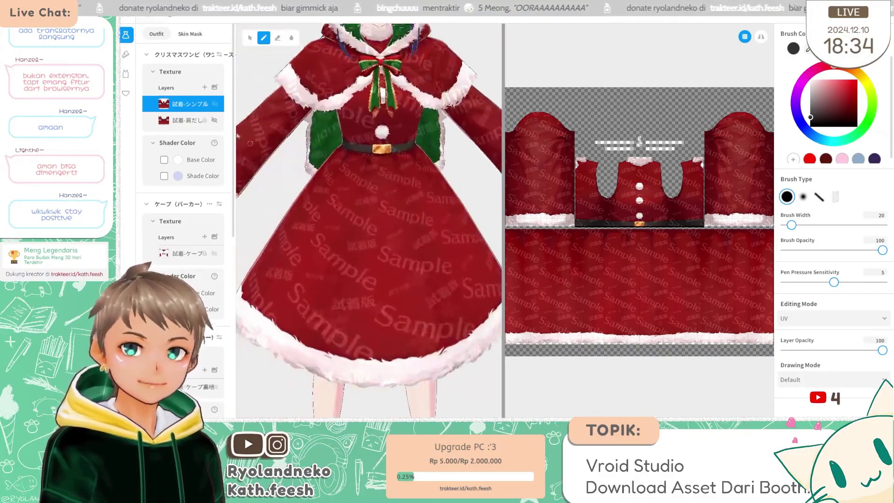
pyautogui.rightClick(187, 107)
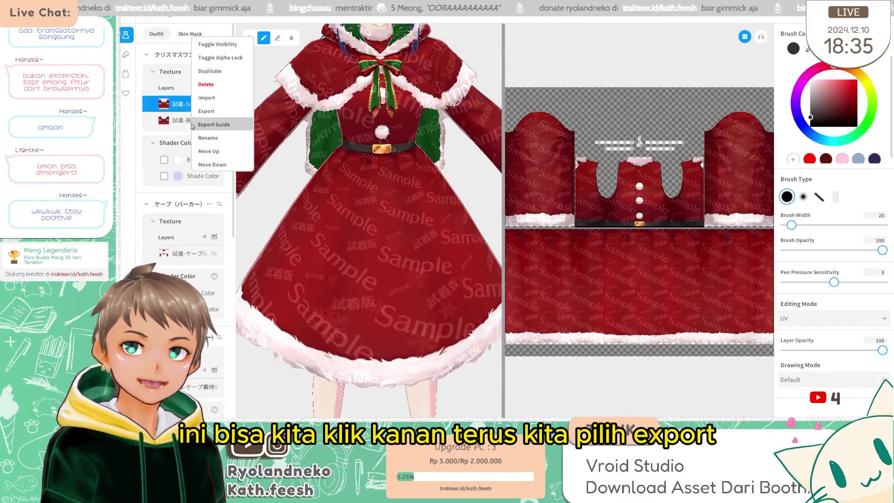
pyautogui.click(219, 112)
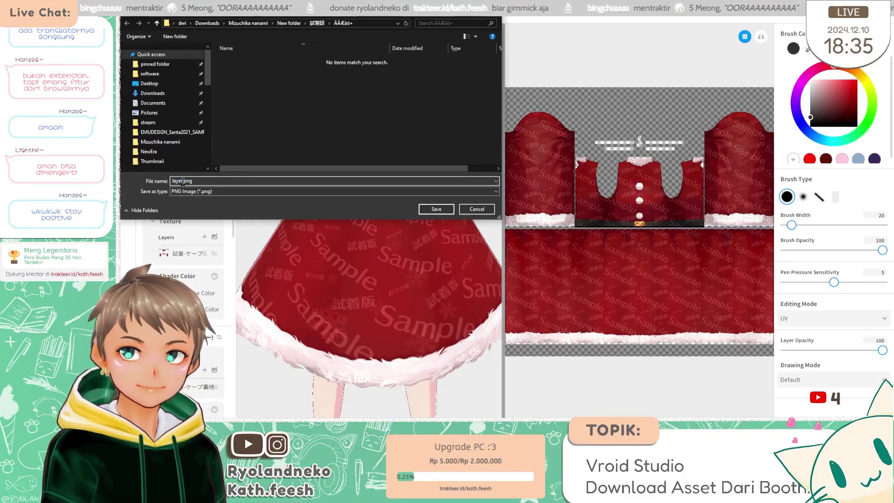
pyautogui.press('Return')
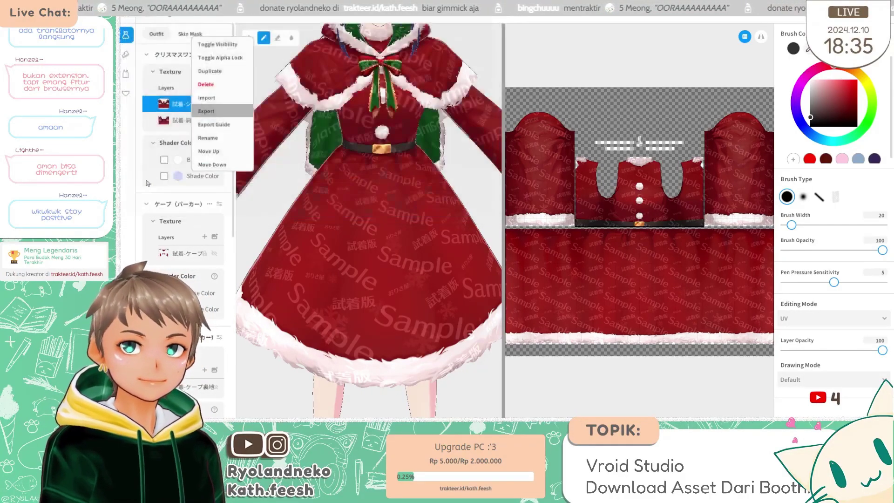
# - Preview the exported Baju.png from File Explorer and open it in Photoshop
pyautogui.click(397, 403)
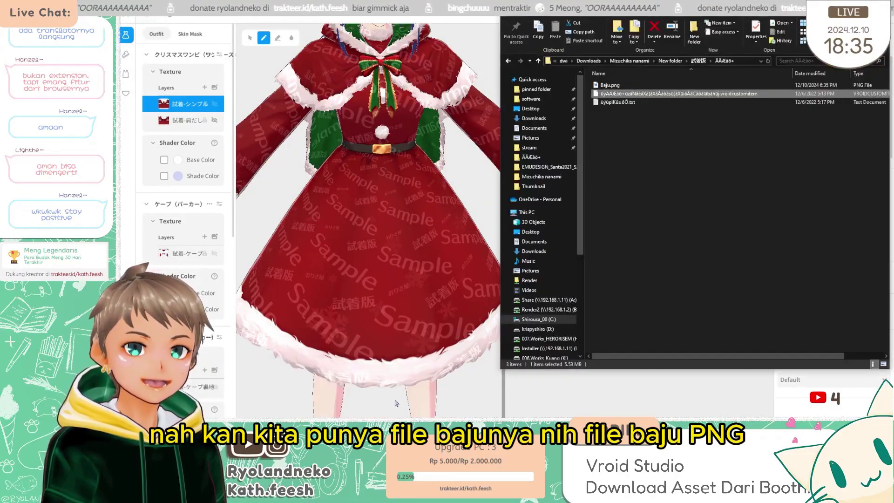
pyautogui.click(622, 85)
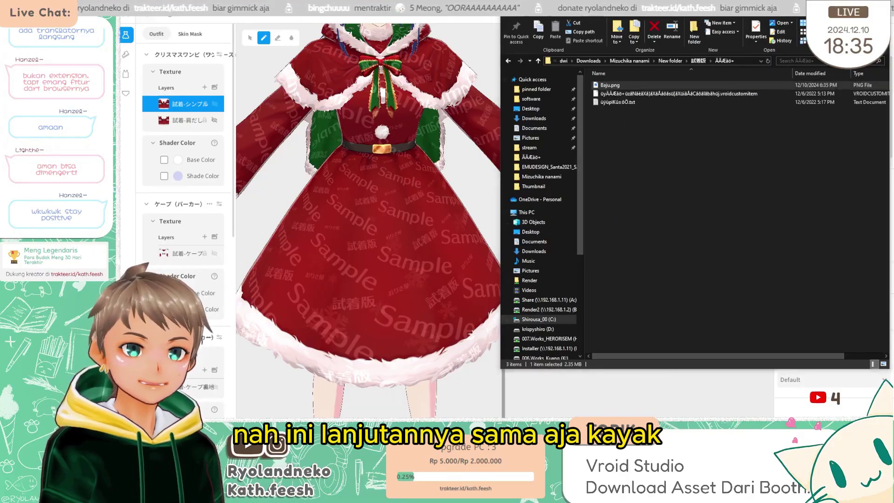
pyautogui.click(617, 389)
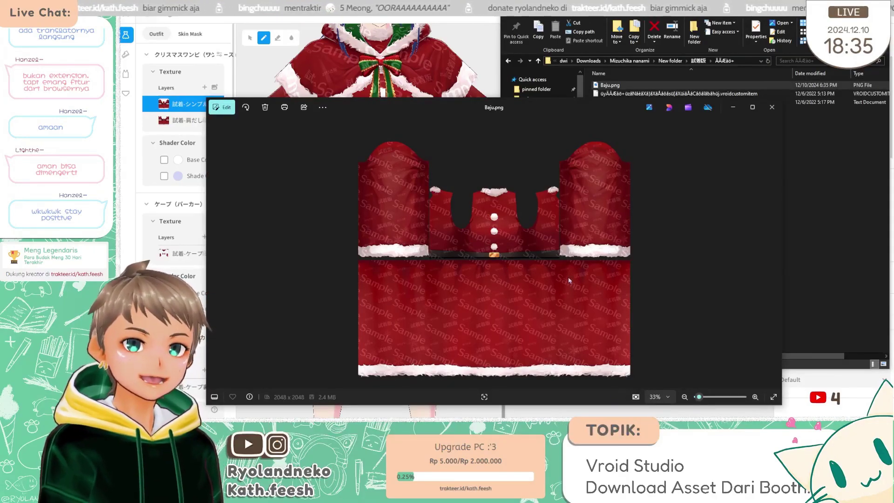
pyautogui.click(772, 112)
pyautogui.moveTo(606, 85); pyautogui.dragTo(572, 114)
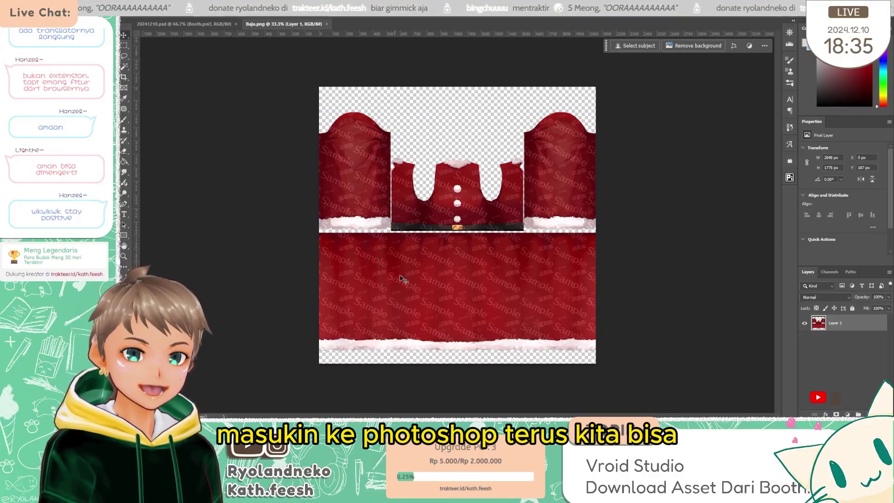
# - Paste the polar bear photo onto the skirt area of the texture and enlarge it to about 1286 × 857 px
pyautogui.click(318, 495)
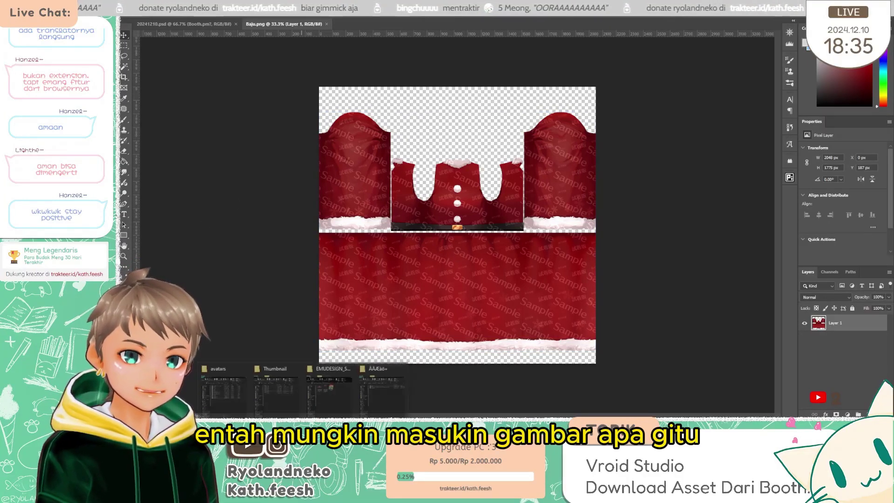
pyautogui.click(379, 387)
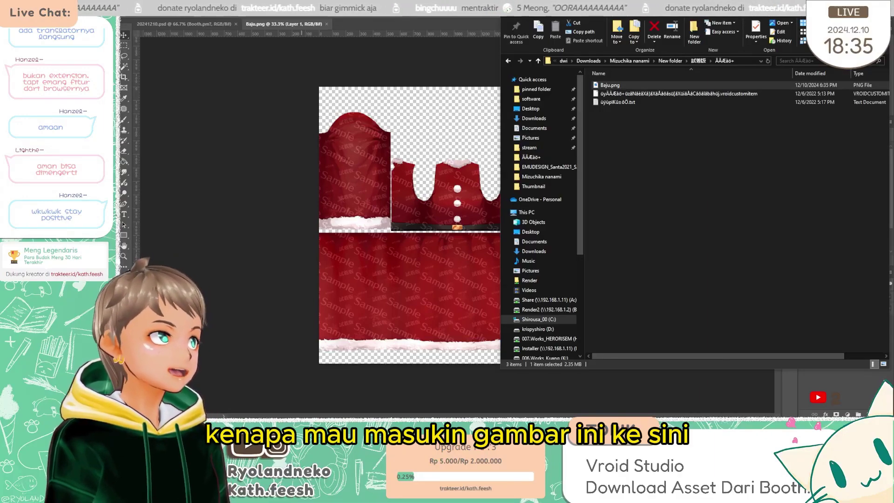
pyautogui.click(435, 276)
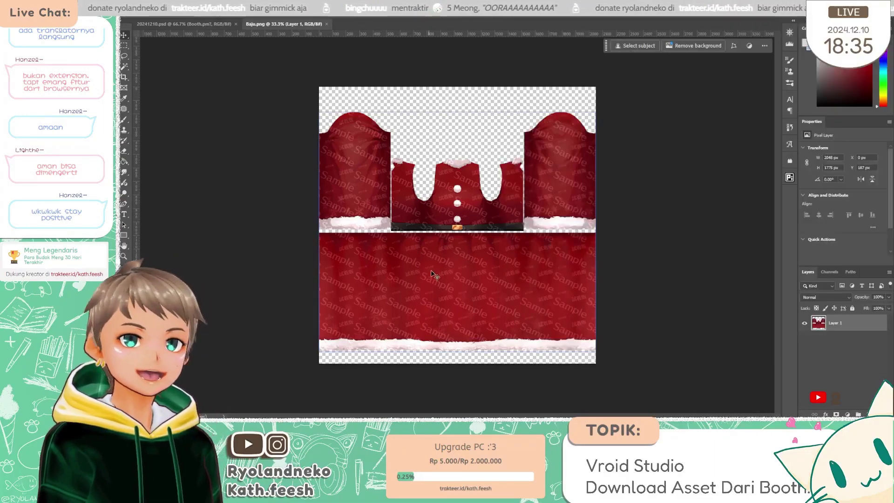
pyautogui.hotkey('ctrl', 'v')
pyautogui.moveTo(474, 224); pyautogui.dragTo(466, 275)
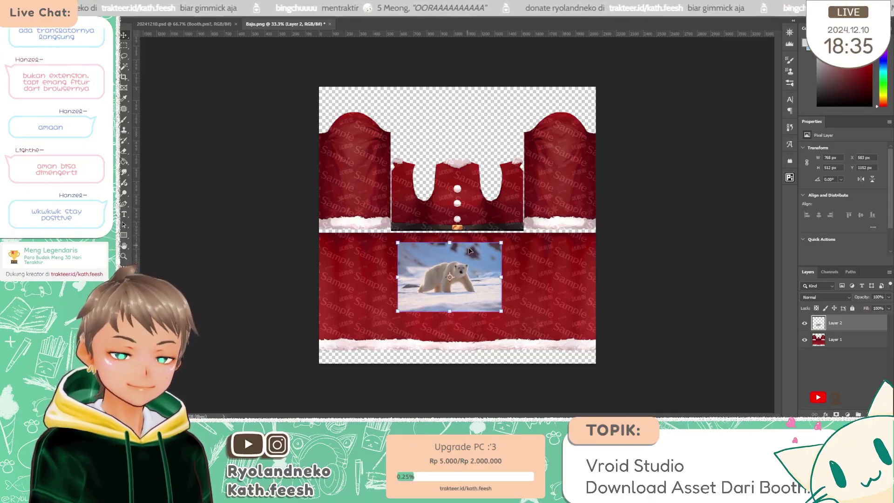
pyautogui.hotkey('ctrl', 't')
pyautogui.moveTo(503, 311); pyautogui.dragTo(537, 334)
pyautogui.moveTo(498, 268); pyautogui.dragTo(503, 283)
pyautogui.press('Return')
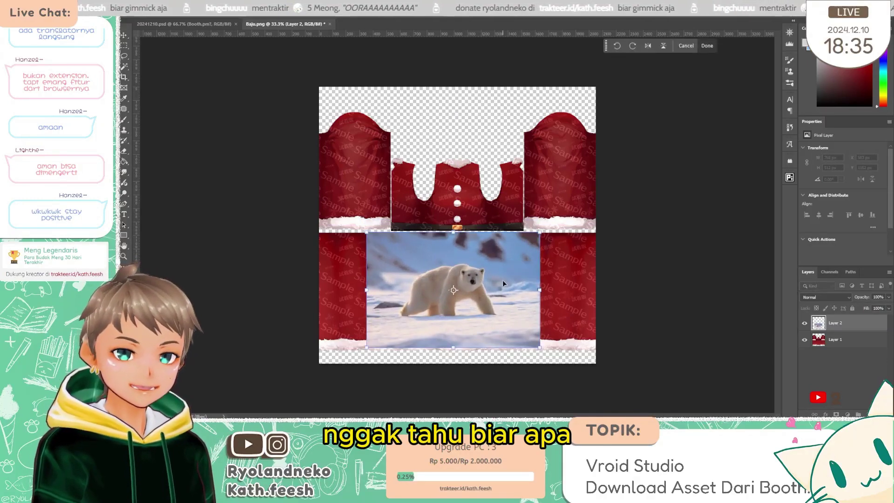
# - Select the polar bear with the Object Selection Tool and hide the photo's background with a layer mask
pyautogui.press('w')
pyautogui.click(522, 305)
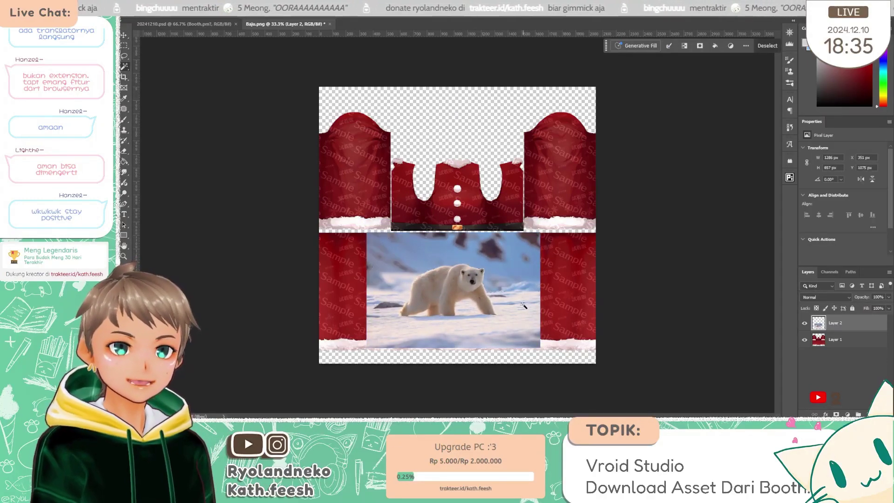
pyautogui.hotkey('ctrl', 'd')
pyautogui.scroll(5, 524, 306)
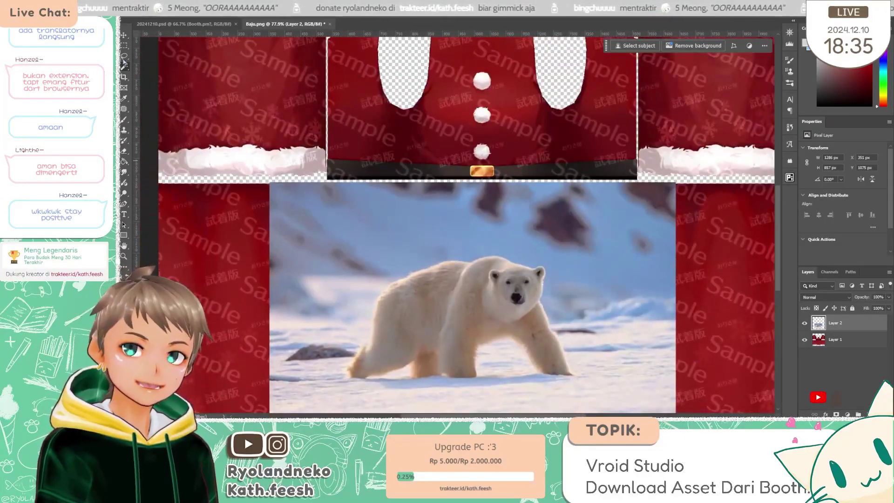
pyautogui.rightClick(125, 65)
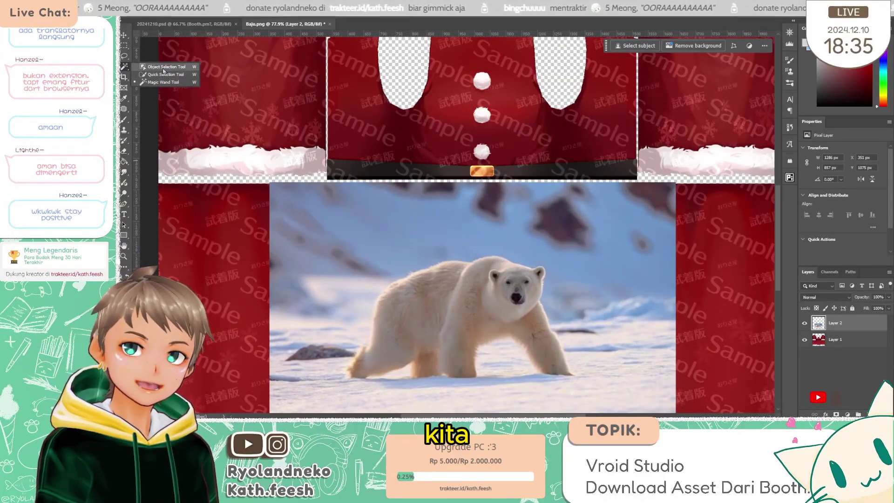
pyautogui.click(163, 70)
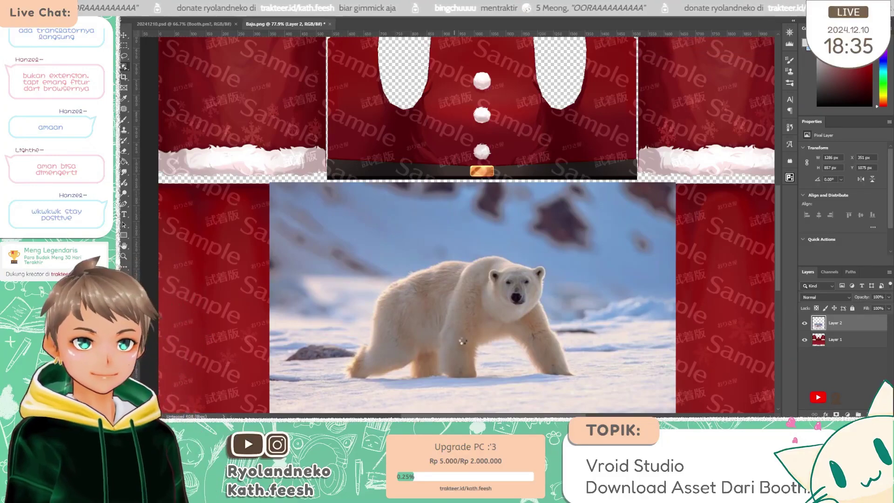
pyautogui.click(464, 342)
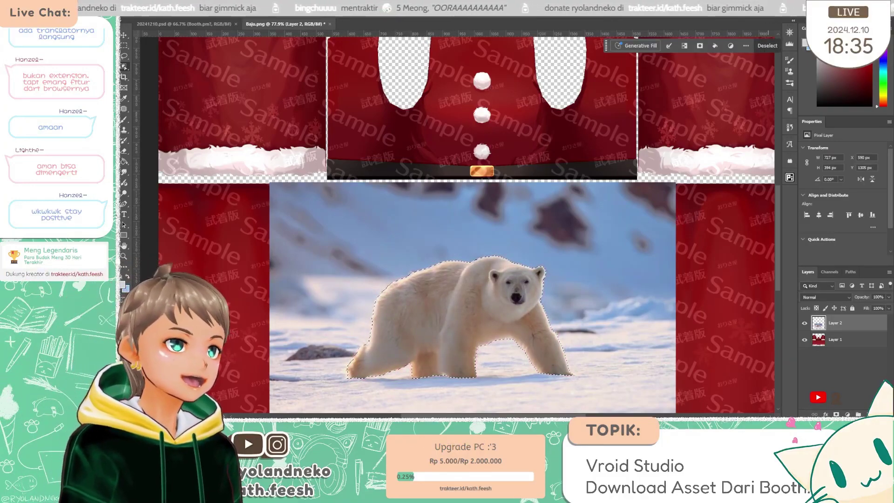
pyautogui.click(837, 414)
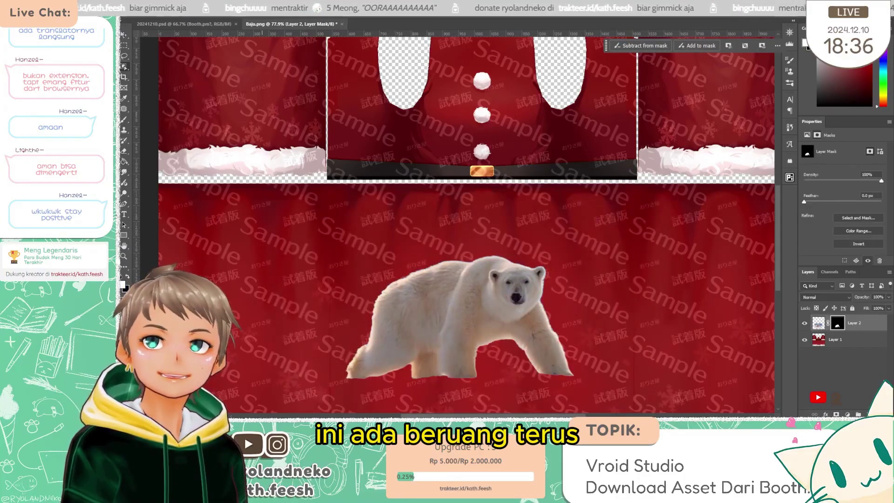
# - Enlarge the masked polar bear slightly so it fills more of the middle of the skirt area
pyautogui.hotkey('ctrl', '0')
pyautogui.hotkey('ctrl', 't')
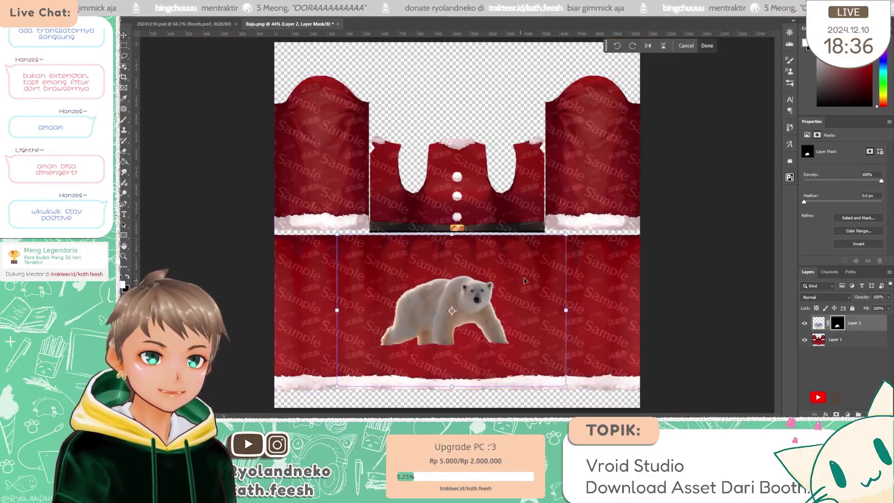
pyautogui.moveTo(566, 234); pyautogui.dragTo(591, 218)
pyautogui.press('Return')
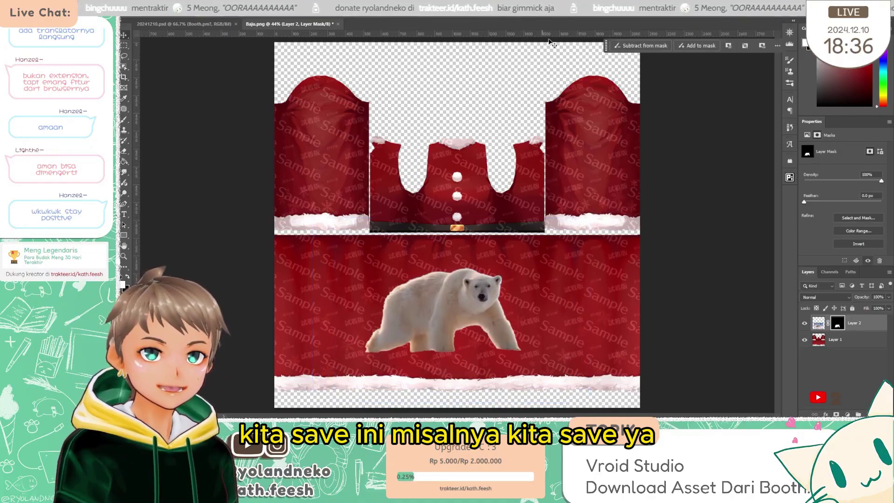
# - Save the edited dress texture in PNG format as Baju2.png beside the original
pyautogui.hotkey('ctrl', 'shift', 's')
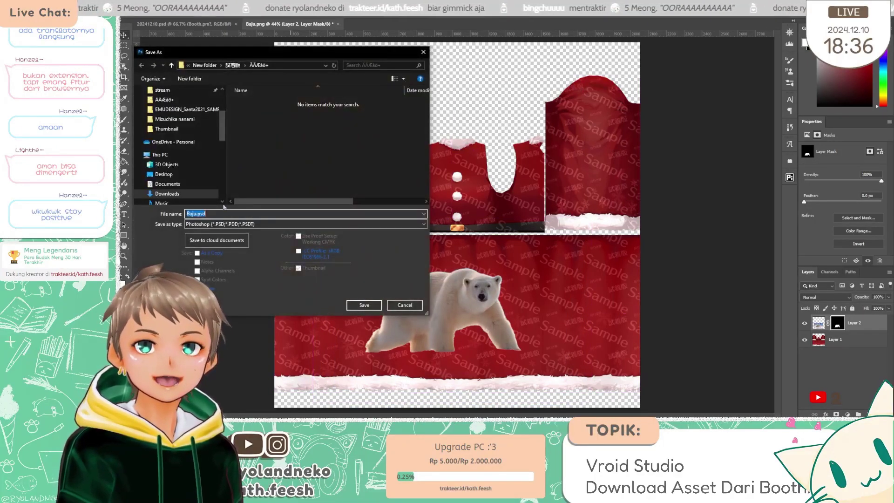
pyautogui.click(303, 224)
pyautogui.click(261, 334)
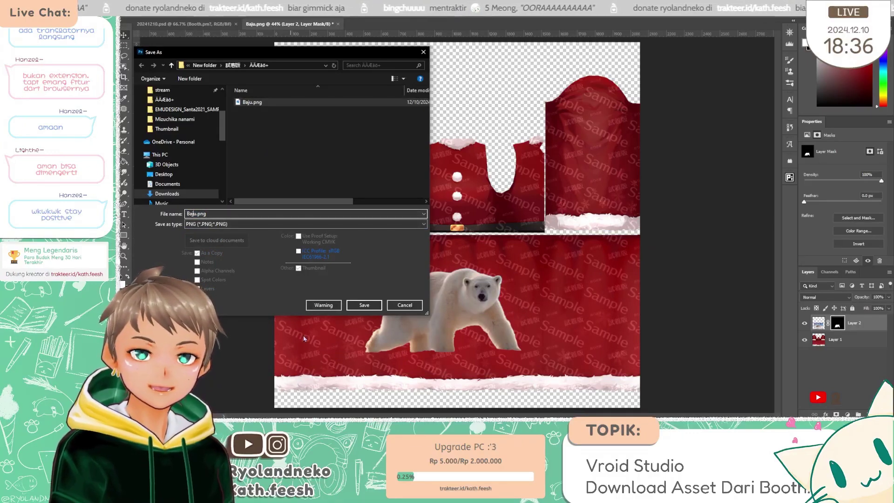
pyautogui.press('Return')
pyautogui.press('Return')
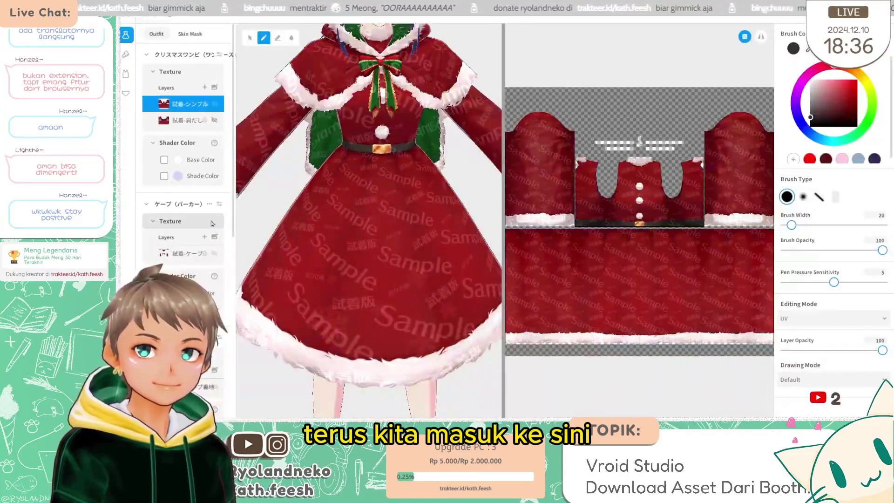
# - Import Baju2.png into the dress's upper texture layer in VRoid Studio
pyautogui.rightClick(191, 103)
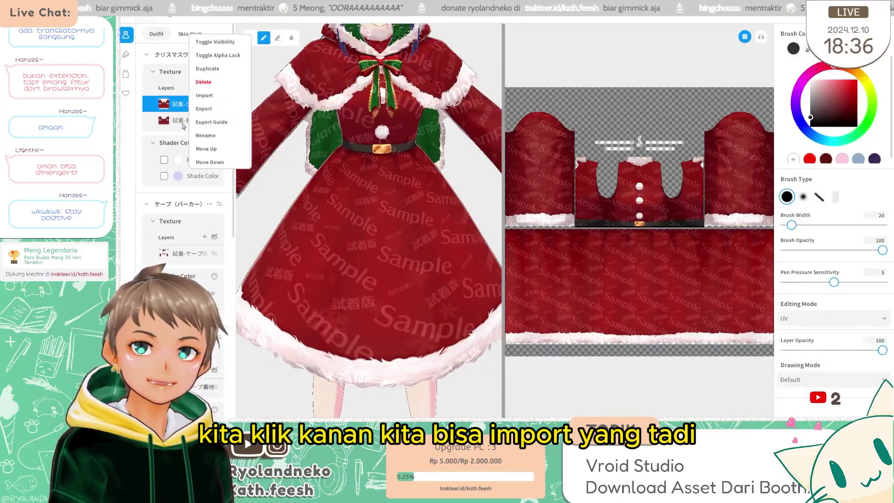
pyautogui.click(211, 94)
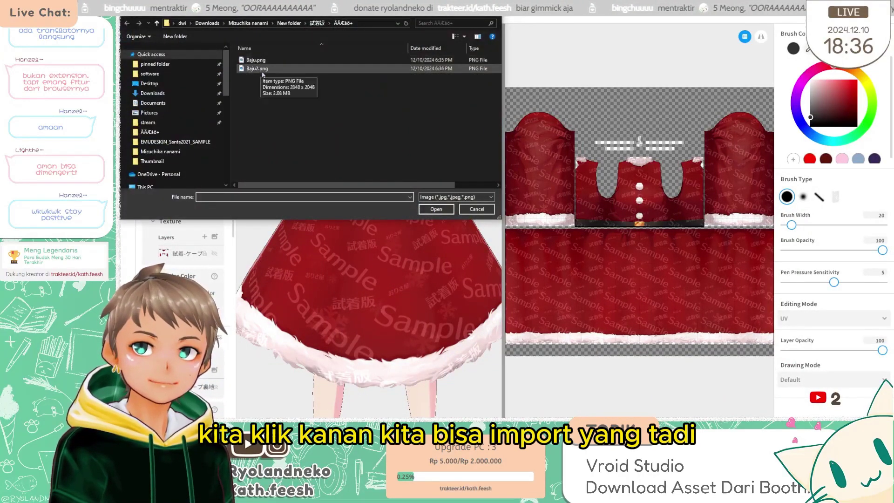
pyautogui.click(261, 70)
pyautogui.click(436, 209)
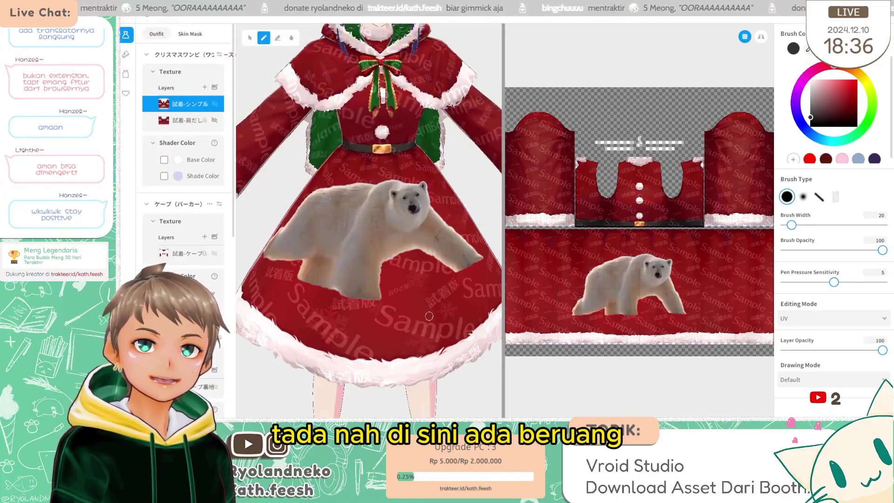
# - Inspect the polar bear print on the avatar's skirt and check the outline notes in Notepad++
pyautogui.moveTo(346, 253); pyautogui.dragTo(326, 250)
pyautogui.scroll(-3, 323, 251)
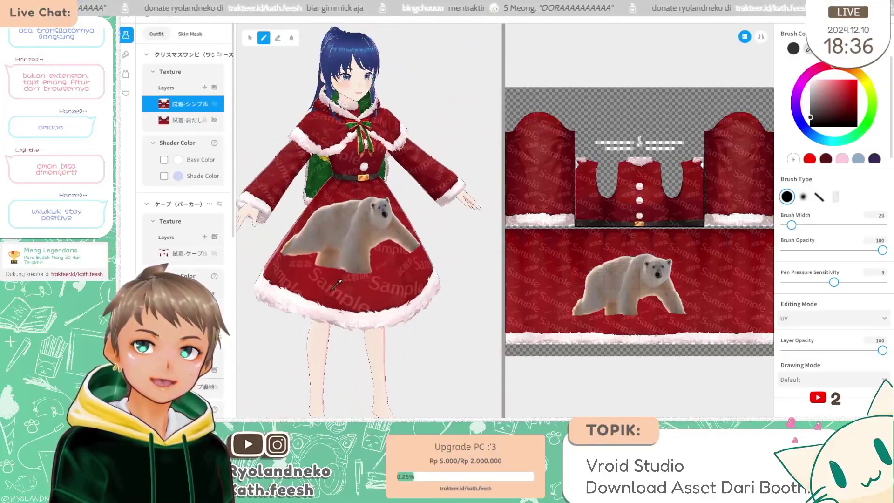
pyautogui.hotkey('alt', 'Tab')
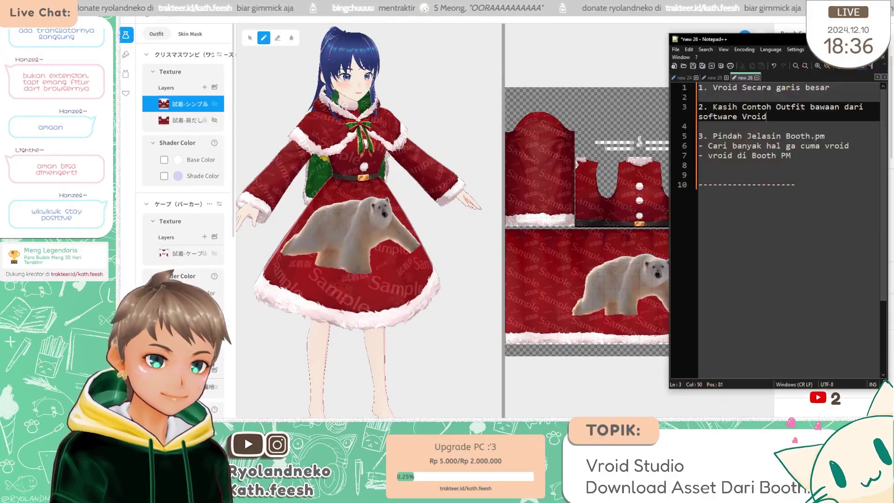
pyautogui.hotkey('alt', 'Tab')
pyautogui.moveTo(372, 205); pyautogui.dragTo(328, 249)
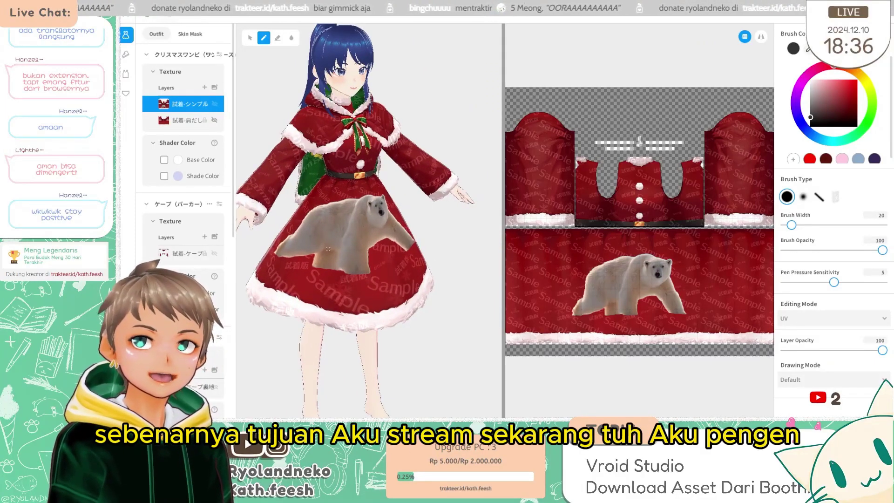